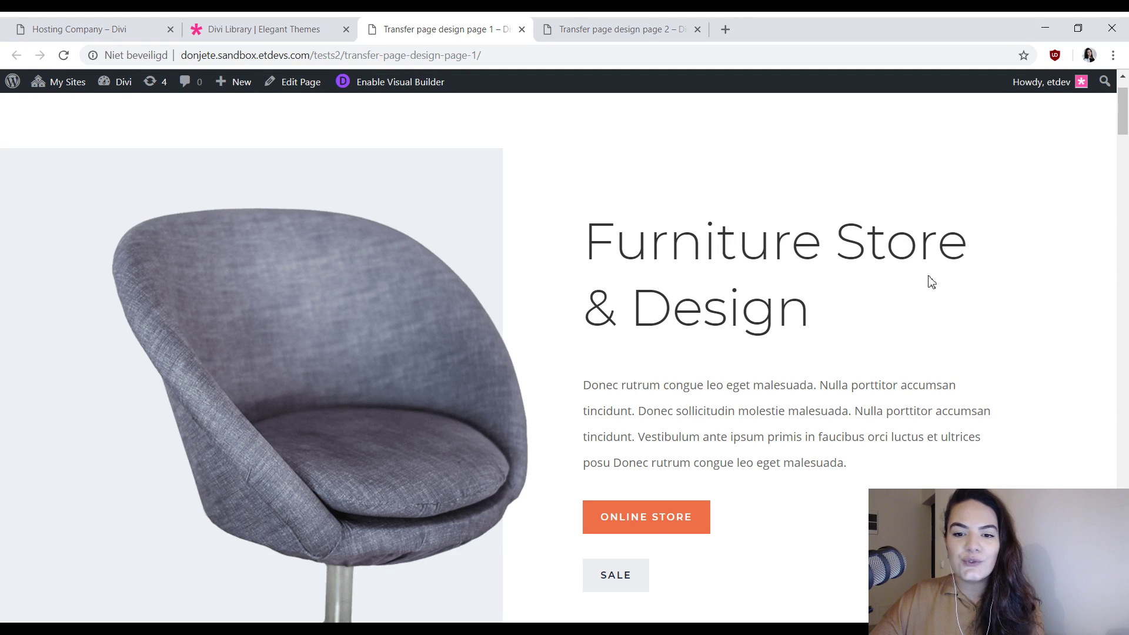
# - Examine the furniture store design on the Transfer page design page 1 and the original Hosting Company page
pyautogui.scroll(-4, 564, 240)
pyautogui.scroll(6, 832, 289)
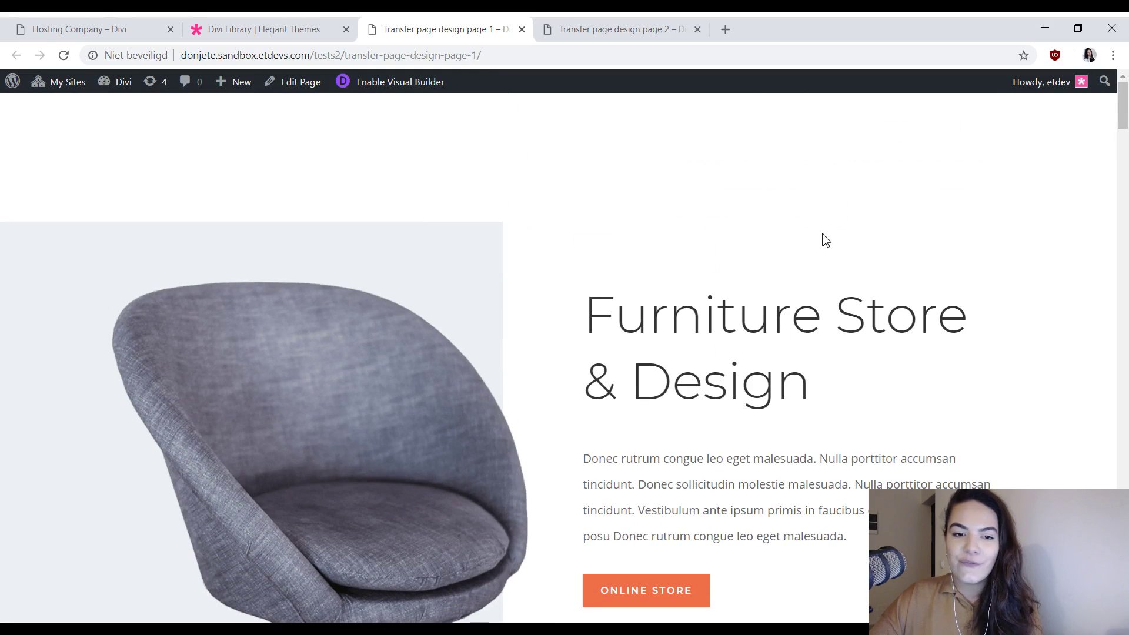
pyautogui.scroll(-10, 809, 284)
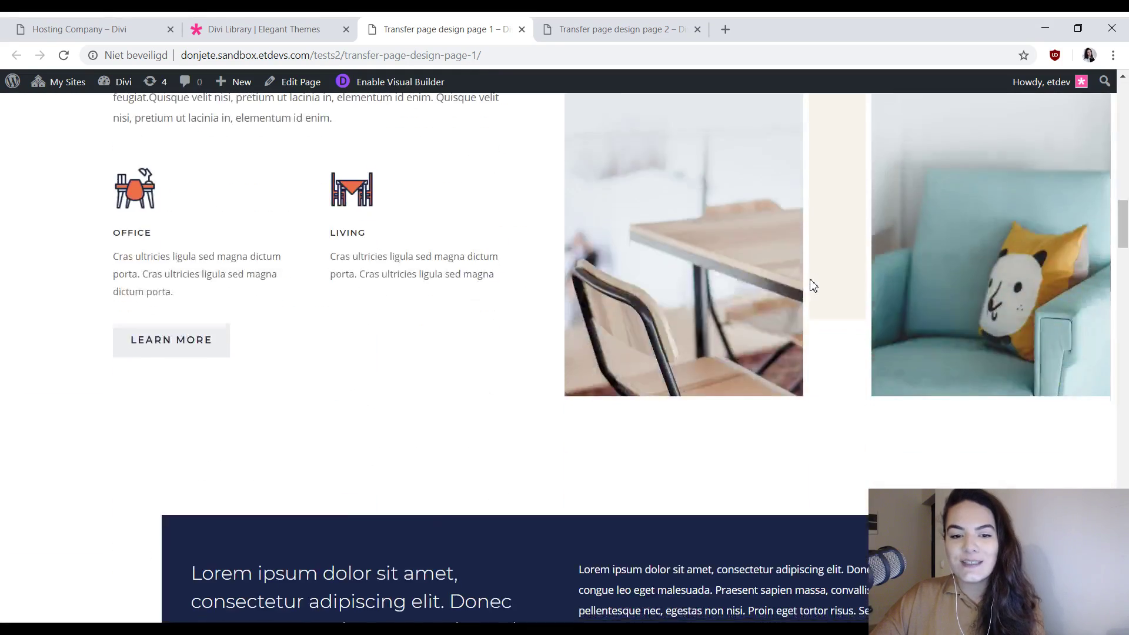
pyautogui.scroll(-12, 811, 286)
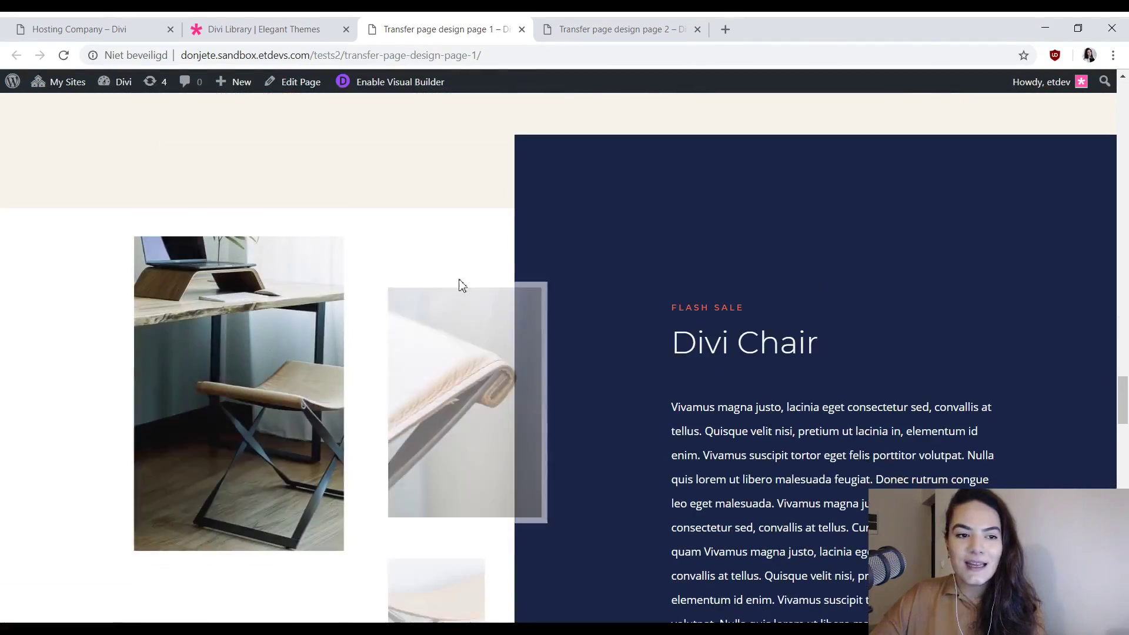
pyautogui.click(96, 31)
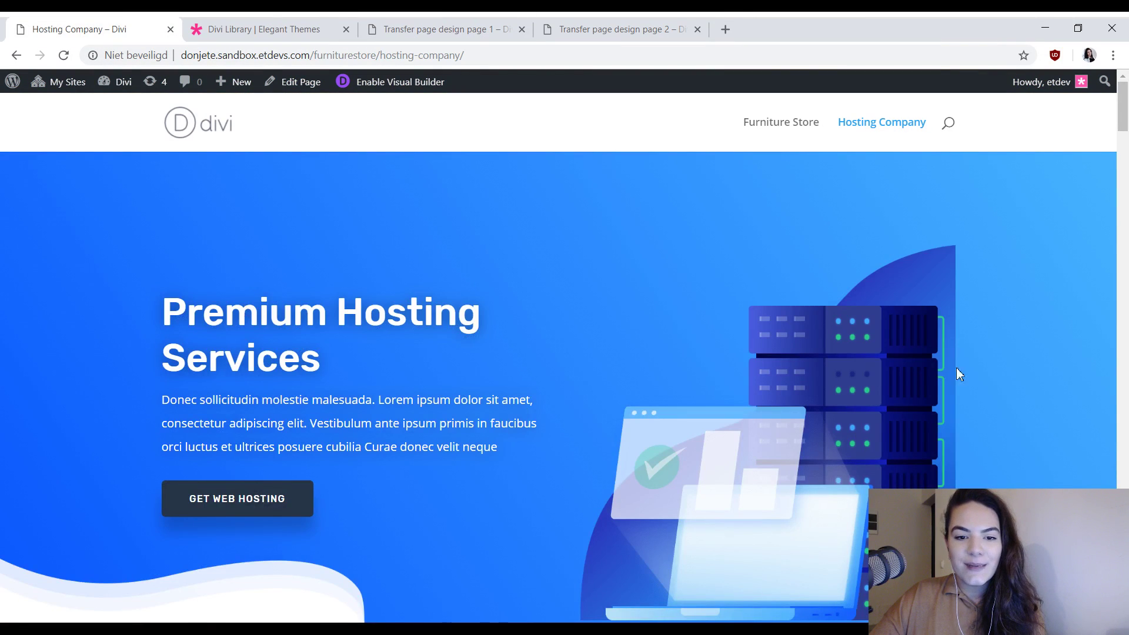
pyautogui.scroll(-15, 393, 245)
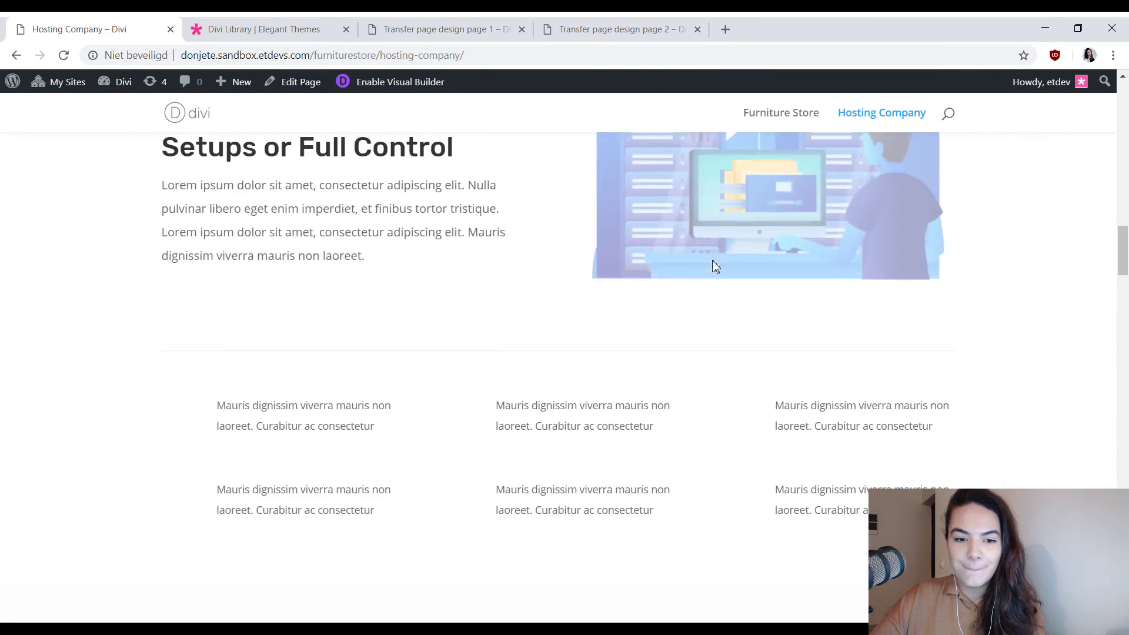
pyautogui.scroll(-15, 715, 266)
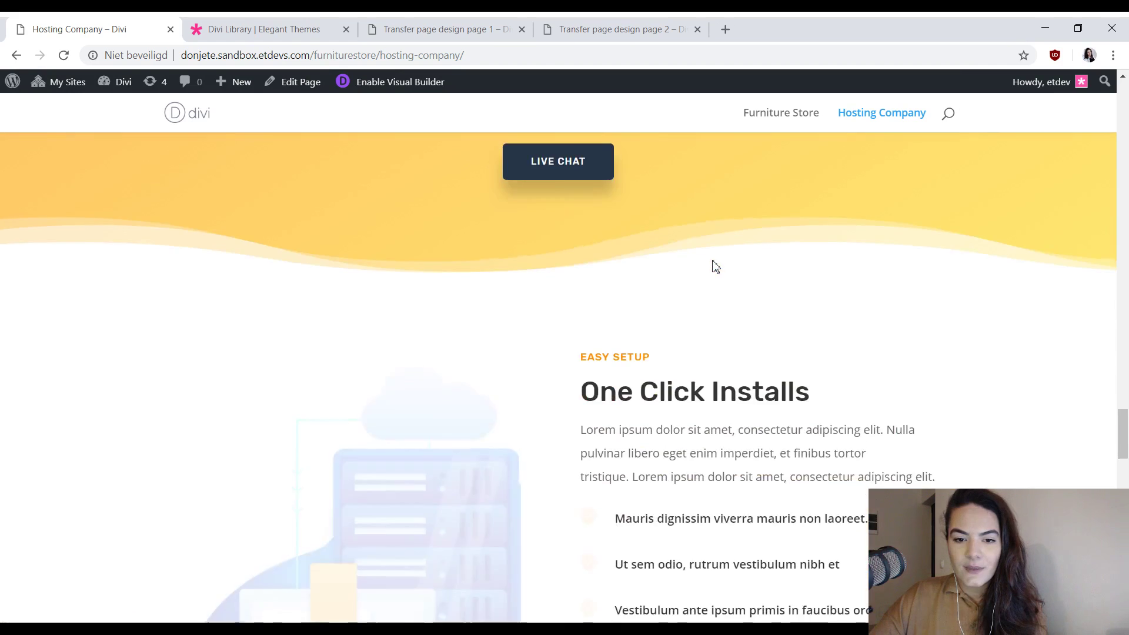
pyautogui.scroll(-10, 716, 267)
# - Review the restyled hosting layout on the Transfer page design page 2, section by section
pyautogui.click(677, 32)
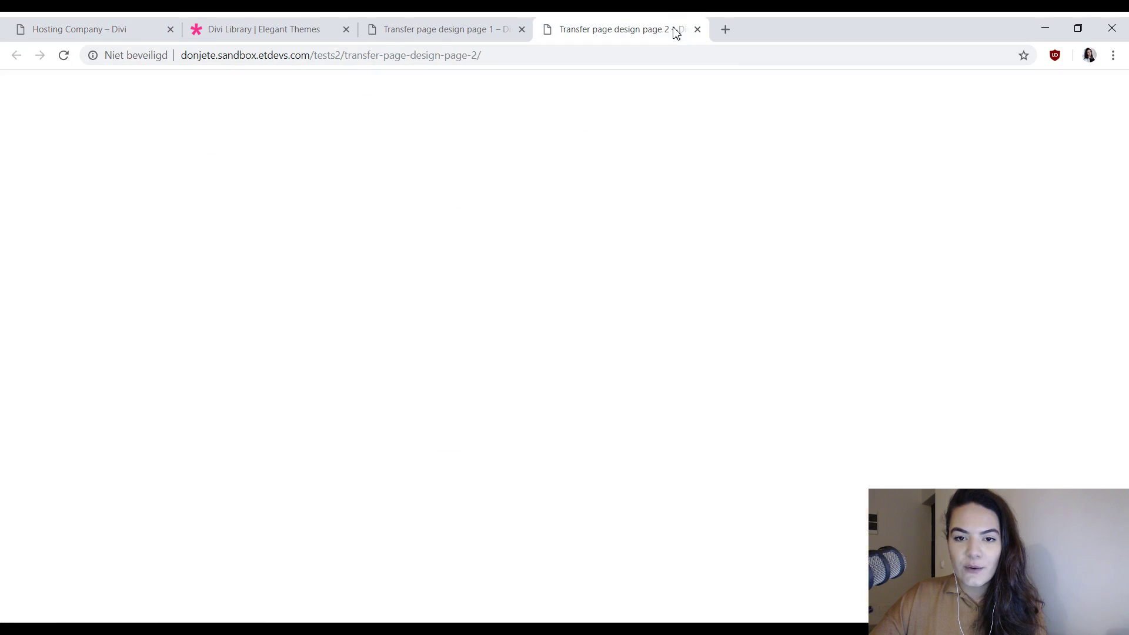
pyautogui.scroll(-9, 750, 229)
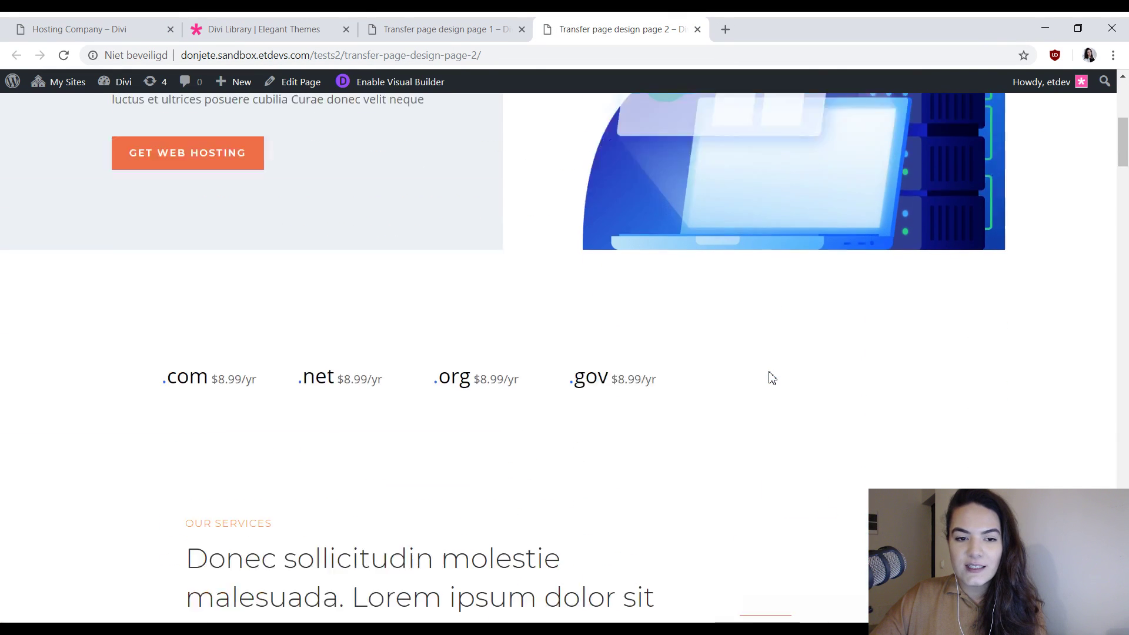
pyautogui.scroll(-2, 772, 378)
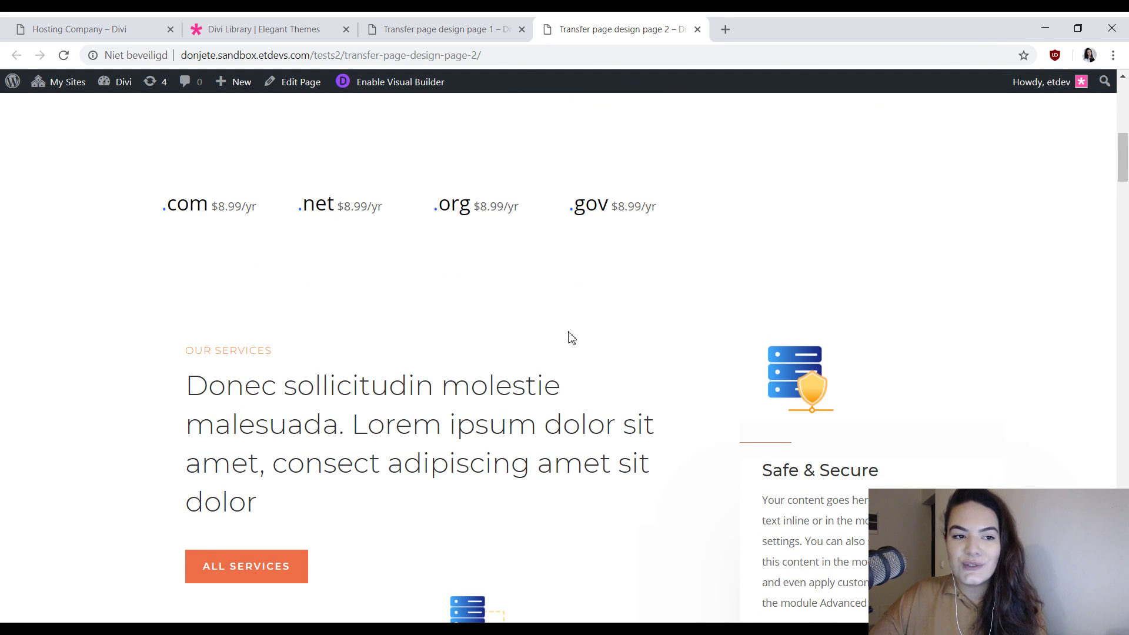
pyautogui.scroll(-10, 623, 345)
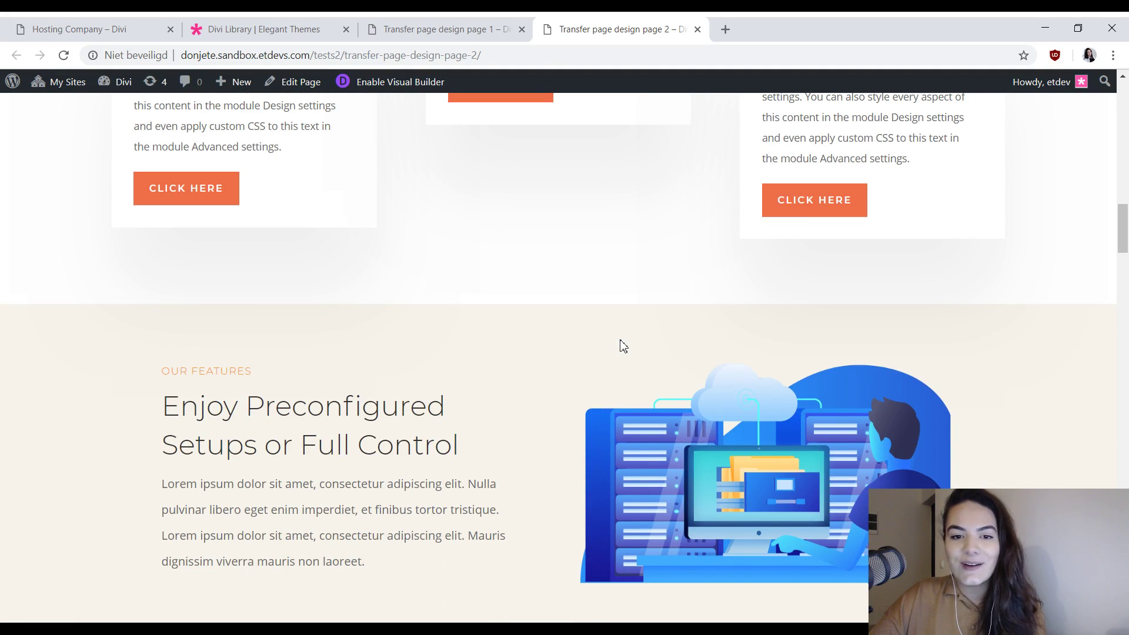
pyautogui.scroll(-15, 623, 346)
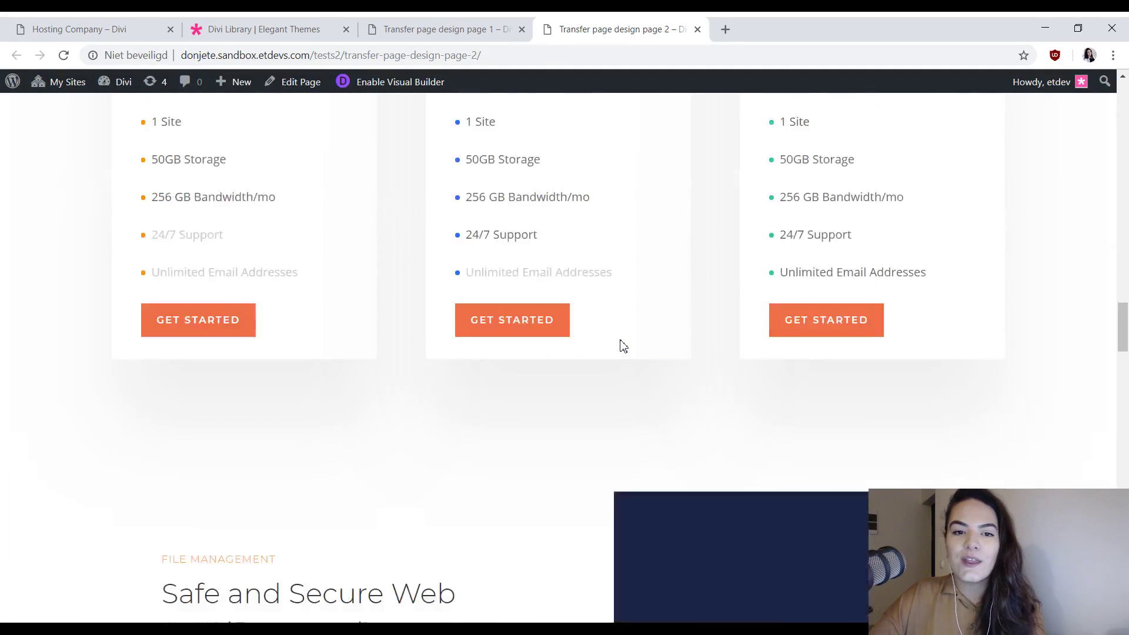
pyautogui.scroll(-7, 624, 345)
pyautogui.scroll(-8, 623, 346)
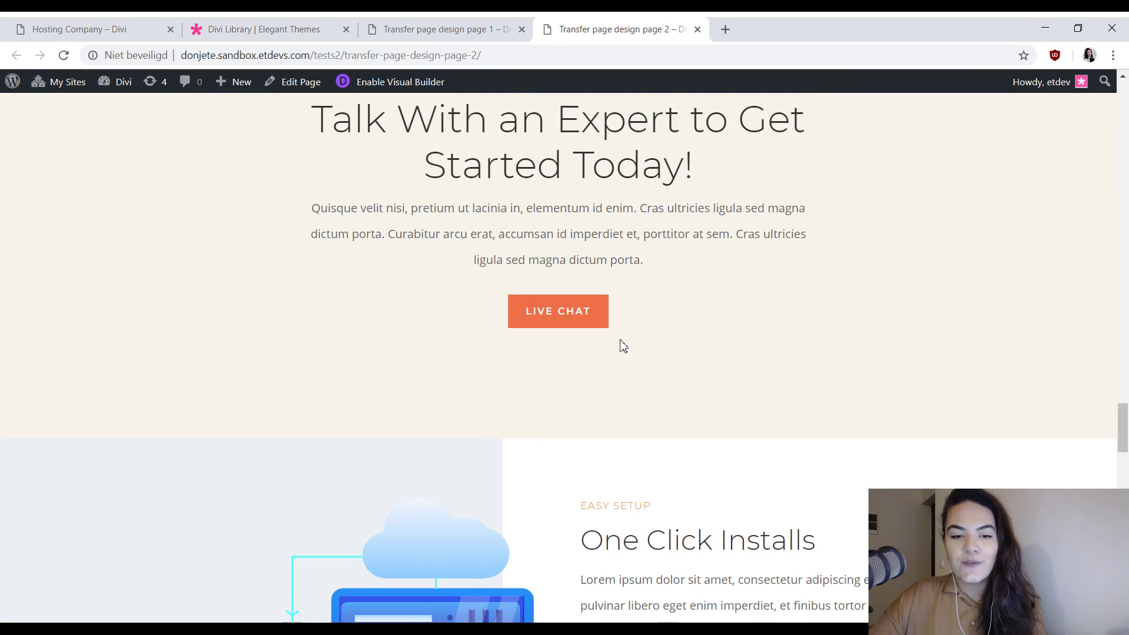
pyautogui.scroll(-3, 623, 346)
pyautogui.scroll(3, 574, 320)
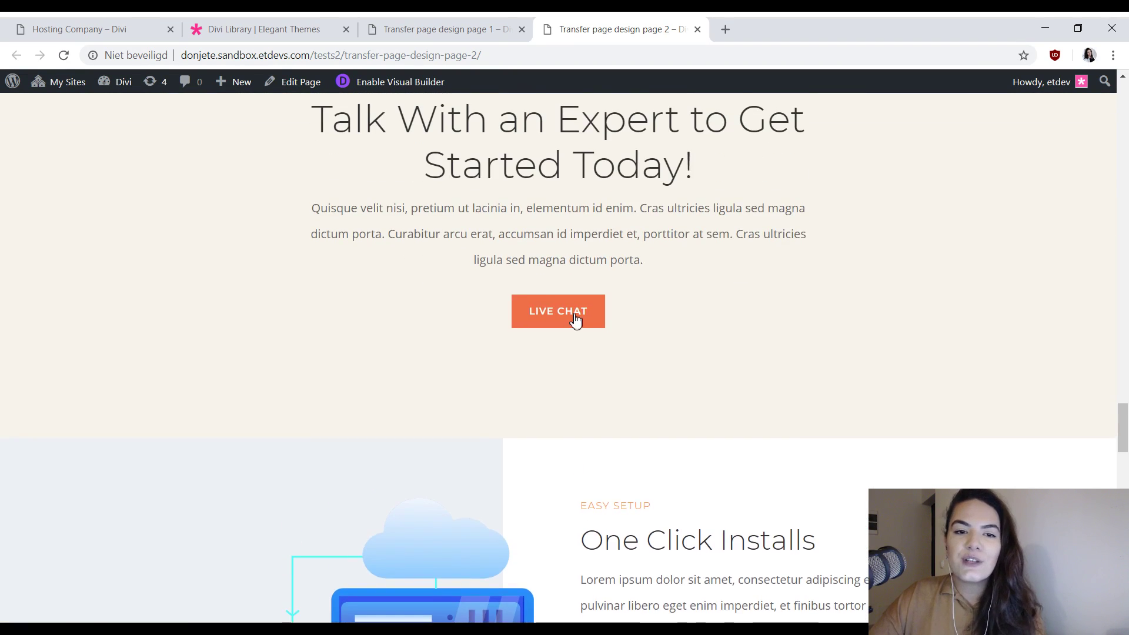
pyautogui.scroll(1, 575, 320)
pyautogui.scroll(3, 706, 335)
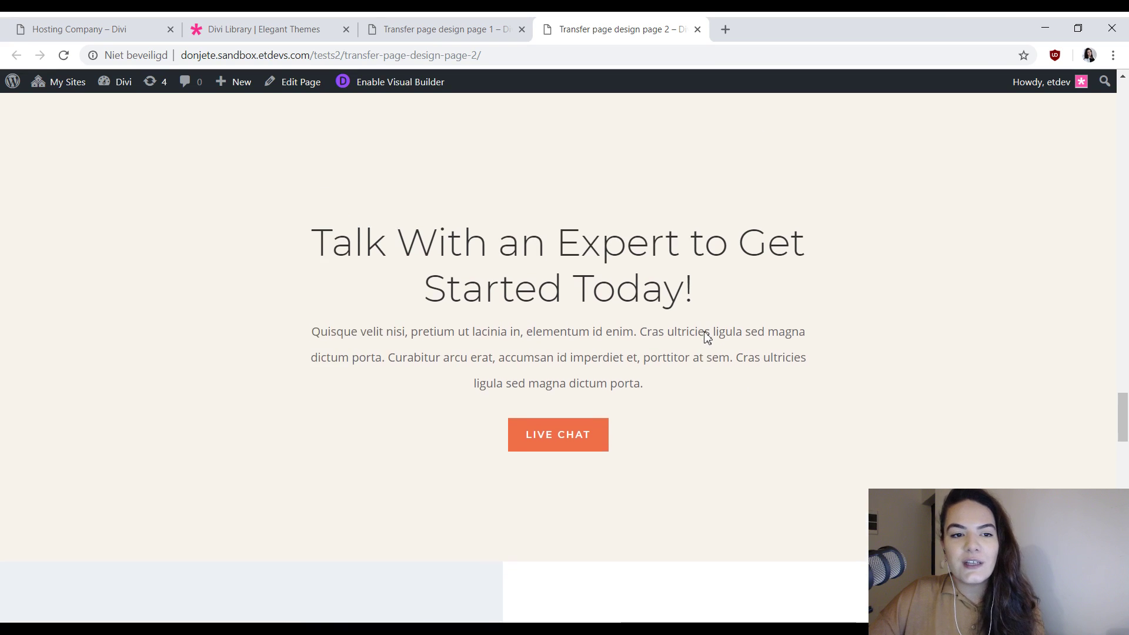
# - Look over the original Hosting Company page again for comparison with the restyled version
pyautogui.click(120, 23)
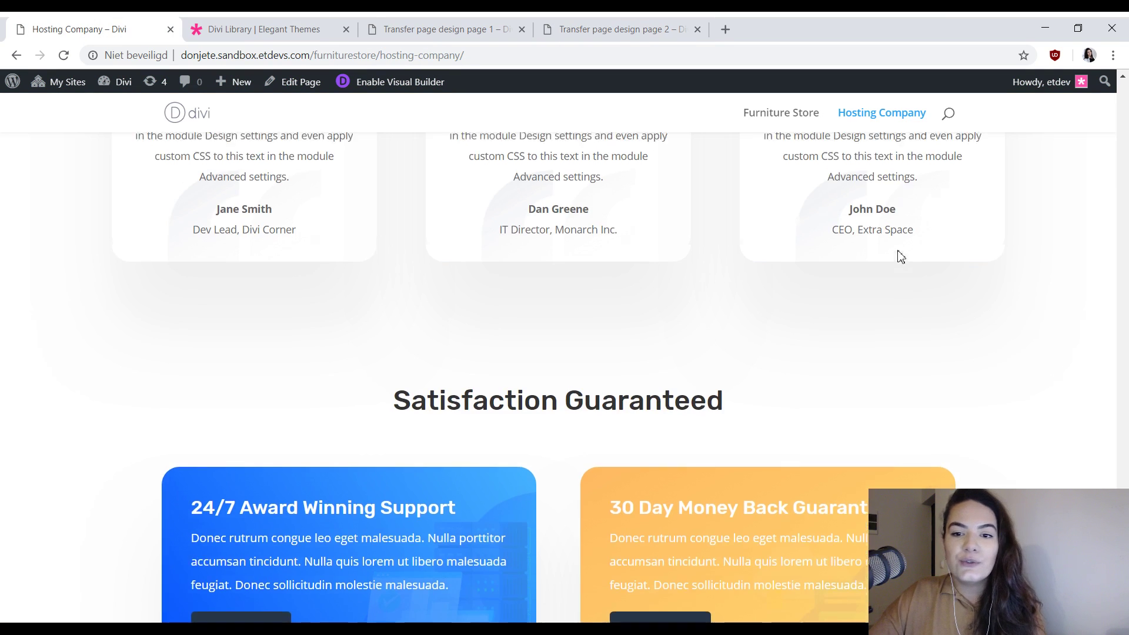
pyautogui.scroll(-5, 898, 257)
pyautogui.scroll(20, 900, 257)
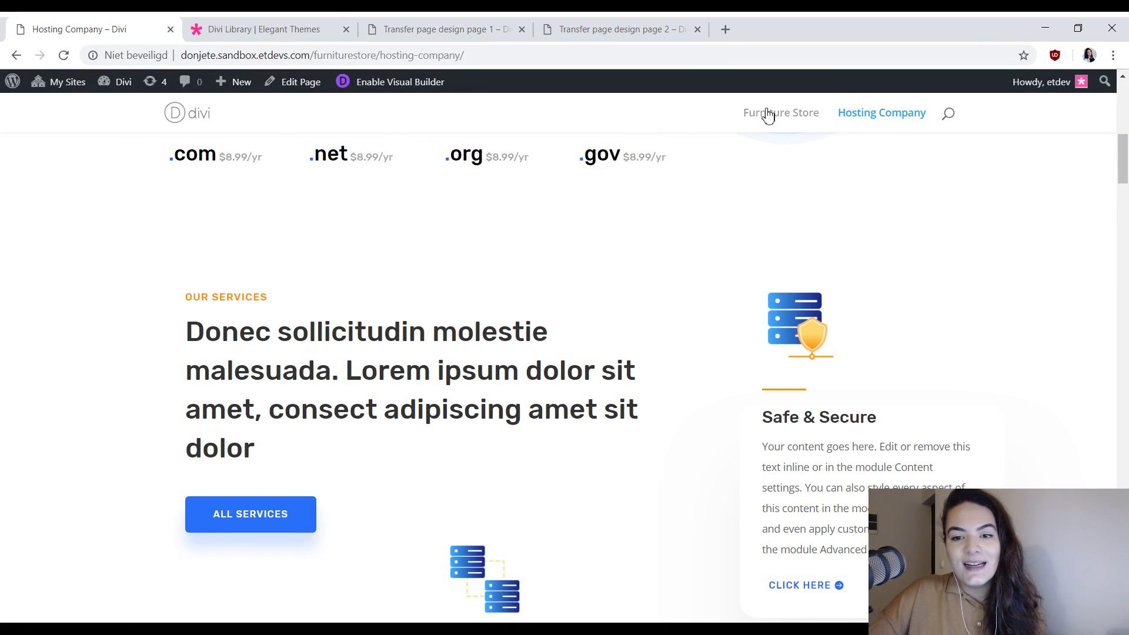
pyautogui.scroll(8, 817, 192)
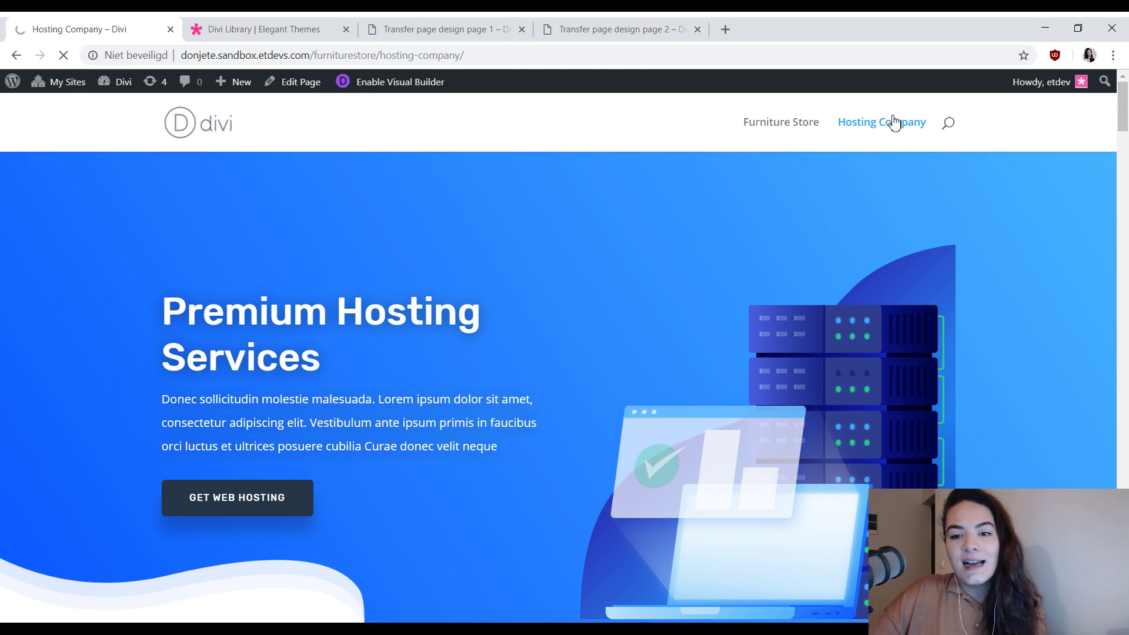
pyautogui.click(876, 120)
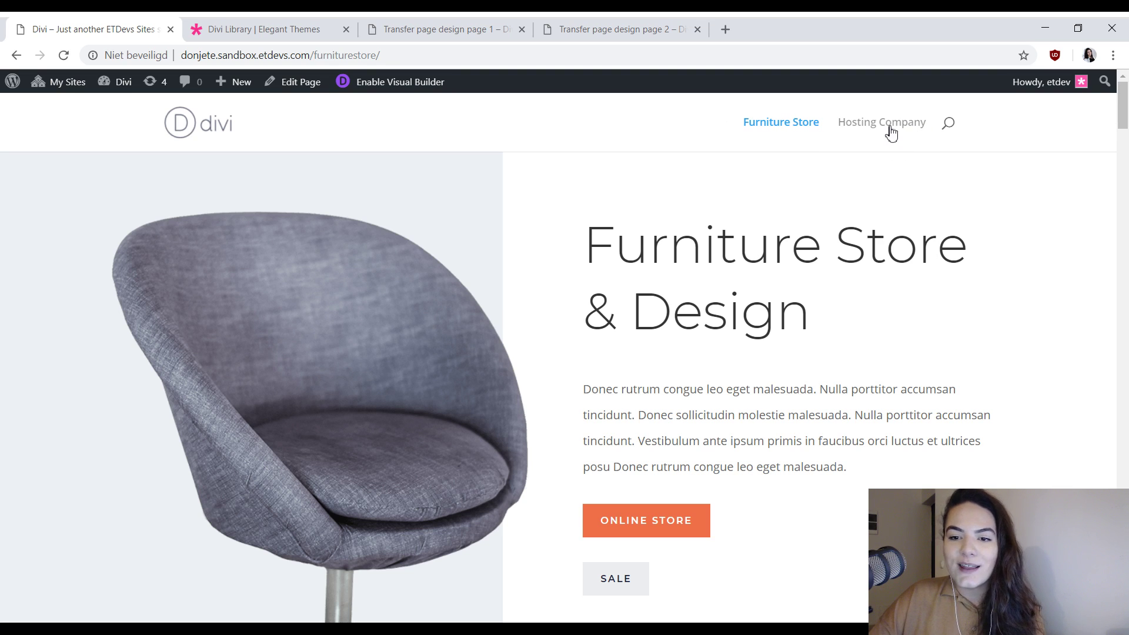
# - Open the Hosting Company page in a second browser tab beside the Furniture Store page
pyautogui.moveTo(12, 81)
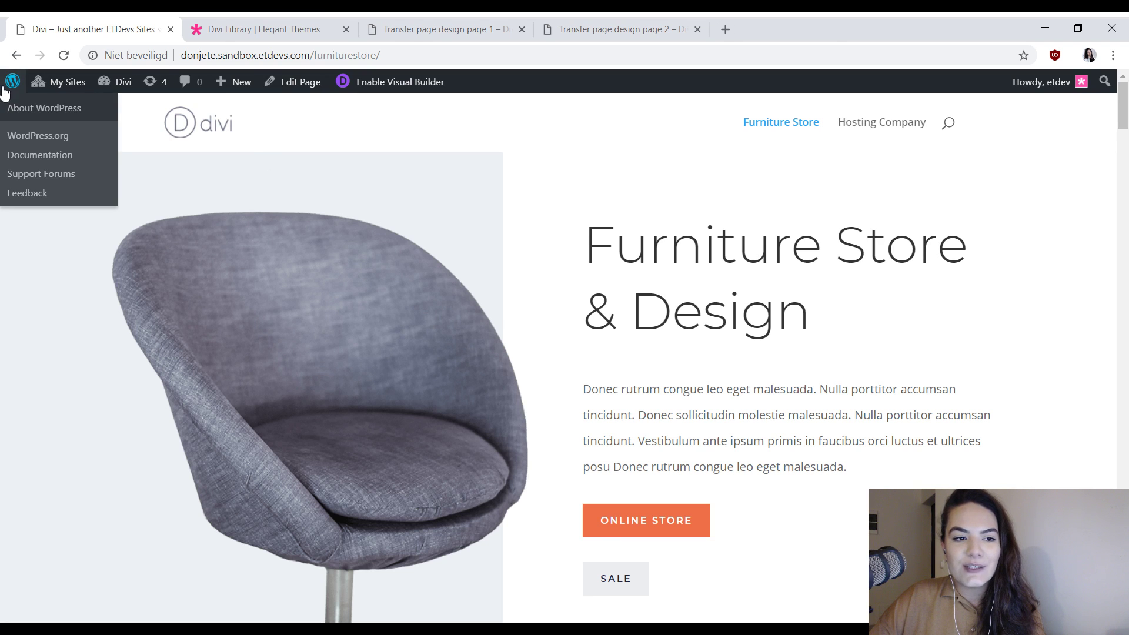
pyautogui.keyDown('ctrl'); pyautogui.click(41, 107); pyautogui.keyUp('ctrl')
pyautogui.click(186, 28)
pyautogui.click(122, 25)
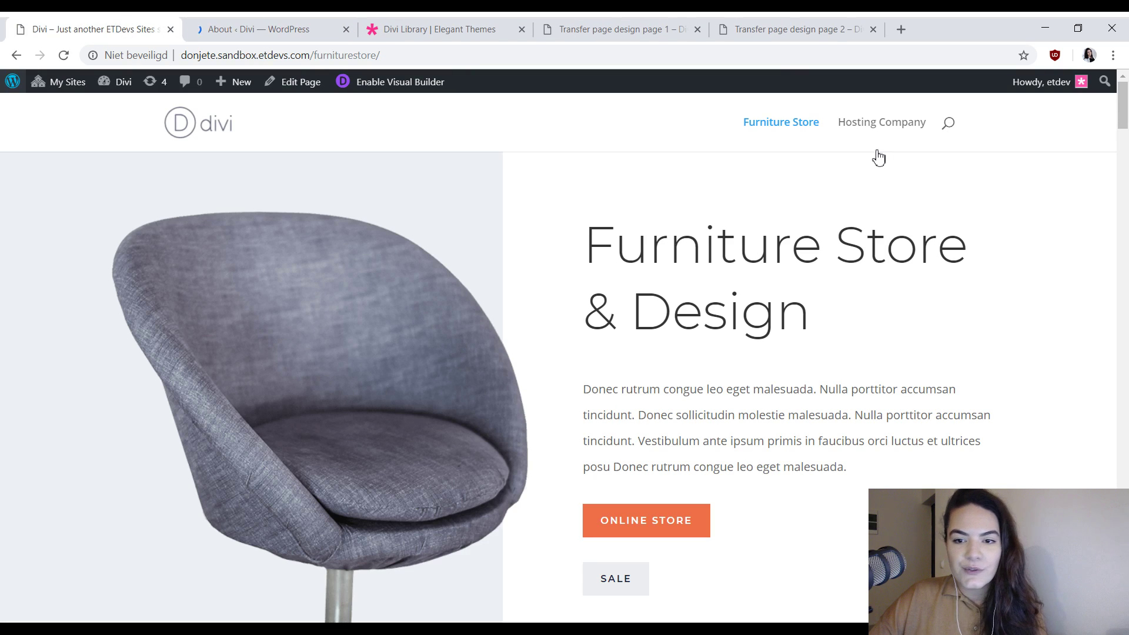
pyautogui.click(280, 24)
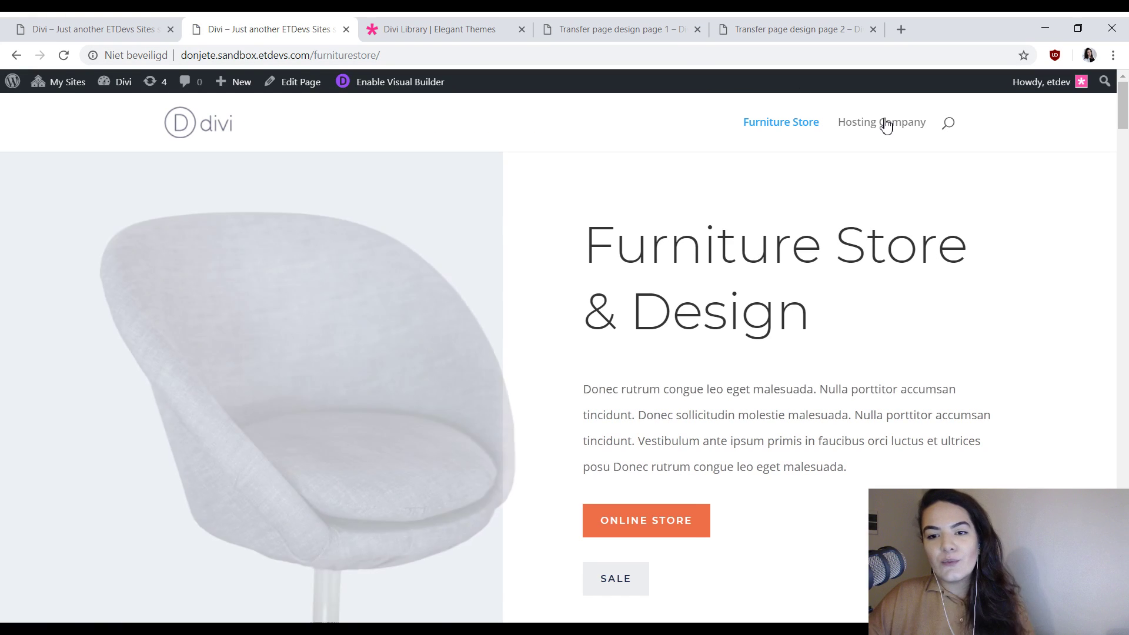
pyautogui.click(886, 126)
# - Enable the Visual Builder on both the Furniture Store page and the Hosting Company page
pyautogui.click(121, 25)
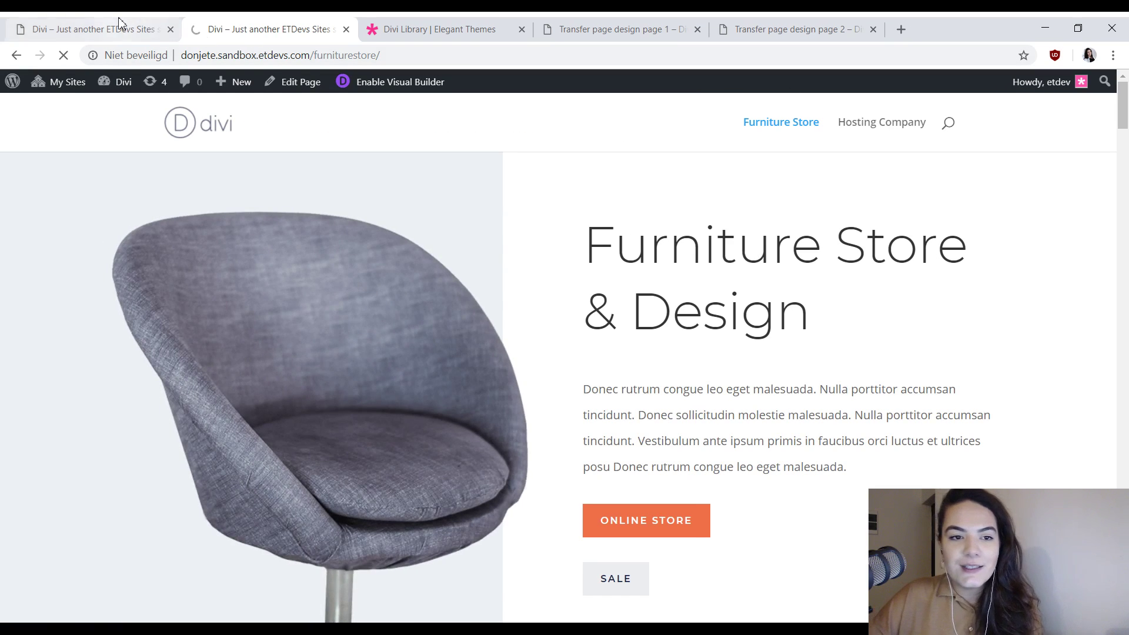
pyautogui.click(400, 83)
pyautogui.click(254, 28)
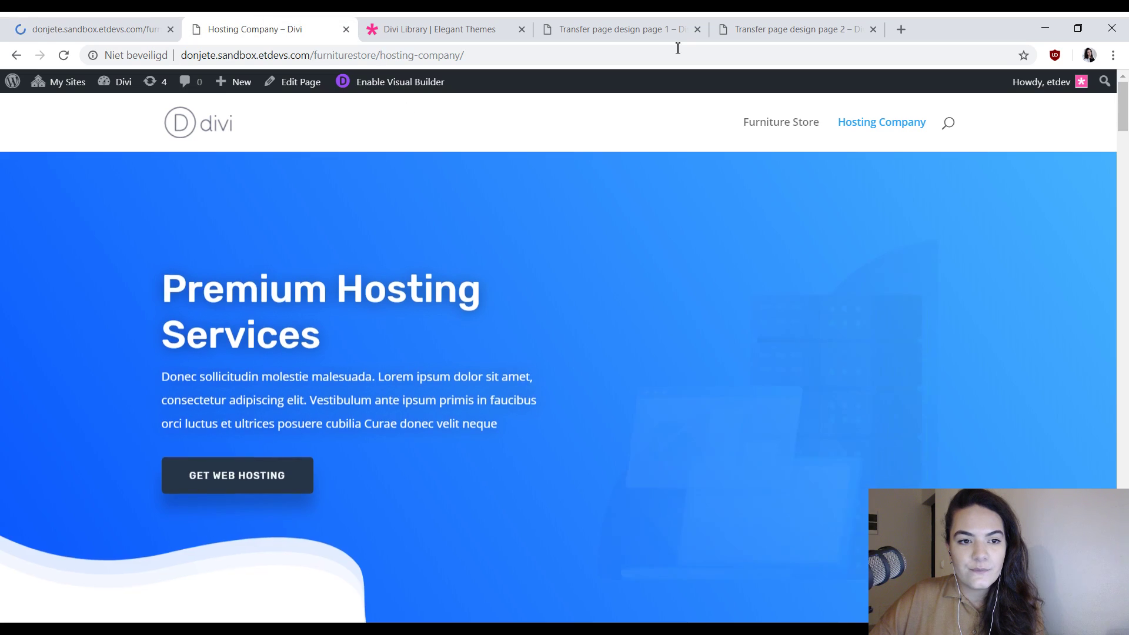
pyautogui.click(416, 88)
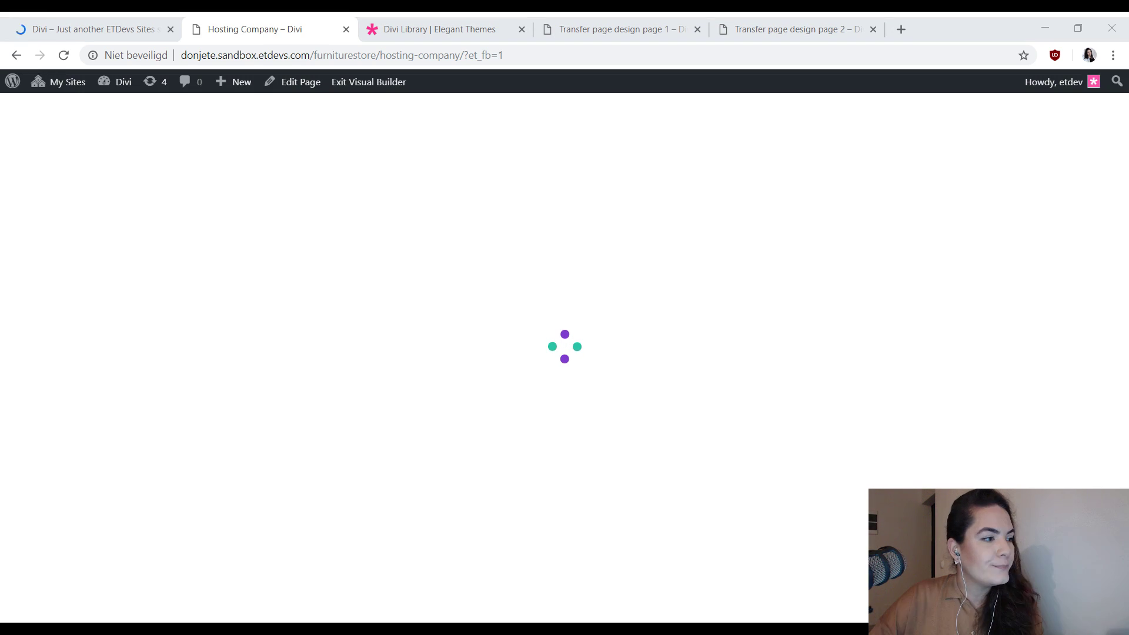
pyautogui.click(77, 26)
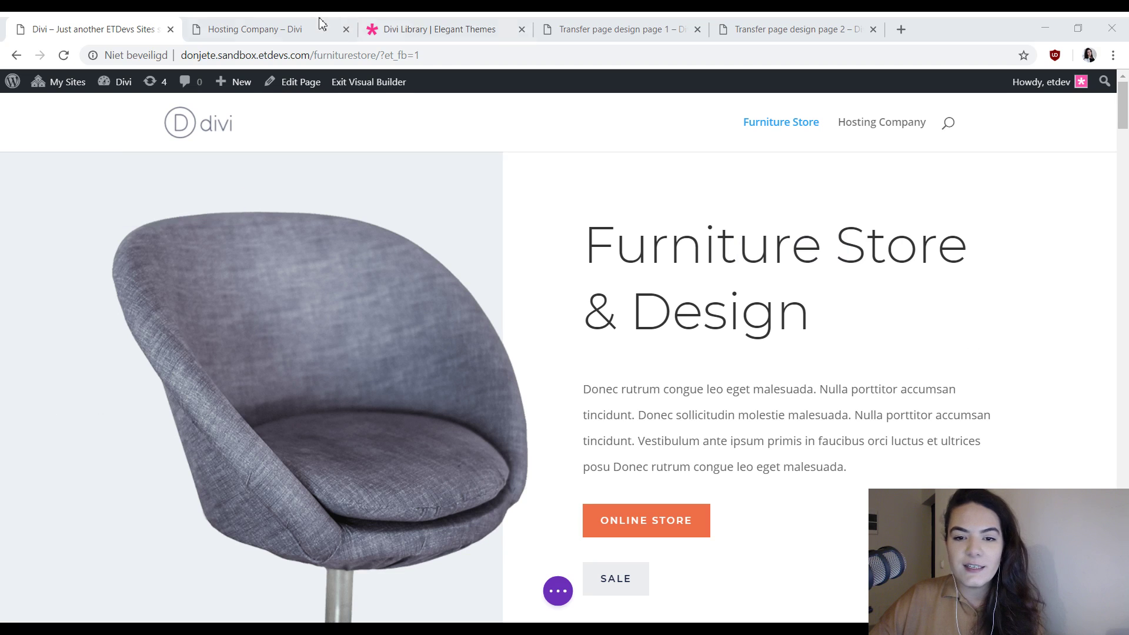
pyautogui.click(254, 26)
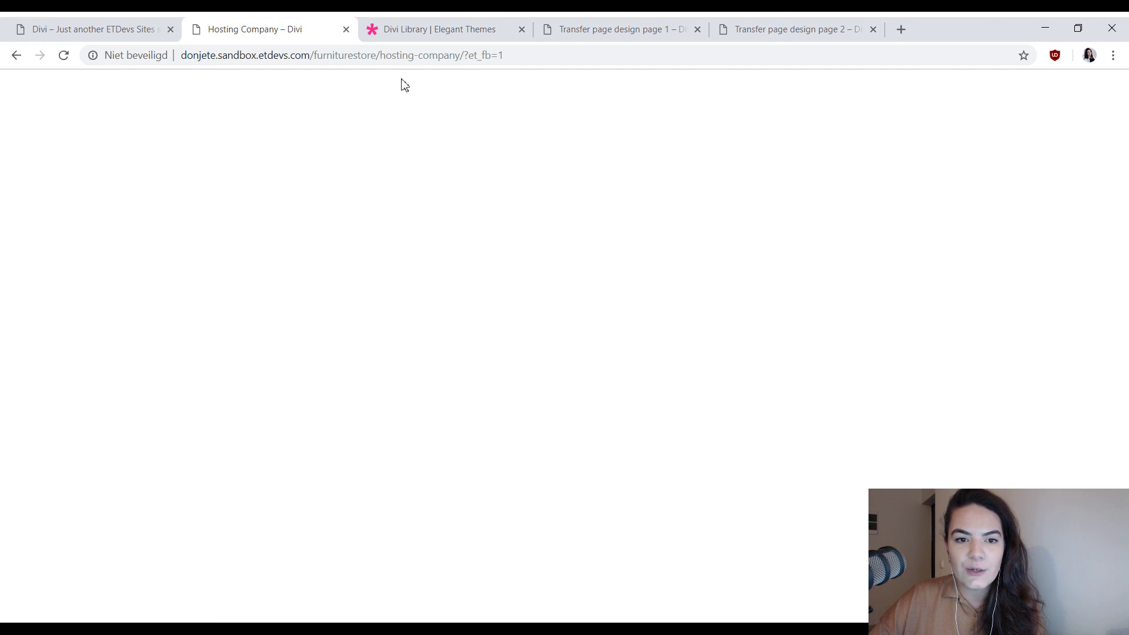
pyautogui.click(404, 56)
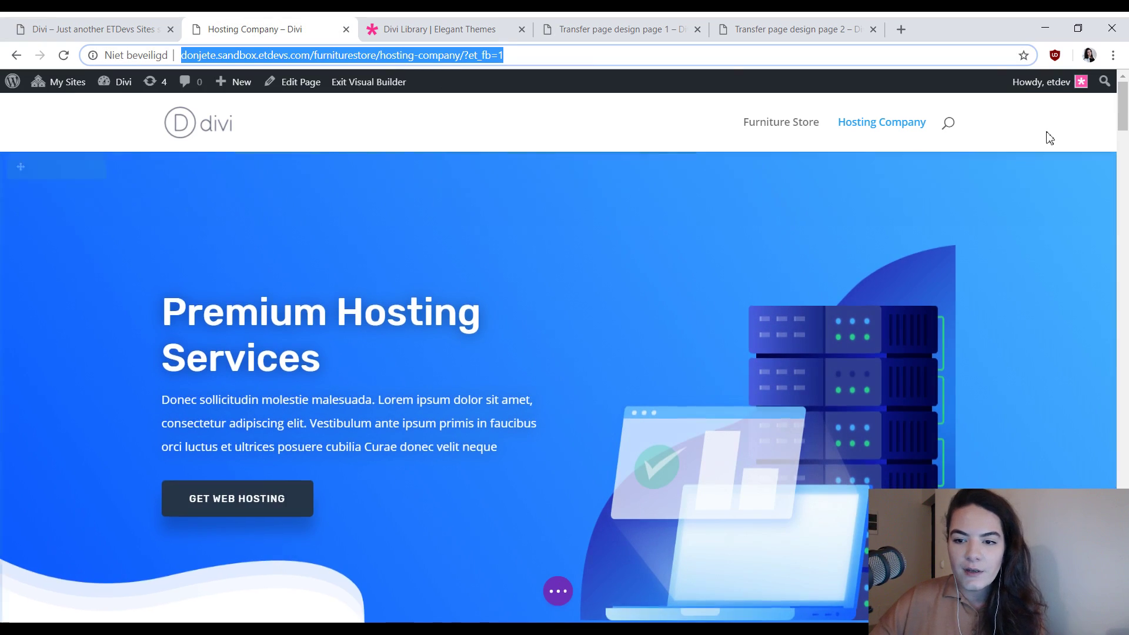
pyautogui.click(1050, 137)
pyautogui.scroll(-8, 653, 194)
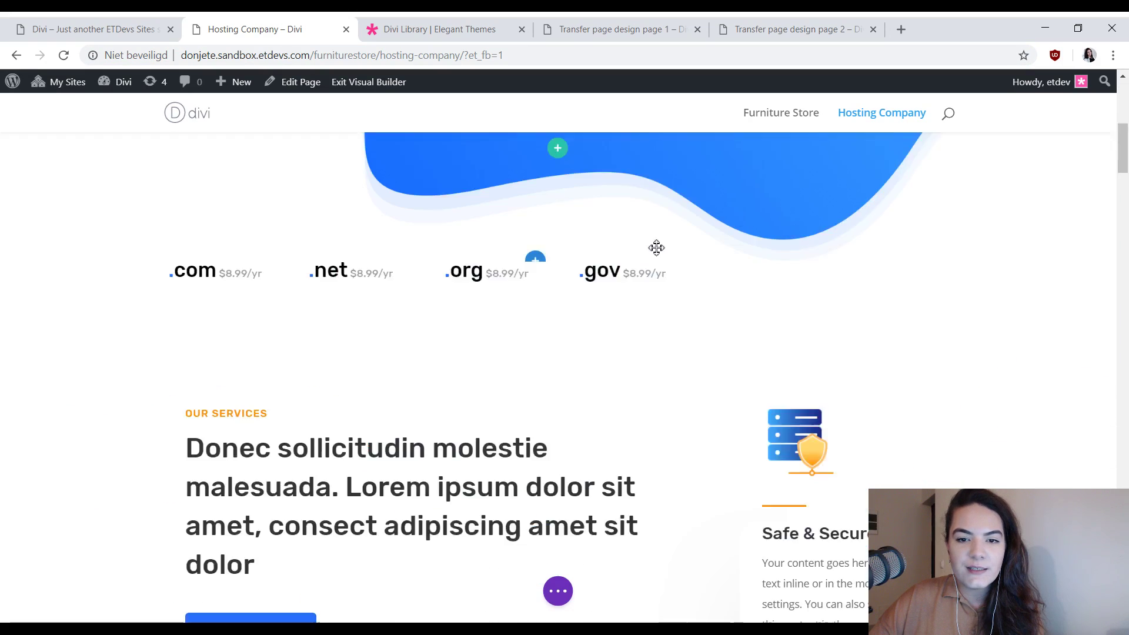
pyautogui.scroll(8, 652, 236)
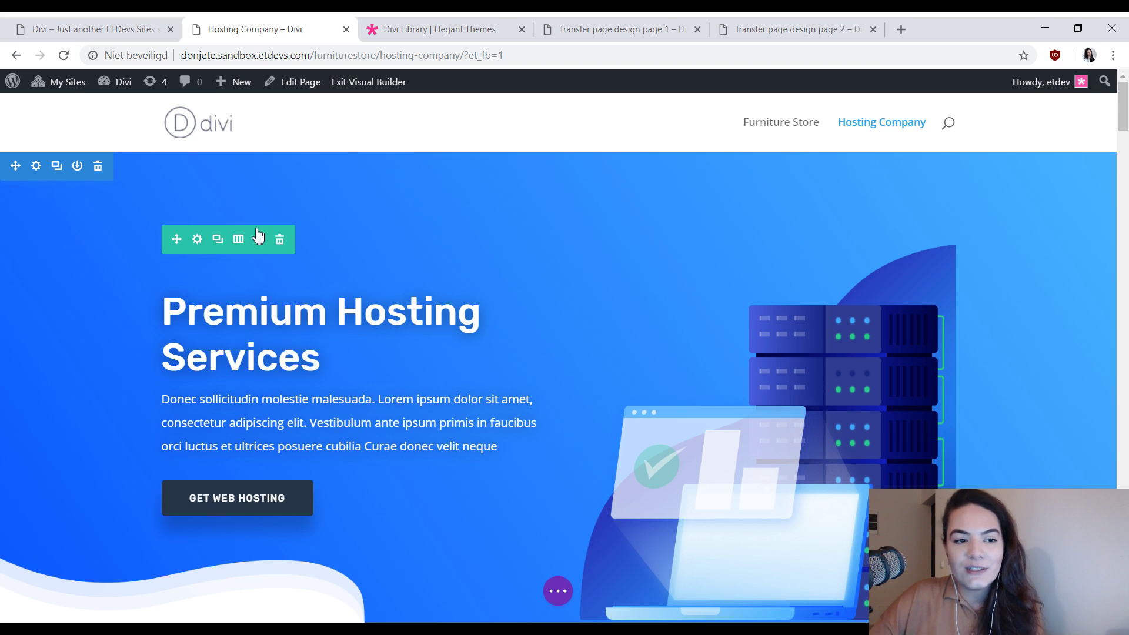
# - Reset the background of the Hosting Company page's hero section in its section settings
pyautogui.click(35, 167)
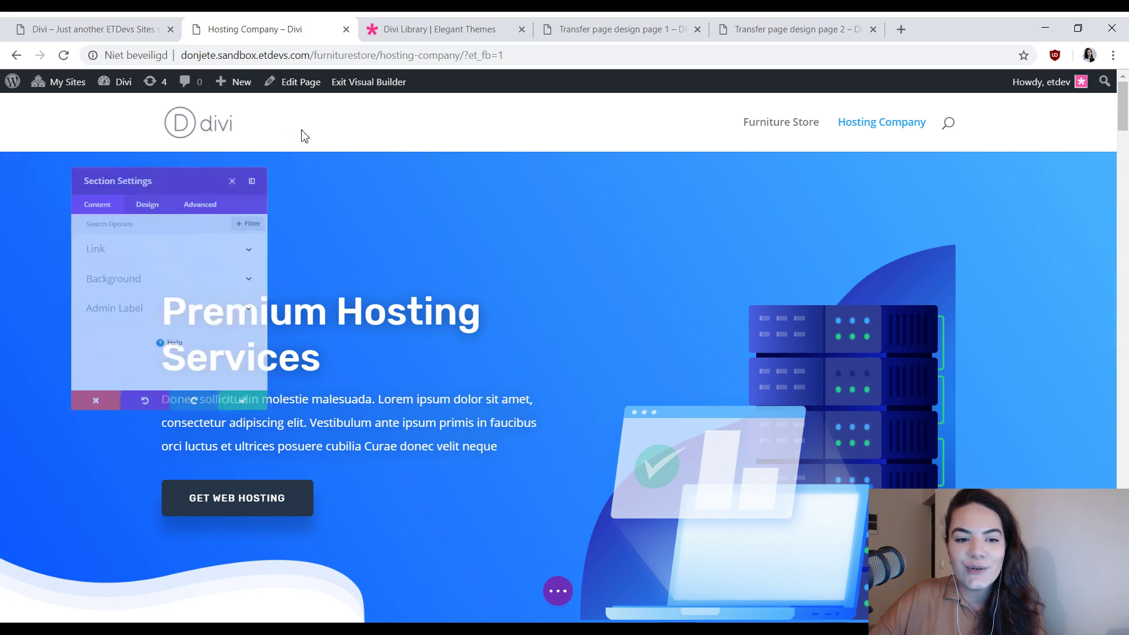
pyautogui.moveTo(204, 124); pyautogui.dragTo(545, 169)
pyautogui.click(511, 326)
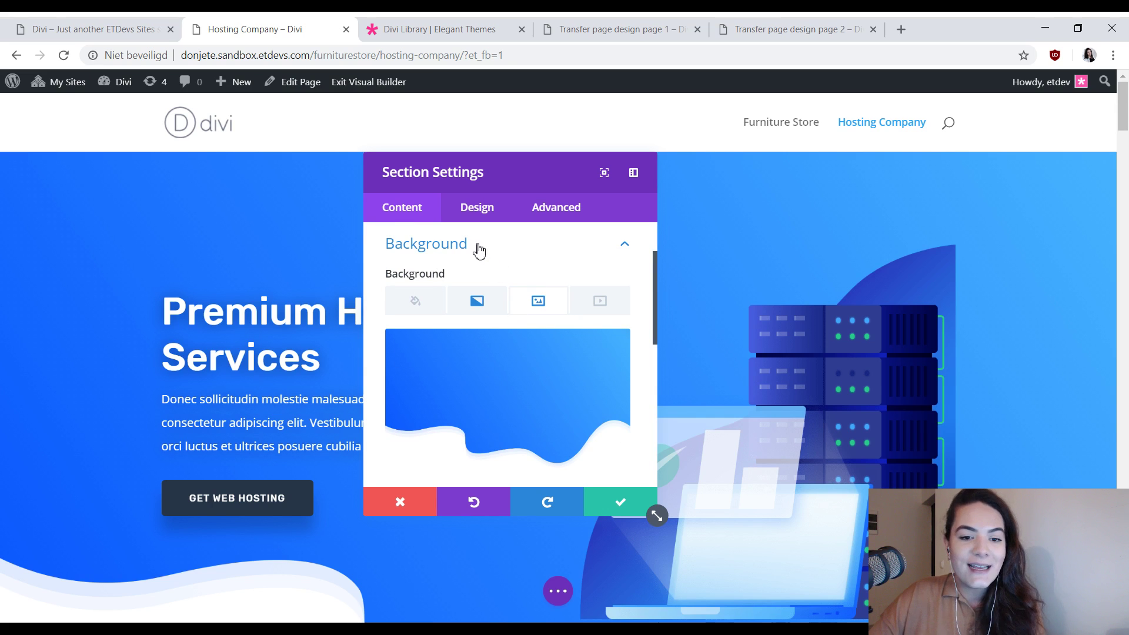
pyautogui.rightClick(479, 248)
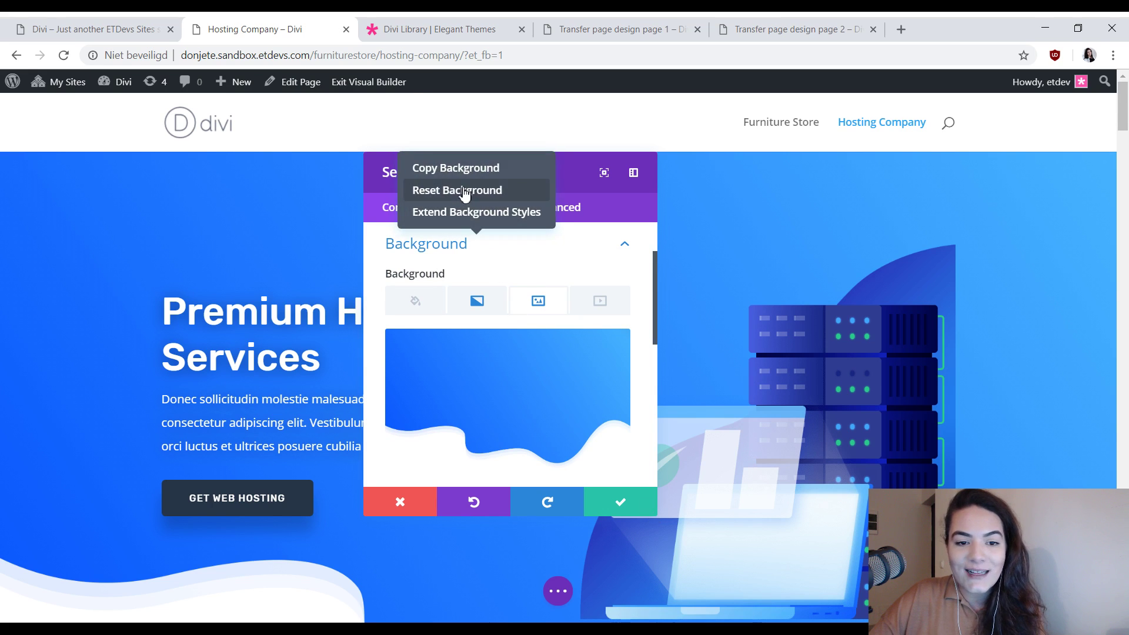
pyautogui.click(464, 192)
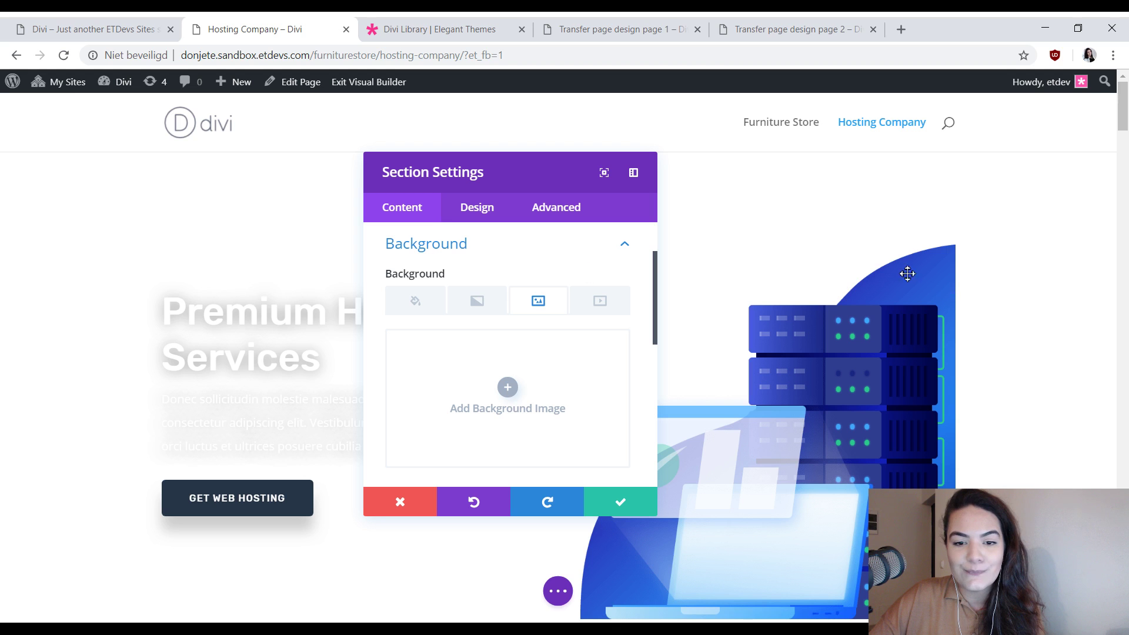
# - Extend the hero section's reset background styles to all sections throughout this page
pyautogui.rightClick(480, 248)
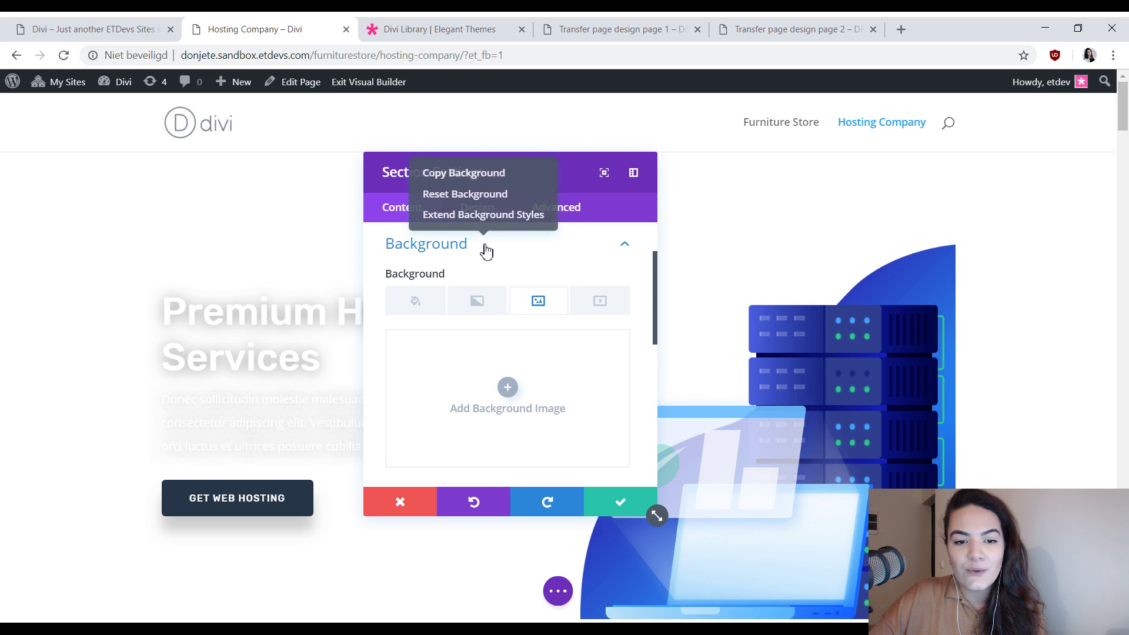
pyautogui.click(457, 217)
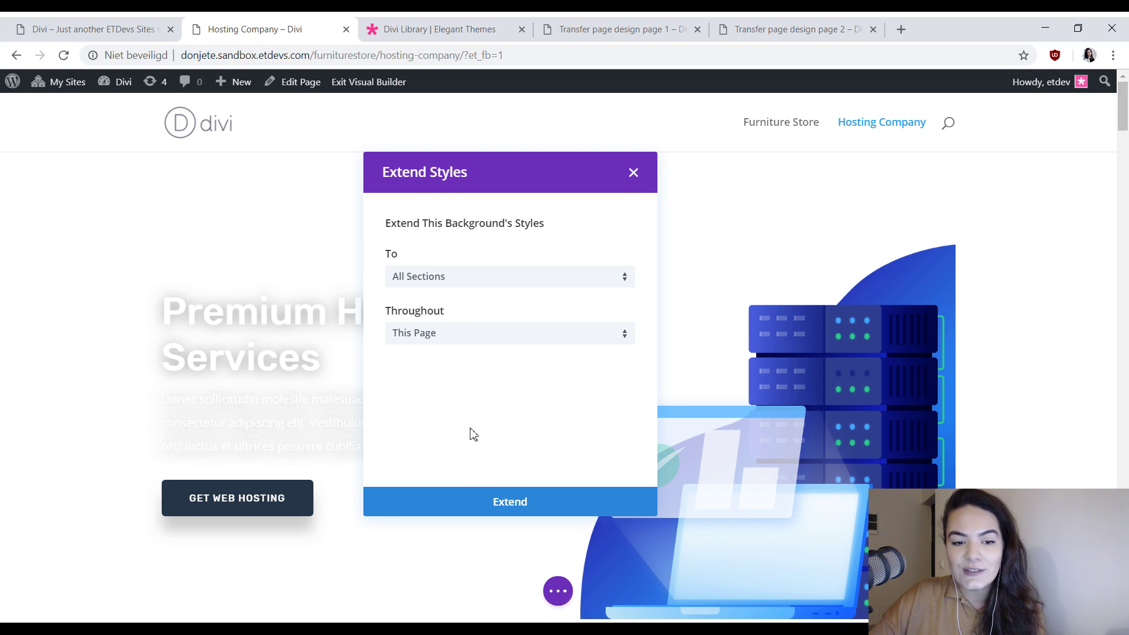
pyautogui.click(483, 506)
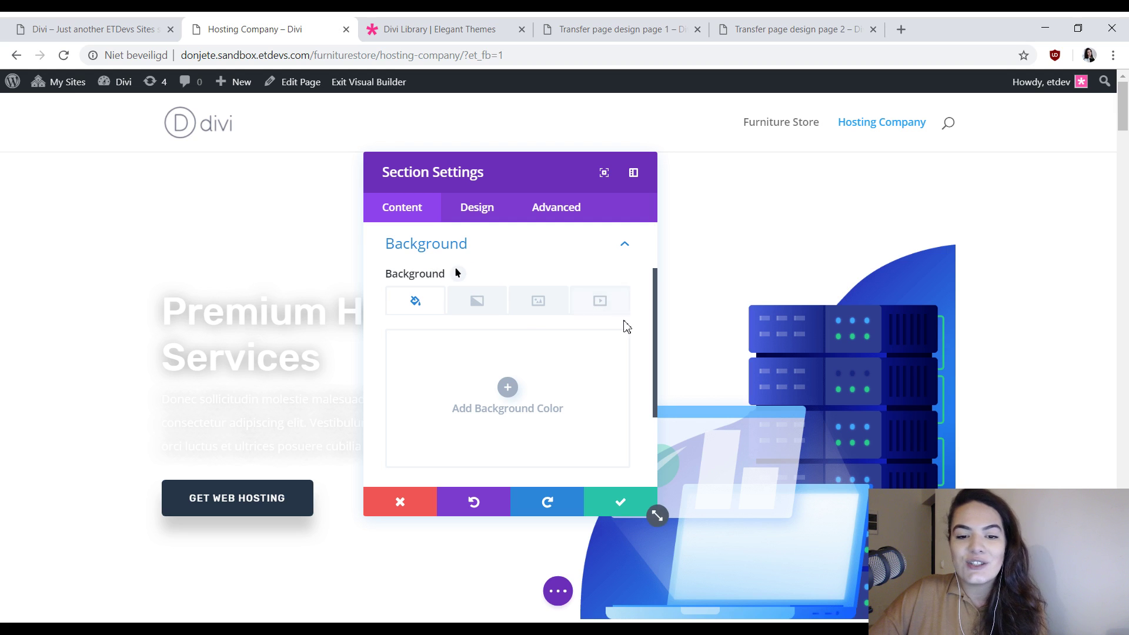
# - Reset the hero section's divider styles, extend them to all sections throughout this page, and save the section settings
pyautogui.click(481, 220)
pyautogui.click(450, 364)
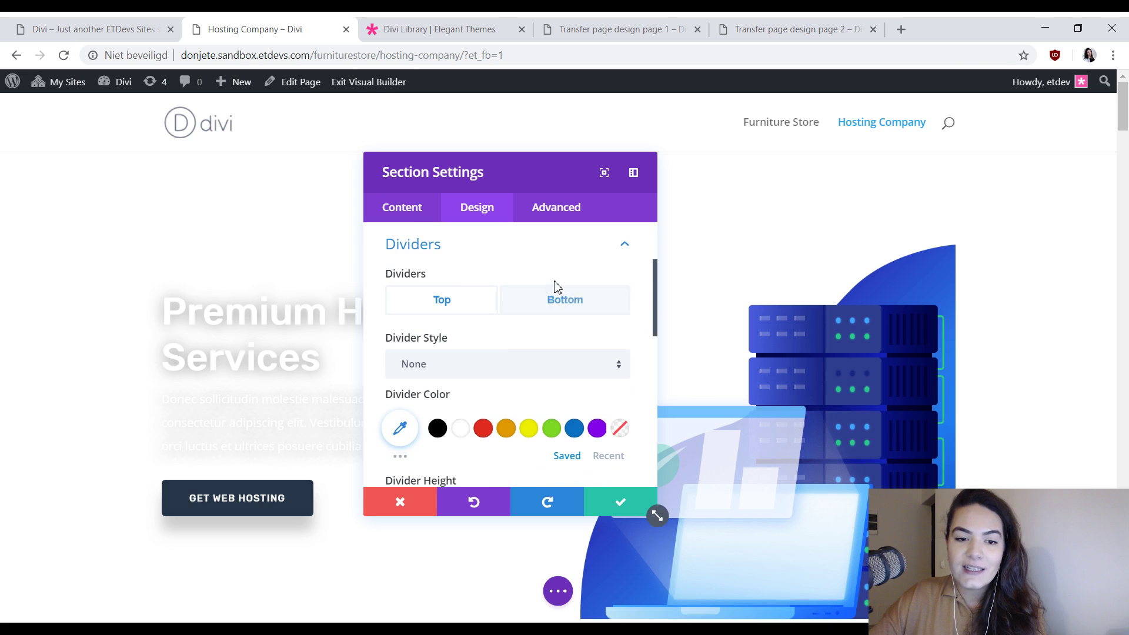
pyautogui.rightClick(488, 246)
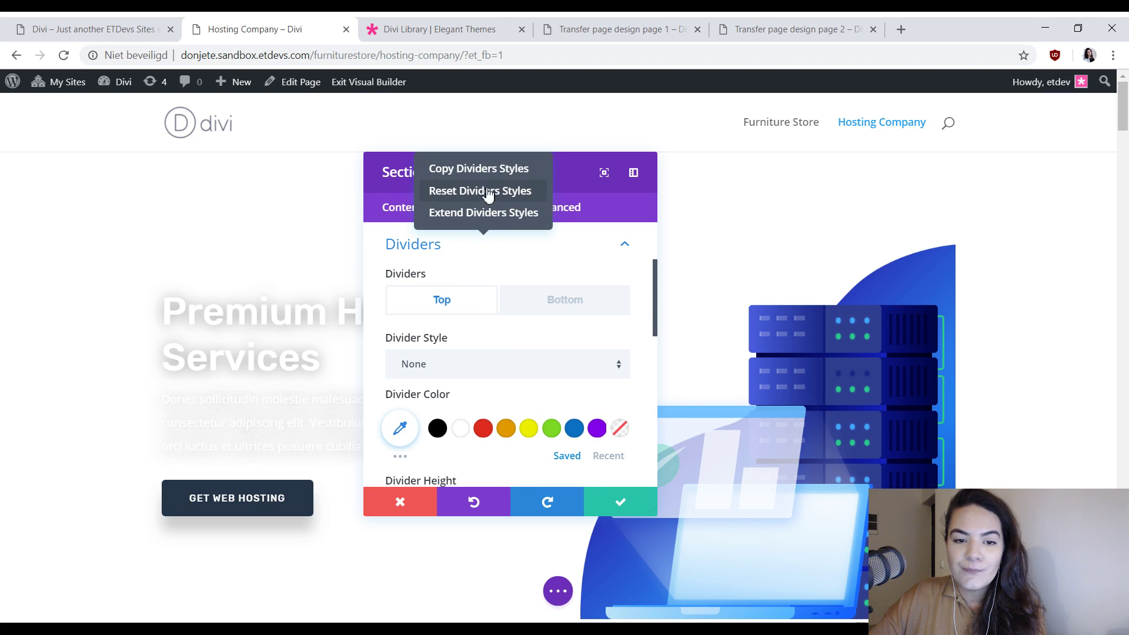
pyautogui.click(485, 191)
pyautogui.rightClick(498, 246)
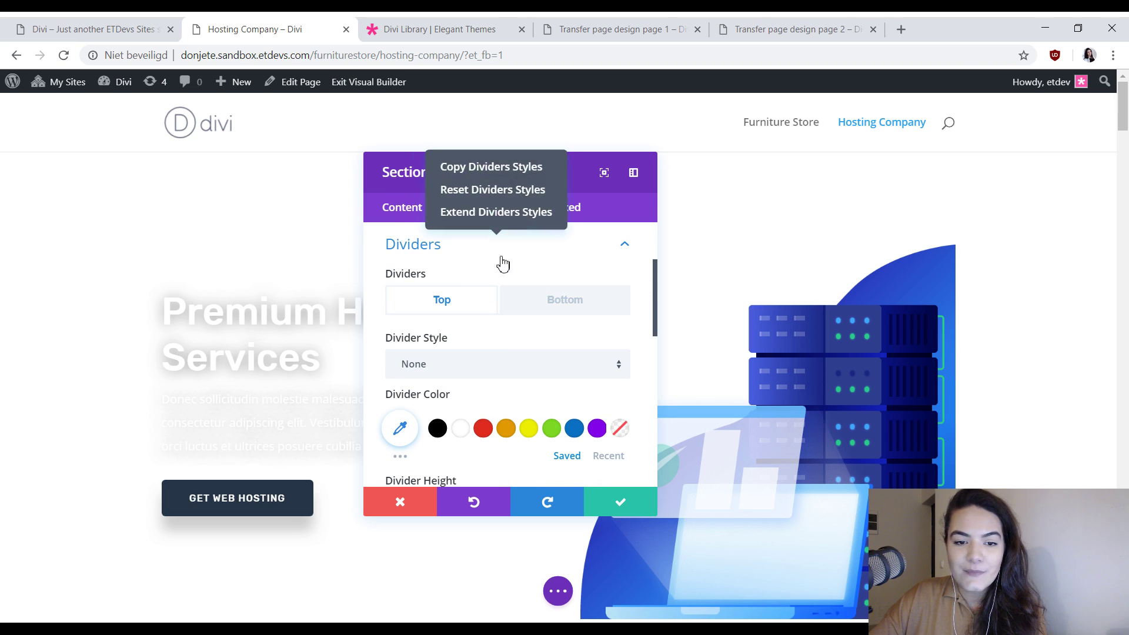
pyautogui.click(491, 212)
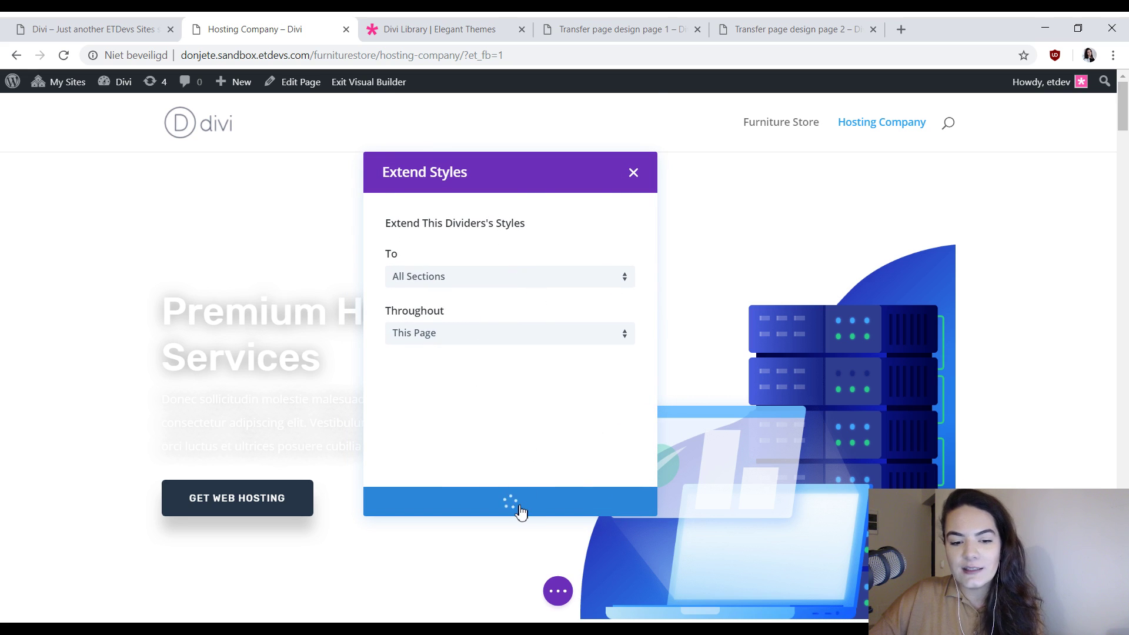
pyautogui.click(616, 497)
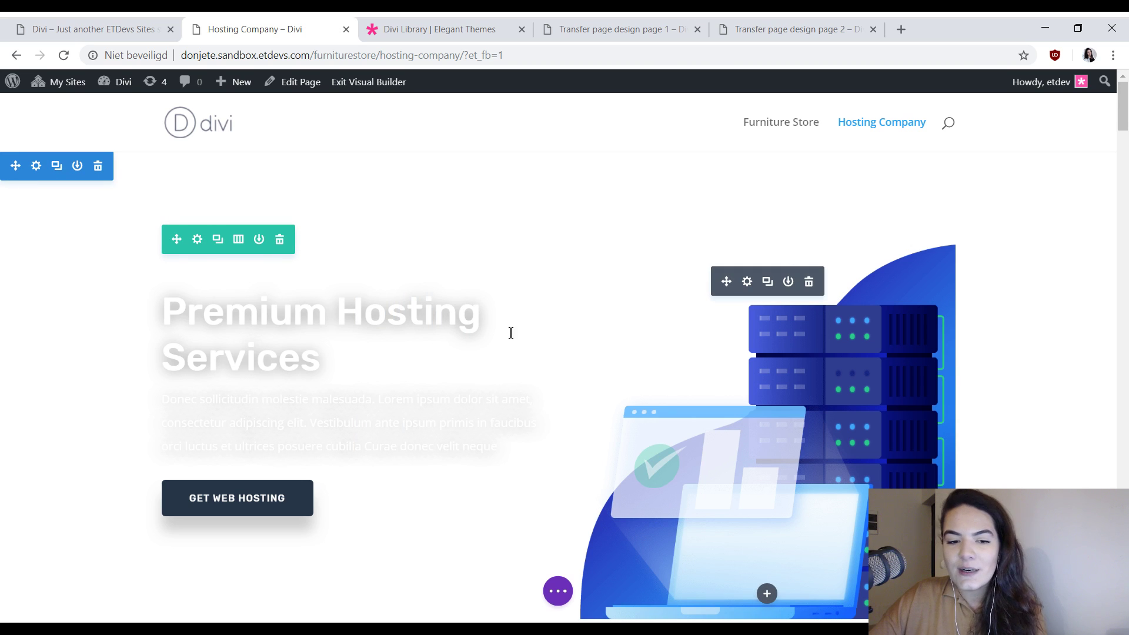
# - Examine the backgrounds and dividers of all sections down the Hosting Company page, returning to the hero section
pyautogui.scroll(-8, 511, 333)
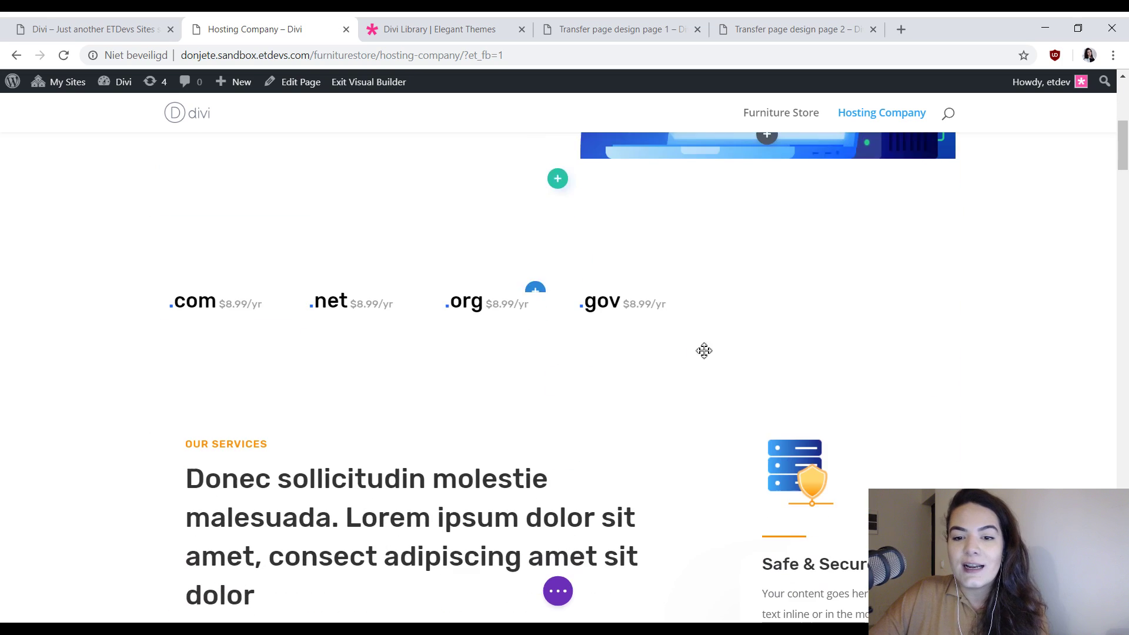
pyautogui.scroll(-20, 704, 350)
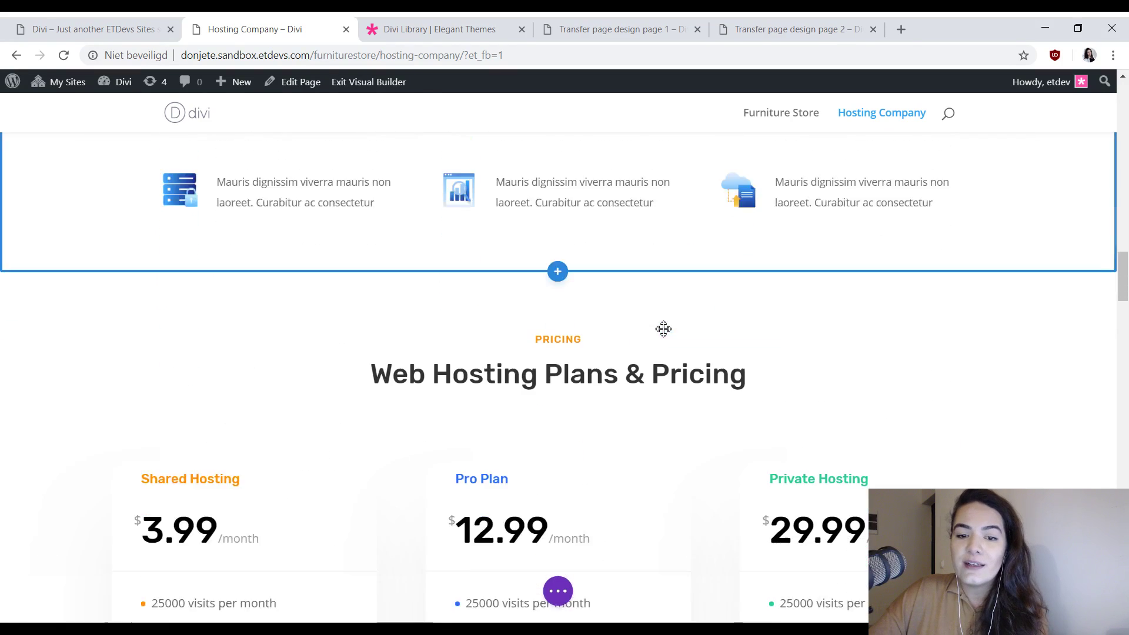
pyautogui.scroll(-6, 663, 328)
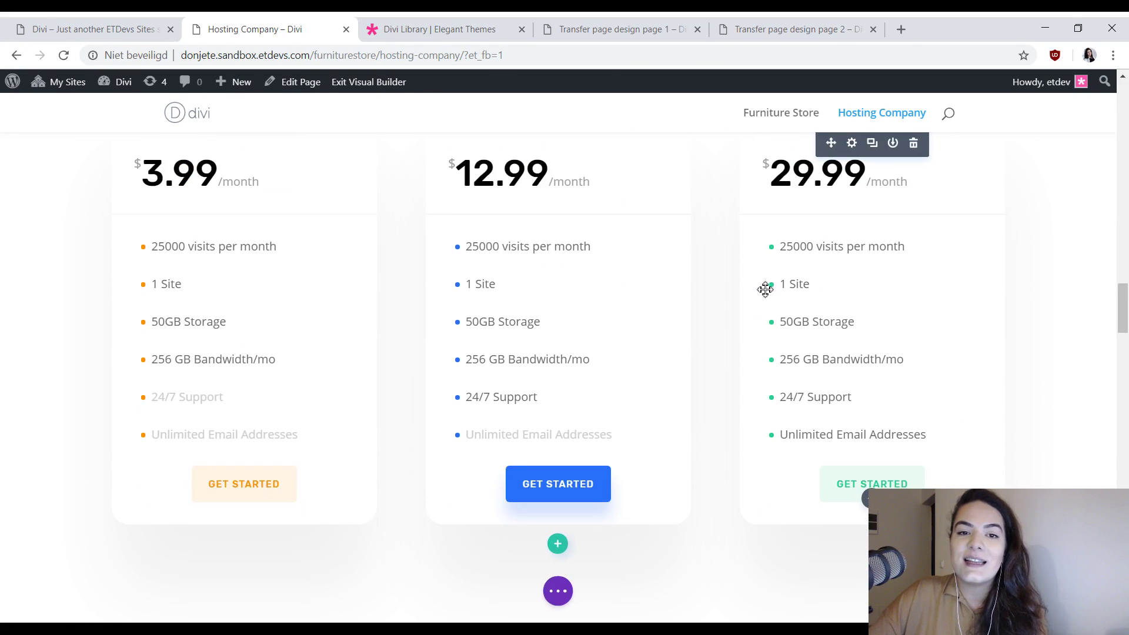
pyautogui.scroll(3, 741, 293)
pyautogui.scroll(1, 705, 295)
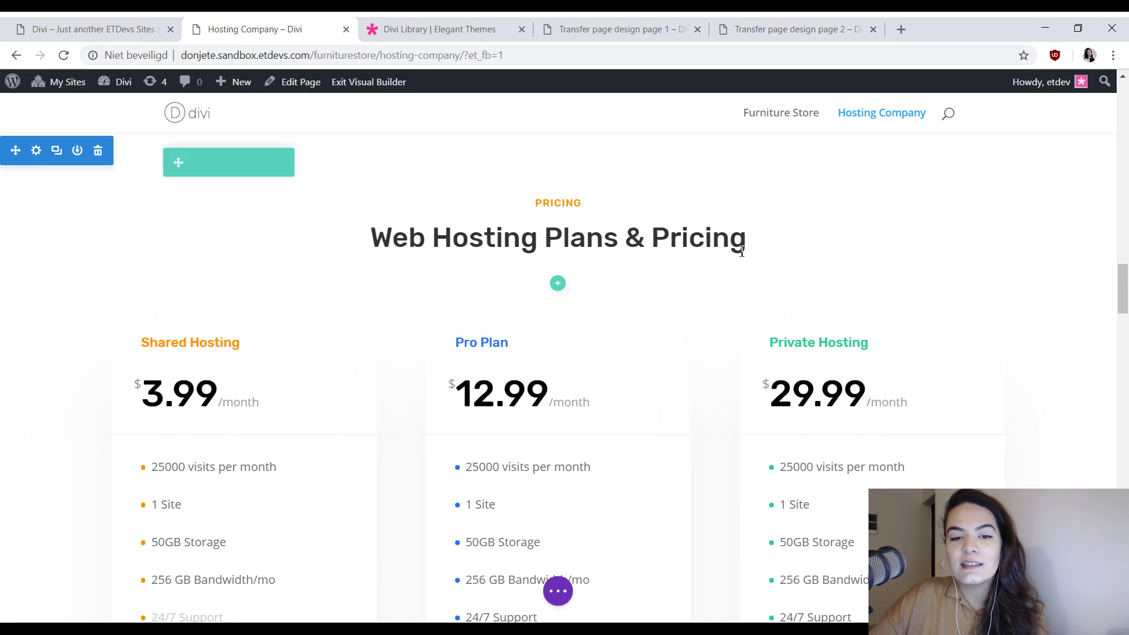
pyautogui.scroll(1, 742, 252)
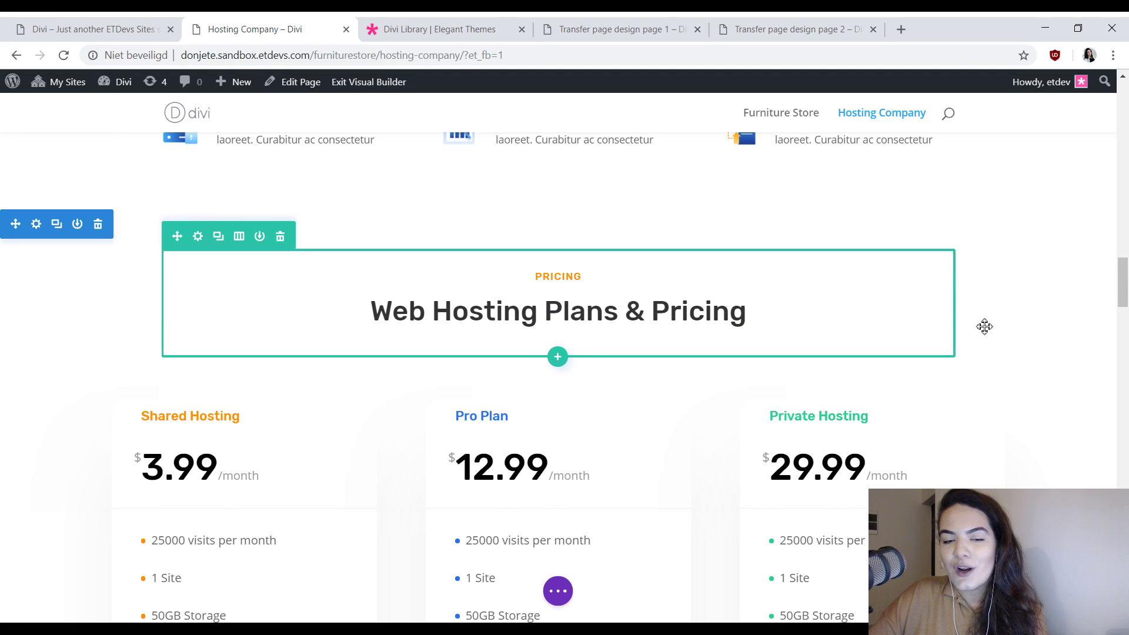
pyautogui.scroll(-10, 984, 326)
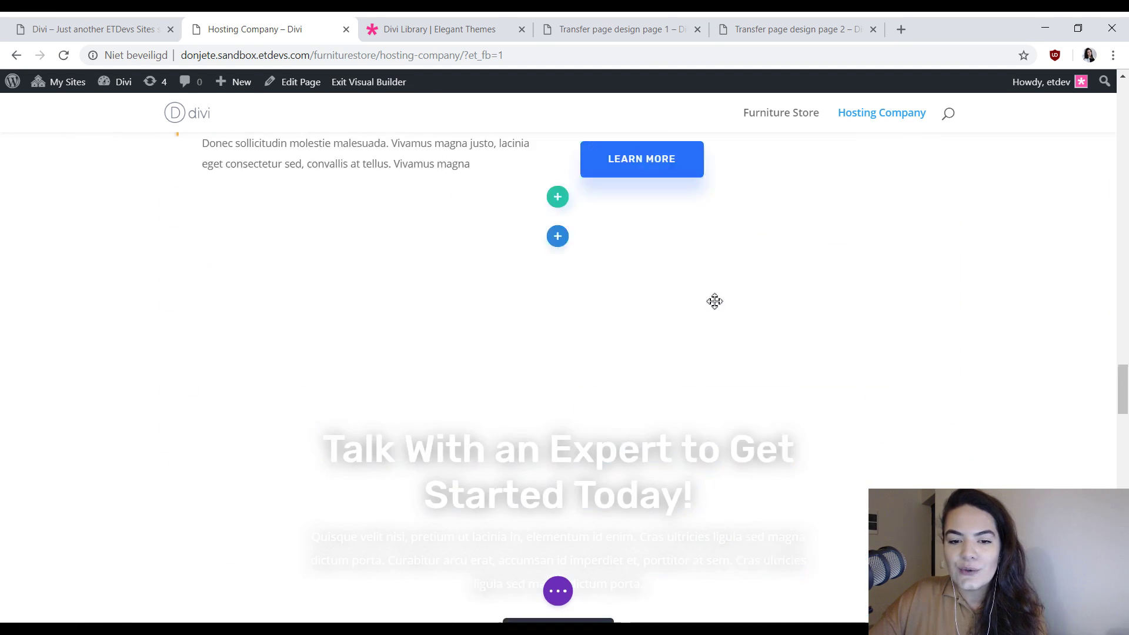
pyautogui.scroll(-8, 715, 302)
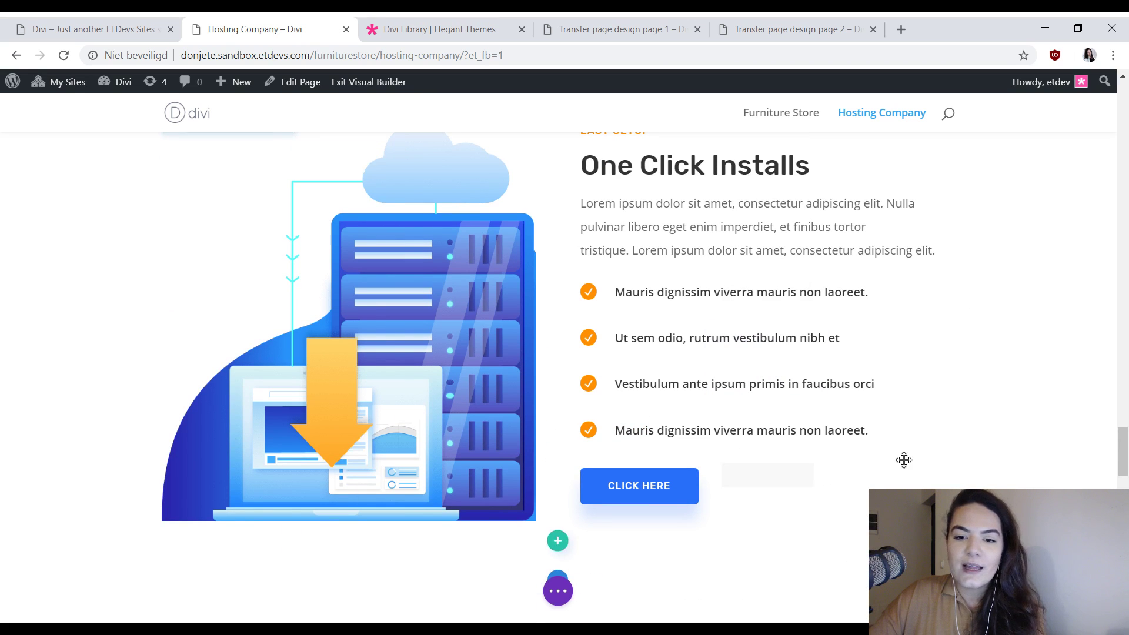
pyautogui.scroll(-6, 835, 377)
pyautogui.scroll(6, 818, 400)
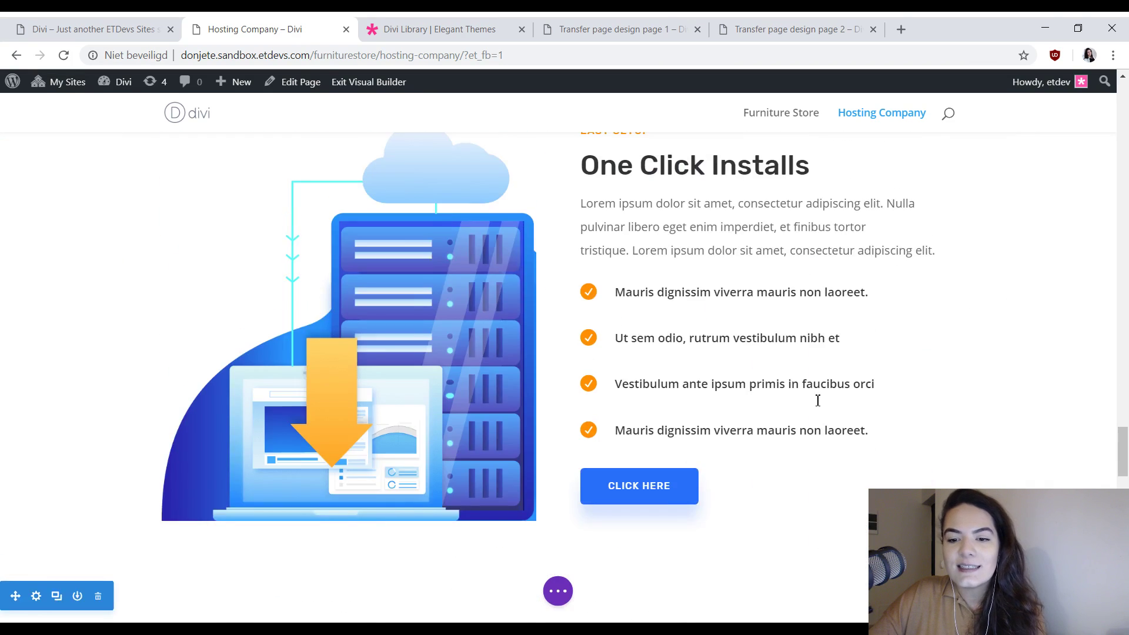
pyautogui.scroll(15, 817, 401)
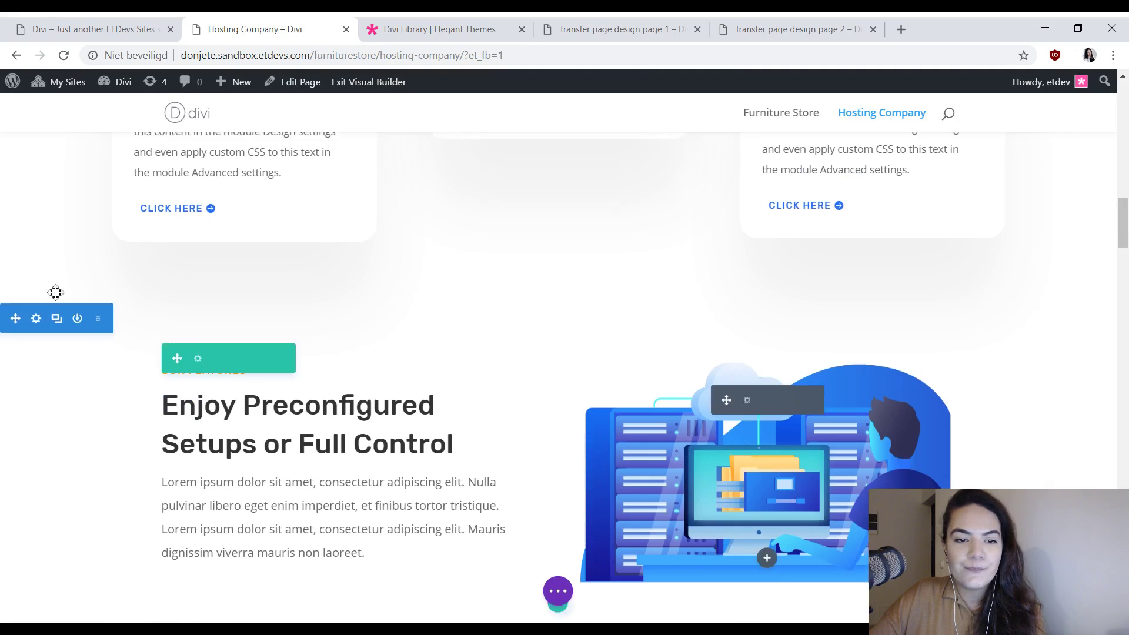
pyautogui.scroll(3, 56, 292)
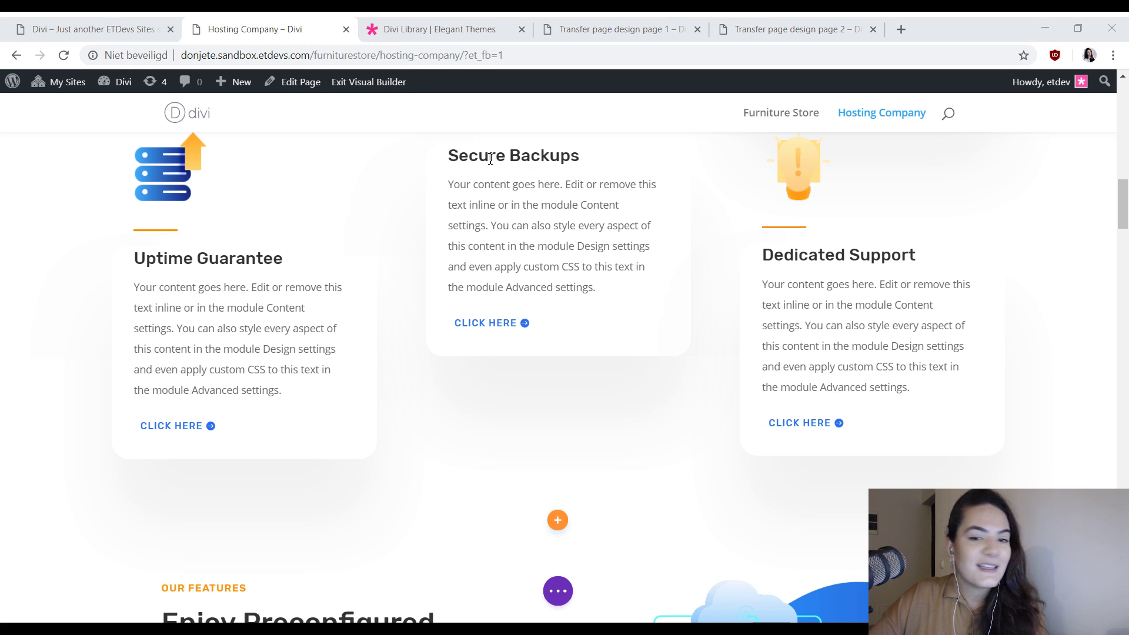
pyautogui.scroll(10, 598, 212)
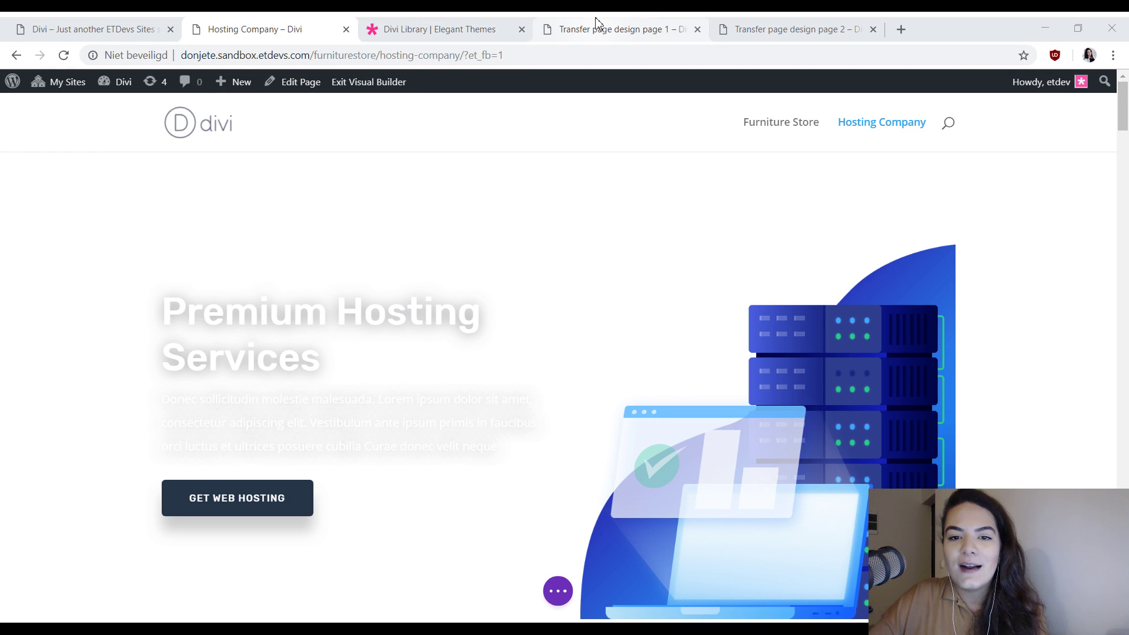
# - Copy the section styles of the Furniture Store page's hero section and paste them onto the Hosting Company page's hero section
pyautogui.click(597, 23)
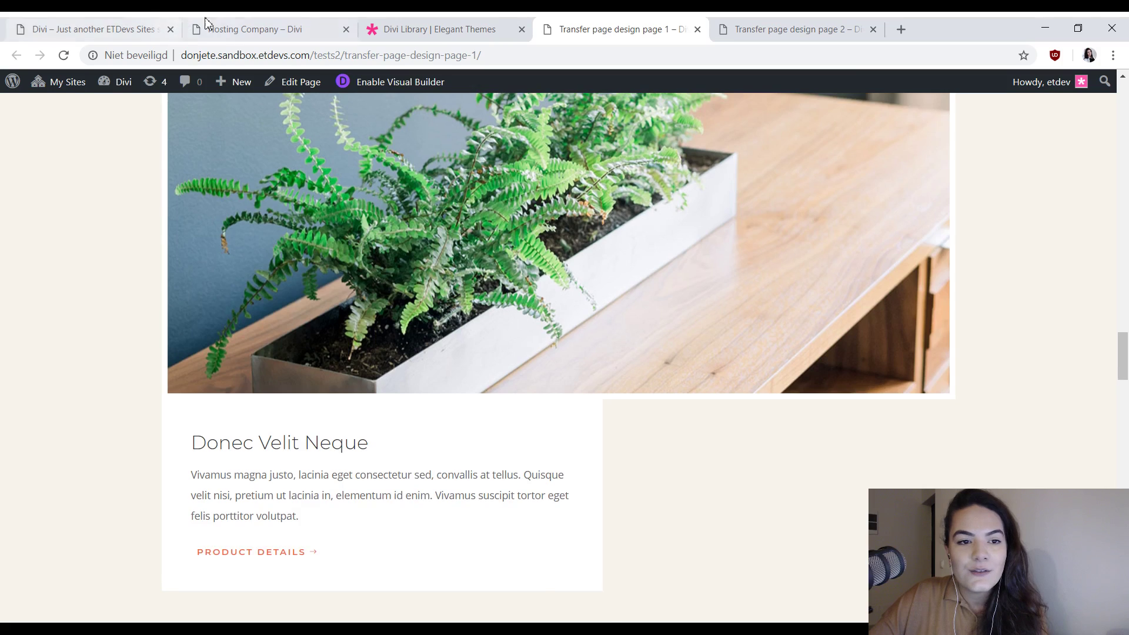
pyautogui.click(206, 23)
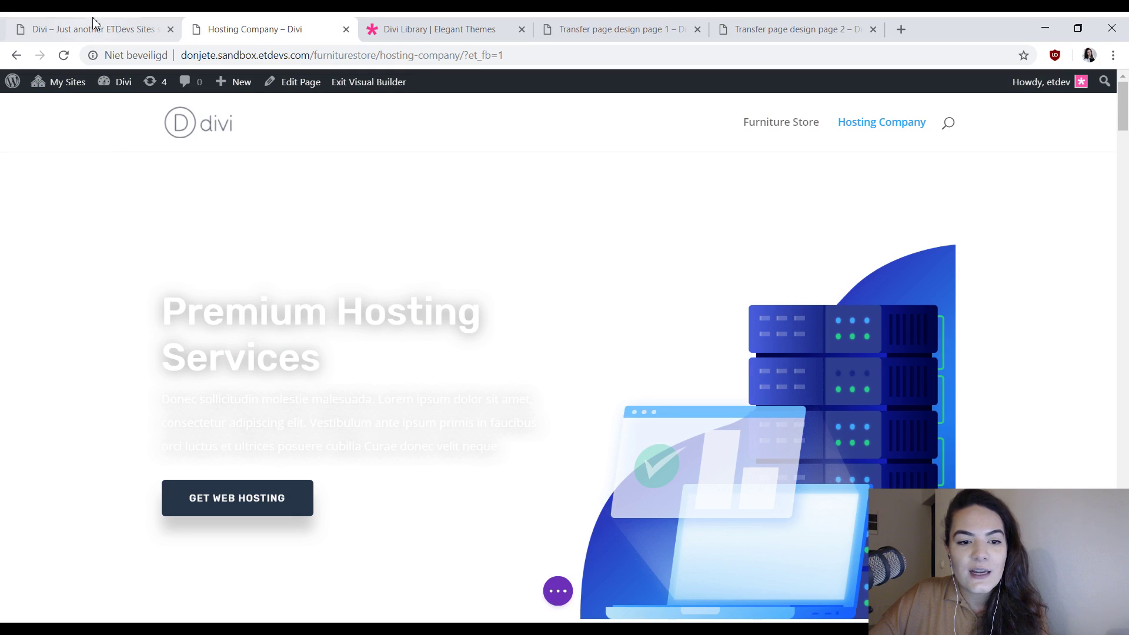
pyautogui.click(77, 30)
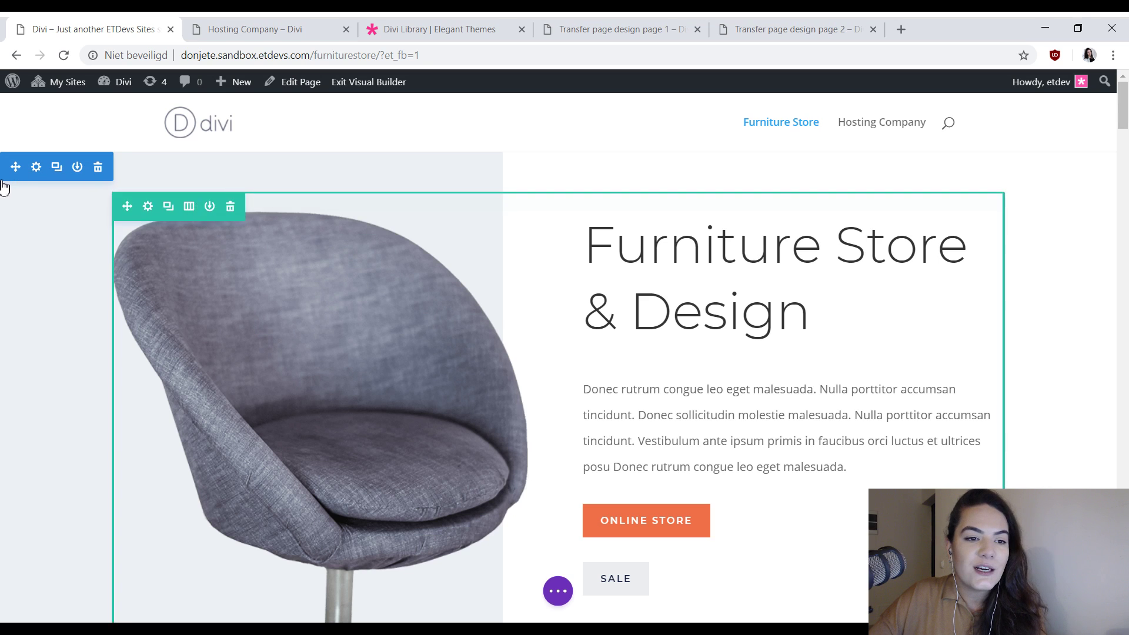
pyautogui.rightClick(43, 172)
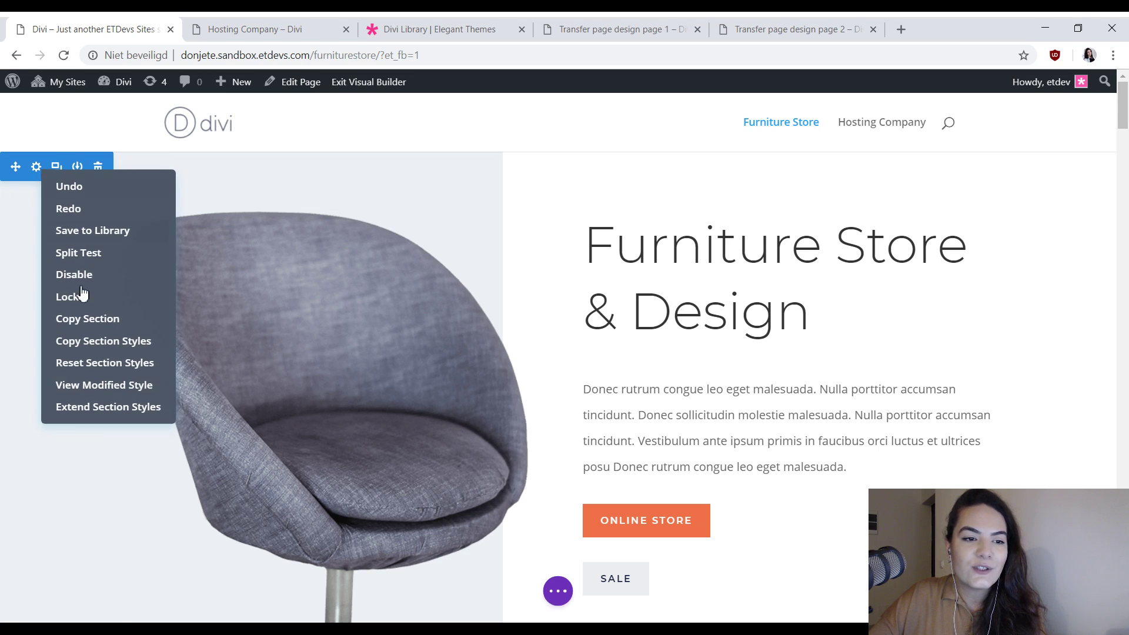
pyautogui.click(96, 351)
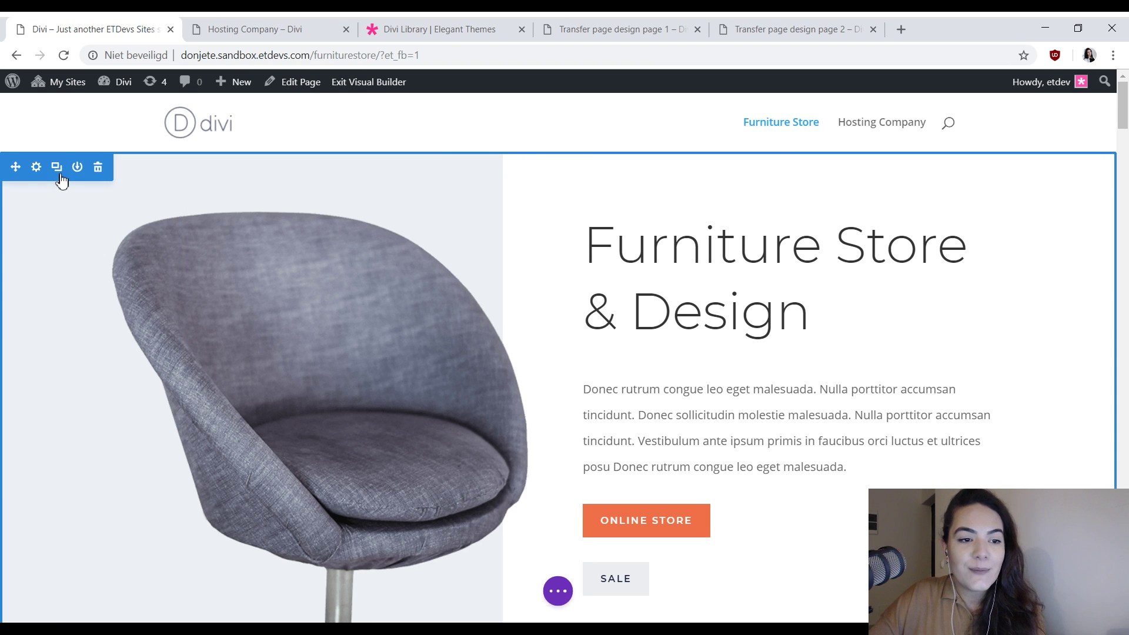
pyautogui.click(230, 29)
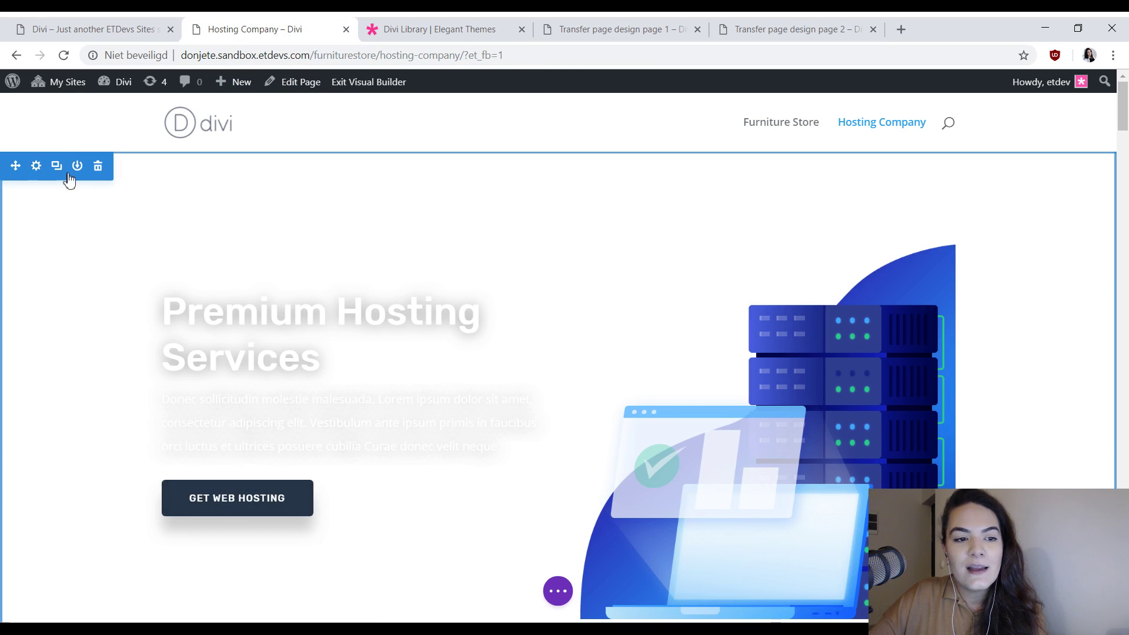
pyautogui.rightClick(47, 171)
pyautogui.click(88, 358)
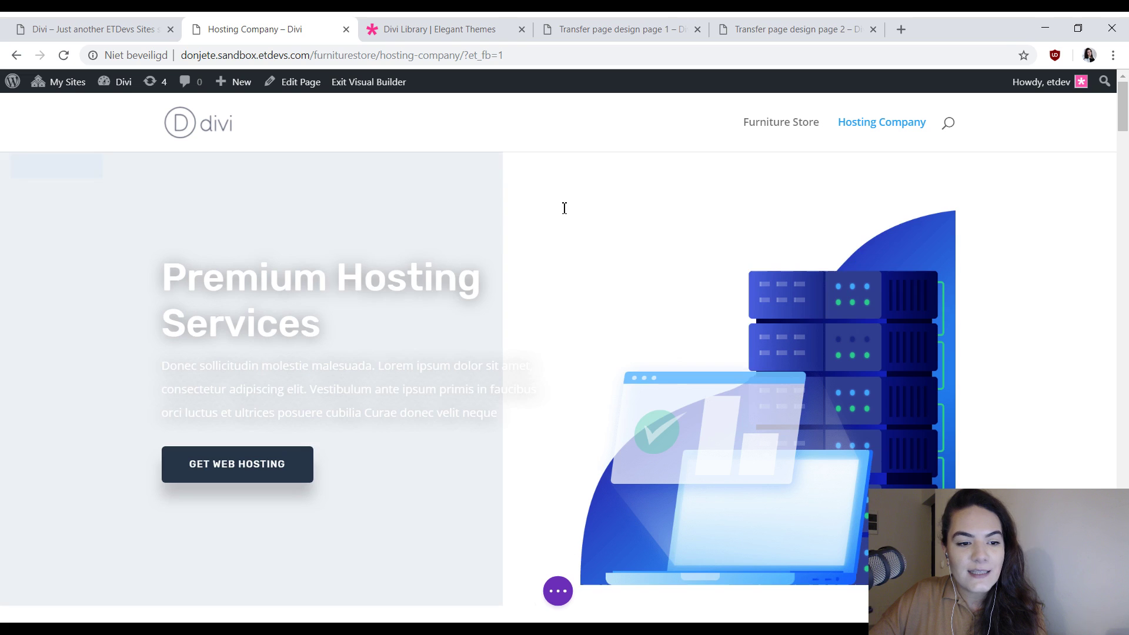
# - Copy the row styles from the Furniture Store page's hero row and paste them onto the Hosting Company page's hero row
pyautogui.click(97, 29)
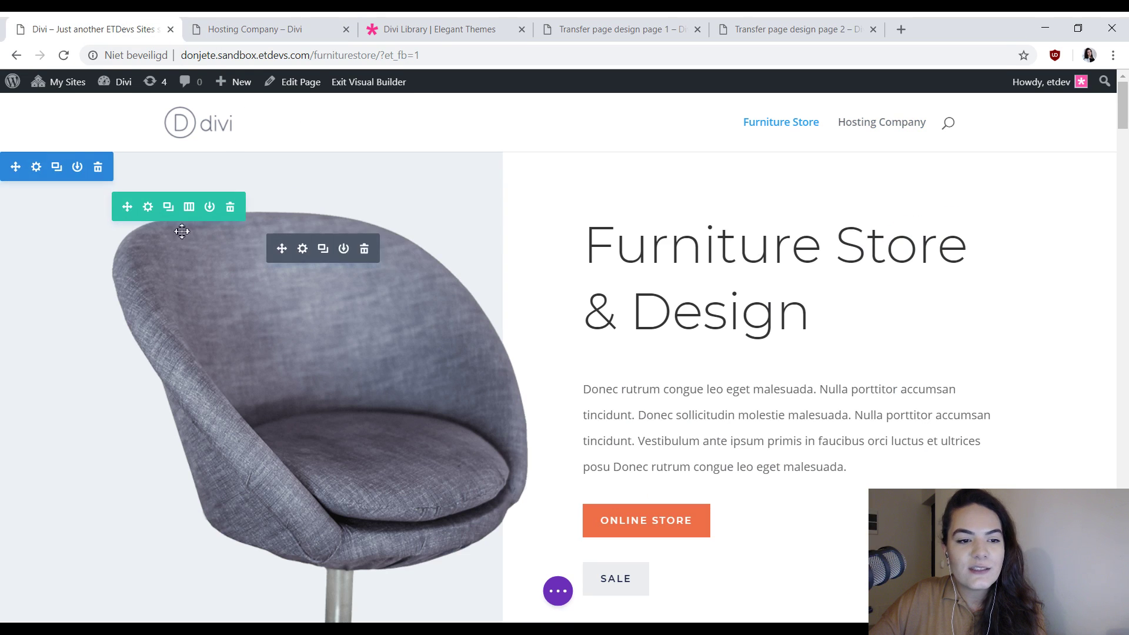
pyautogui.rightClick(157, 213)
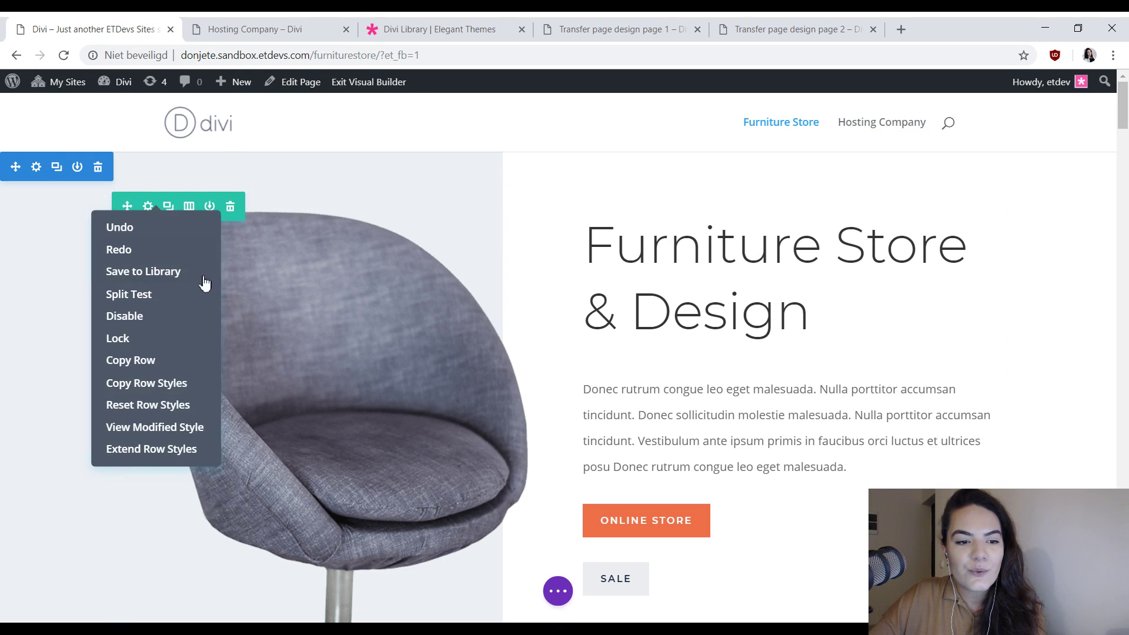
pyautogui.click(152, 390)
pyautogui.click(253, 29)
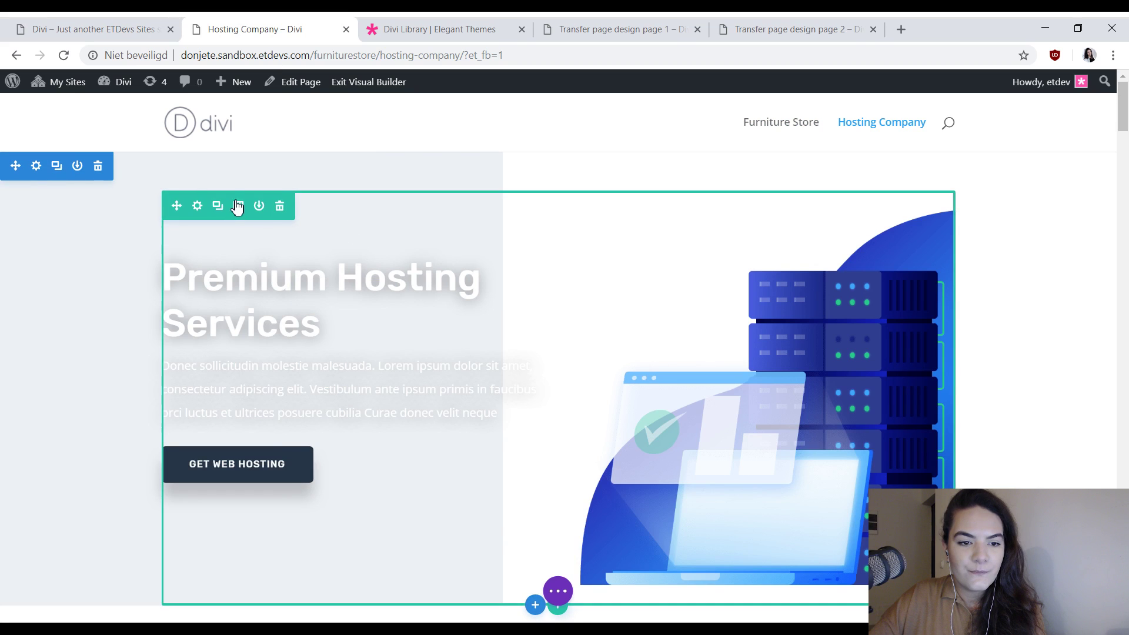
pyautogui.rightClick(238, 207)
pyautogui.click(234, 397)
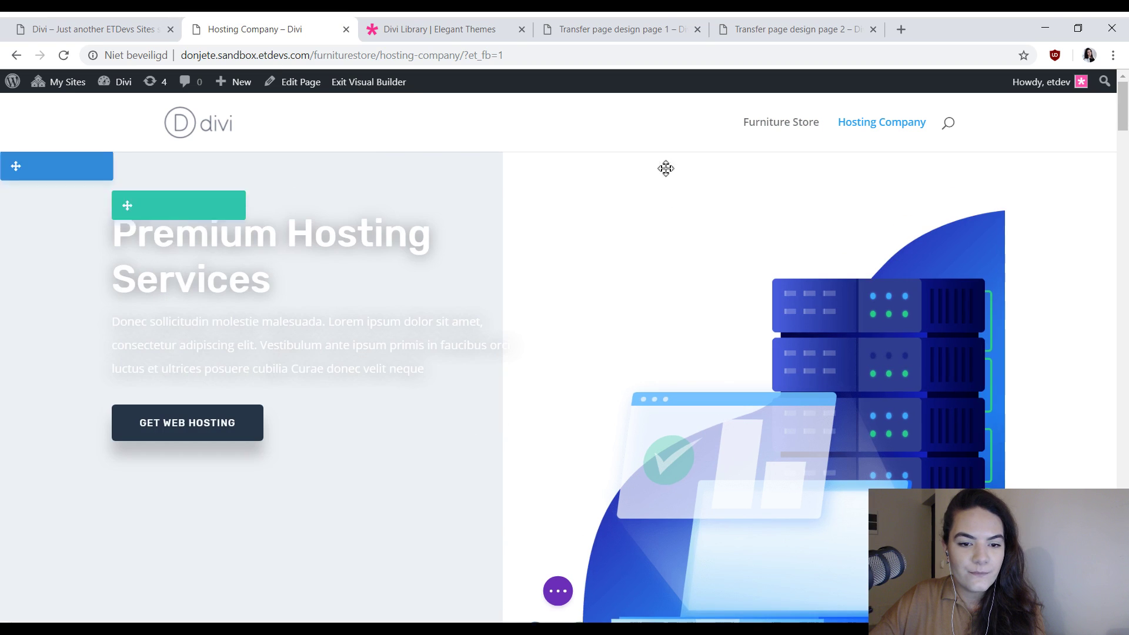
# - Copy the module styles of the "Furniture Store & Design" title and paste them onto the "Premium Hosting Services" text module
pyautogui.click(134, 22)
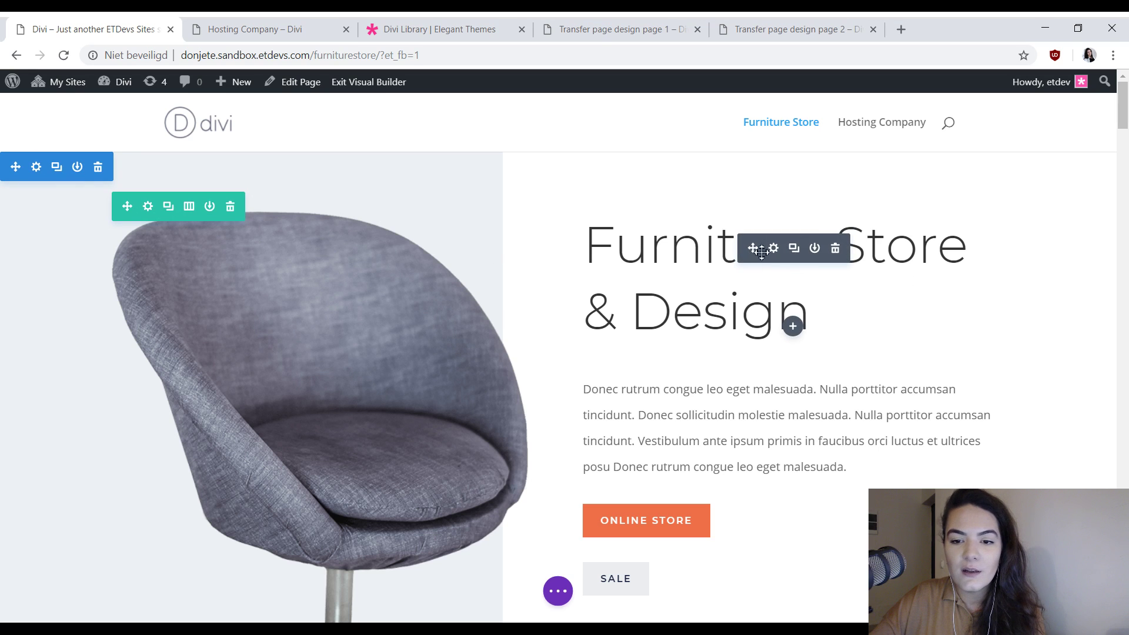
pyautogui.rightClick(782, 246)
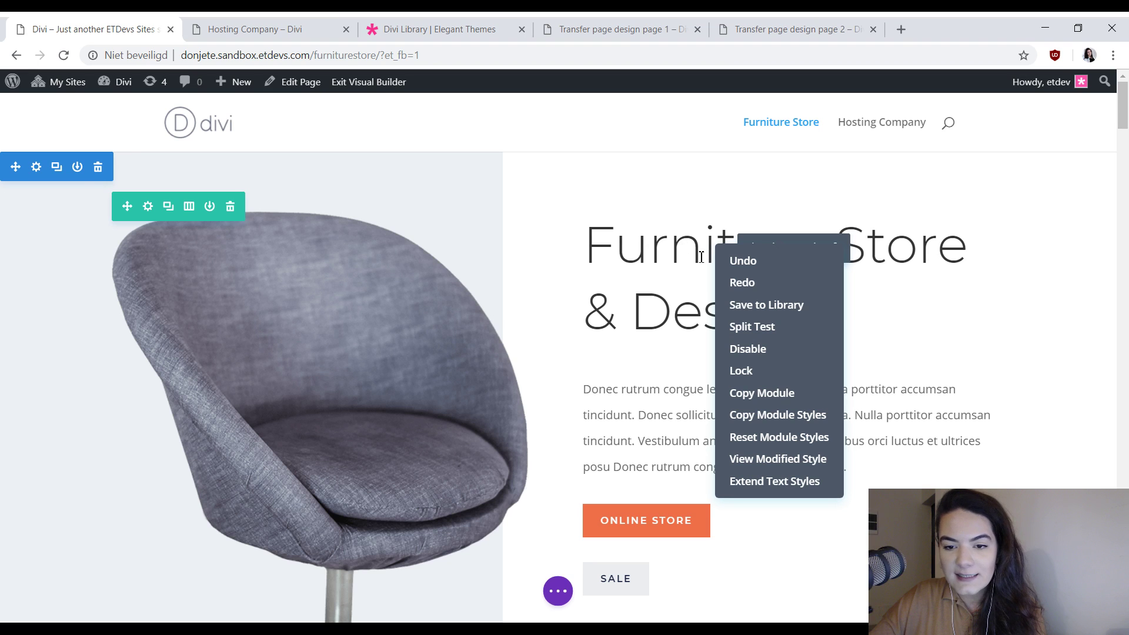
pyautogui.click(791, 416)
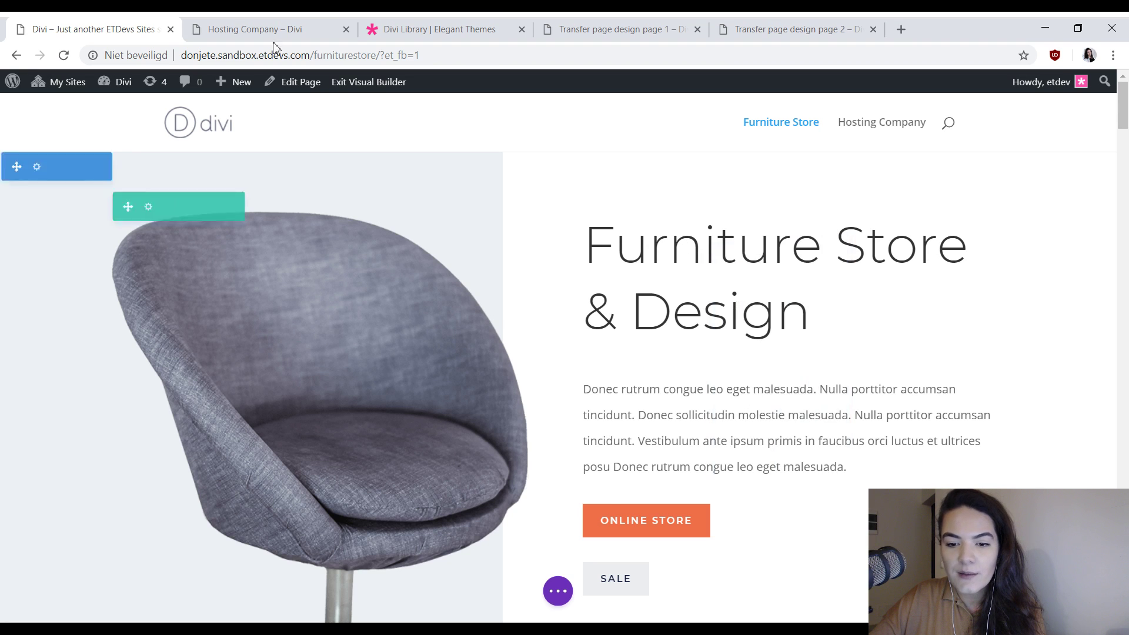
pyautogui.click(253, 29)
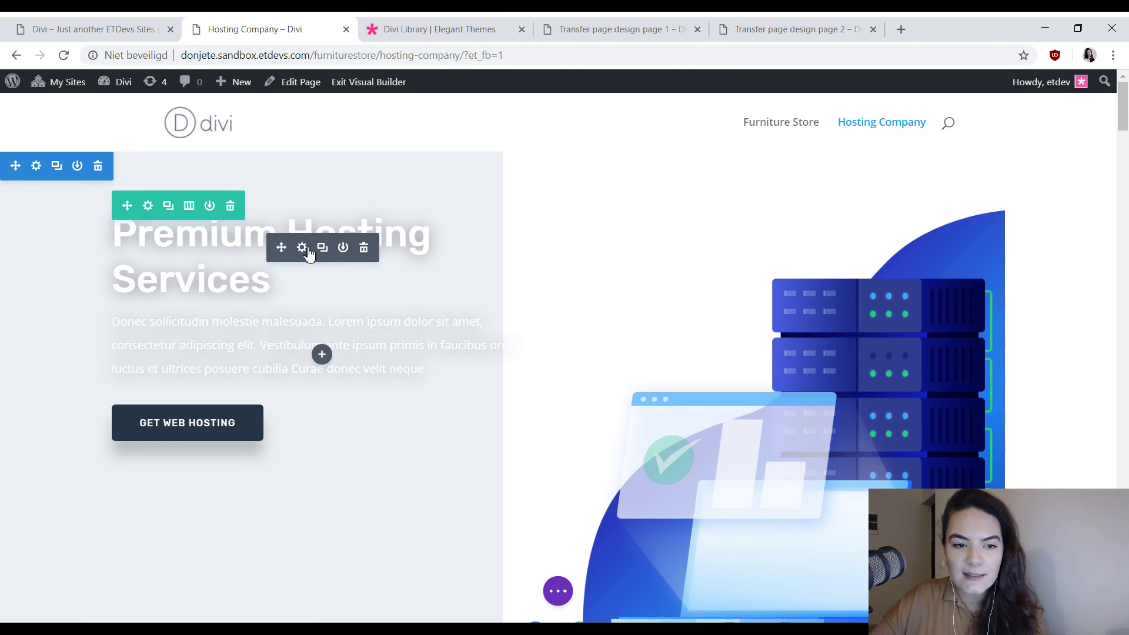
pyautogui.rightClick(321, 354)
pyautogui.click(306, 446)
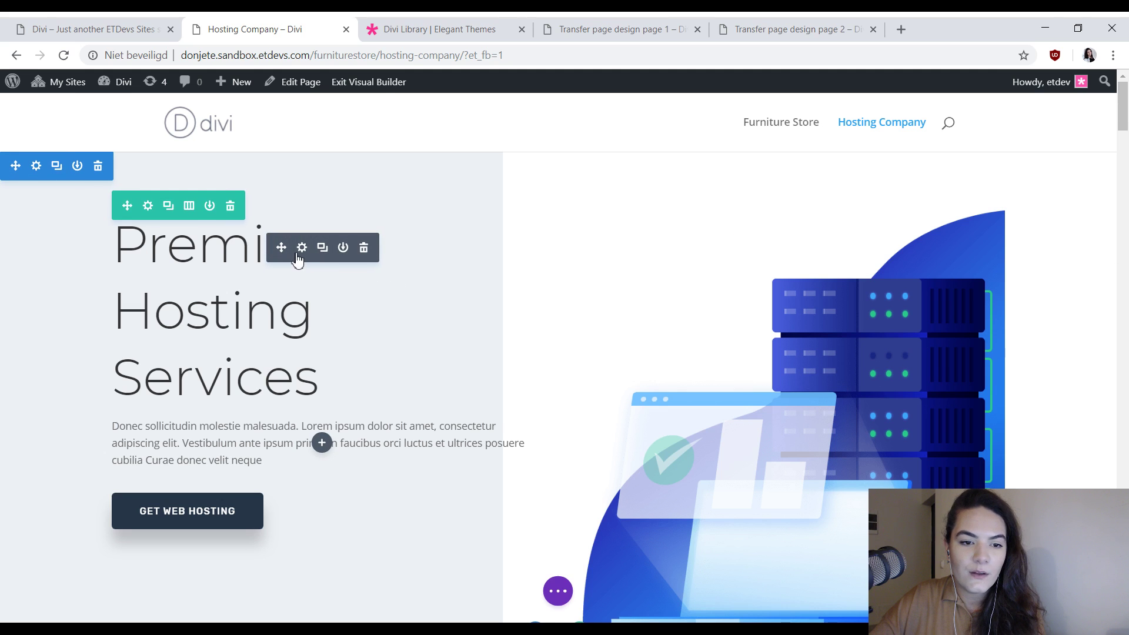
# - Set the H1 heading text size of the "Premium Hosting Services" text module to 69px and save the module
pyautogui.click(302, 252)
pyautogui.click(471, 212)
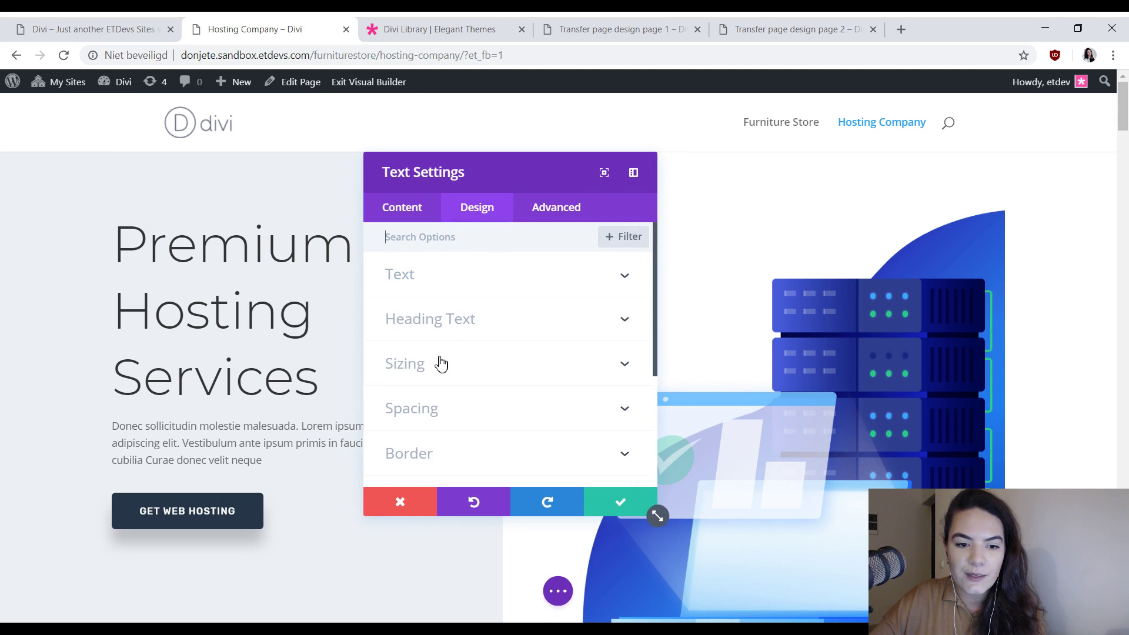
pyautogui.click(441, 365)
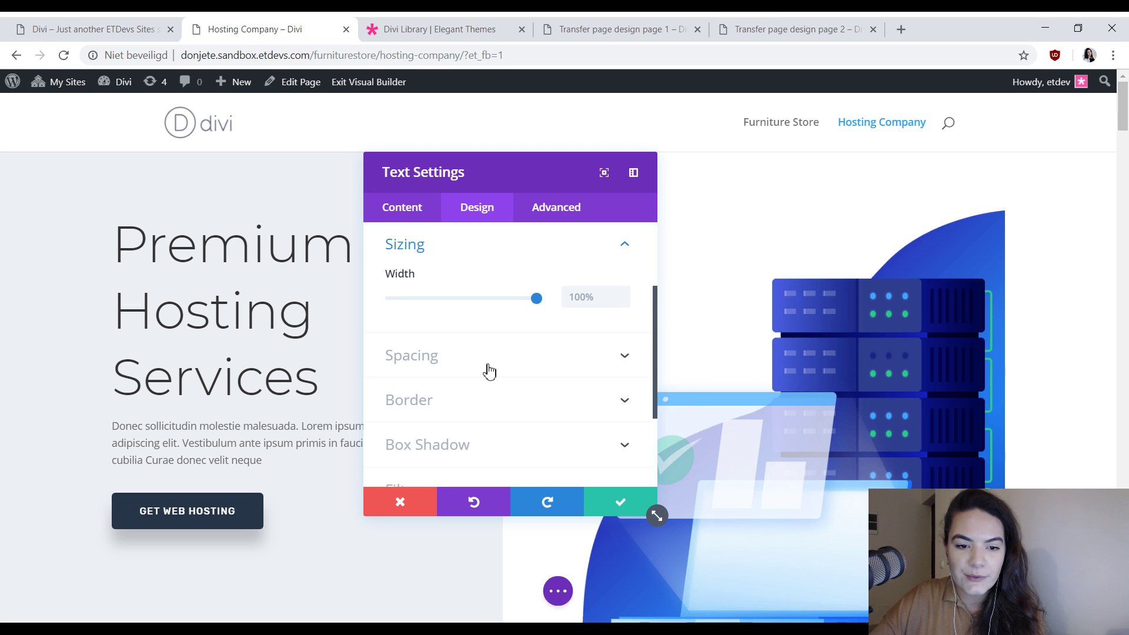
pyautogui.click(489, 366)
pyautogui.scroll(5, 546, 351)
pyautogui.click(449, 319)
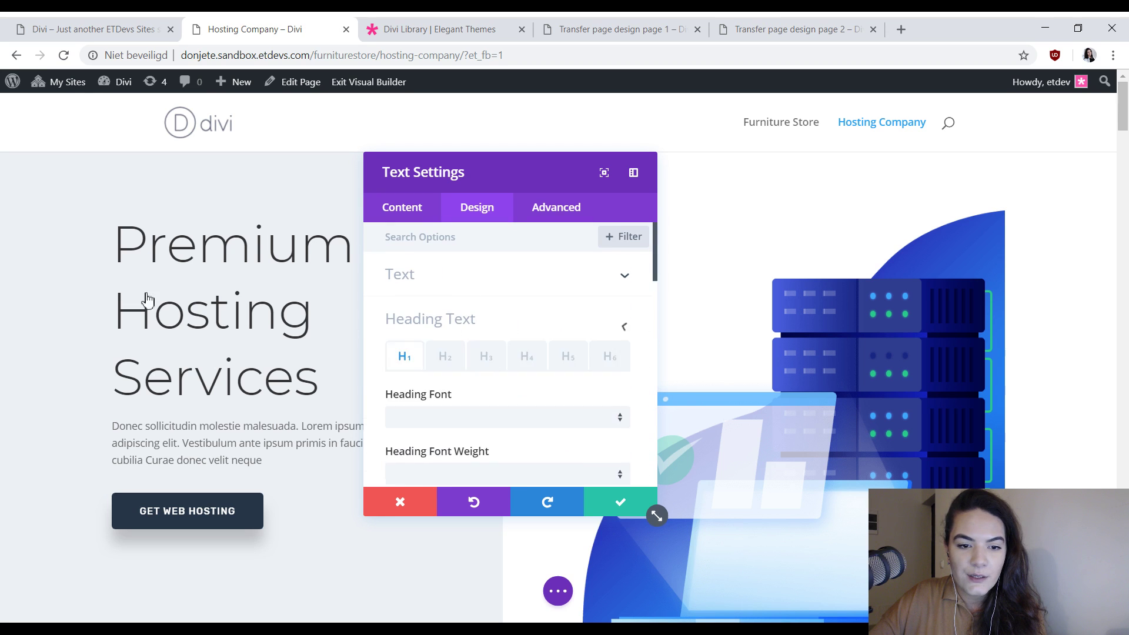
pyautogui.scroll(-5, 547, 335)
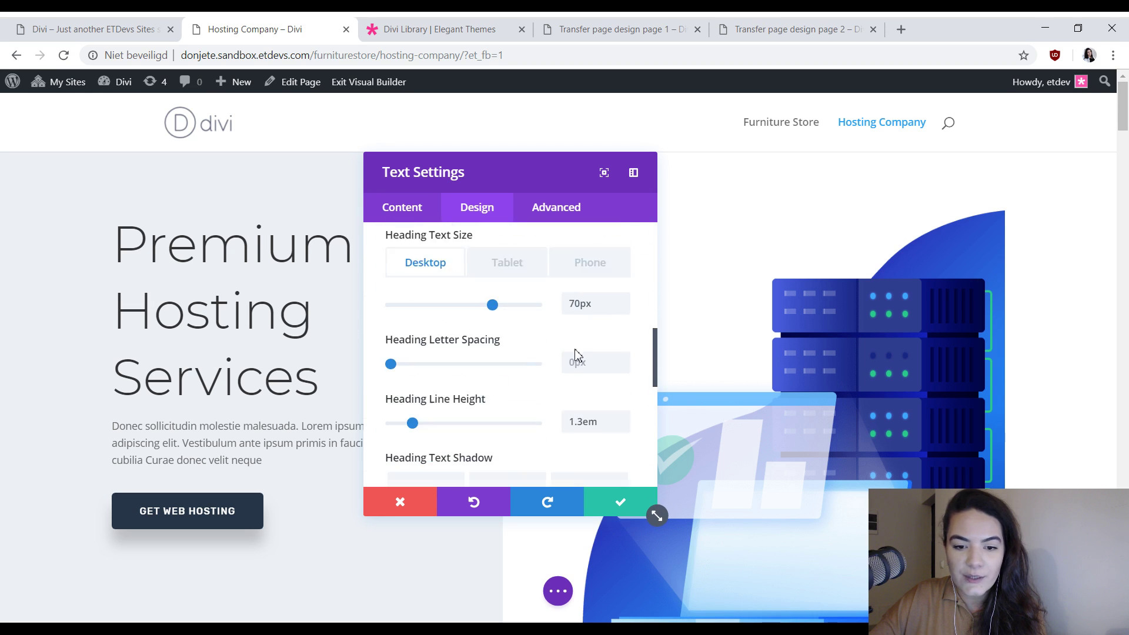
pyautogui.scroll(-1, 577, 356)
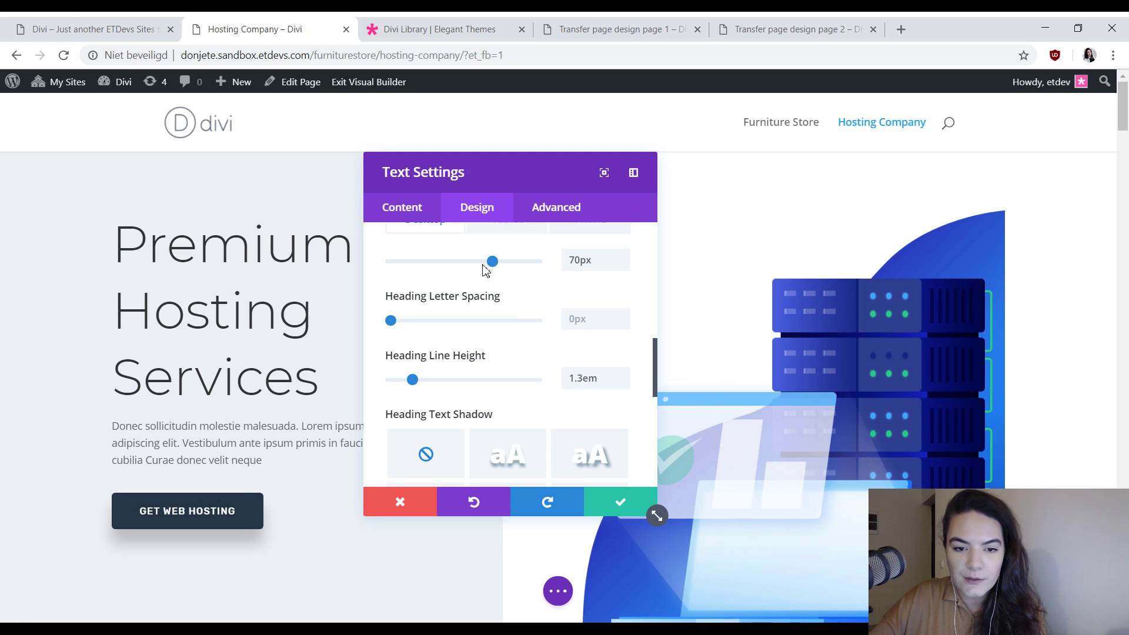
pyautogui.moveTo(491, 268)
pyautogui.mouseDown()
pyautogui.moveTo(480, 264)
pyautogui.moveTo(494, 270)
pyautogui.mouseUp()
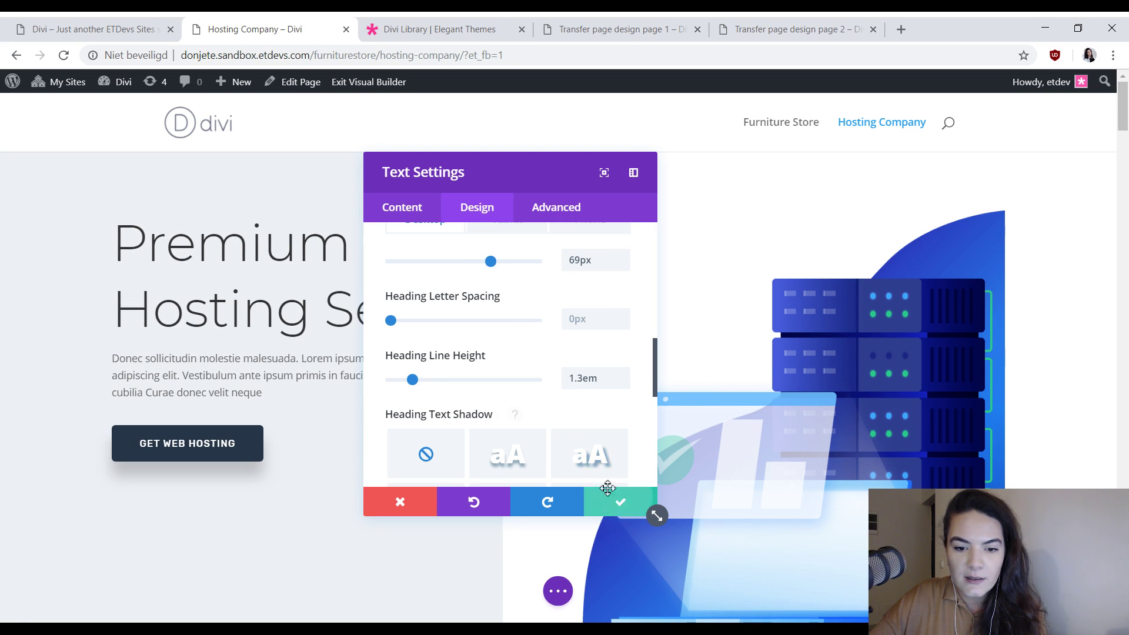
pyautogui.click(617, 499)
# - Compare the content of the Furniture Store page's hero paragraph module with that of the Hosting Company page's hero text module
pyautogui.click(50, 27)
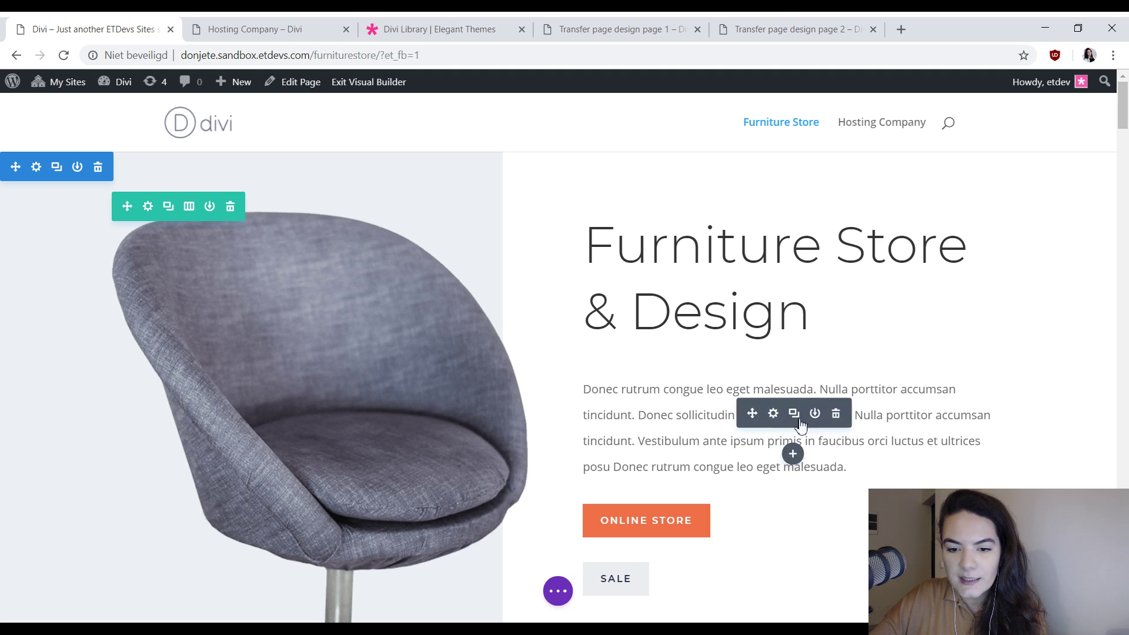
pyautogui.click(551, 178)
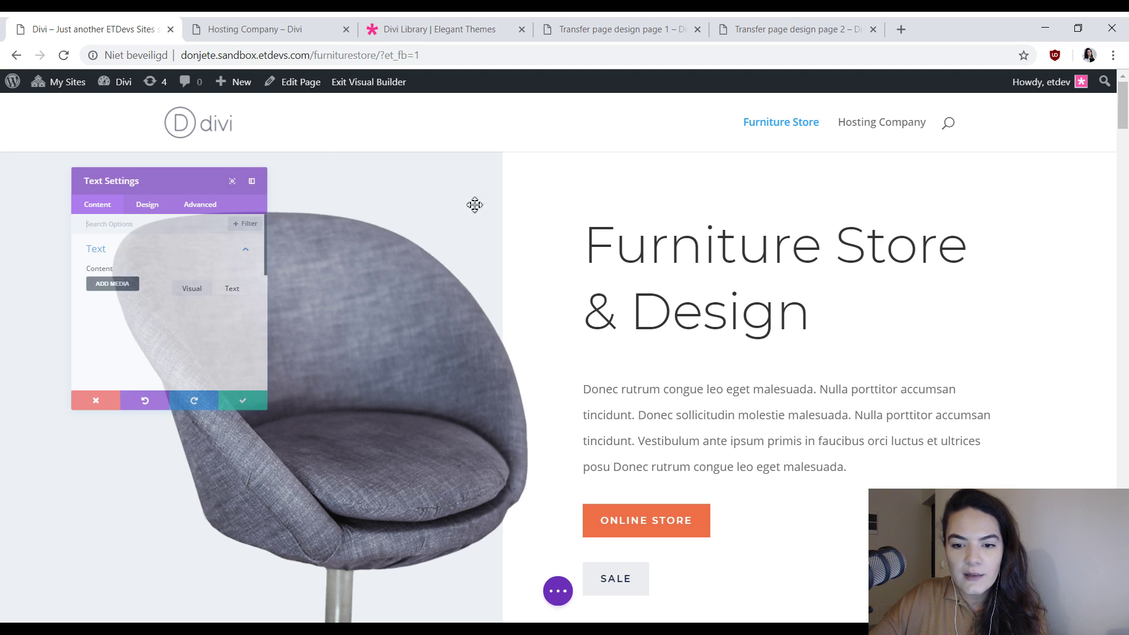
pyautogui.moveTo(224, 136); pyautogui.dragTo(434, 161)
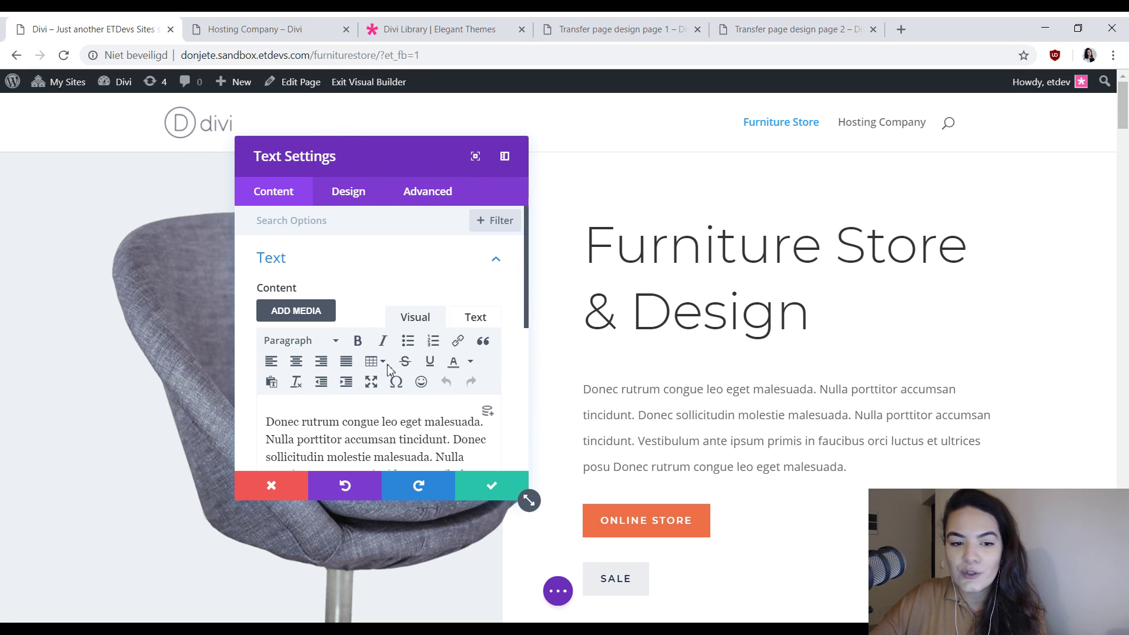
pyautogui.click(271, 29)
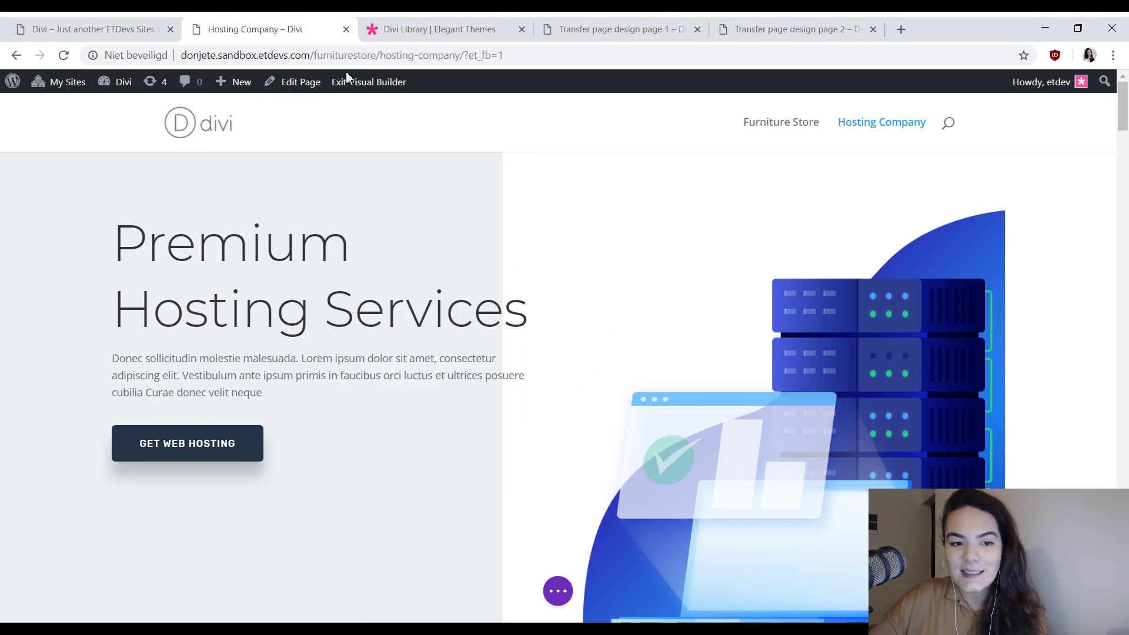
pyautogui.click(302, 249)
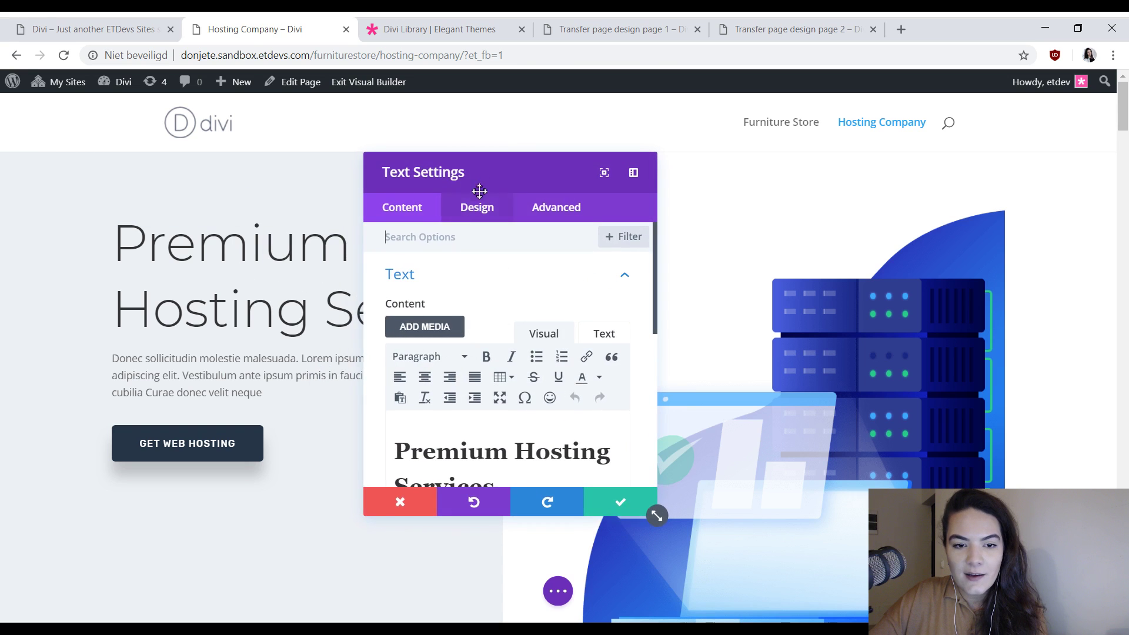
pyautogui.moveTo(479, 189); pyautogui.dragTo(510, 181)
pyautogui.scroll(-2, 534, 369)
pyautogui.scroll(-1, 534, 369)
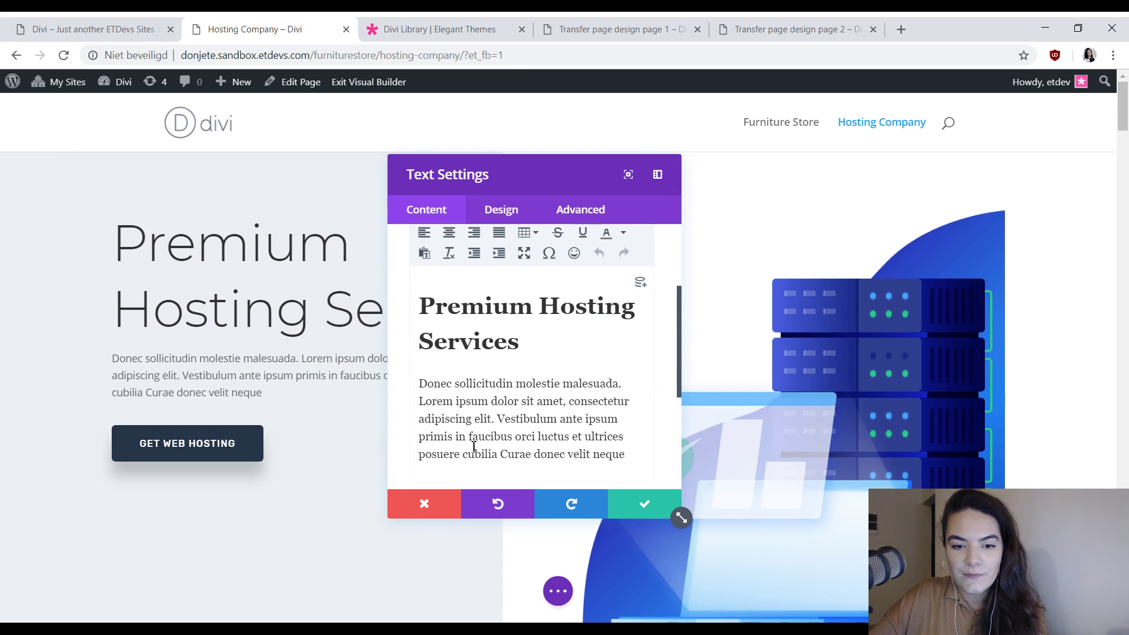
# - Copy the Text option group's styles from the Furniture Store hero paragraph and paste them onto the "Premium Hosting Services" text module
pyautogui.click(101, 26)
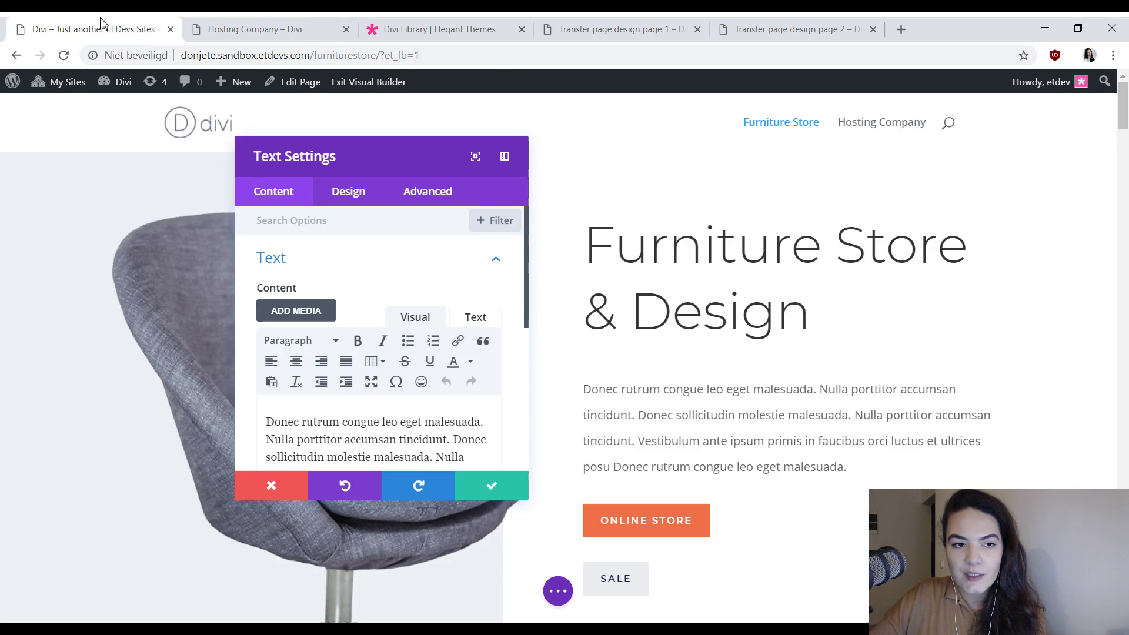
pyautogui.click(351, 194)
pyautogui.click(365, 259)
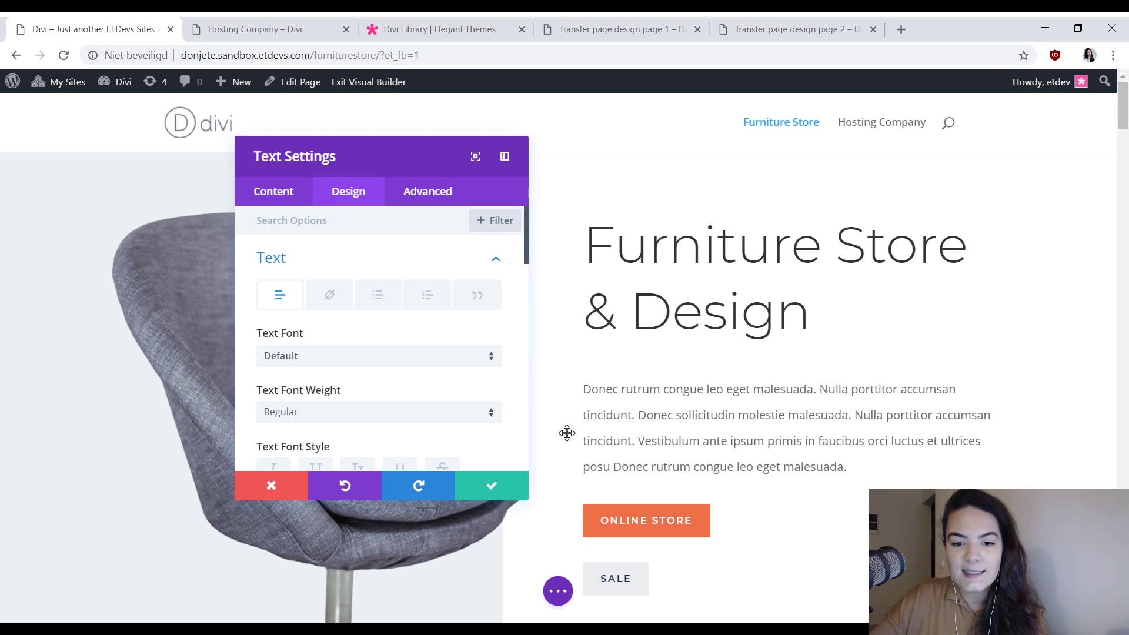
pyautogui.rightClick(353, 268)
pyautogui.click(336, 195)
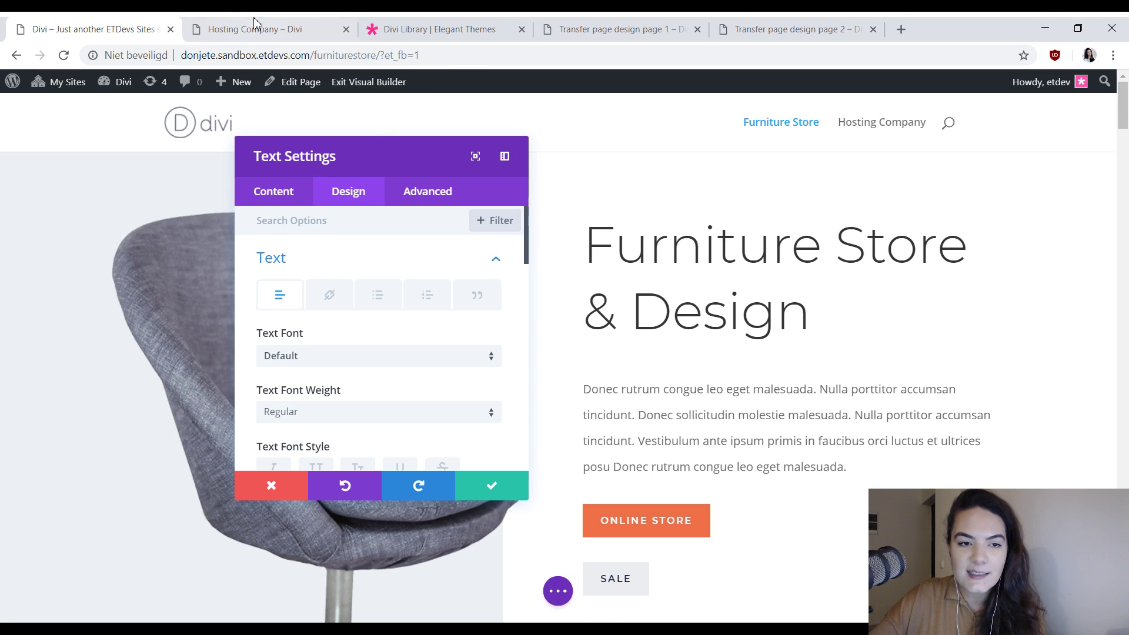
pyautogui.hotkey('ctrl', 'Tab')
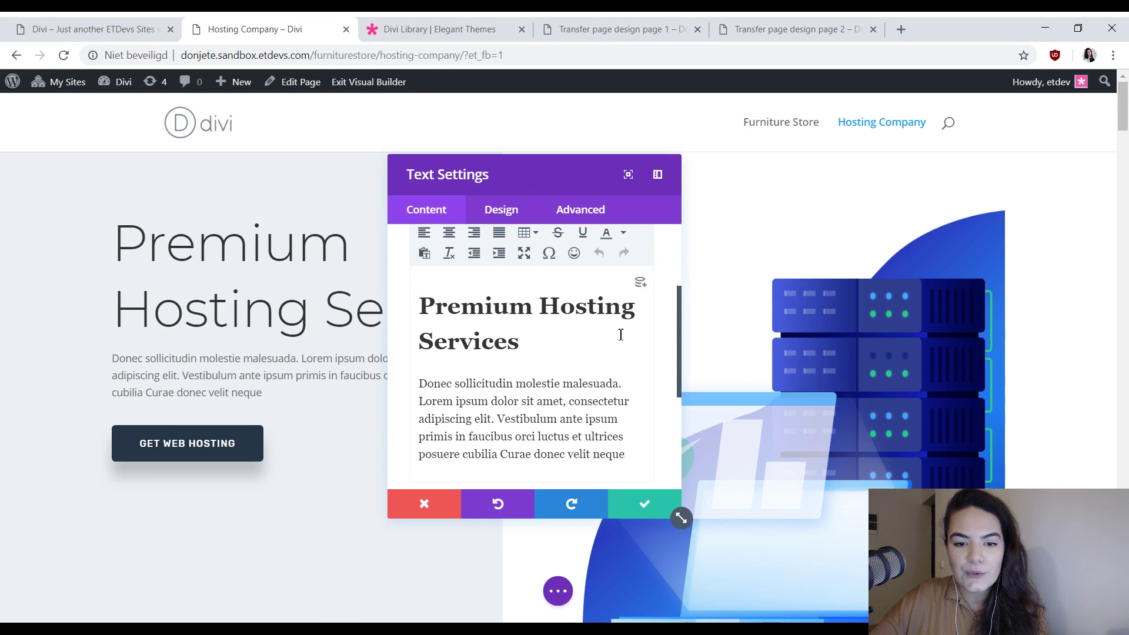
pyautogui.scroll(3, 621, 335)
pyautogui.click(621, 504)
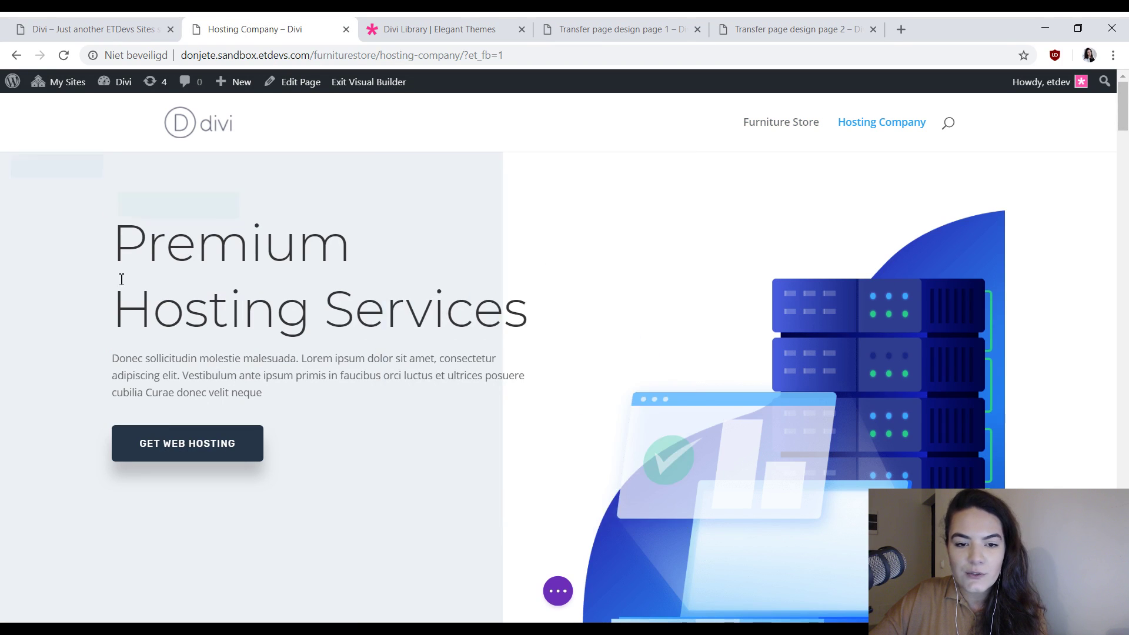
pyautogui.rightClick(317, 264)
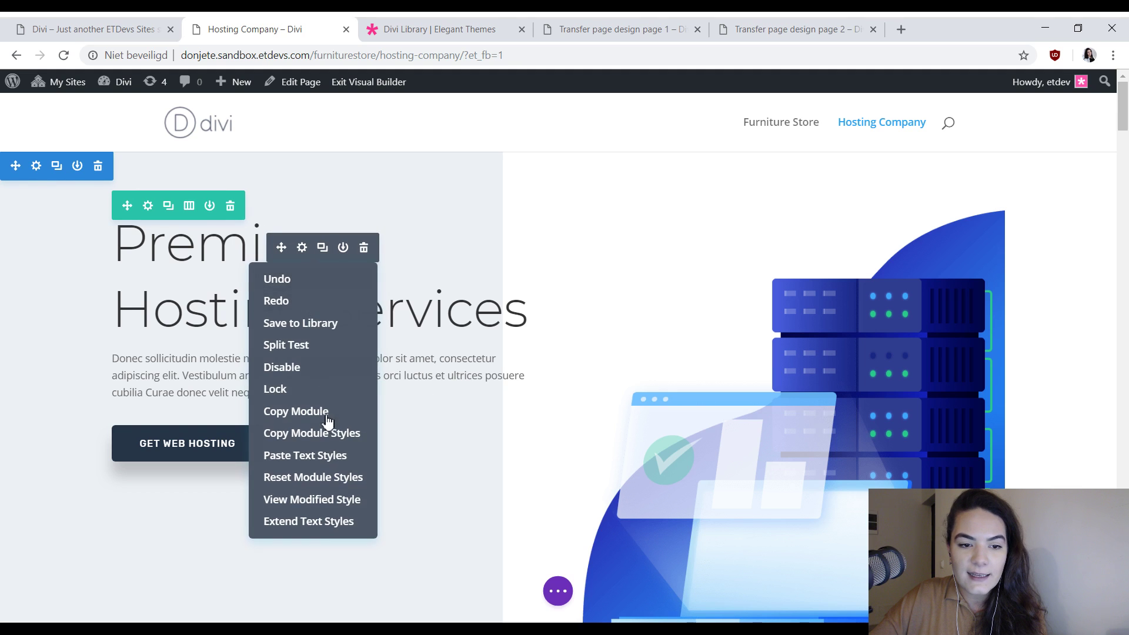
pyautogui.click(341, 458)
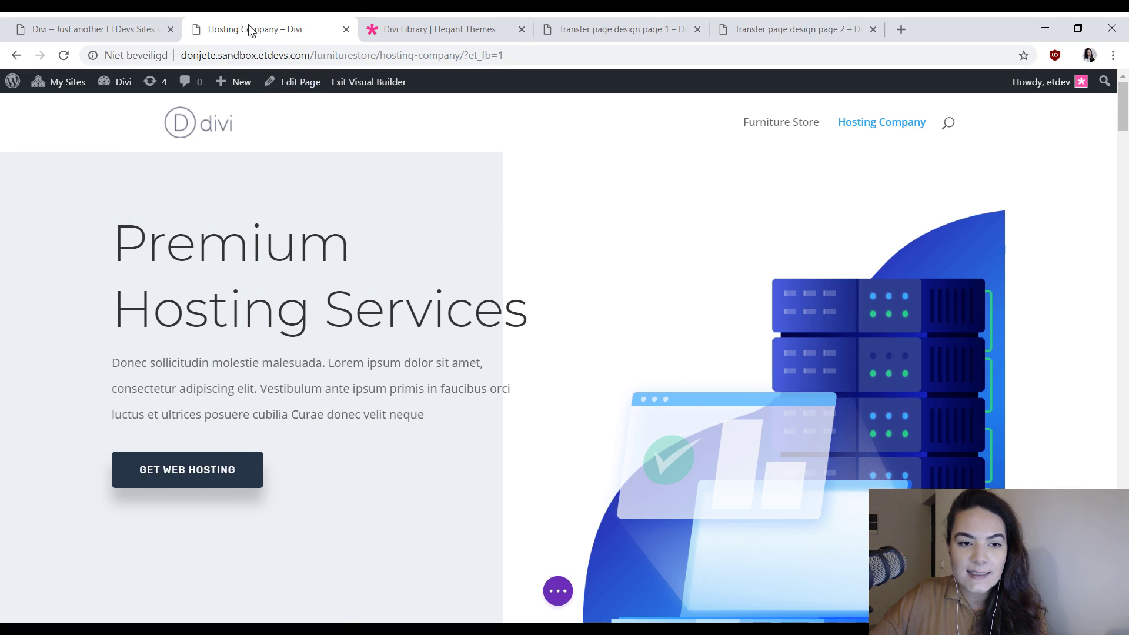
# - Copy the module styles of the Furniture Store page's "Online Store" button and paste them onto the "Get Web Hosting" button
pyautogui.click(97, 30)
pyautogui.click(521, 492)
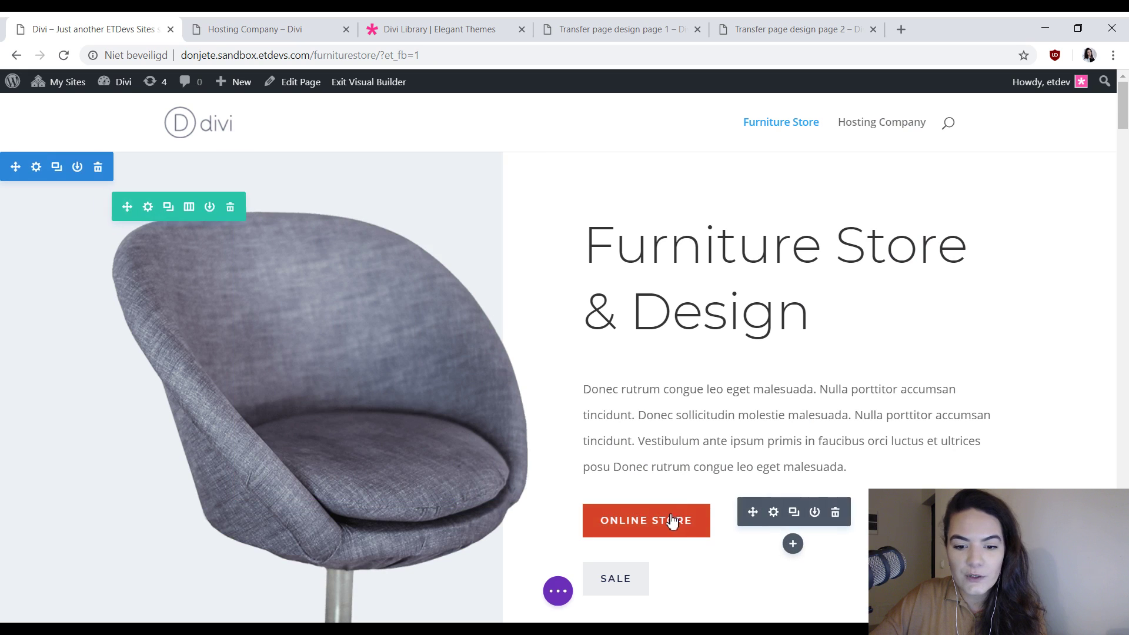
pyautogui.rightClick(771, 503)
pyautogui.click(785, 386)
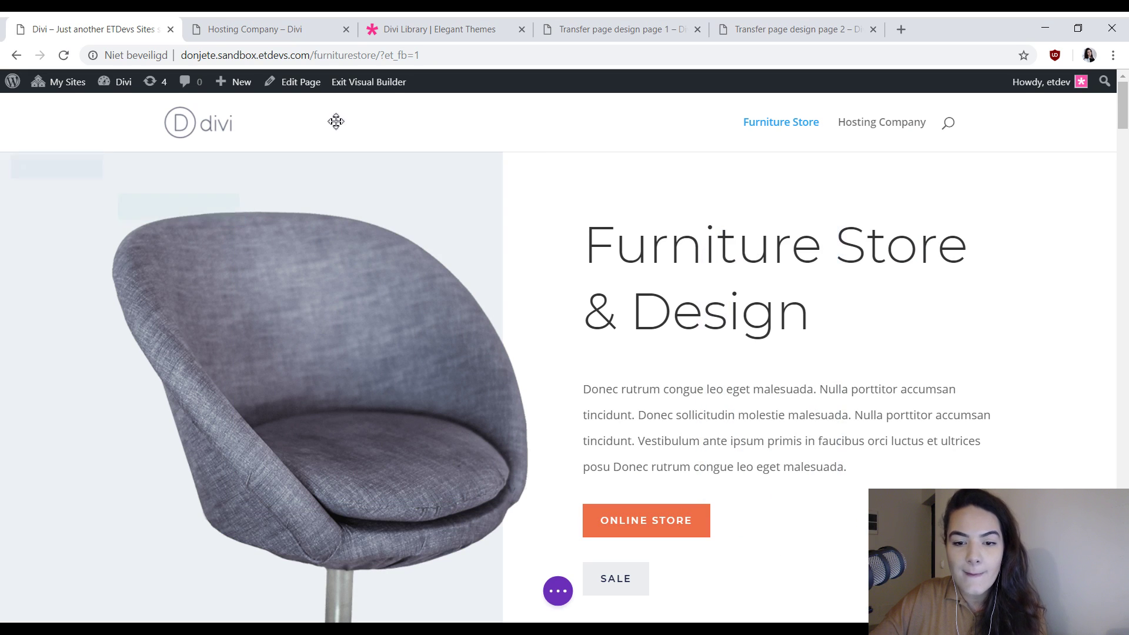
pyautogui.click(307, 29)
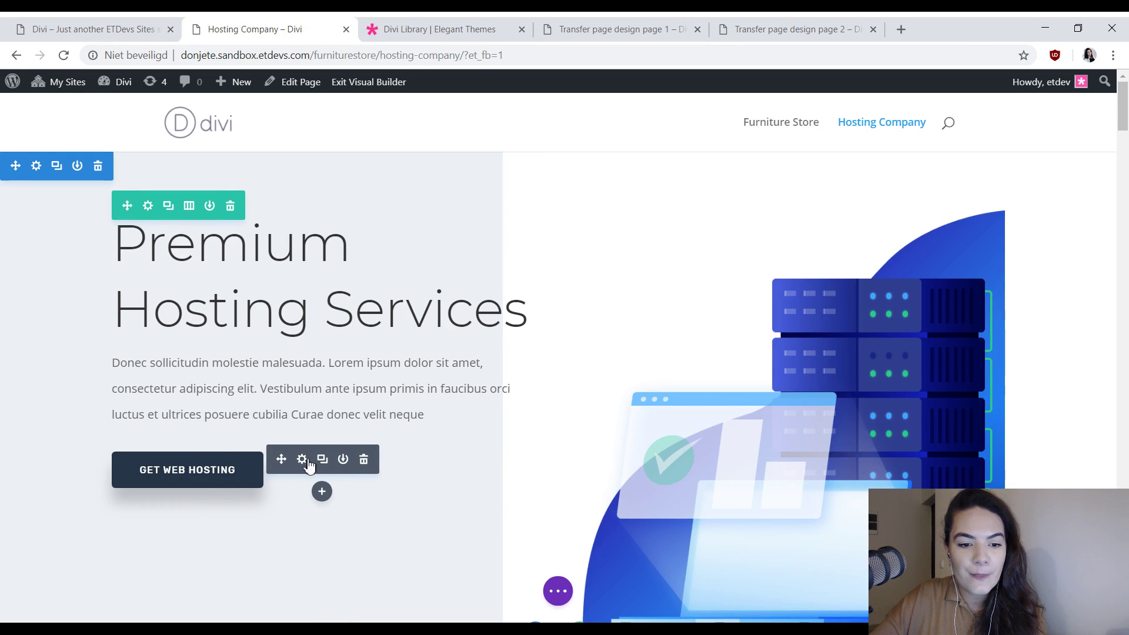
pyautogui.rightClick(312, 449)
pyautogui.click(323, 372)
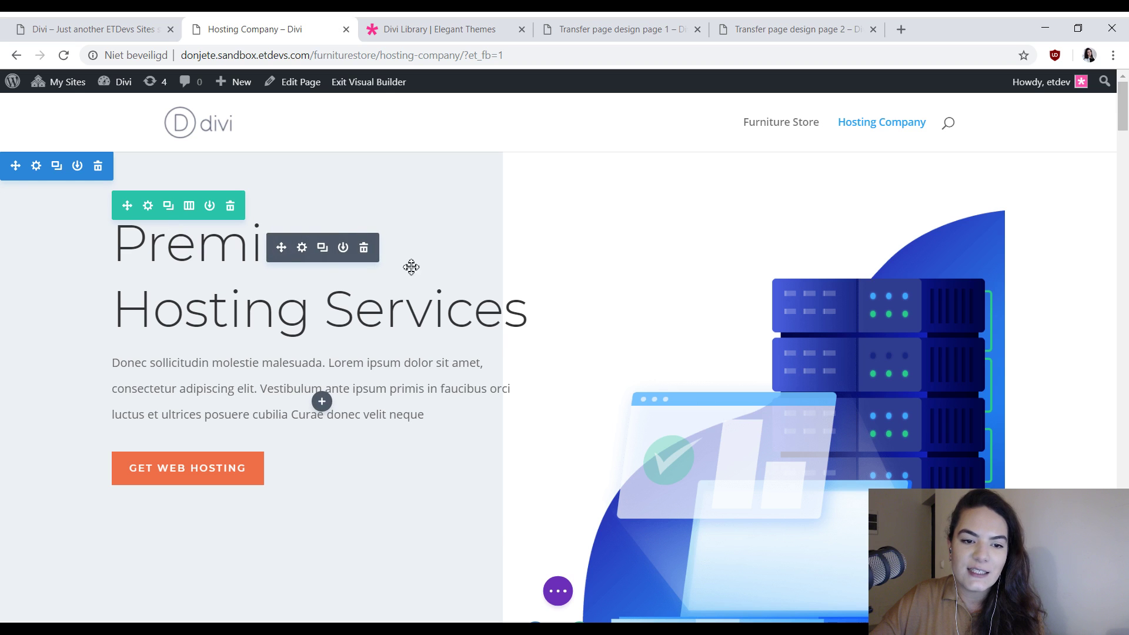
# - Extend the Text styles of the "Premium Hosting Services" text module to All Modules throughout This Page
pyautogui.click(302, 248)
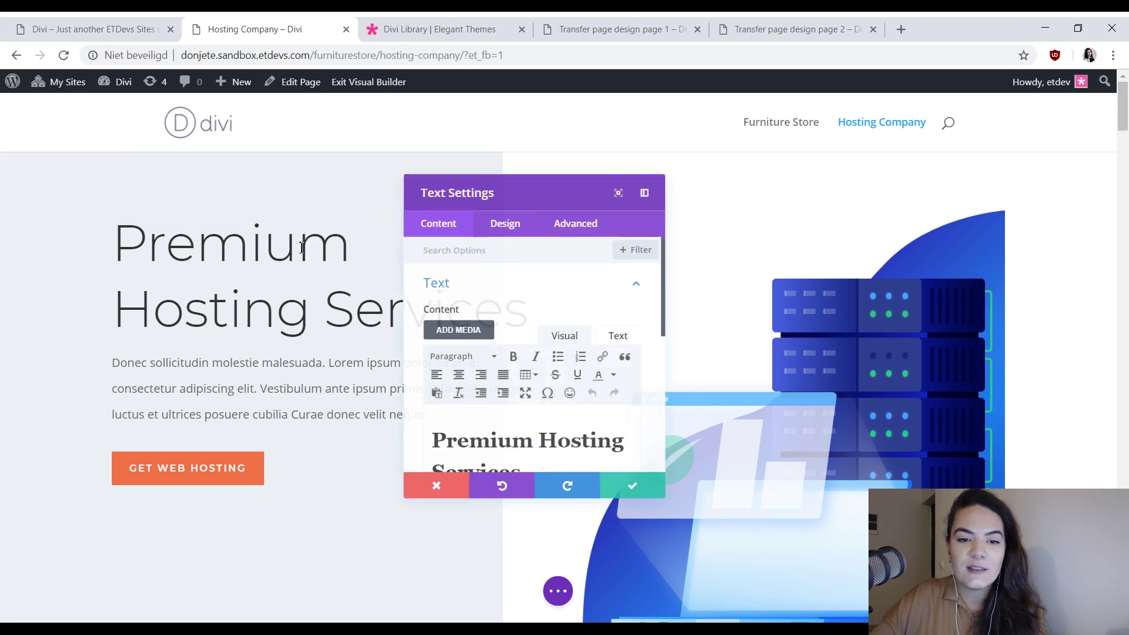
pyautogui.click(501, 217)
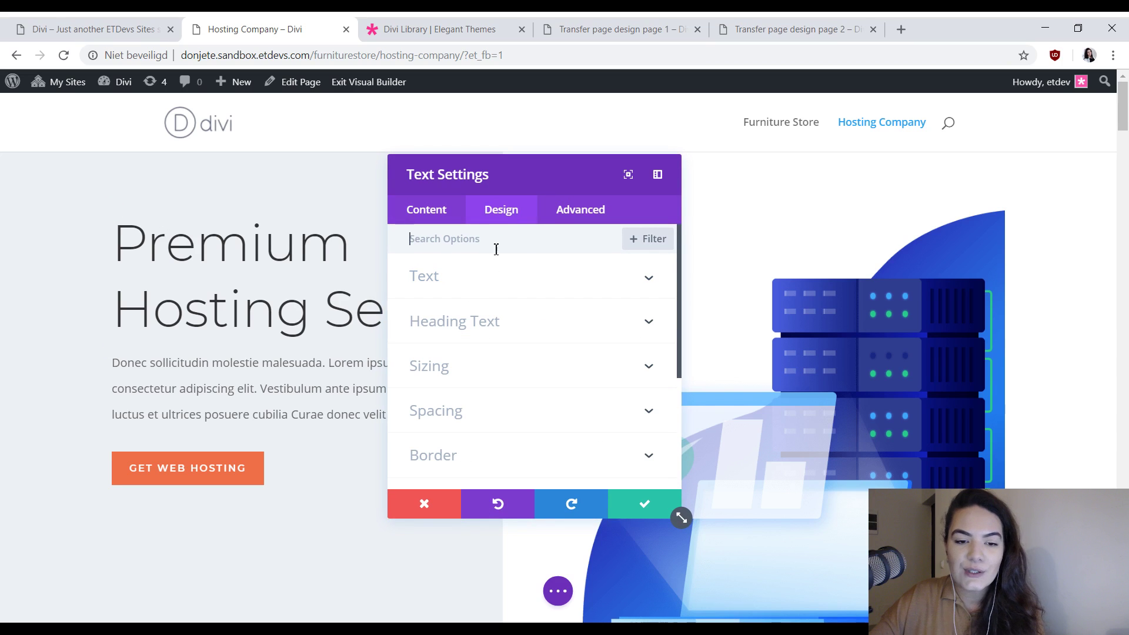
pyautogui.click(484, 285)
pyautogui.rightClick(476, 283)
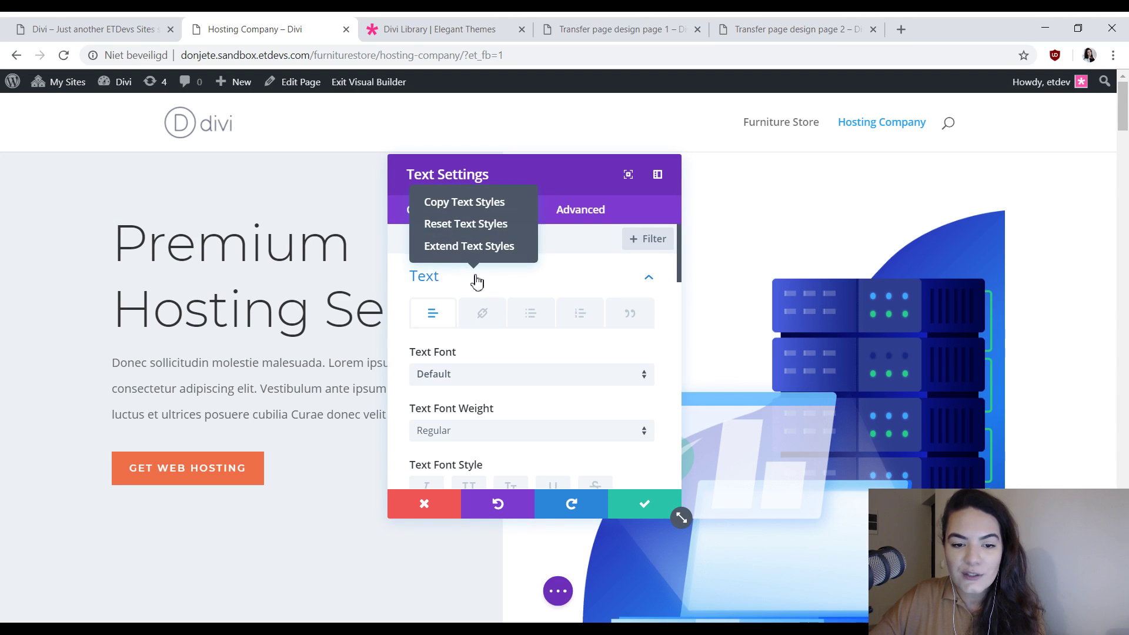
pyautogui.click(471, 247)
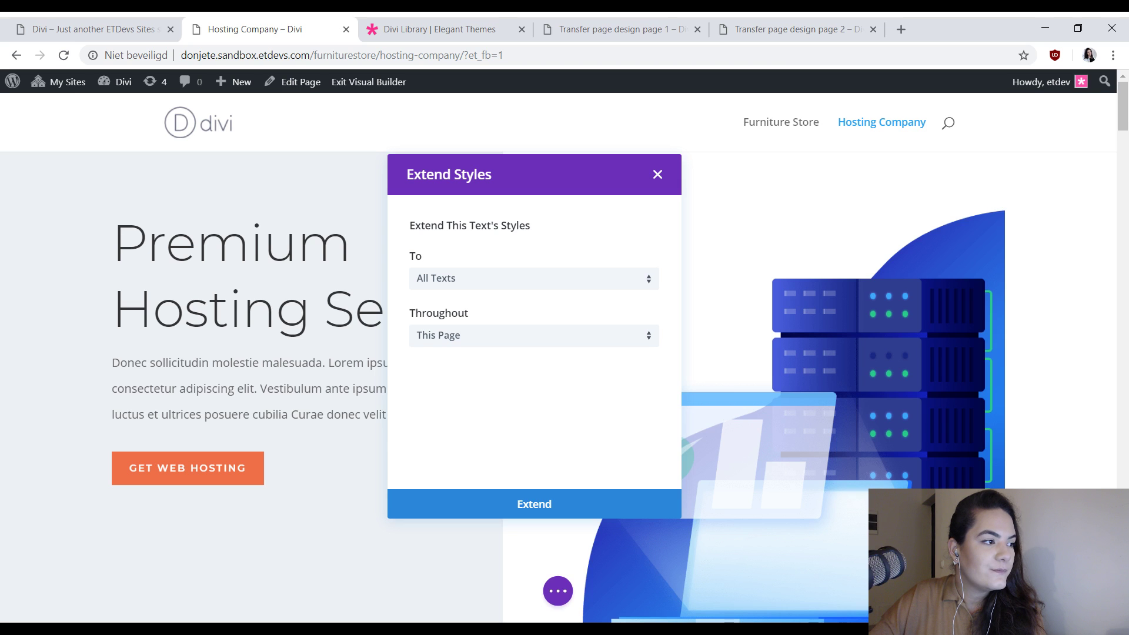
pyautogui.click(489, 286)
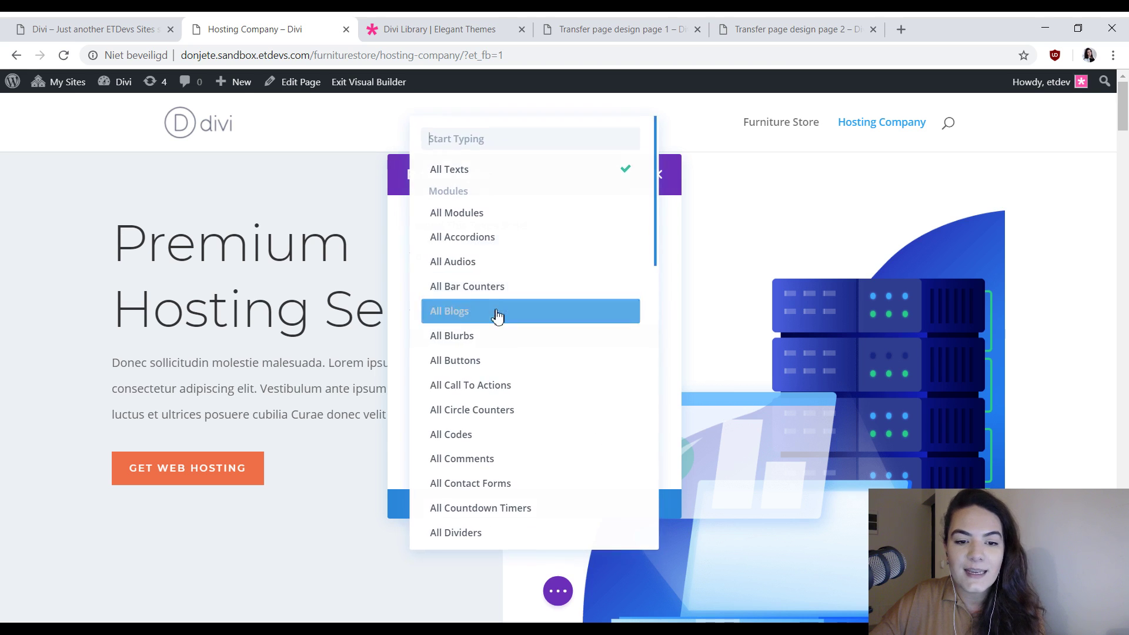
pyautogui.click(491, 214)
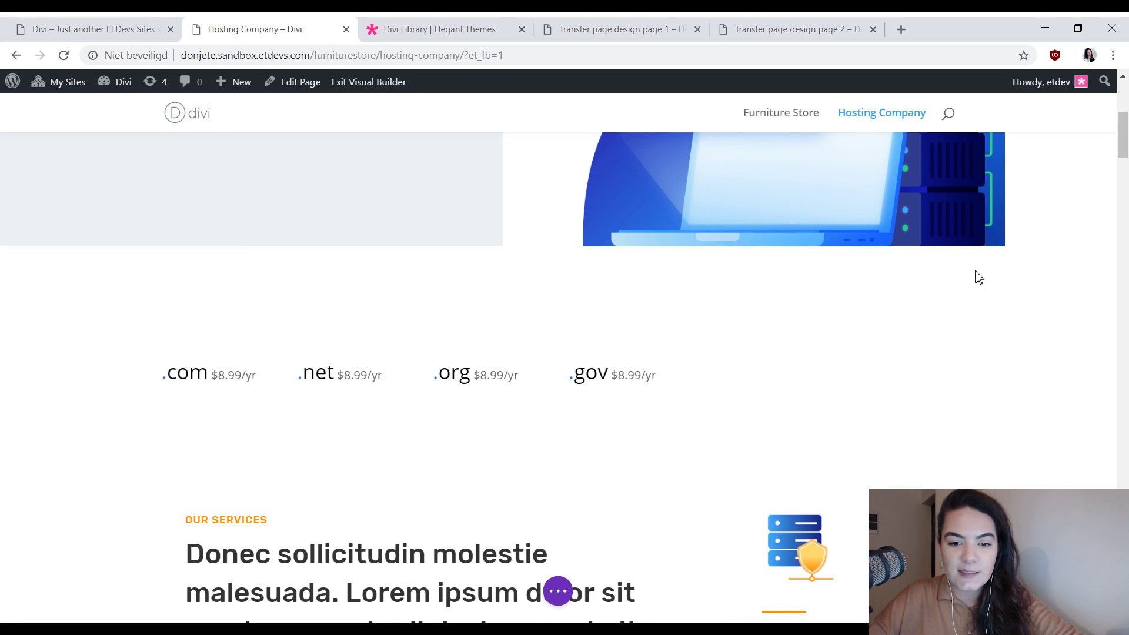
# - Examine the body text styling of the modules down the Hosting Company page, from the domain prices to the pricing tables
pyautogui.scroll(-9, 945, 290)
pyautogui.scroll(-17, 907, 386)
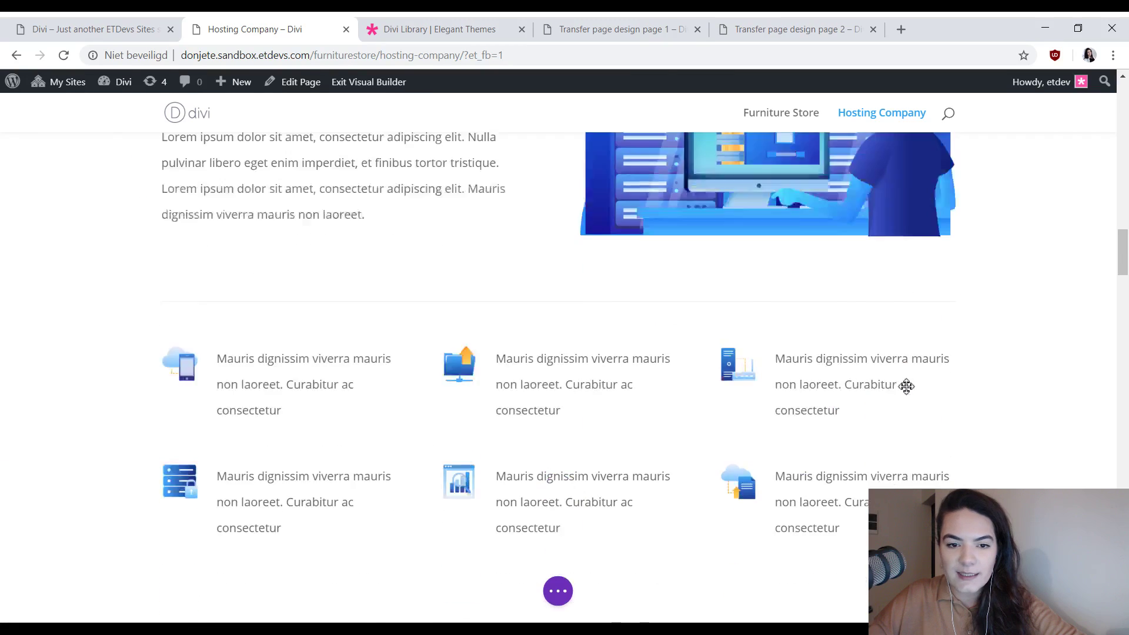
pyautogui.scroll(-4, 827, 484)
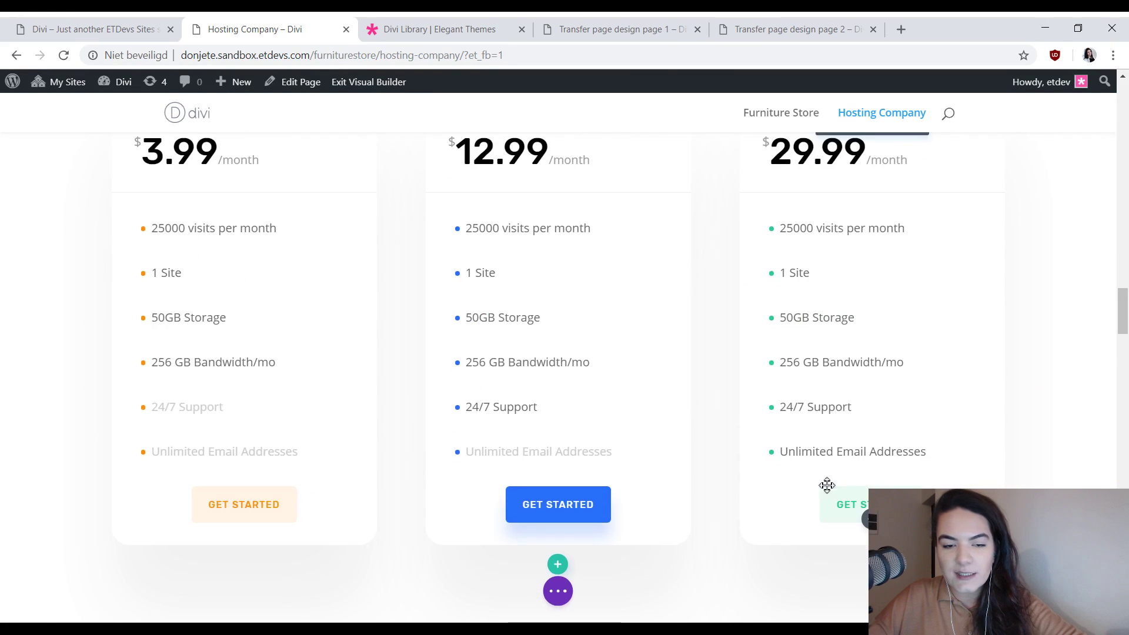
pyautogui.scroll(20, 827, 484)
pyautogui.scroll(8, 361, 376)
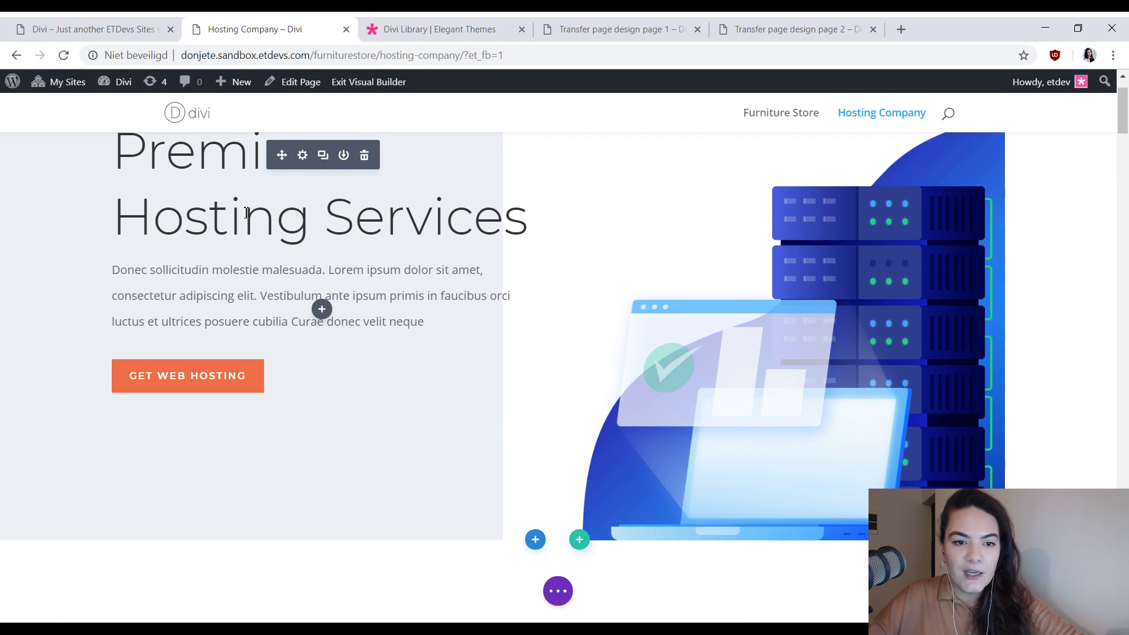
# - Set the Text Orientation of the "Web Hosting Plans & Pricing" text module to centered
pyautogui.scroll(-15, 492, 283)
pyautogui.scroll(-10, 492, 282)
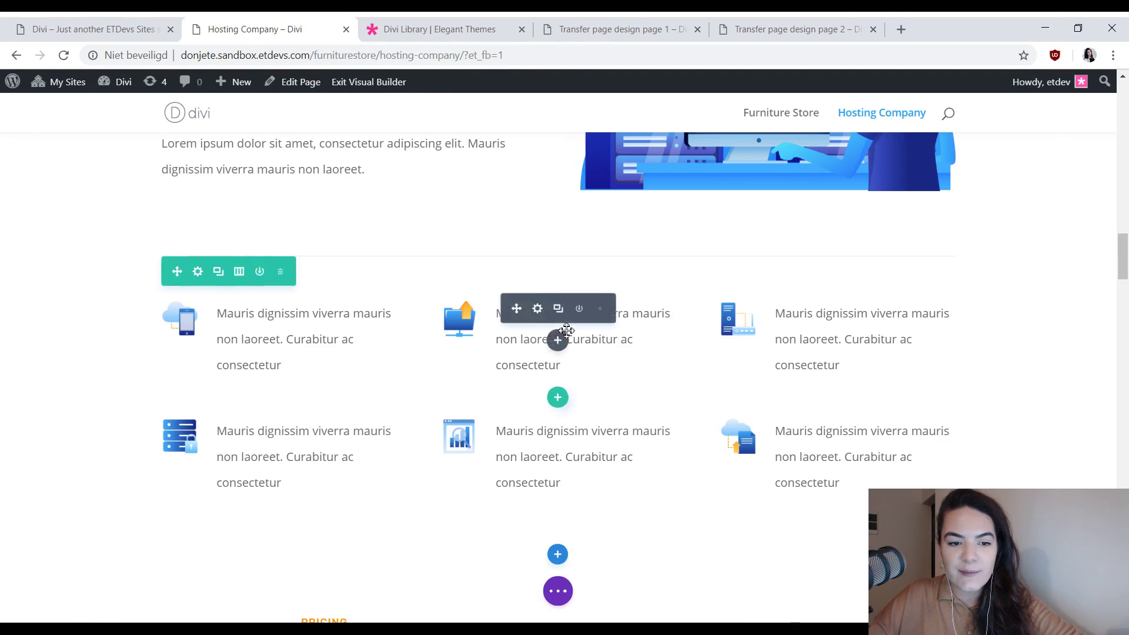
pyautogui.click(537, 255)
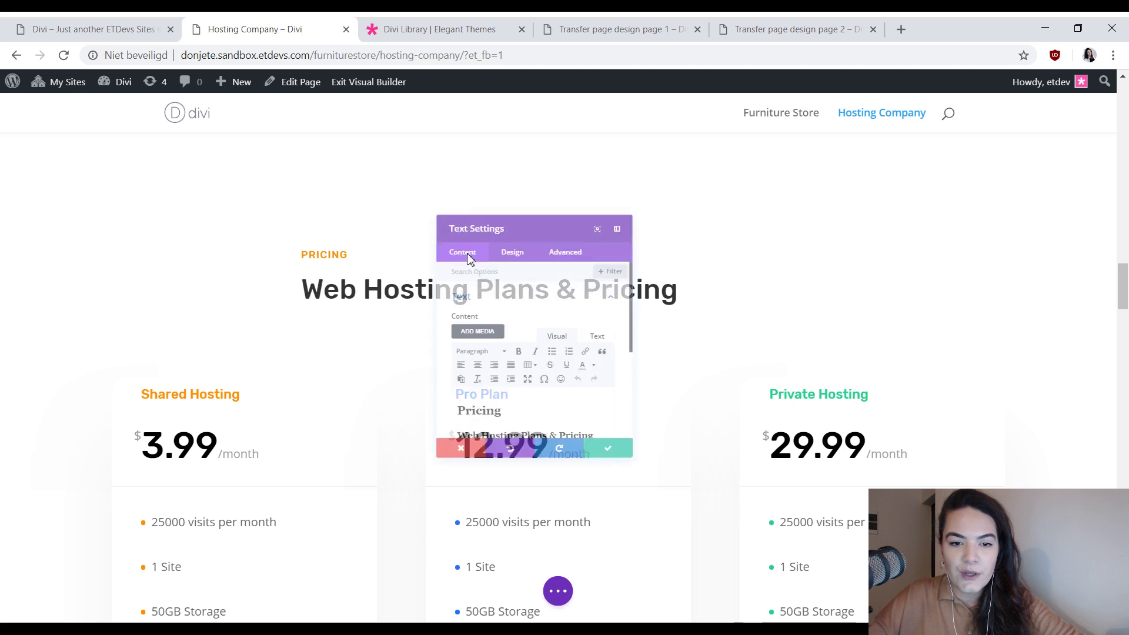
pyautogui.hotkey('ctrl', '-')
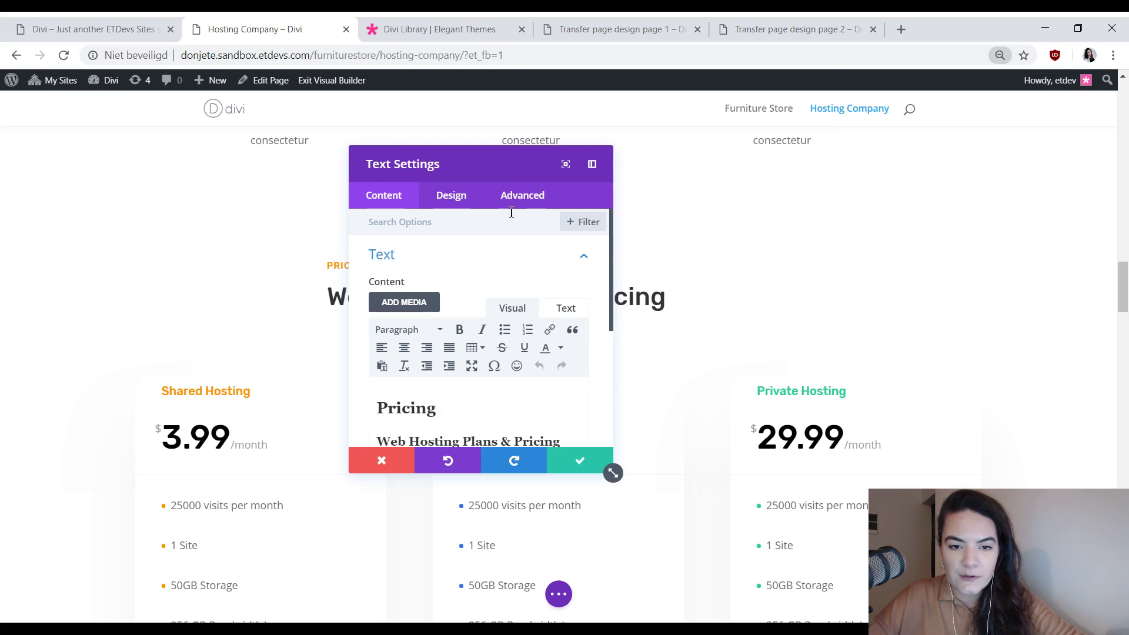
pyautogui.click(452, 196)
pyautogui.click(455, 262)
pyautogui.scroll(-6, 475, 338)
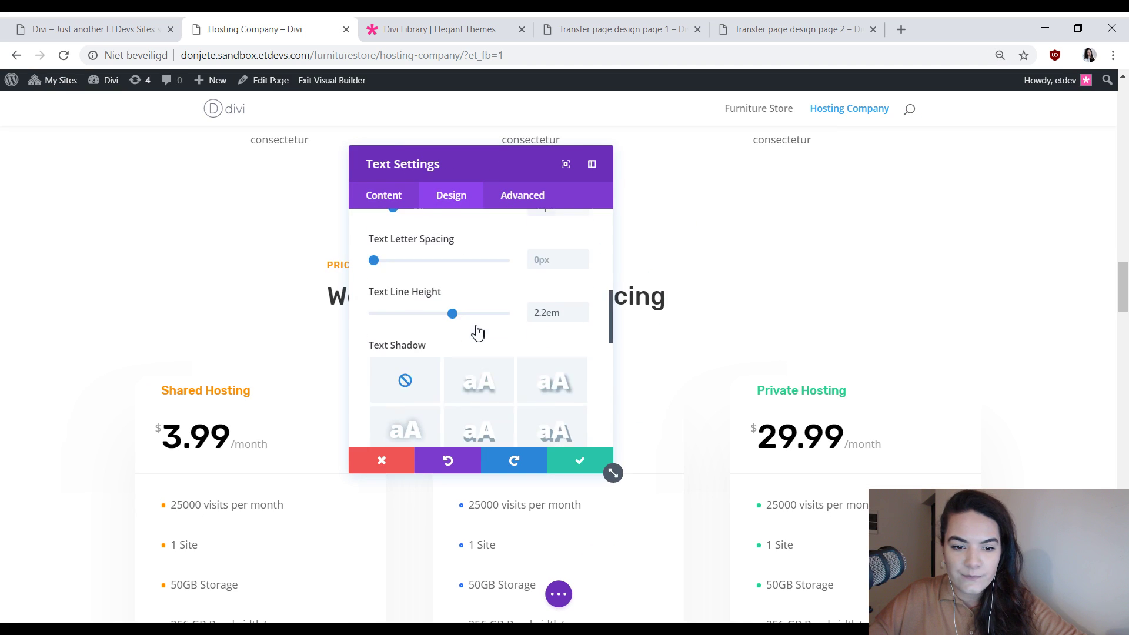
pyautogui.scroll(1, 474, 272)
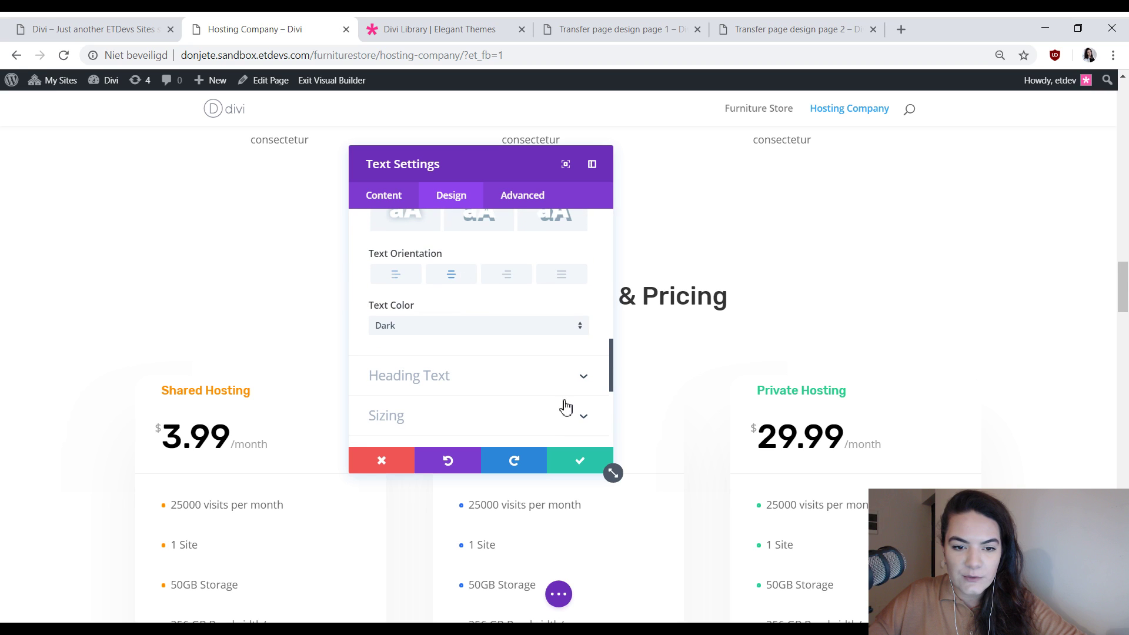
# - Copy the Text Orientation setting from the "Web Hosting Plans & Pricing" module, save it, and paste the orientation onto the "Talk With an Expert" text module
pyautogui.rightClick(493, 264)
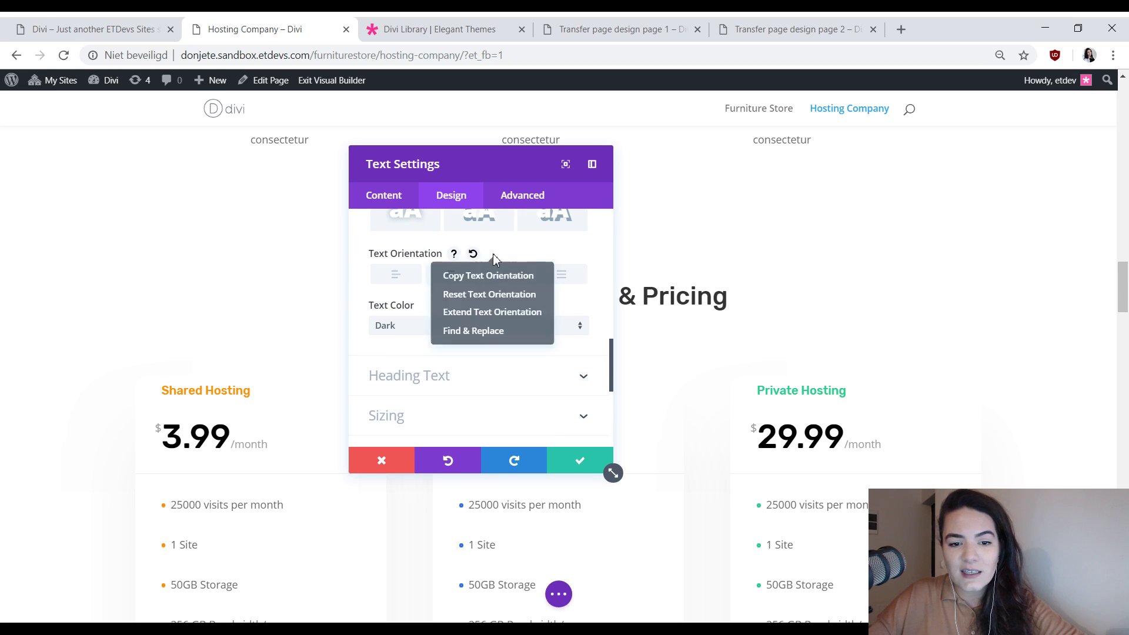
pyautogui.click(588, 470)
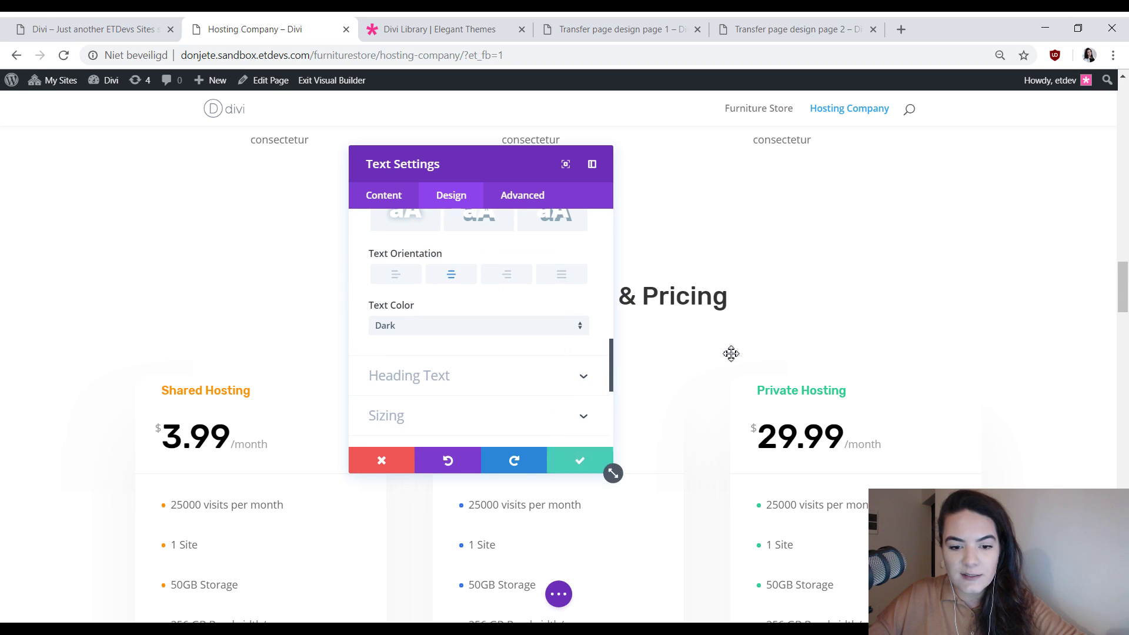
pyautogui.scroll(-10, 594, 325)
pyautogui.scroll(-12, 431, 388)
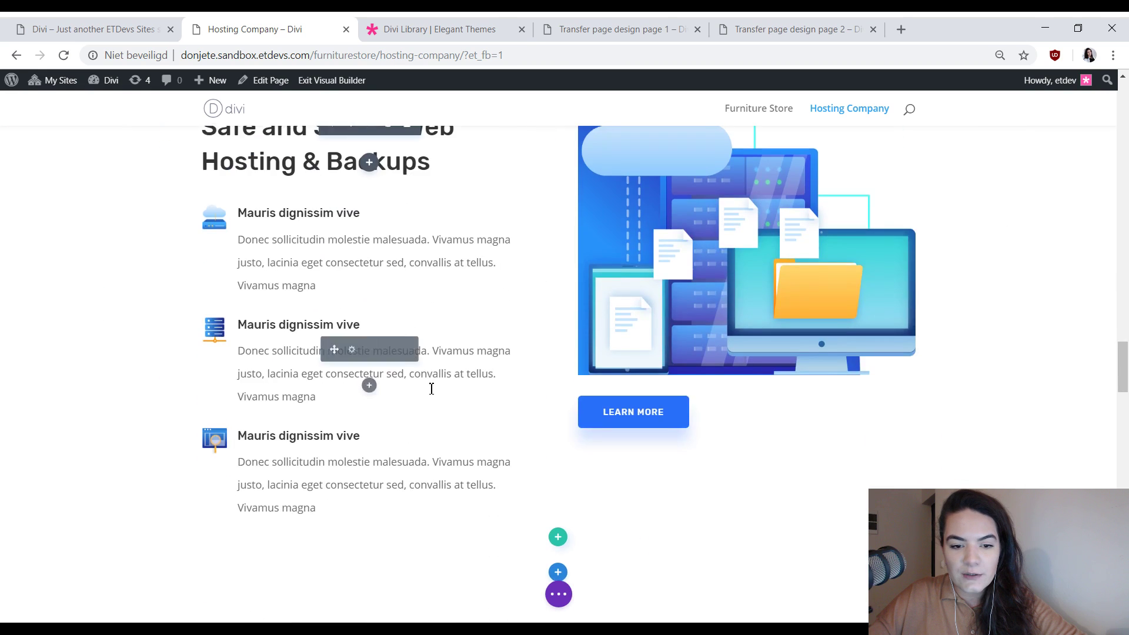
pyautogui.rightClick(545, 284)
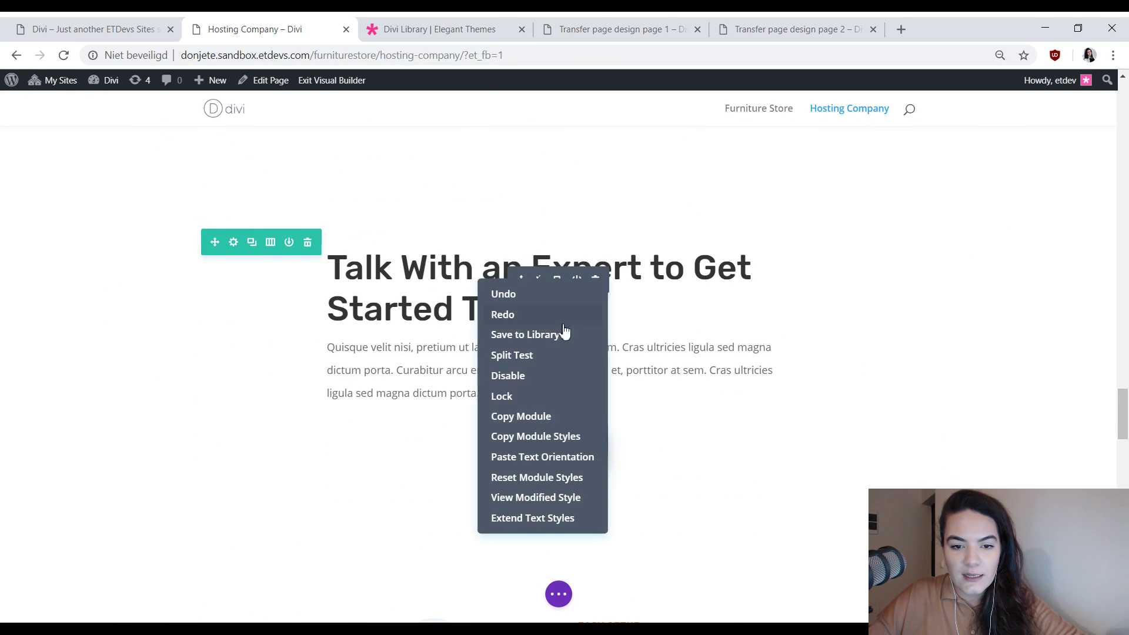
pyautogui.click(549, 455)
# - Paste the copied Text Orientation onto the "Customer Testimonials" and "Satisfaction Guaranteed" text modules
pyautogui.scroll(-5, 621, 313)
pyautogui.scroll(-10, 621, 314)
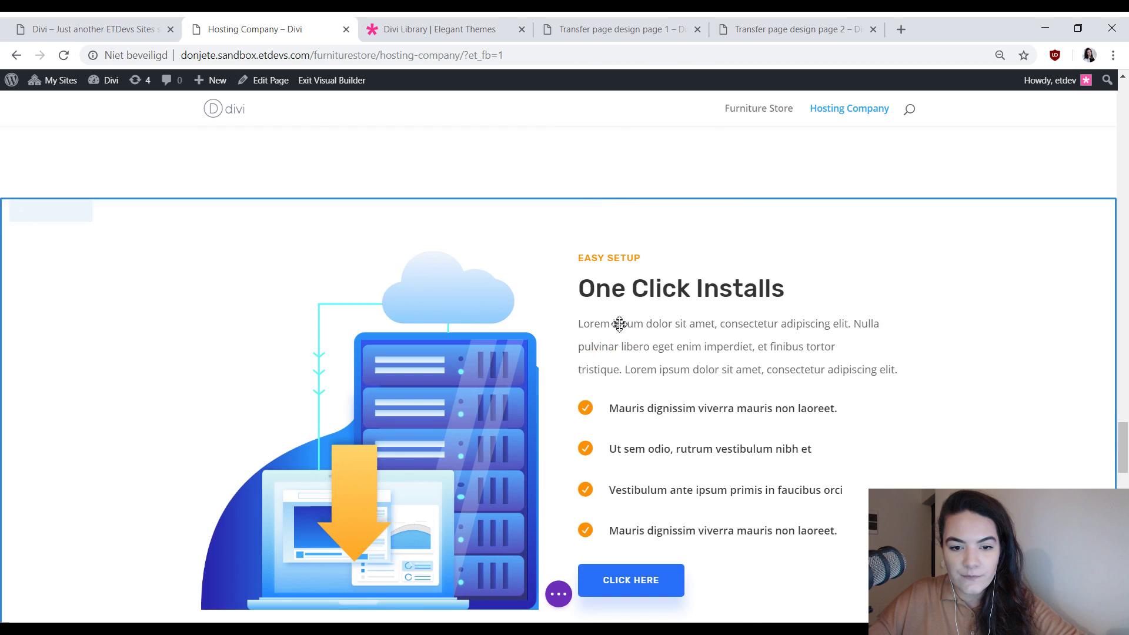
pyautogui.scroll(2, 549, 245)
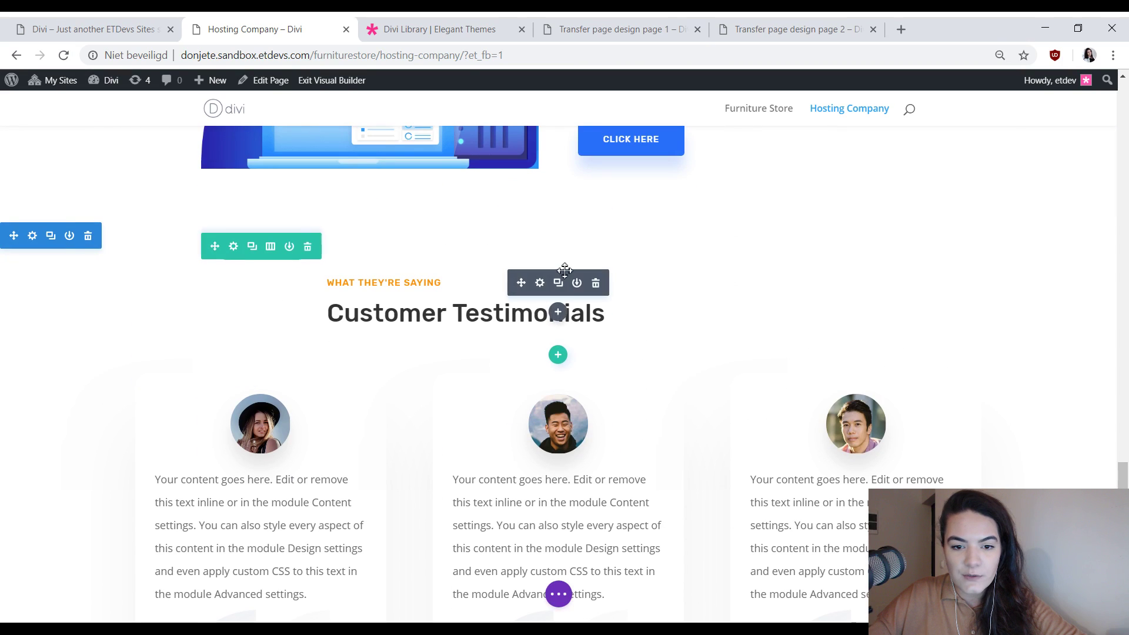
pyautogui.rightClick(562, 288)
pyautogui.click(550, 461)
pyautogui.scroll(-8, 621, 373)
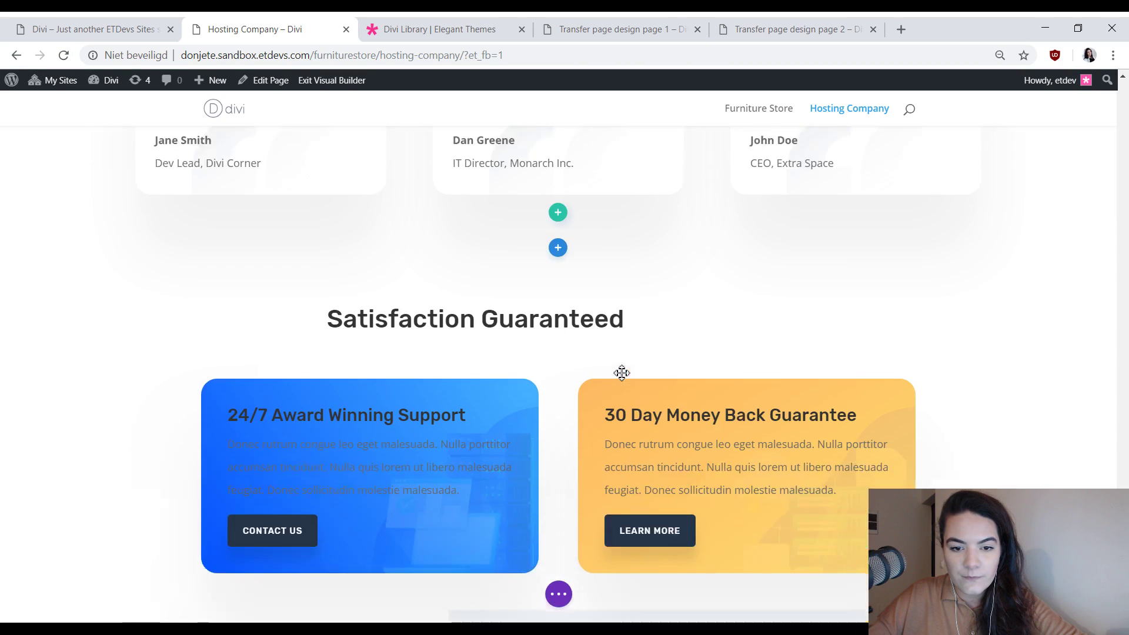
pyautogui.scroll(5, 622, 373)
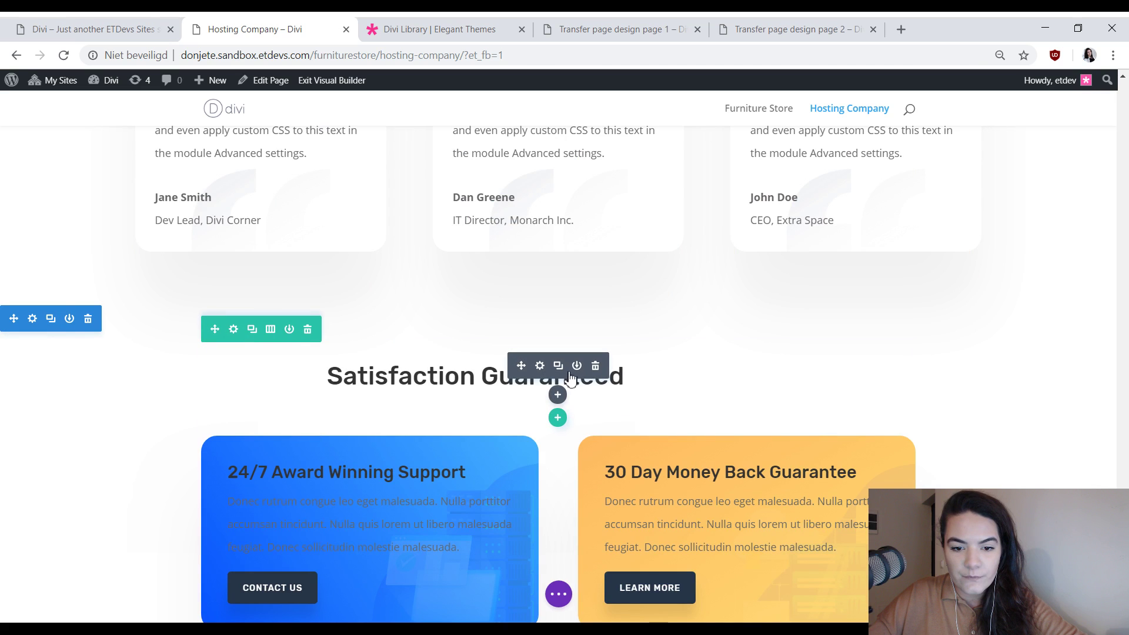
pyautogui.rightClick(570, 378)
pyautogui.click(531, 290)
# - Paste the copied Text Orientation onto the "30 Days of Free Hosting" text module
pyautogui.scroll(-8, 753, 386)
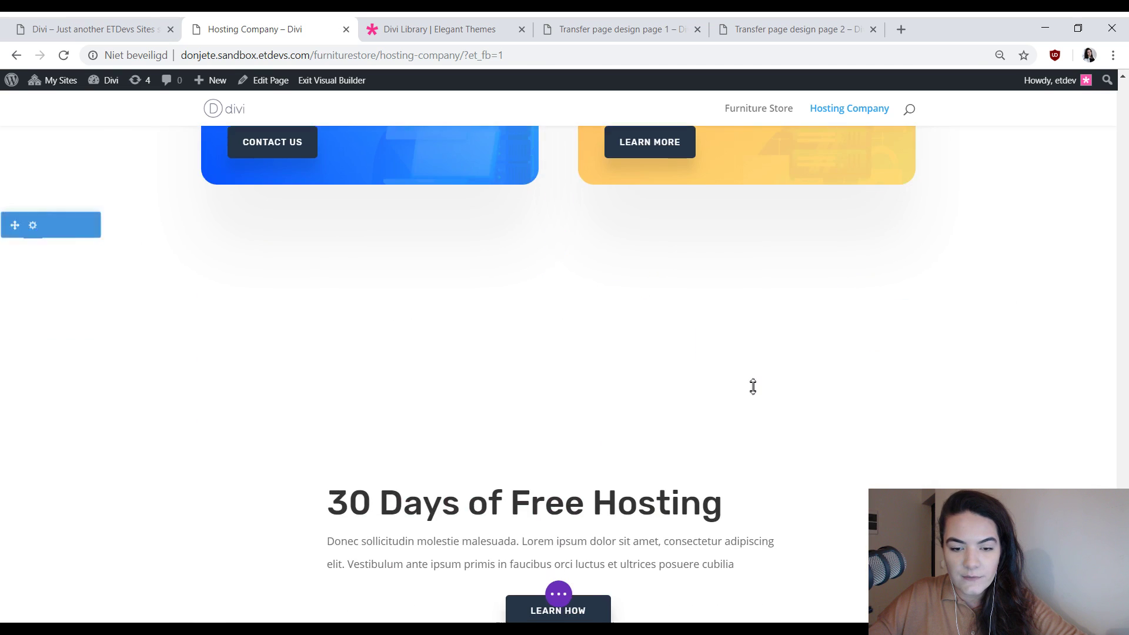
pyautogui.scroll(-4, 754, 386)
pyautogui.rightClick(583, 323)
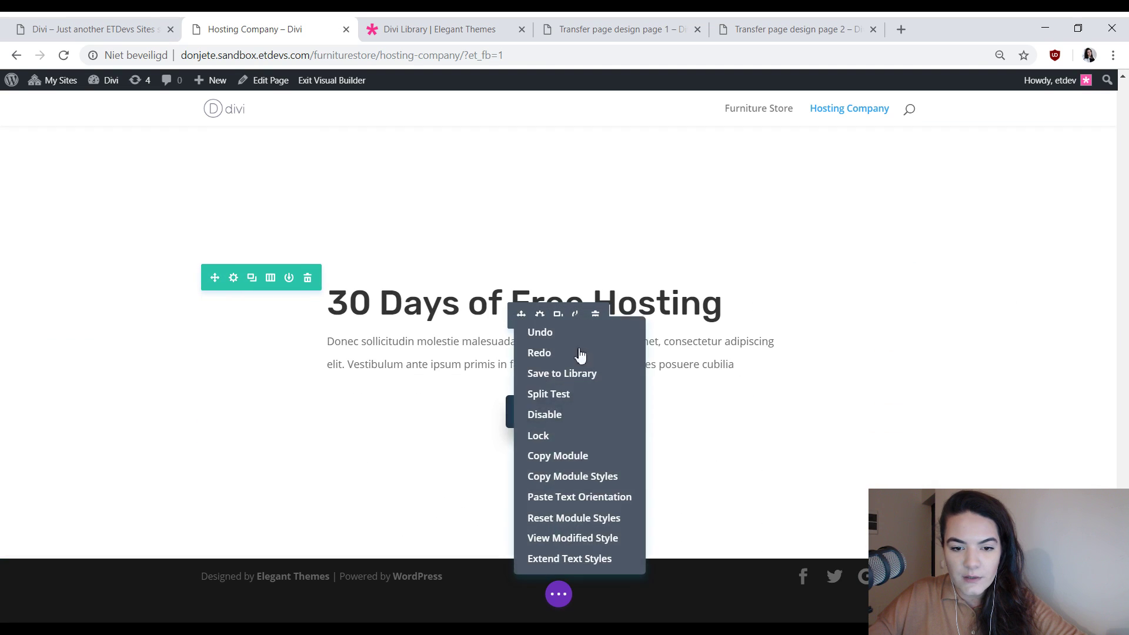
pyautogui.click(574, 499)
# - Expand the builder's page-level controls at the hero section
pyautogui.scroll(2, 627, 478)
pyautogui.scroll(20, 687, 413)
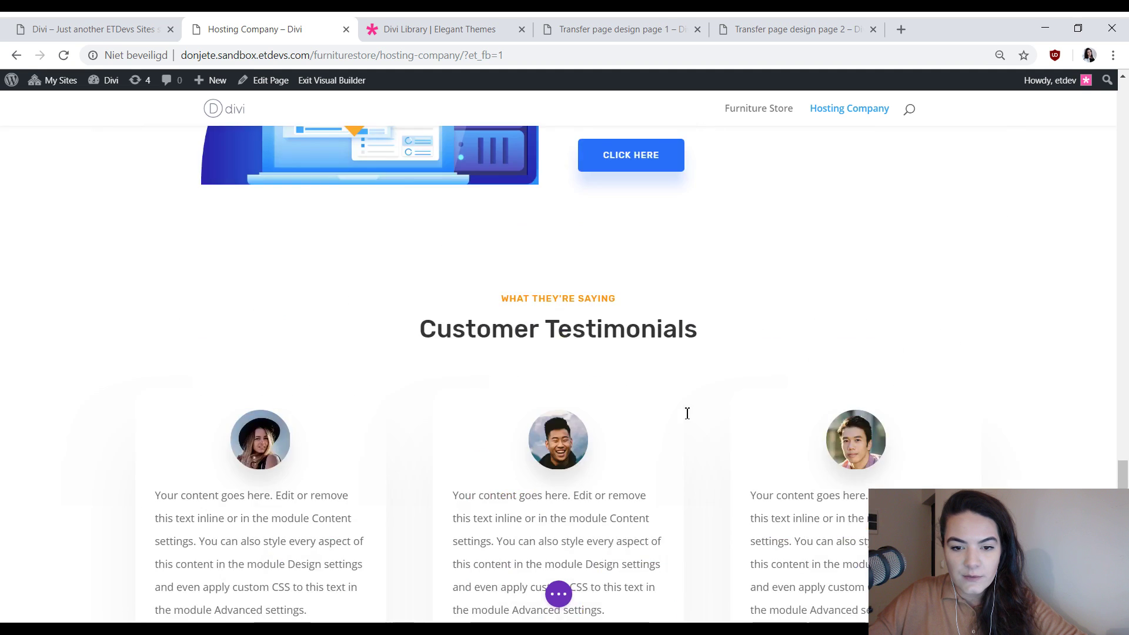
pyautogui.scroll(15, 687, 441)
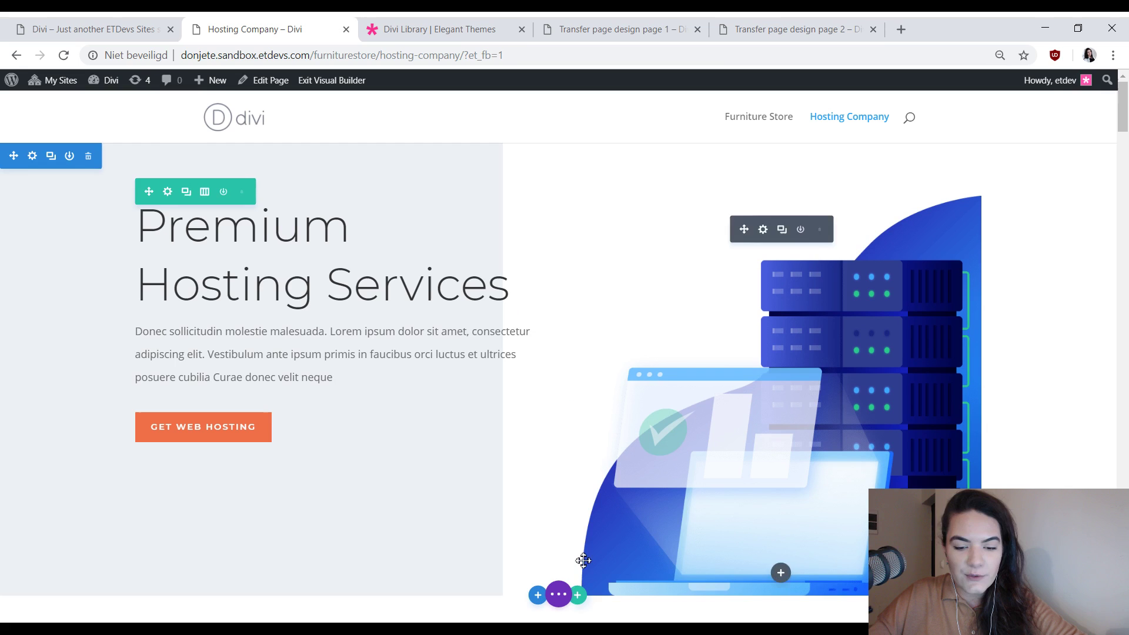
pyautogui.click(559, 594)
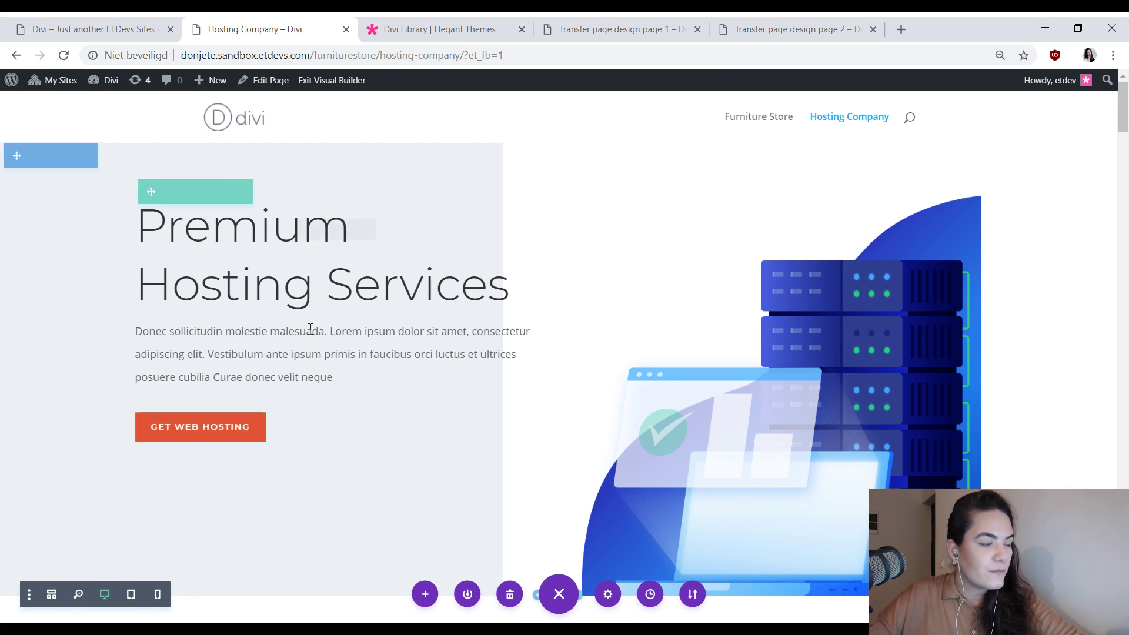
# - Extend the Button option group's styles of the "Get Web Hosting" button to All Buttons throughout This Page
pyautogui.scroll(-3, 382, 289)
pyautogui.scroll(1, 307, 287)
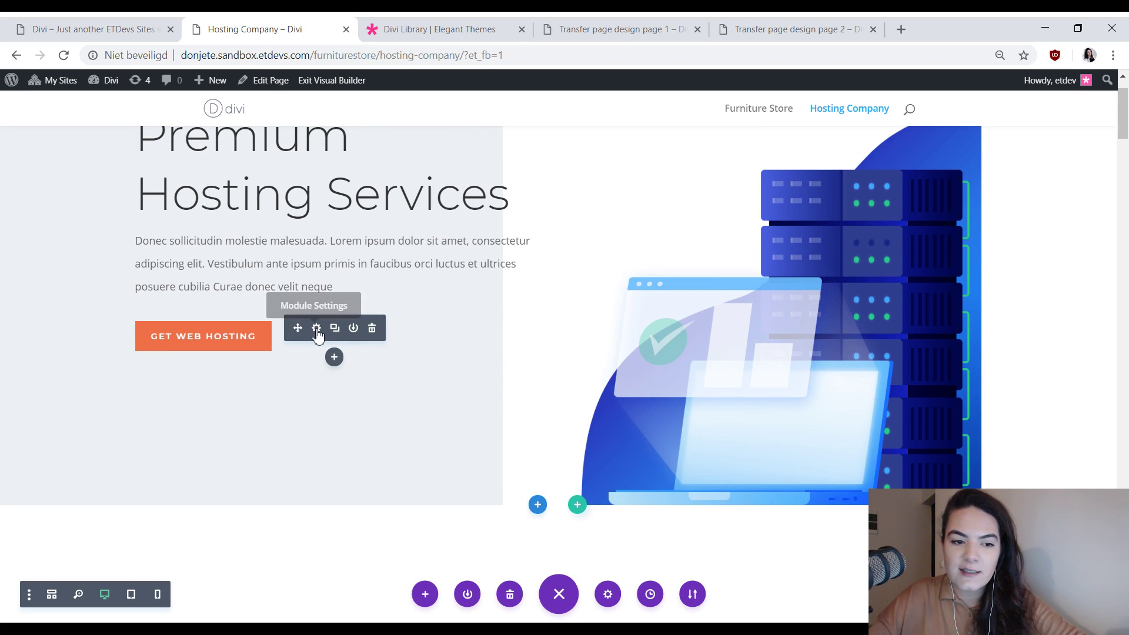
pyautogui.click(316, 331)
pyautogui.click(440, 203)
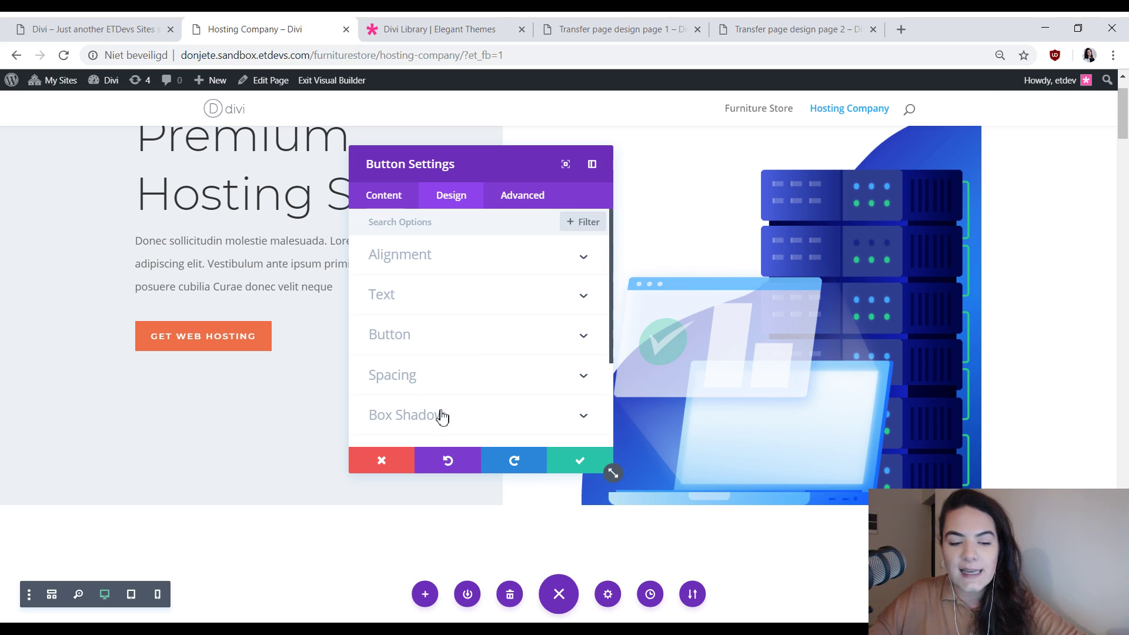
pyautogui.click(462, 257)
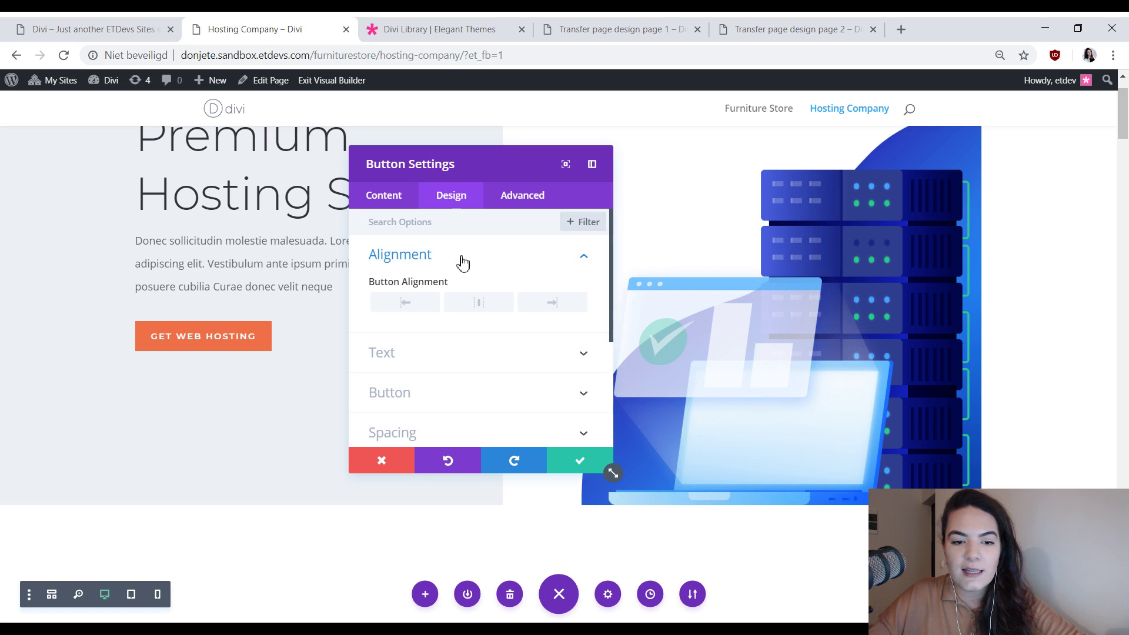
pyautogui.scroll(-2, 471, 353)
pyautogui.click(456, 400)
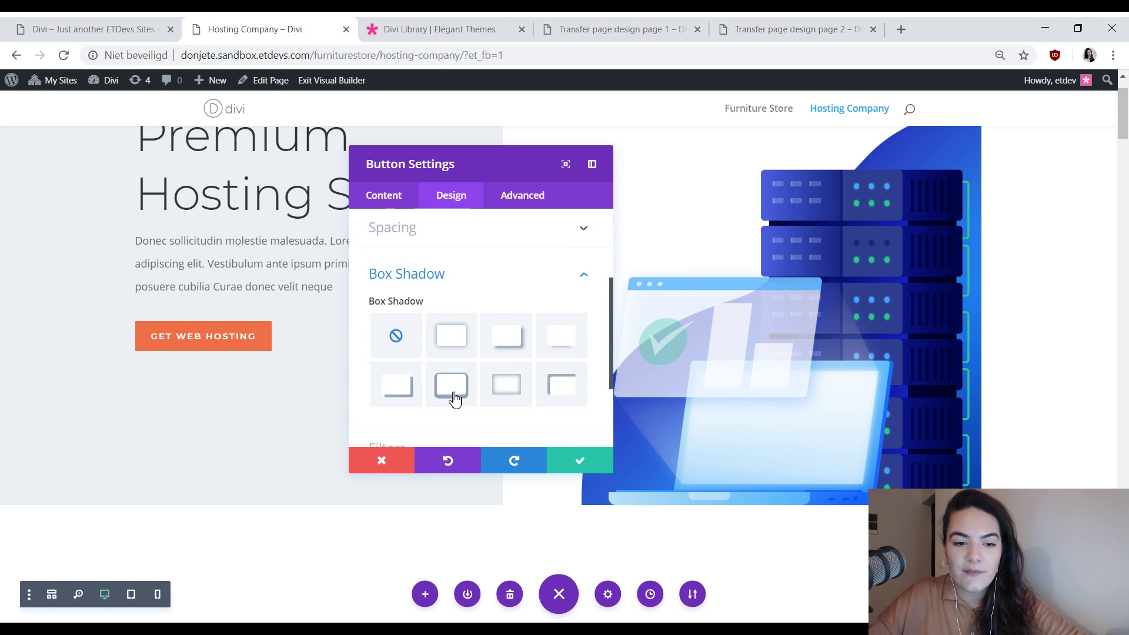
pyautogui.scroll(2, 447, 344)
pyautogui.click(438, 285)
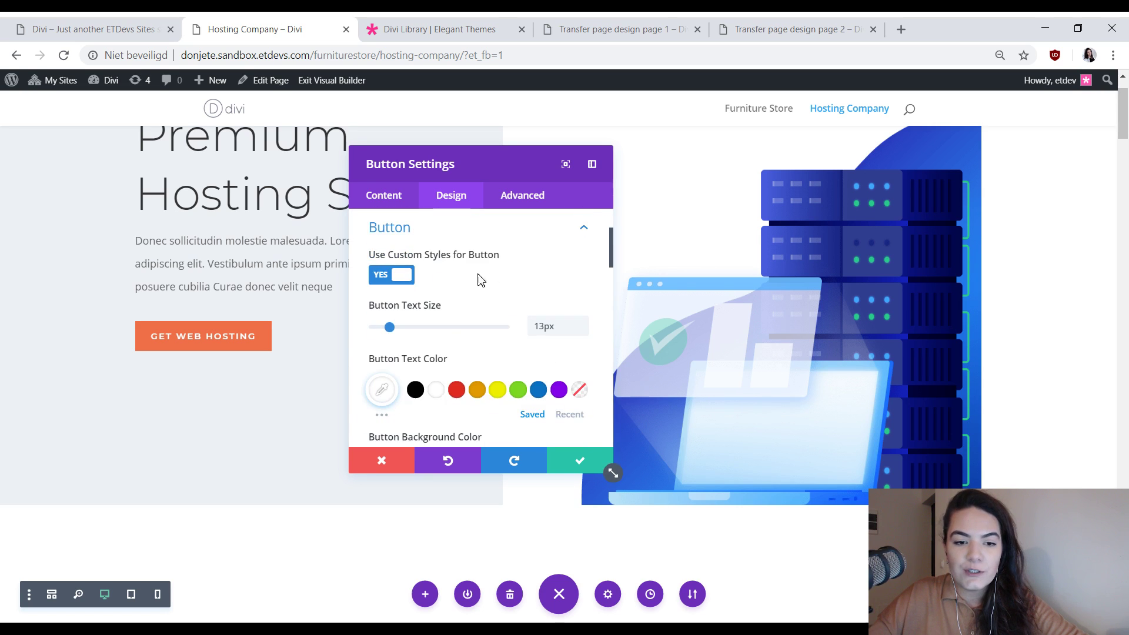
pyautogui.rightClick(432, 237)
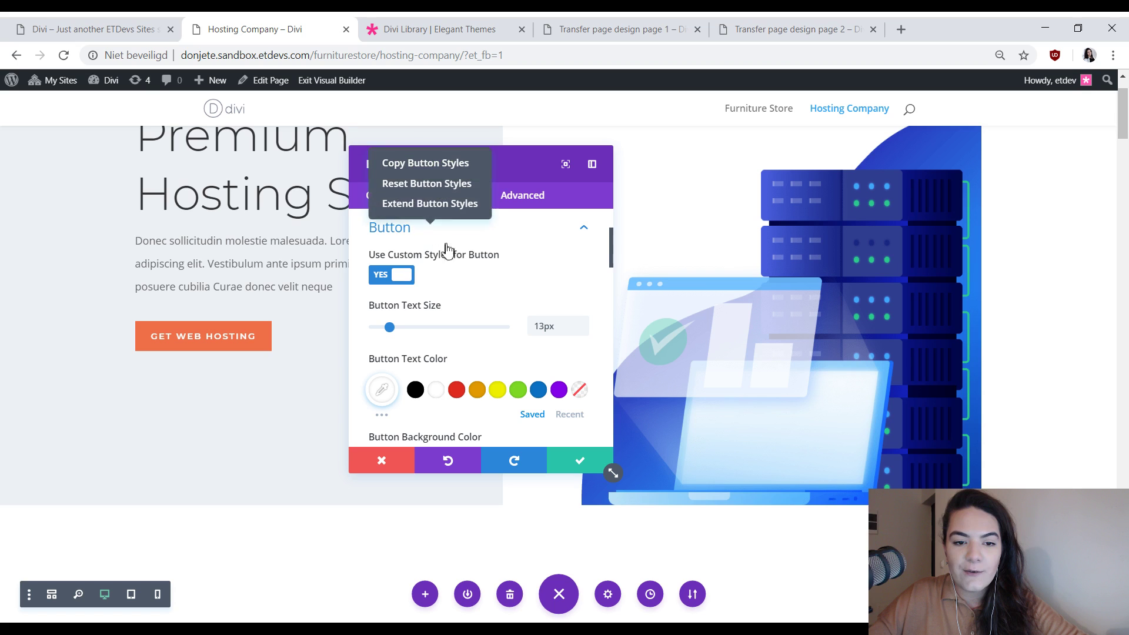
pyautogui.click(420, 204)
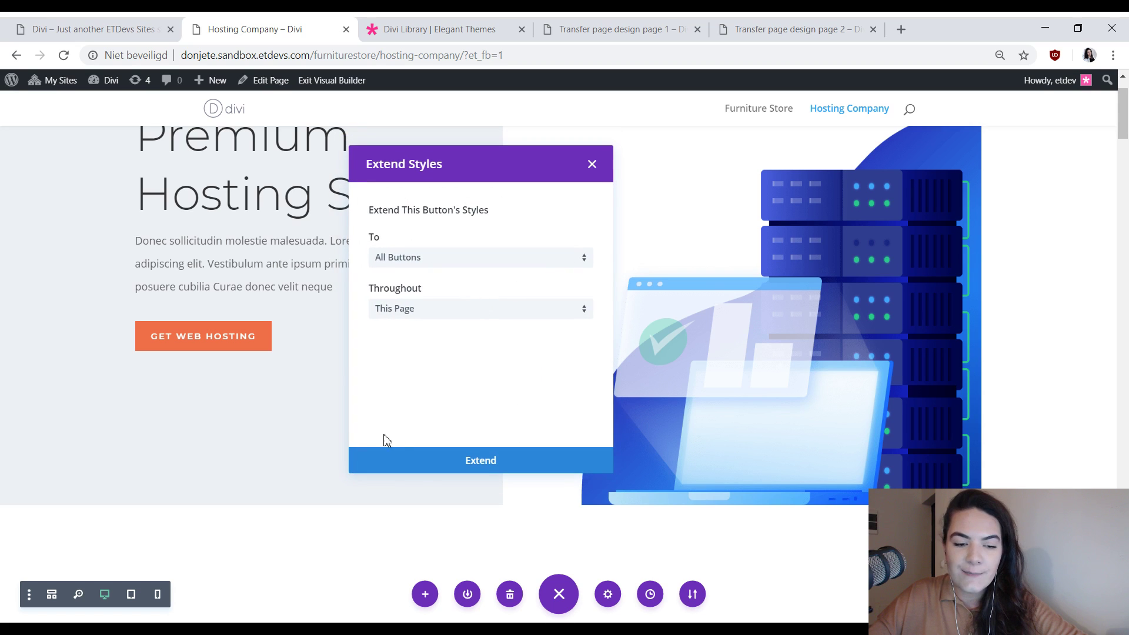
pyautogui.click(460, 465)
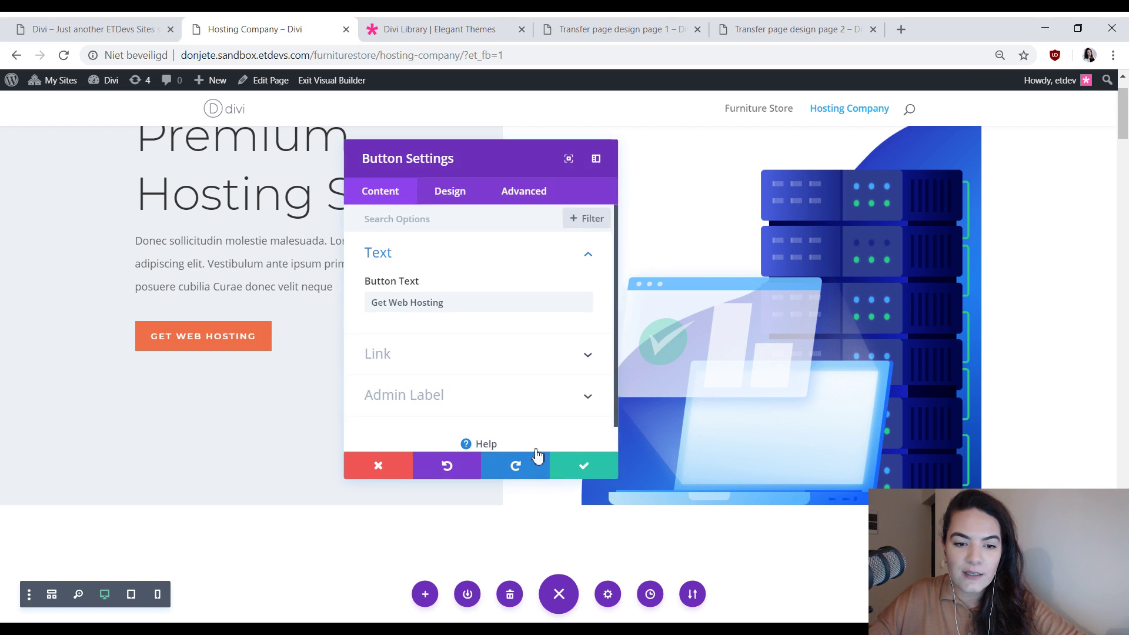
# - Extend the Spacing styles of the "Get Web Hosting" button to All Buttons throughout This Page
pyautogui.click(450, 197)
pyautogui.click(476, 394)
pyautogui.rightClick(438, 227)
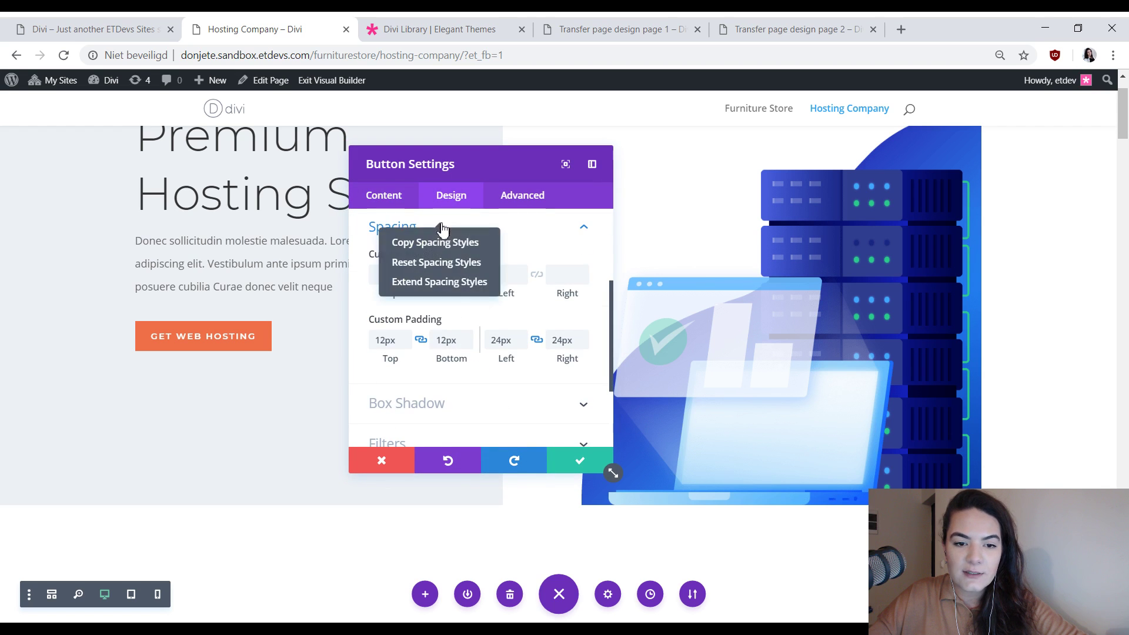
pyautogui.click(461, 282)
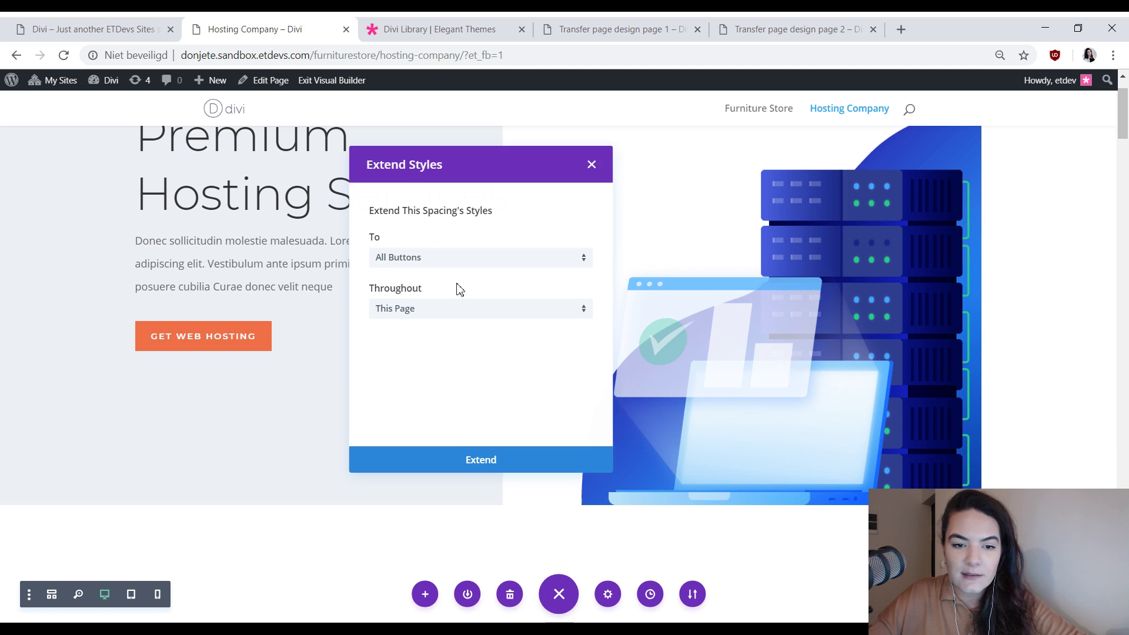
pyautogui.click(514, 470)
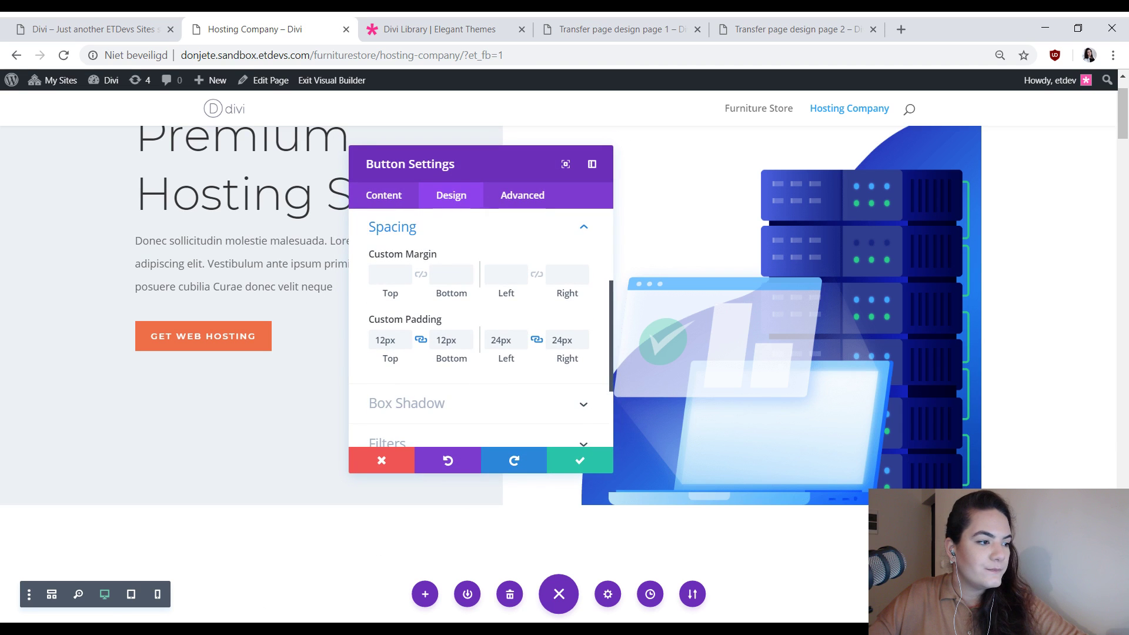
# - Extend the Box Shadow styles of the "Get Web Hosting" button to the page's other buttons and save the button settings
pyautogui.scroll(-2, 434, 435)
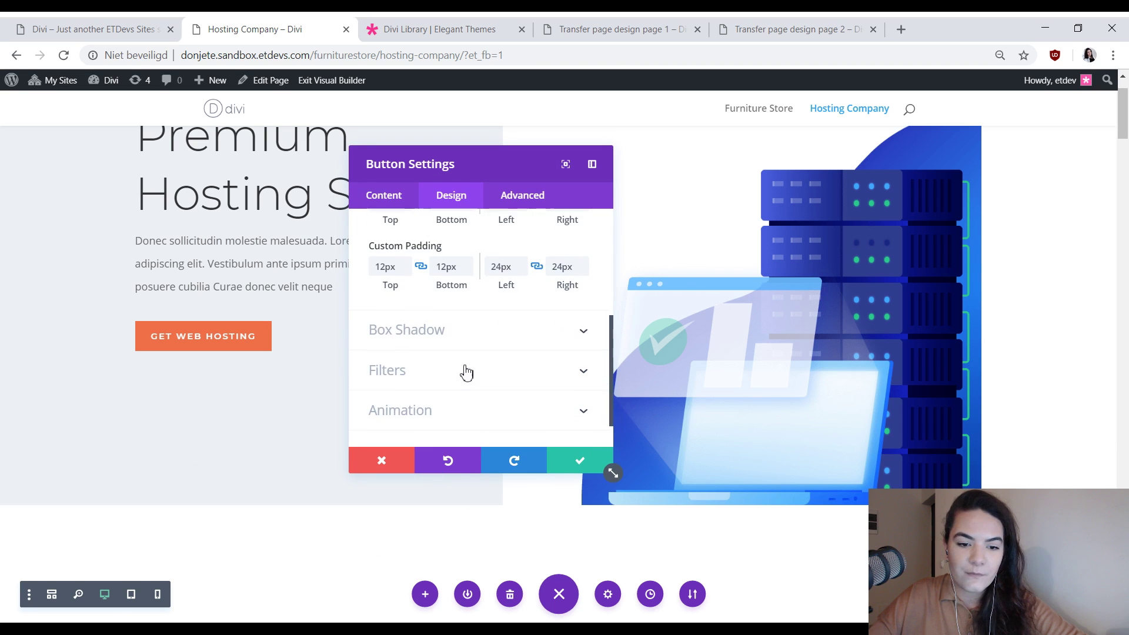
pyautogui.click(461, 341)
pyautogui.rightClick(467, 237)
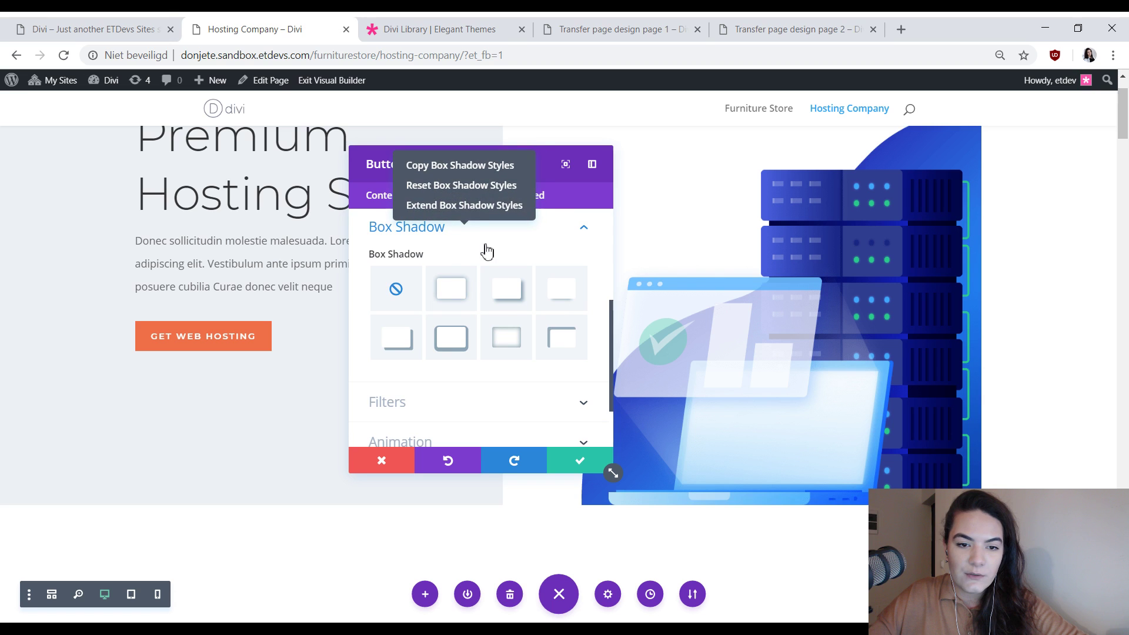
pyautogui.click(452, 206)
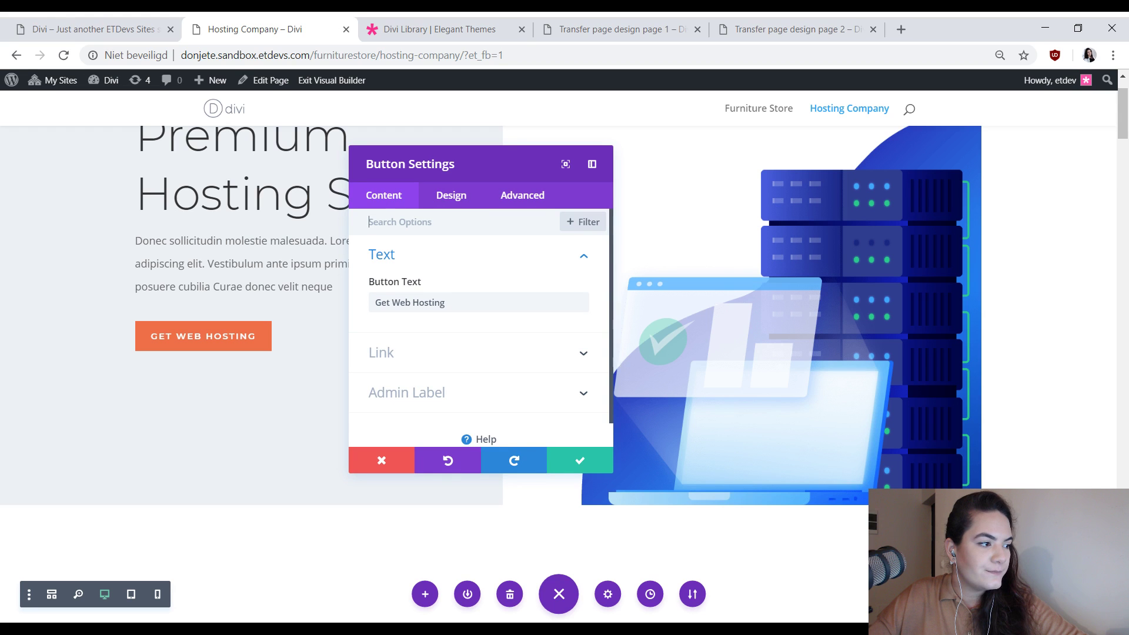
pyautogui.click(585, 462)
# - Examine the buttons throughout the Hosting Company page and the dividers in its services section
pyautogui.scroll(-15, 584, 456)
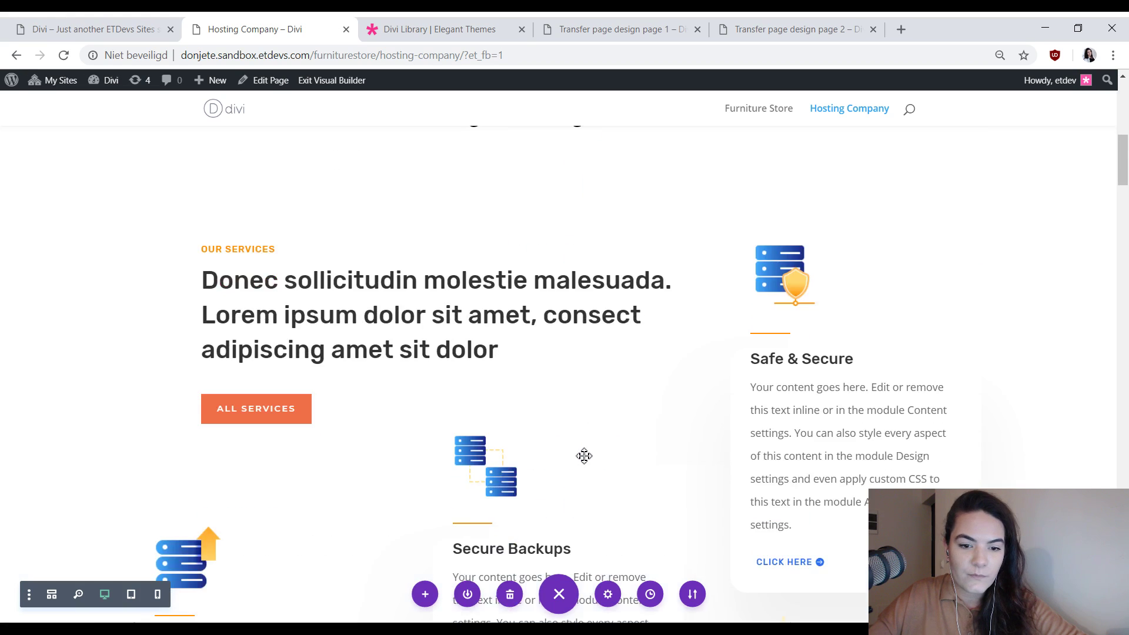
pyautogui.scroll(-20, 418, 330)
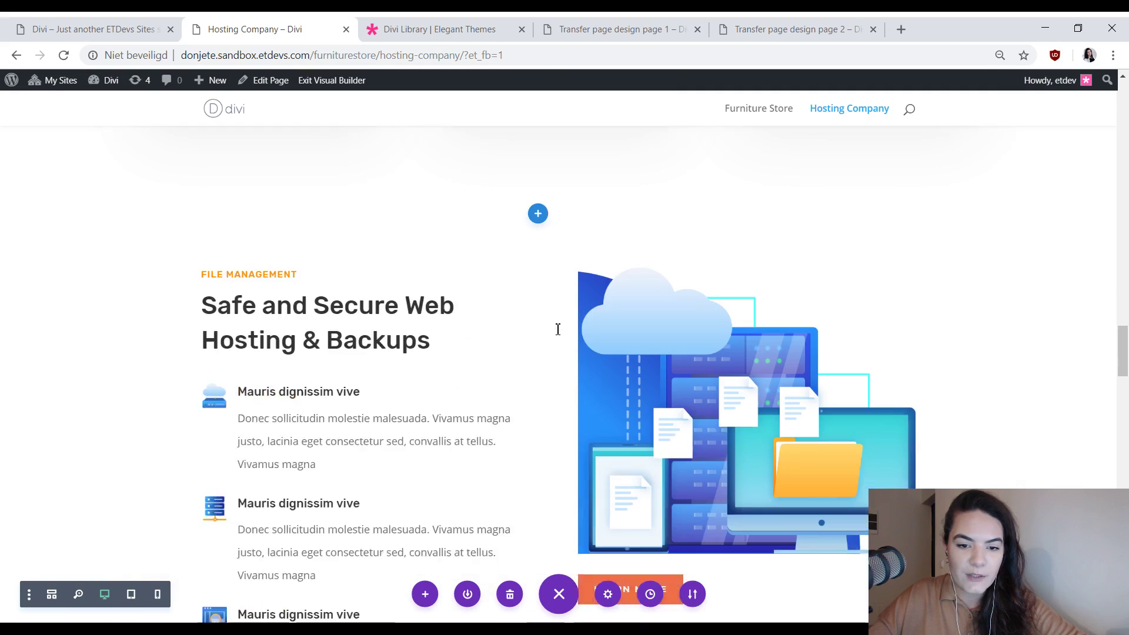
pyautogui.scroll(-15, 608, 362)
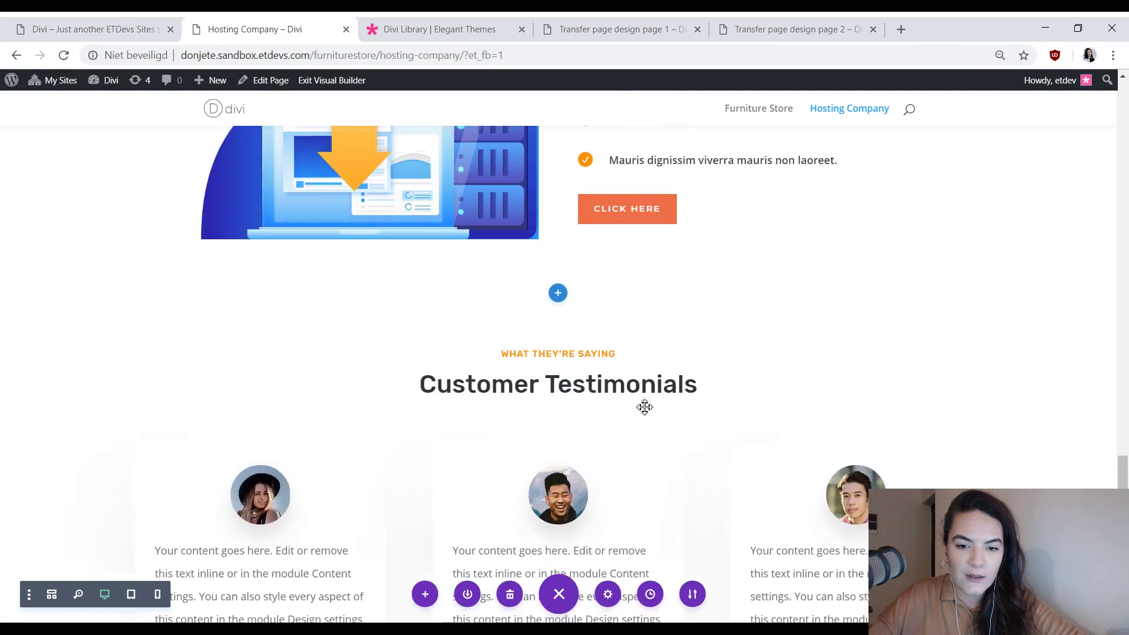
pyautogui.scroll(-4, 739, 340)
pyautogui.scroll(8, 880, 371)
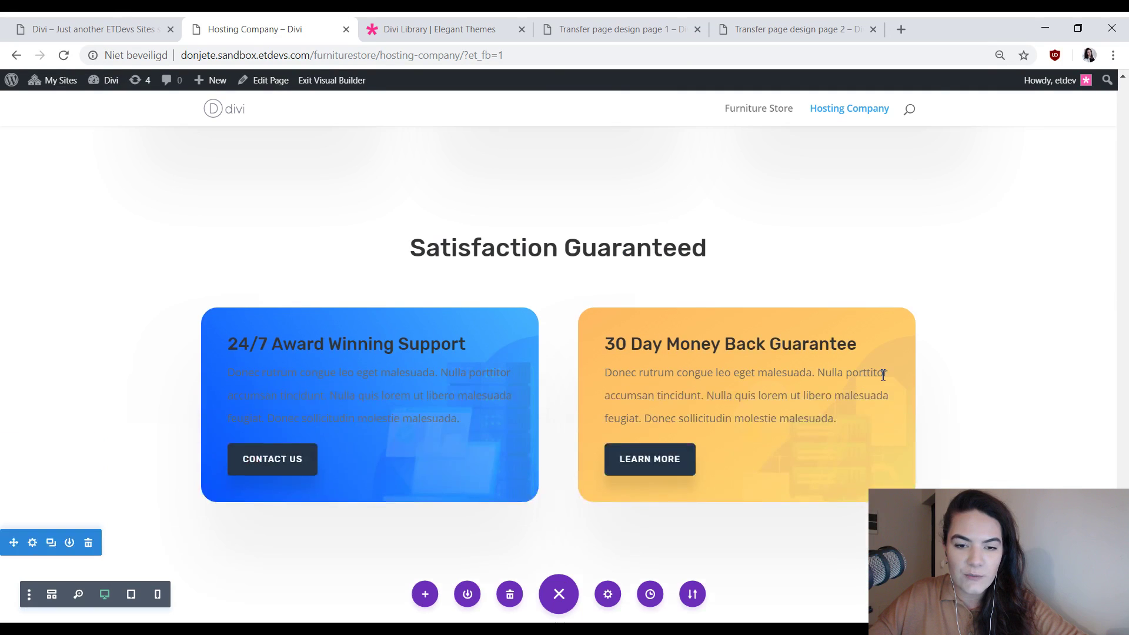
pyautogui.scroll(5, 351, 438)
pyautogui.scroll(15, 550, 442)
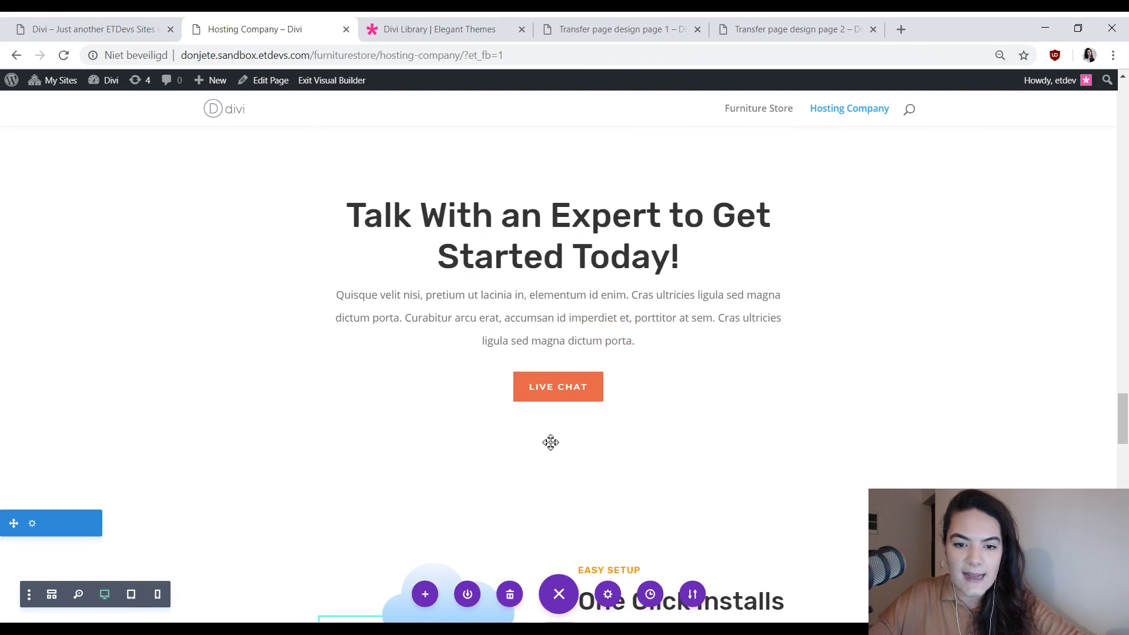
pyautogui.scroll(15, 554, 443)
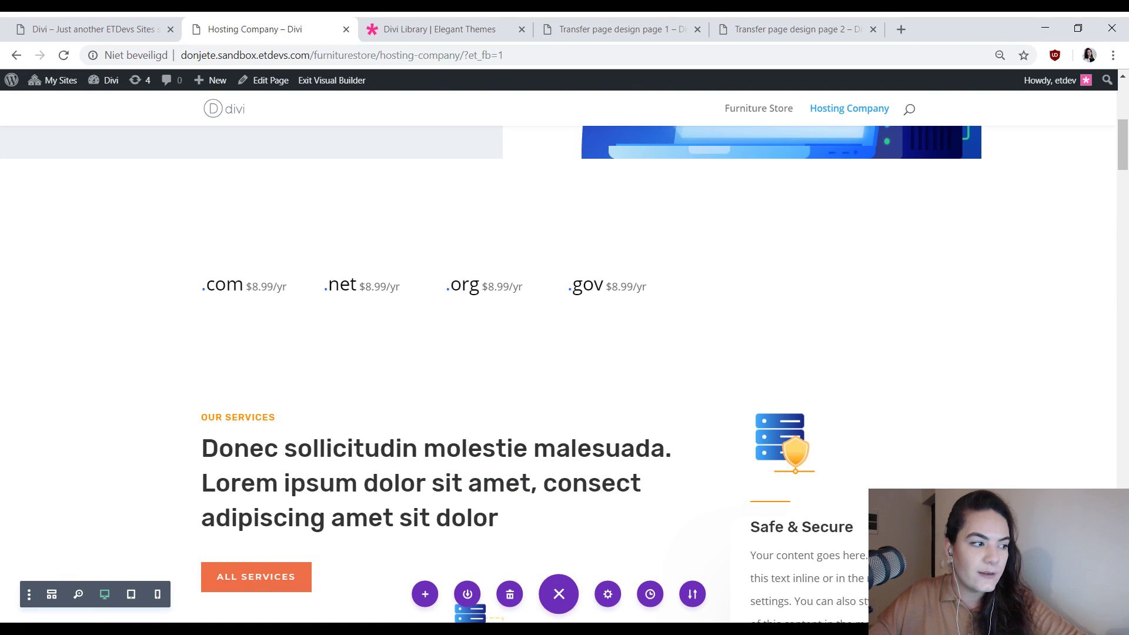
pyautogui.scroll(10, 647, 282)
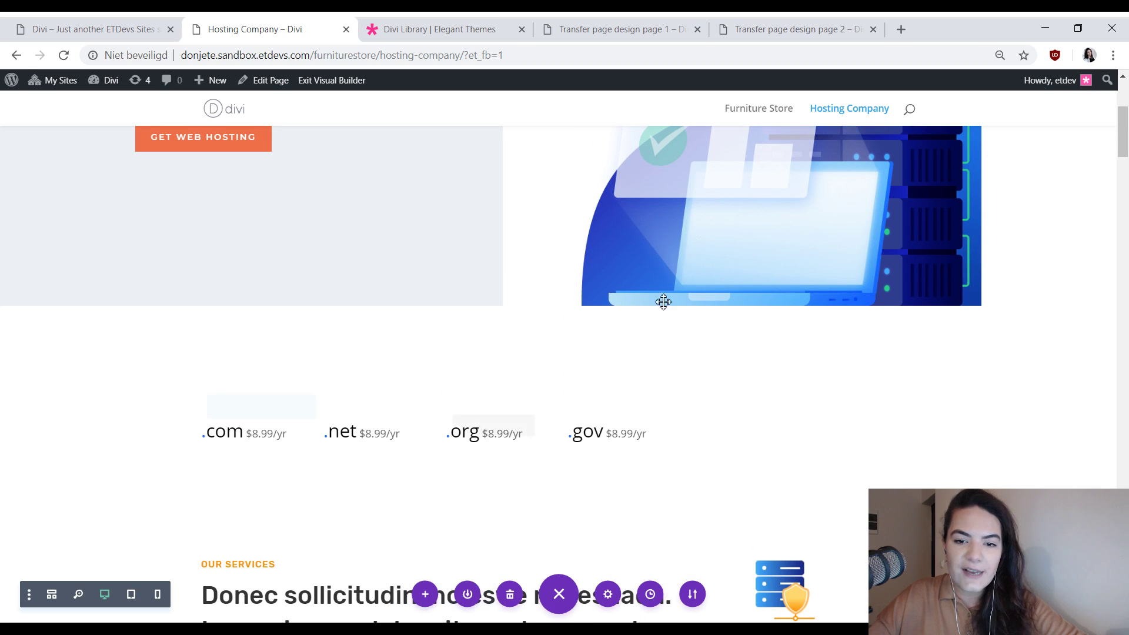
pyautogui.scroll(-8, 905, 302)
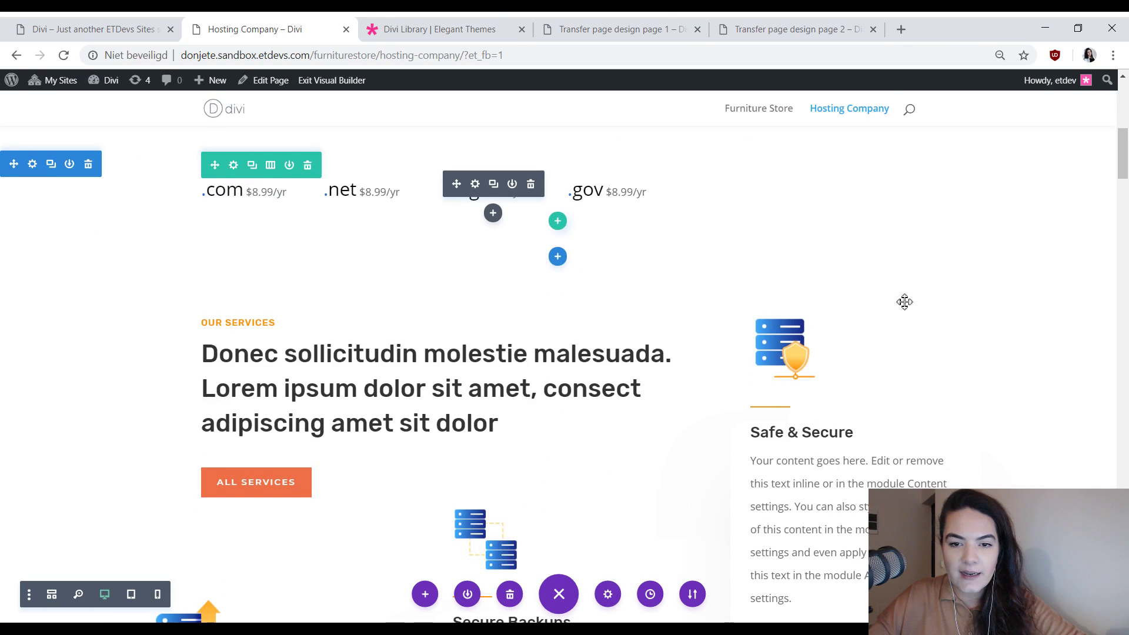
pyautogui.scroll(1, 792, 302)
pyautogui.scroll(-10, 792, 303)
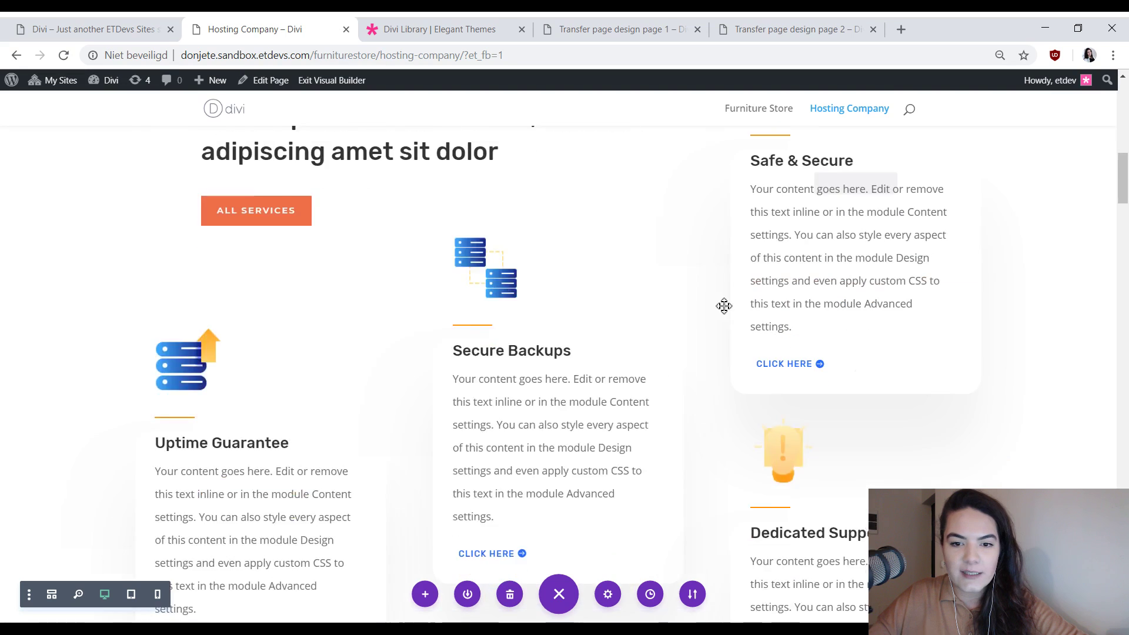
pyautogui.scroll(4, 689, 277)
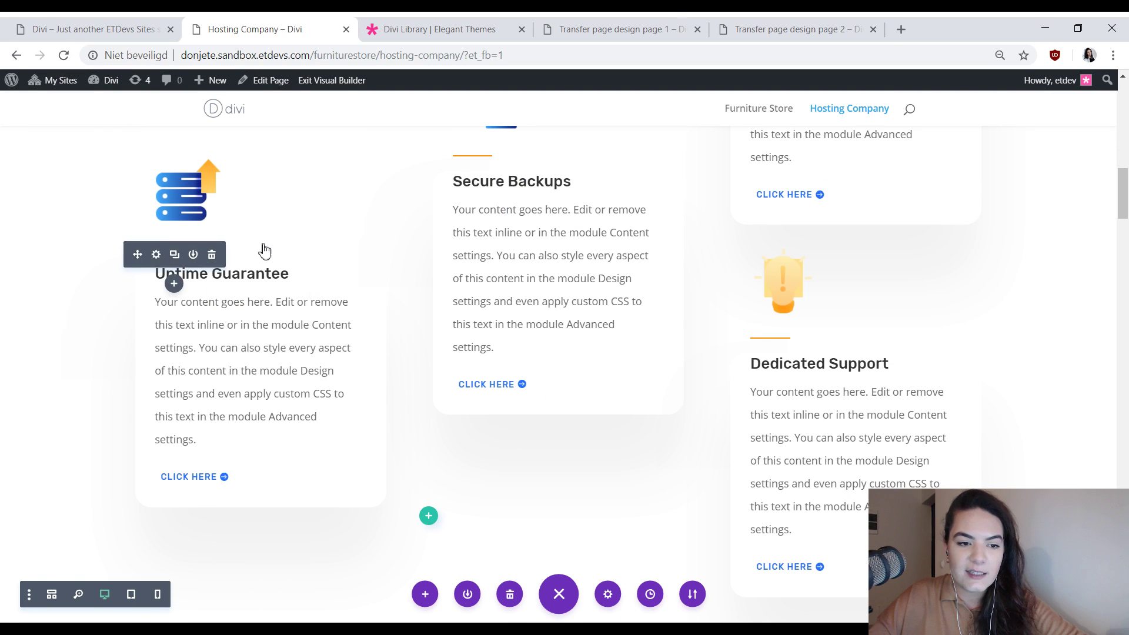
pyautogui.scroll(4, 265, 251)
# - Switch to the furniture store page and copy the module styles of the divider above "We Design & Sell Furniture"
pyautogui.click(94, 29)
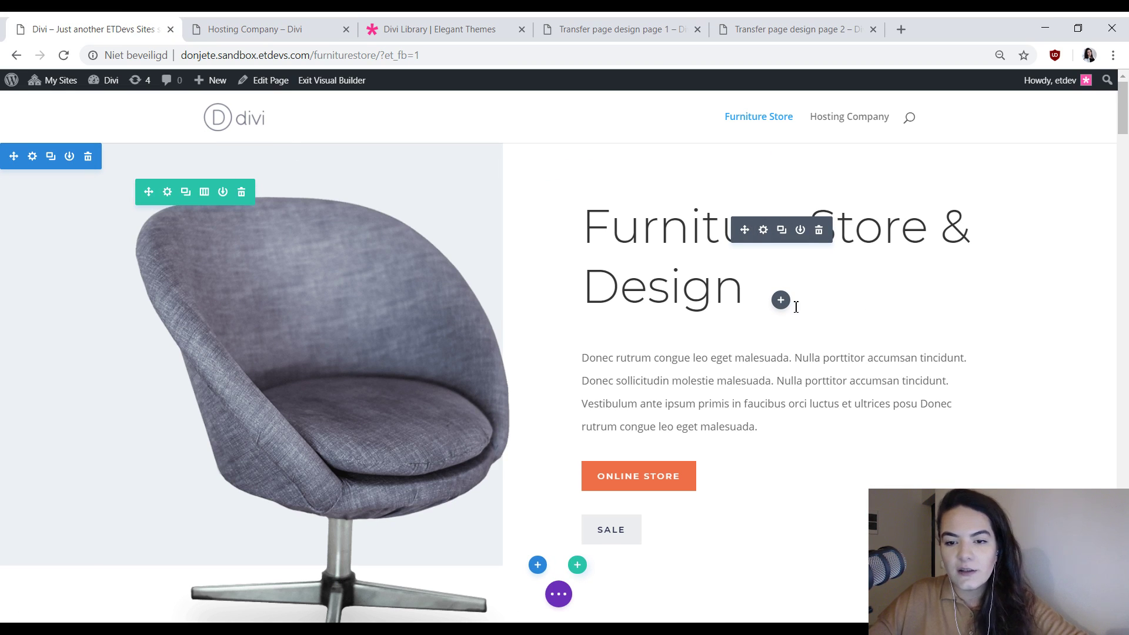
pyautogui.scroll(-10, 782, 311)
pyautogui.scroll(4, 233, 321)
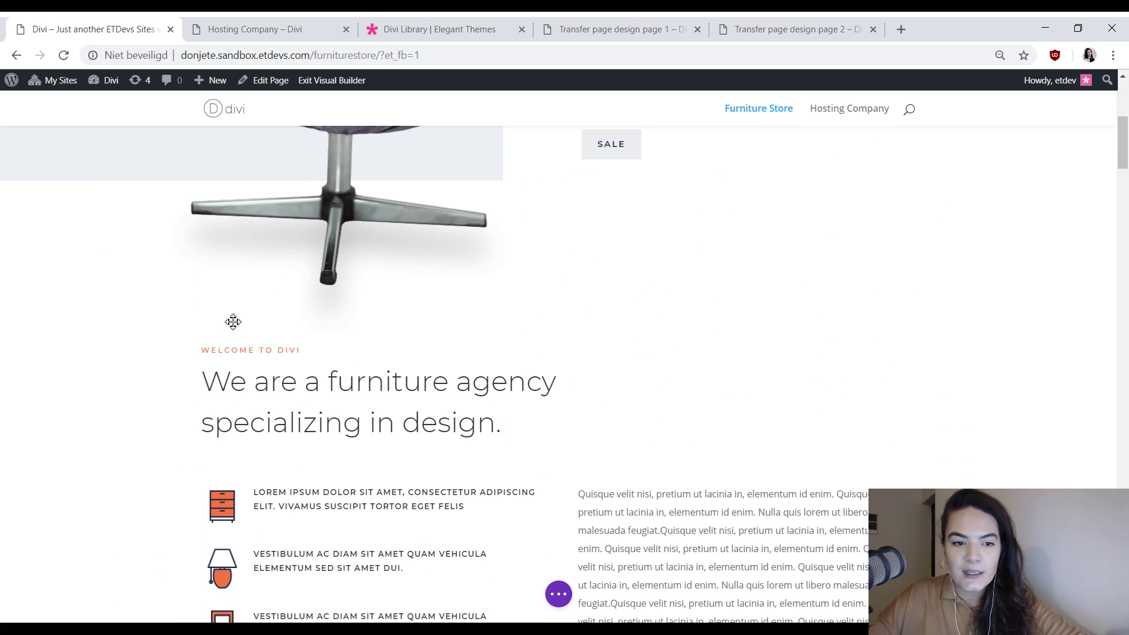
pyautogui.scroll(-6, 234, 322)
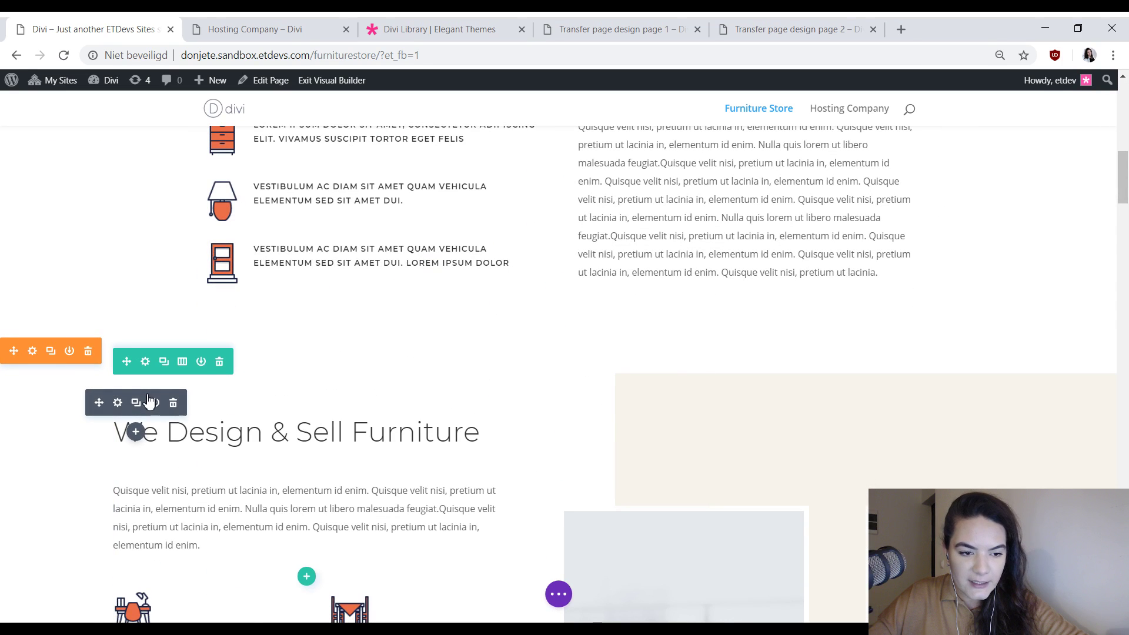
pyautogui.rightClick(150, 402)
pyautogui.click(151, 309)
# - Paste the copied module styles onto the divider above "Uptime Guarantee" on the Hosting Company page, and save its settings
pyautogui.click(253, 30)
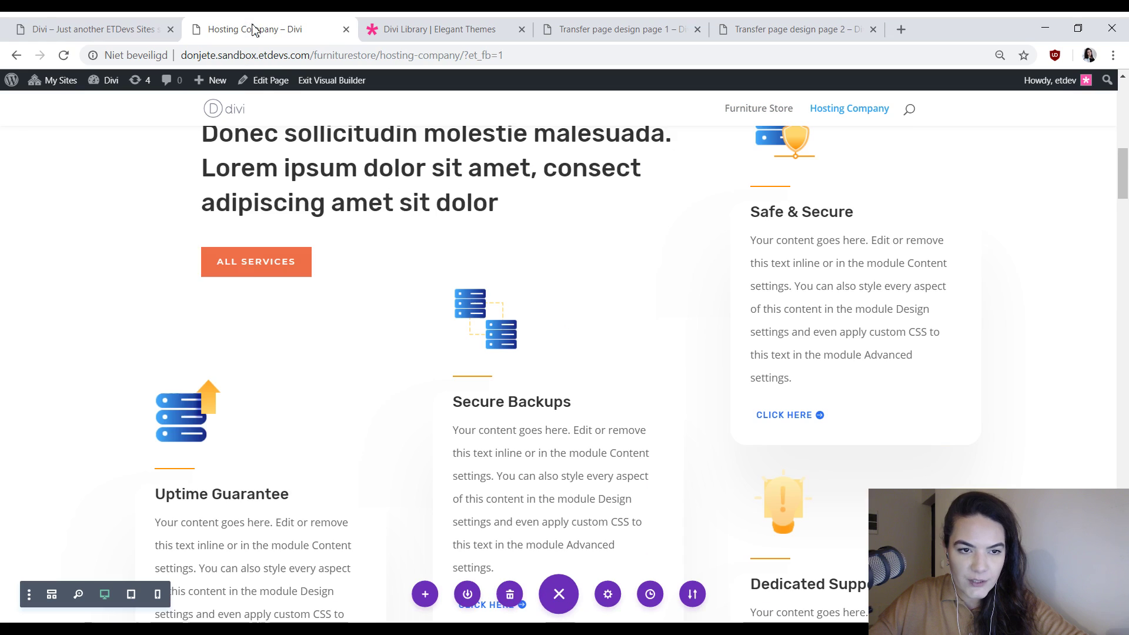
pyautogui.rightClick(192, 478)
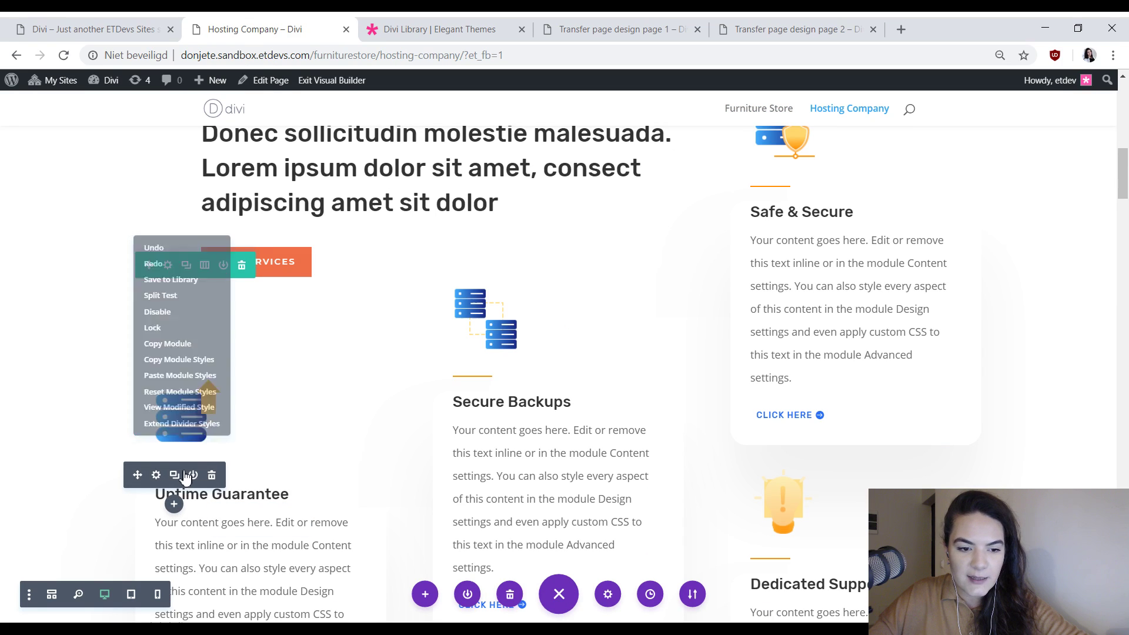
pyautogui.click(191, 387)
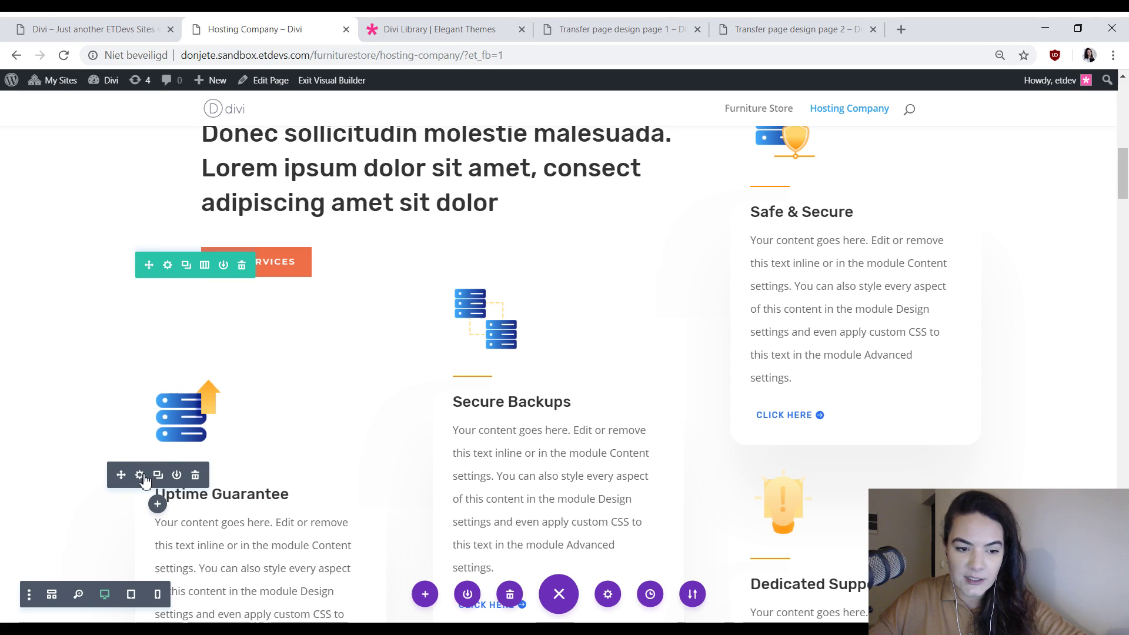
pyautogui.click(140, 475)
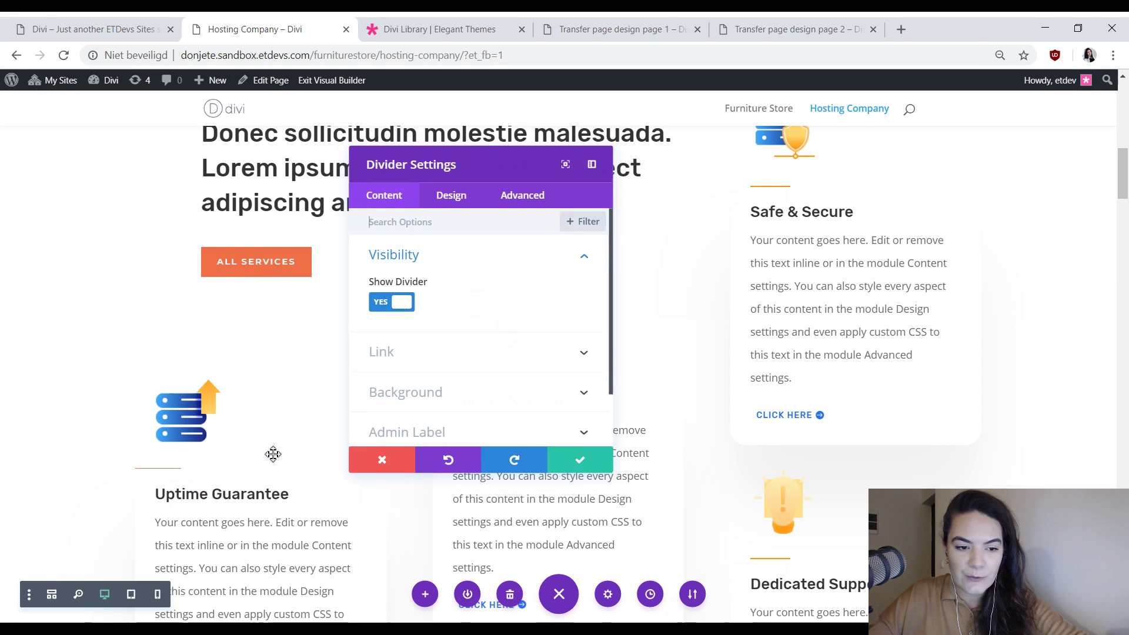
pyautogui.click(580, 464)
# - Extend the "Uptime Guarantee" divider's styles to All Dividers throughout This Page
pyautogui.rightClick(186, 481)
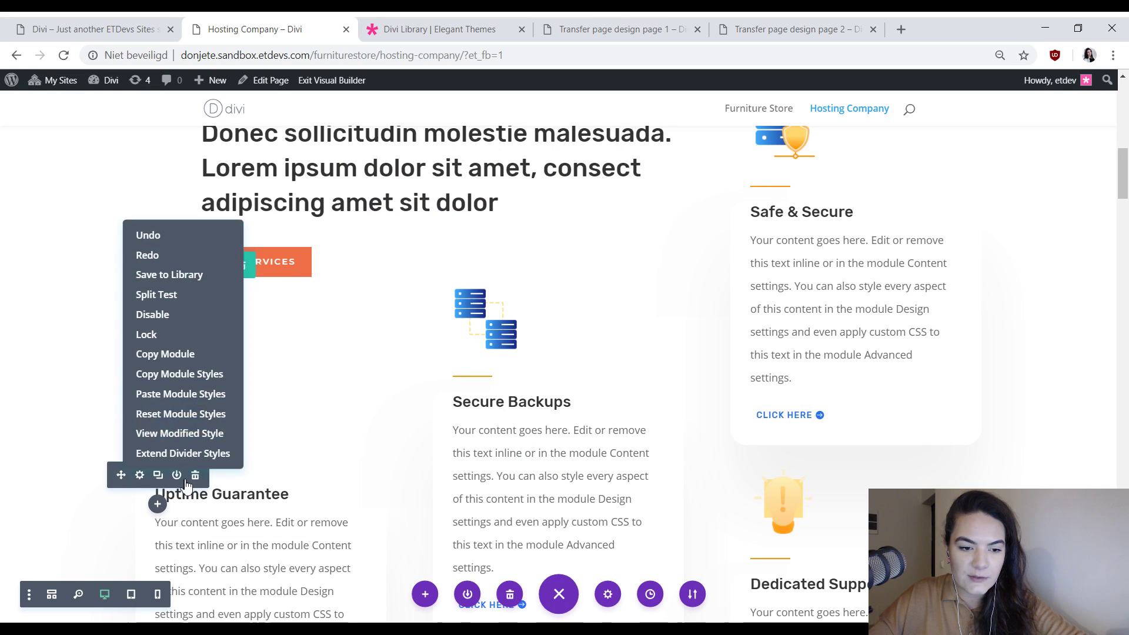
pyautogui.click(181, 453)
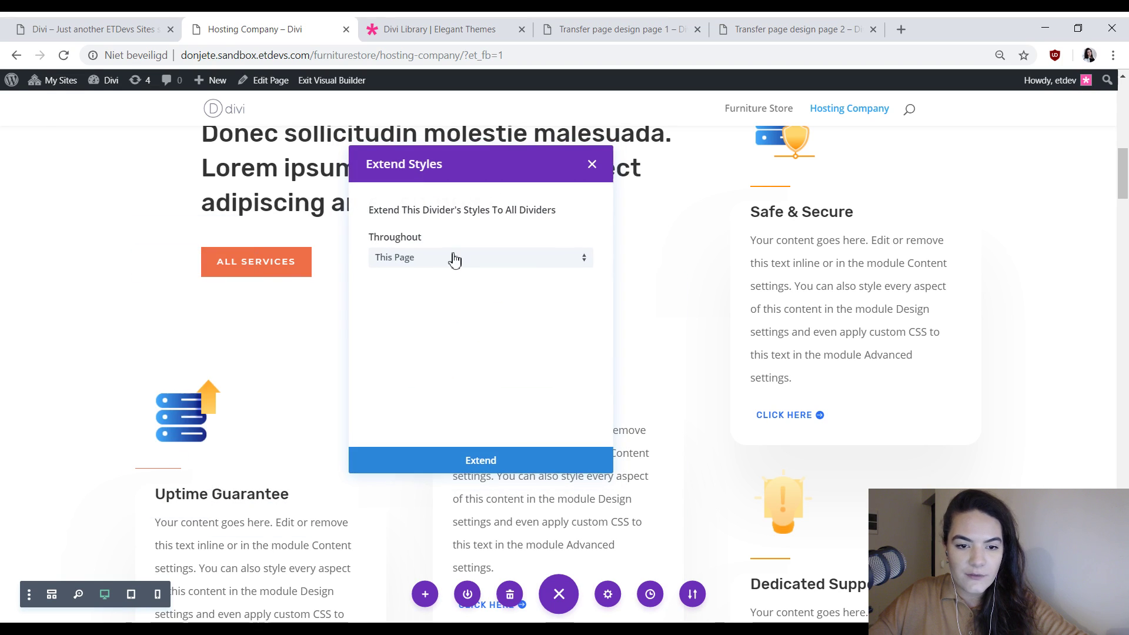
pyautogui.click(478, 463)
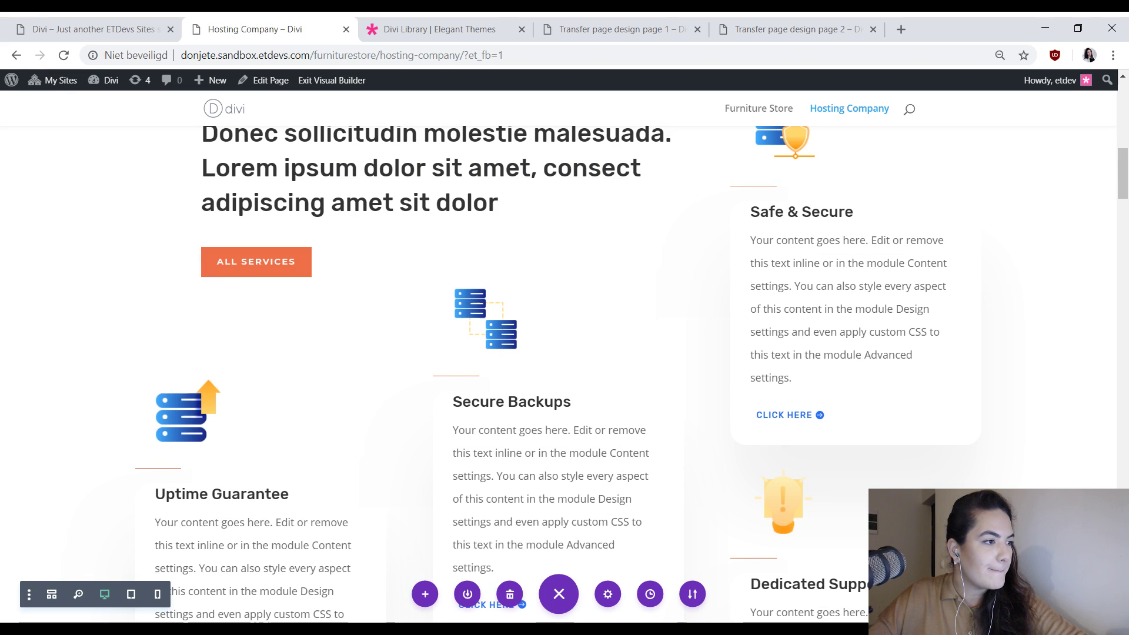
# - Open the Heading 2 design options of the "Our Services" text module
pyautogui.scroll(10, 608, 368)
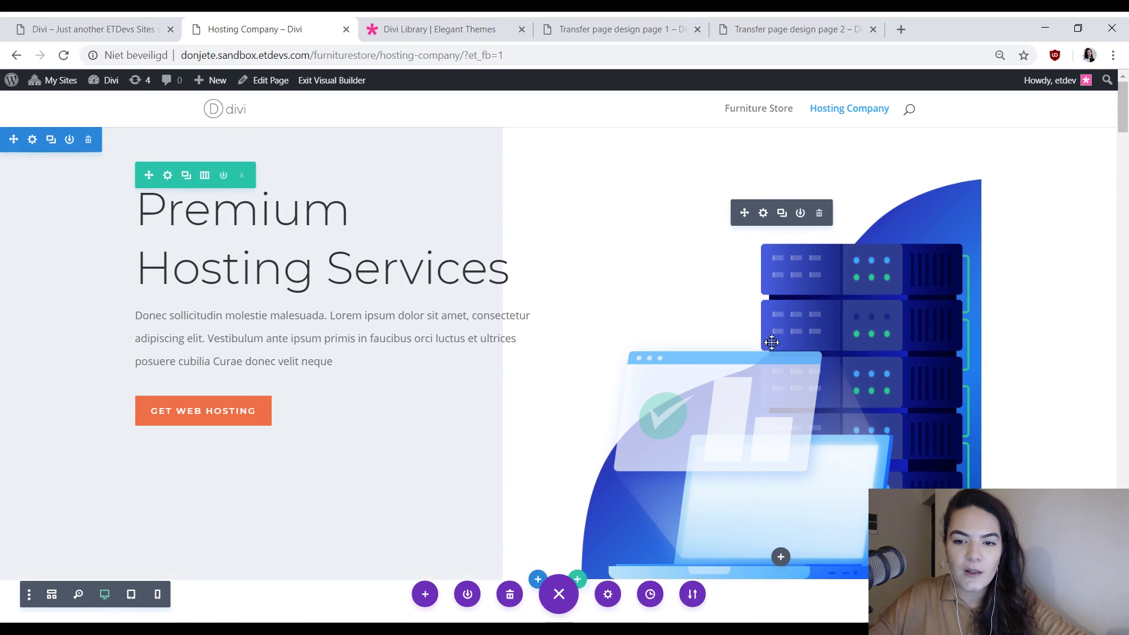
pyautogui.scroll(-10, 676, 309)
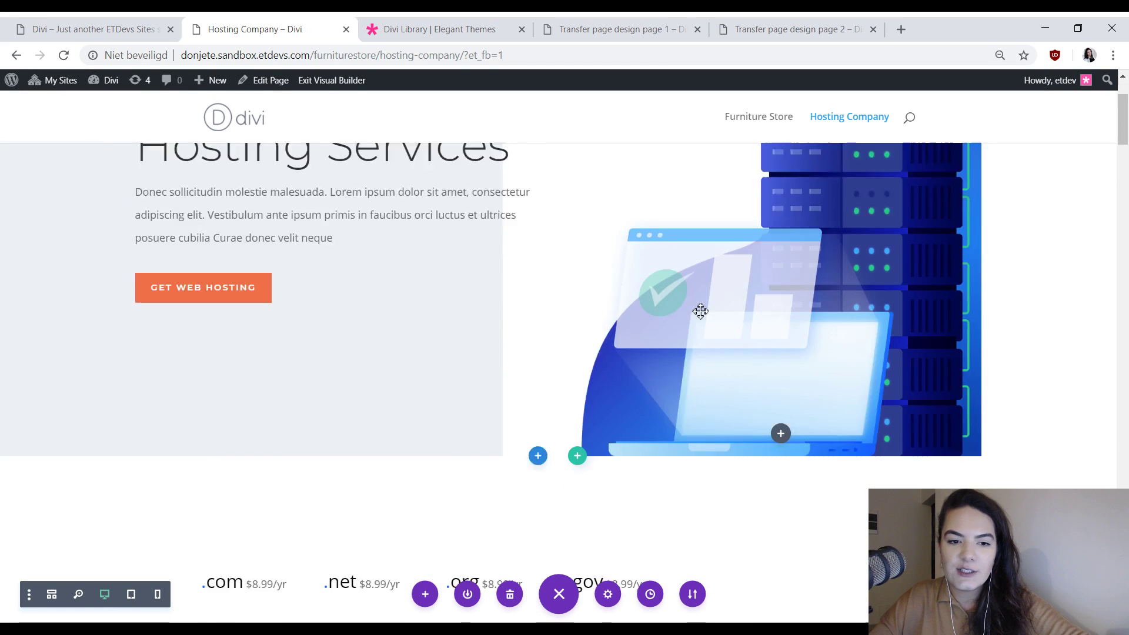
pyautogui.scroll(10, 681, 371)
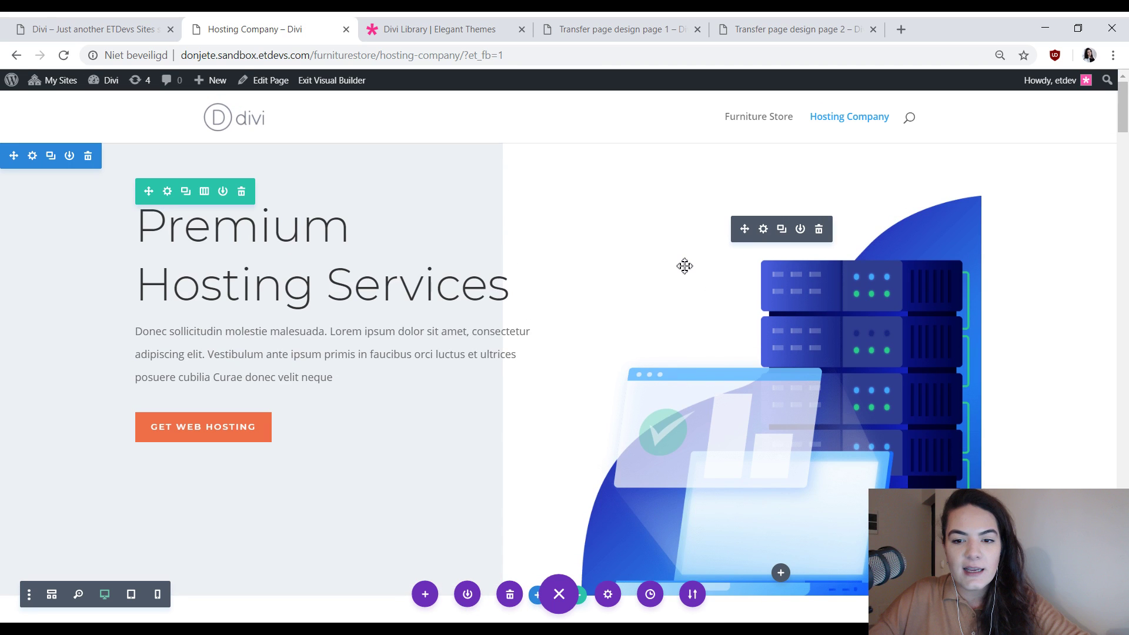
pyautogui.scroll(-5, 472, 289)
pyautogui.scroll(-1, 472, 289)
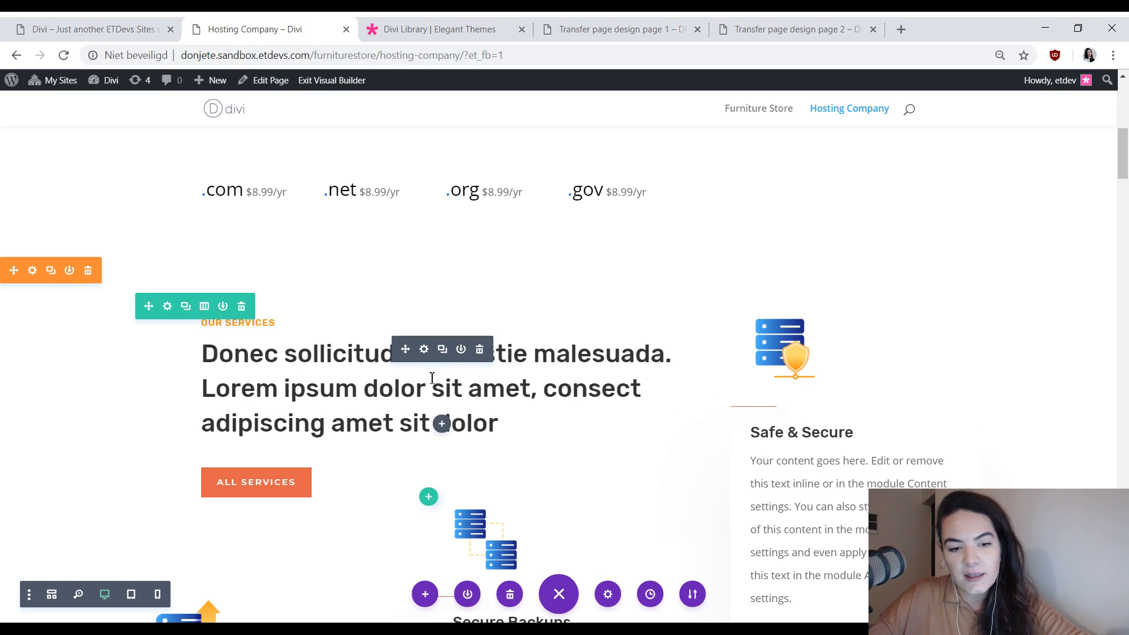
pyautogui.click(424, 349)
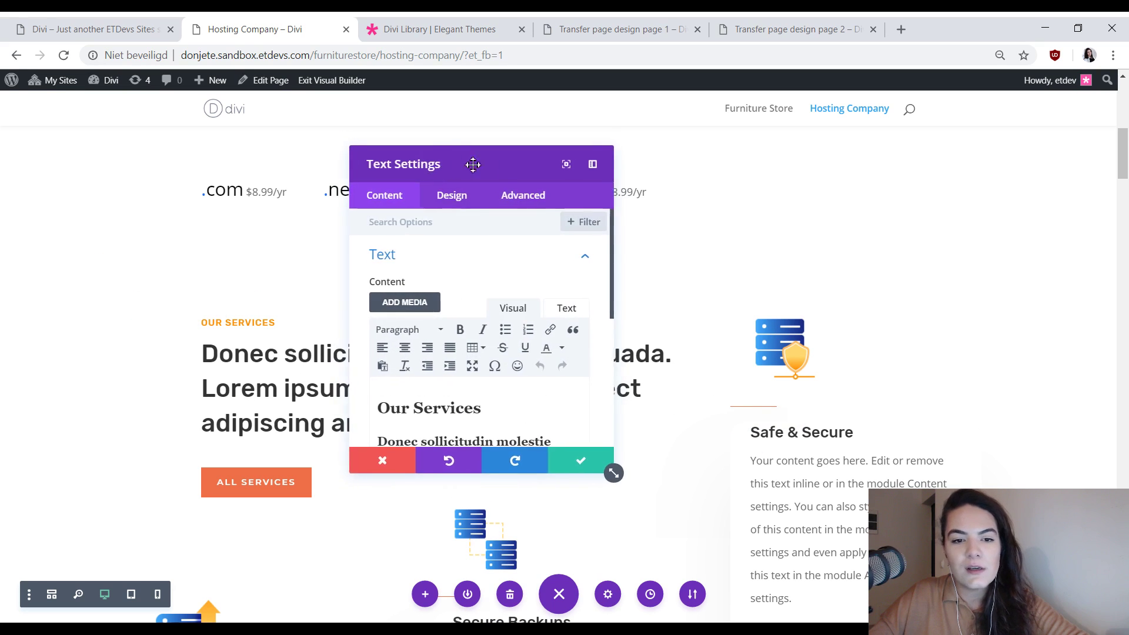
pyautogui.moveTo(471, 164); pyautogui.dragTo(597, 189)
pyautogui.click(574, 222)
pyautogui.click(566, 319)
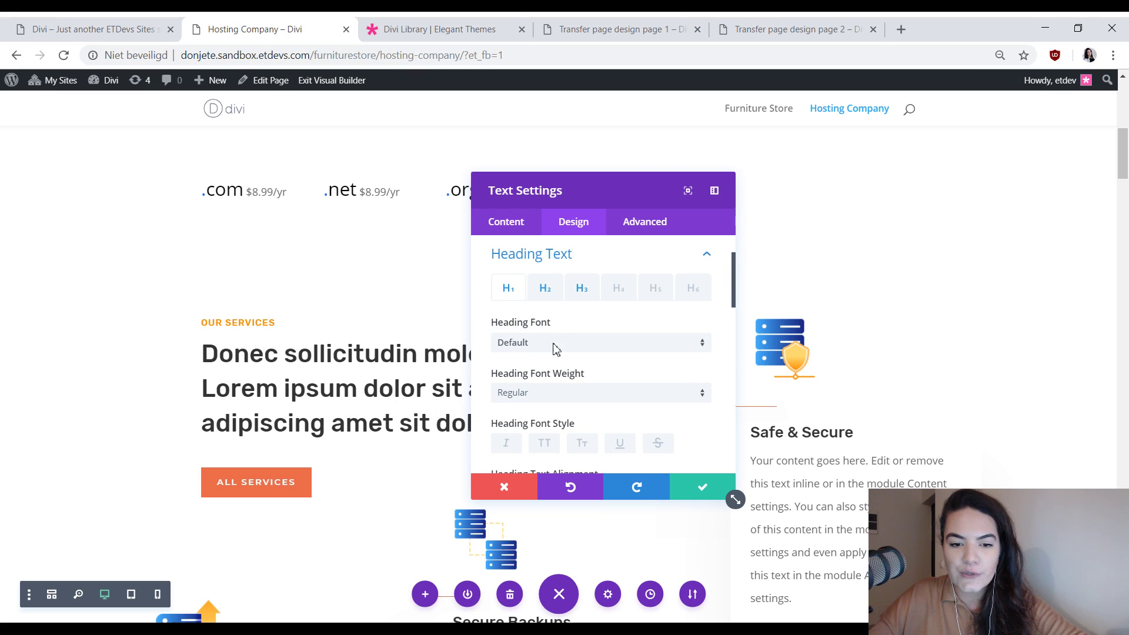
pyautogui.click(551, 289)
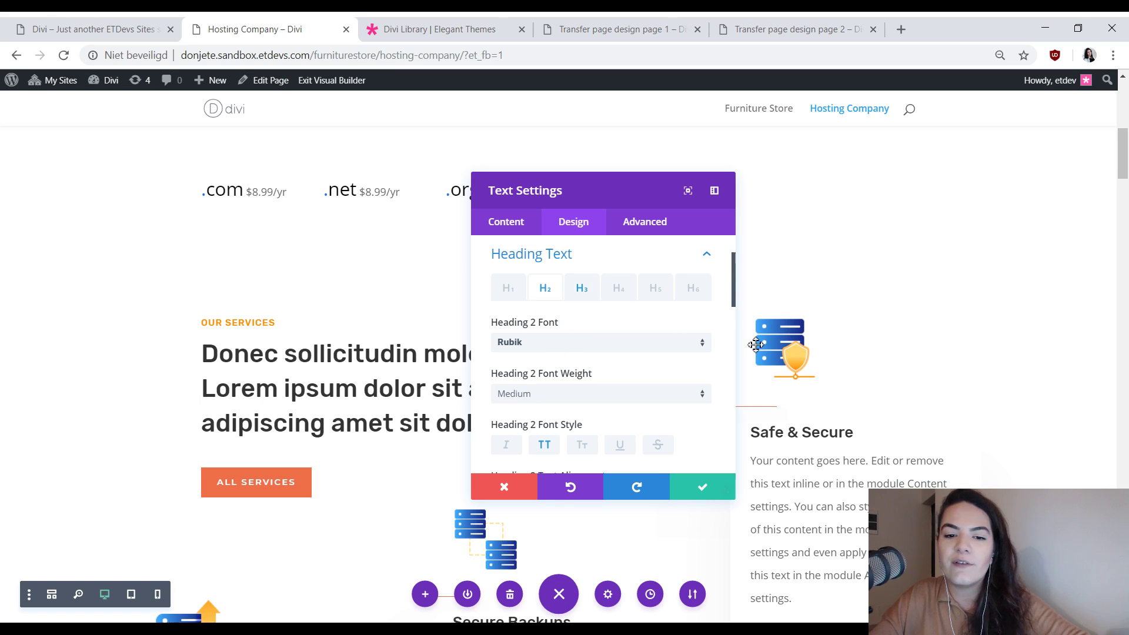
# - Start a Find & Replace on the Rubik Heading 2 font within This Page and open the replacement font choices
pyautogui.rightClick(574, 364)
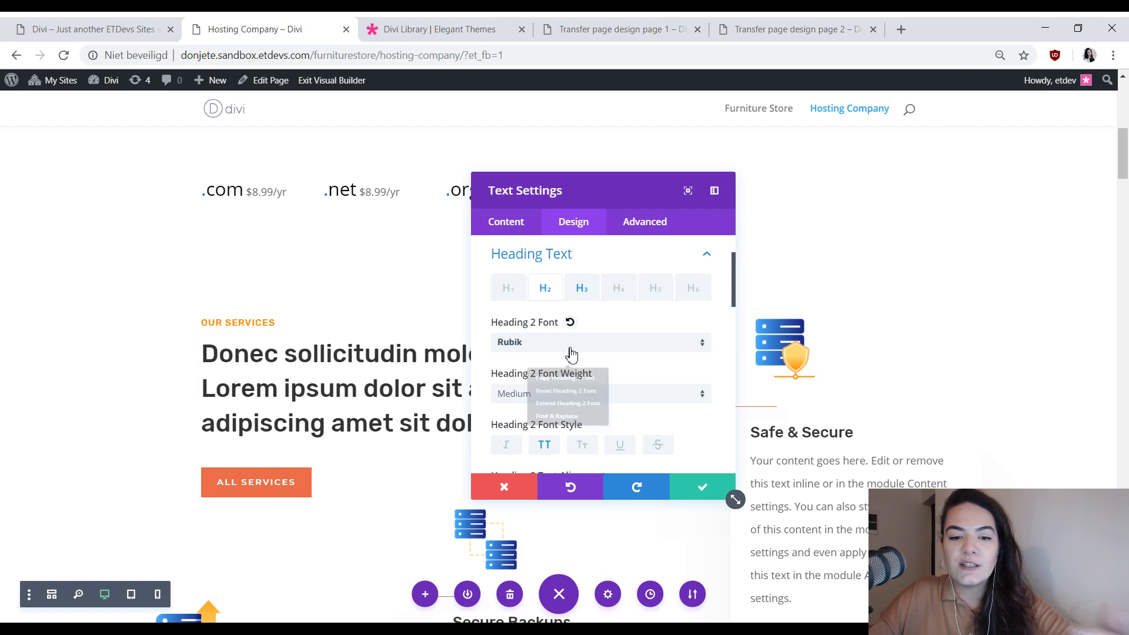
pyautogui.click(561, 431)
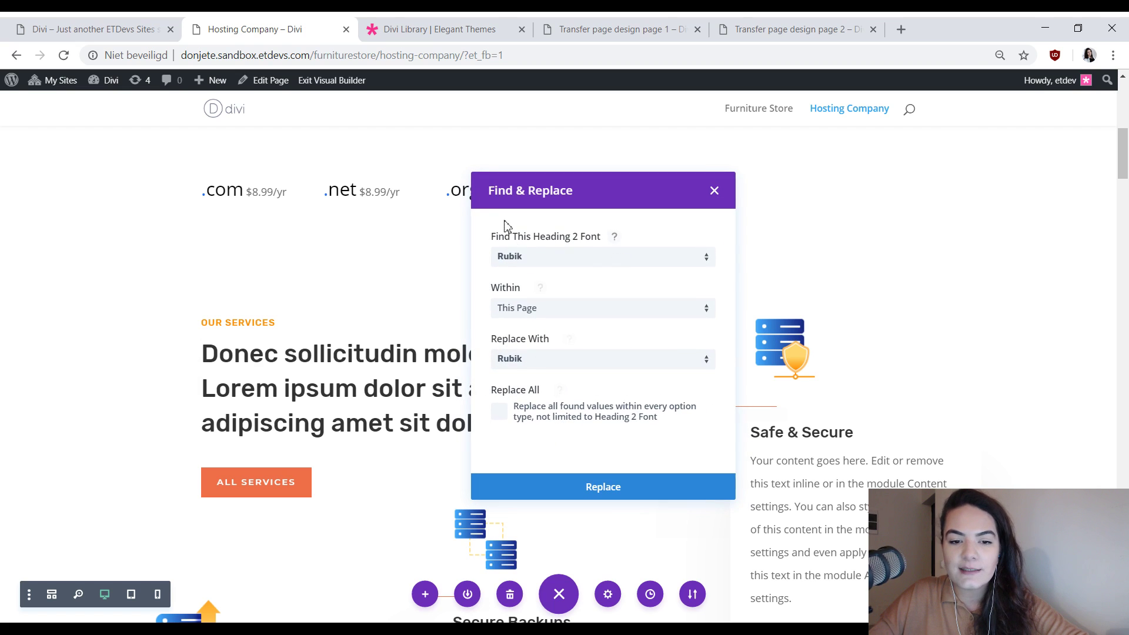
pyautogui.click(604, 358)
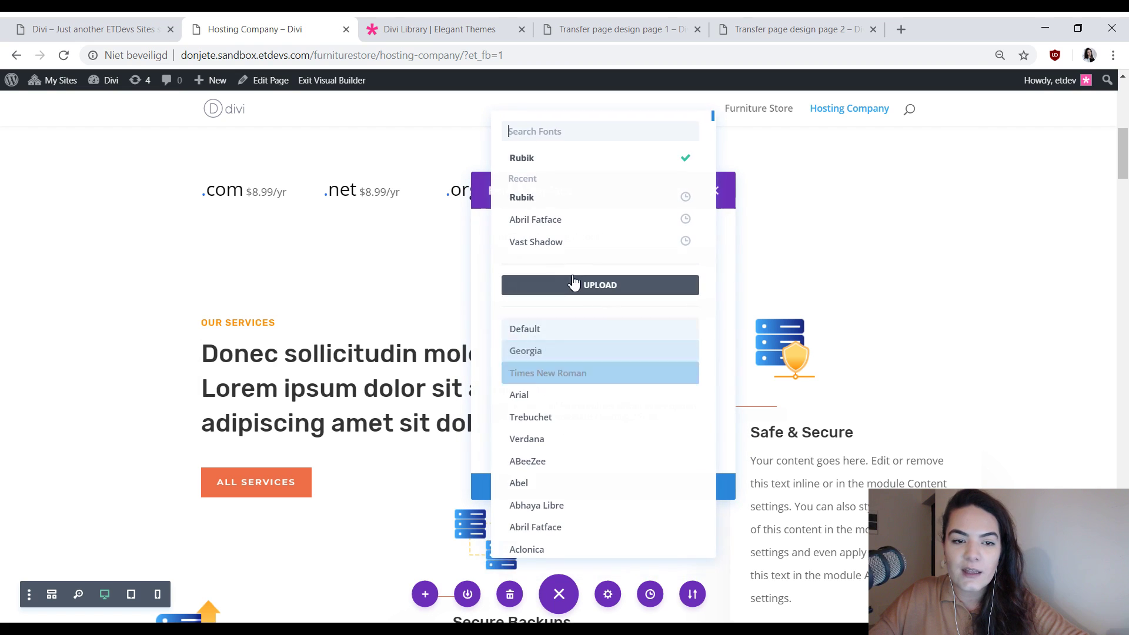
# - Check the heading font of the "Furniture Store & Design" title on the furniture store page, and return to the Hosting Company page
pyautogui.click(73, 26)
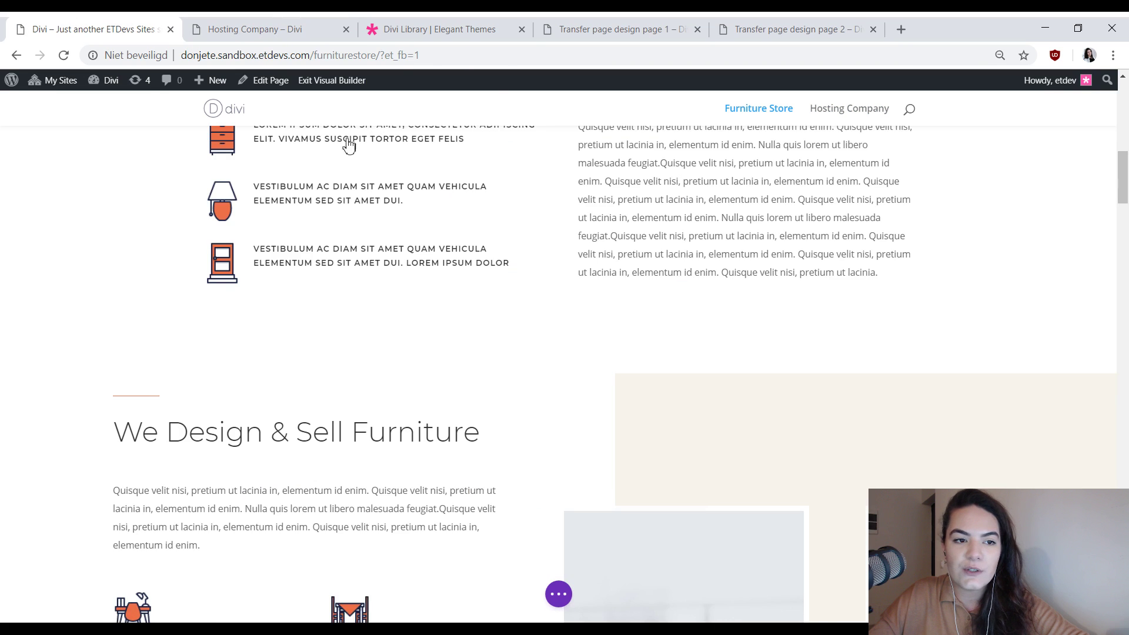
pyautogui.scroll(10, 534, 257)
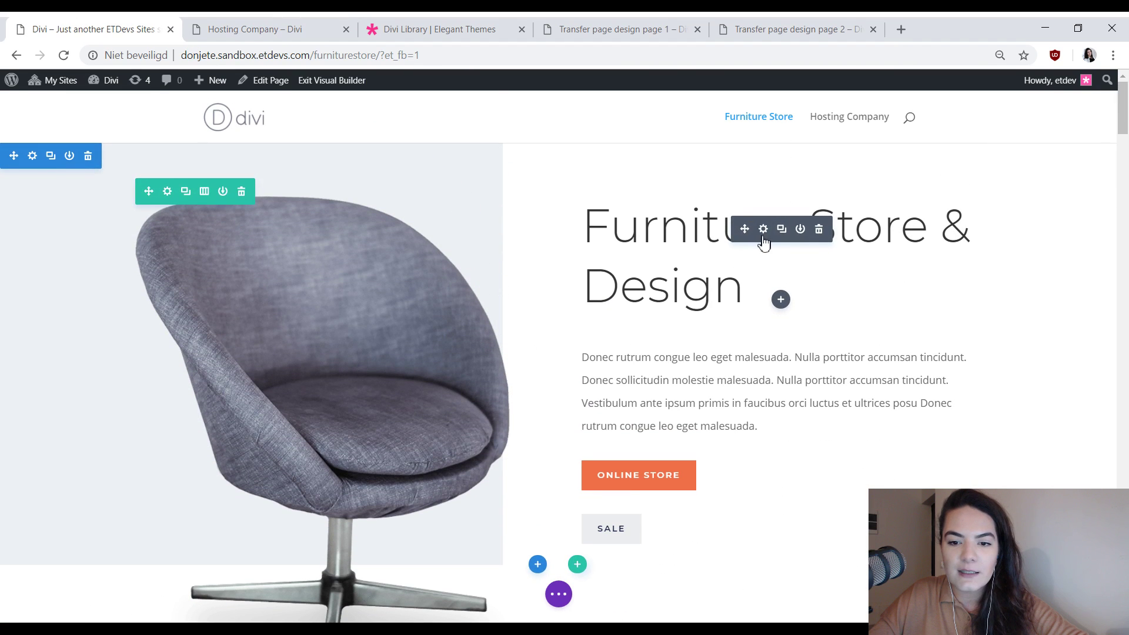
pyautogui.click(763, 229)
pyautogui.click(313, 181)
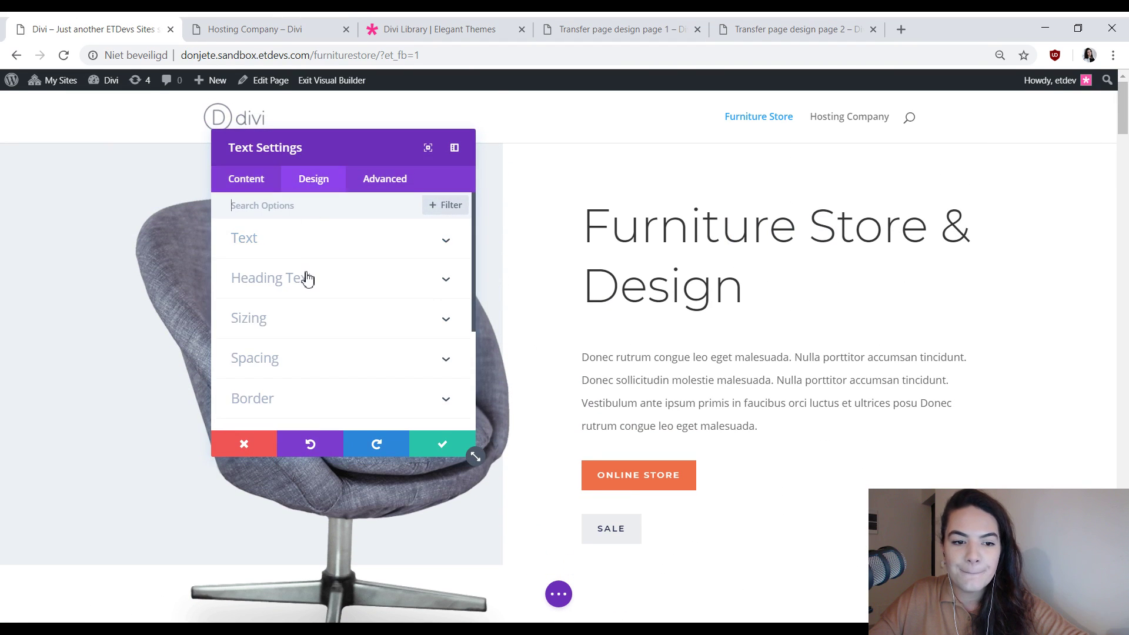
pyautogui.click(305, 276)
pyautogui.scroll(-2, 304, 285)
pyautogui.click(326, 32)
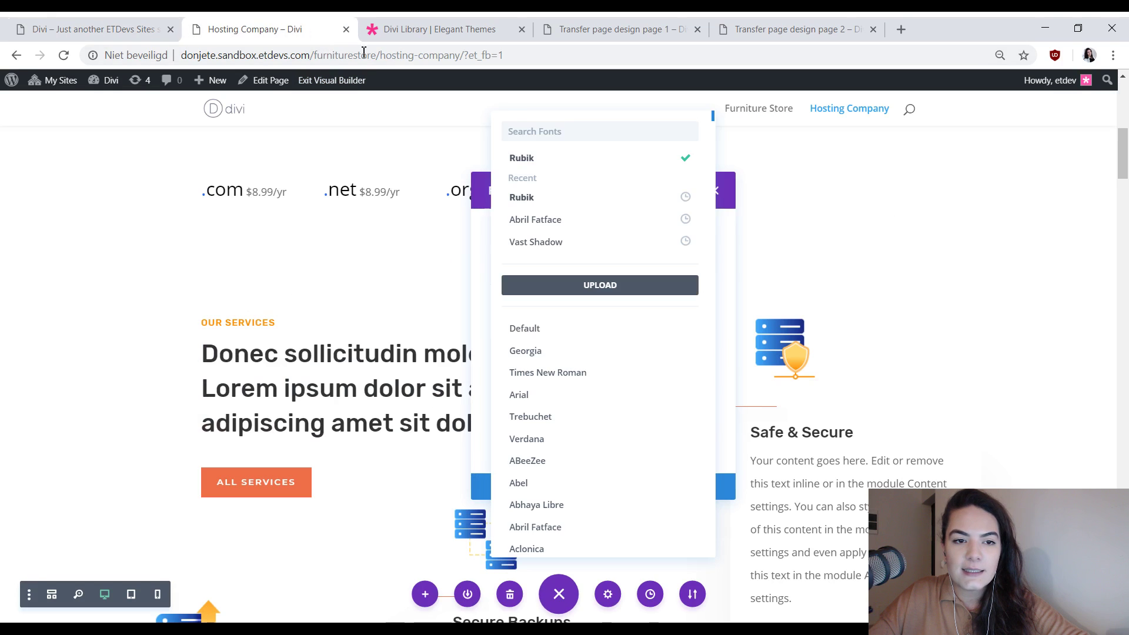
# - Choose Montserrat as the replacement for the Rubik Heading 2 font within This Page, include every option type, and run the replacement
pyautogui.scroll(-1, 593, 361)
pyautogui.scroll(-4, 586, 347)
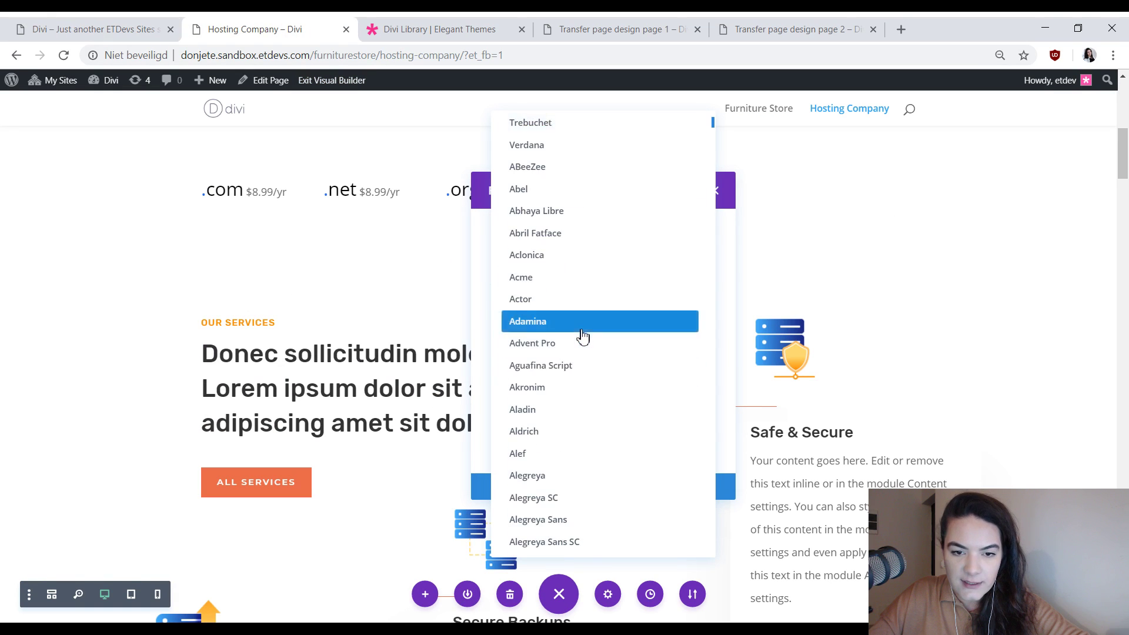
pyautogui.scroll(5, 581, 321)
pyautogui.write('mo')
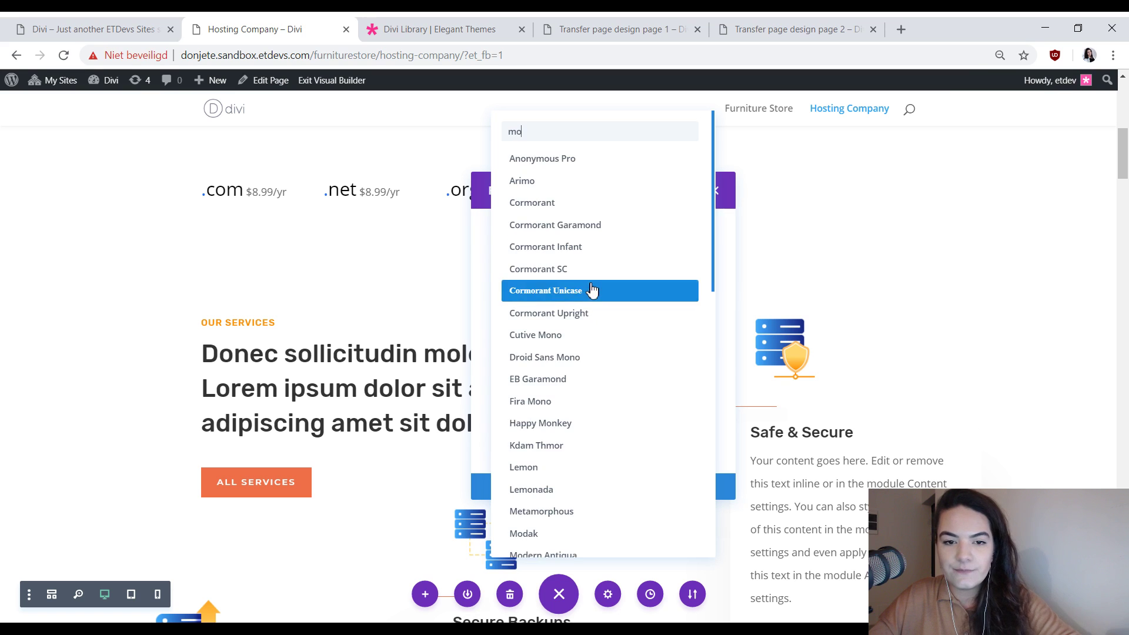
pyautogui.write('nts')
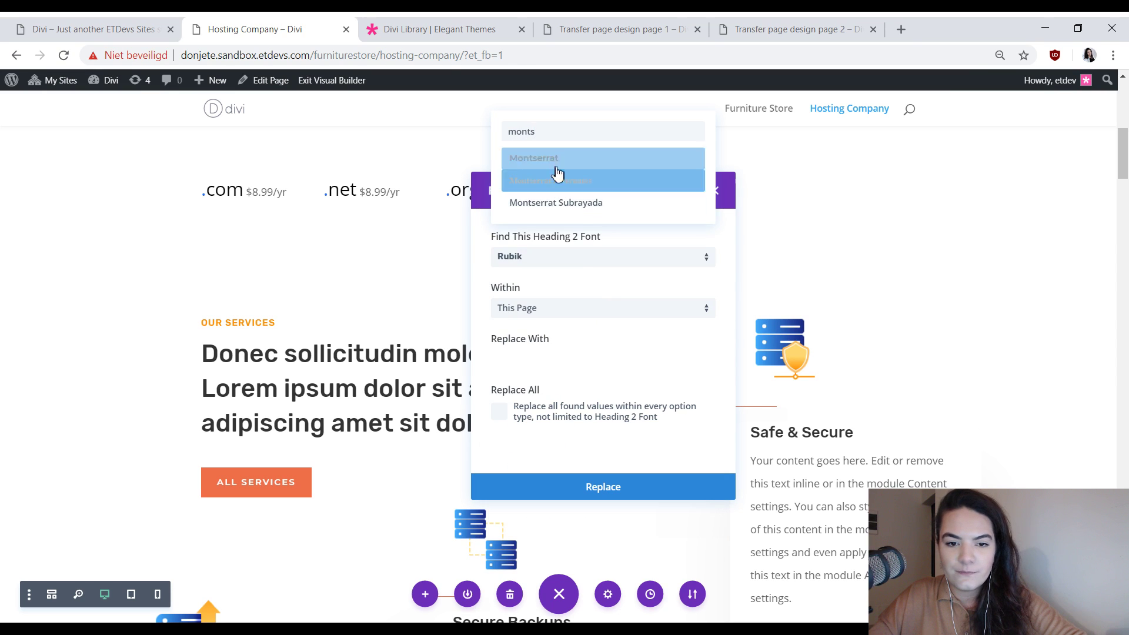
pyautogui.click(558, 171)
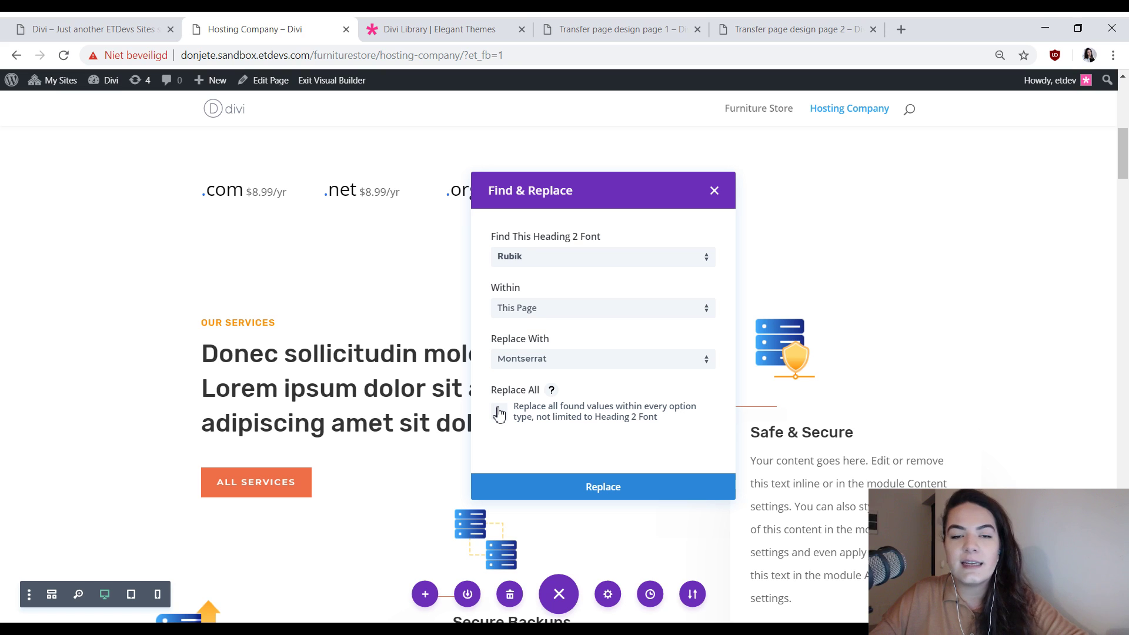
pyautogui.click(499, 412)
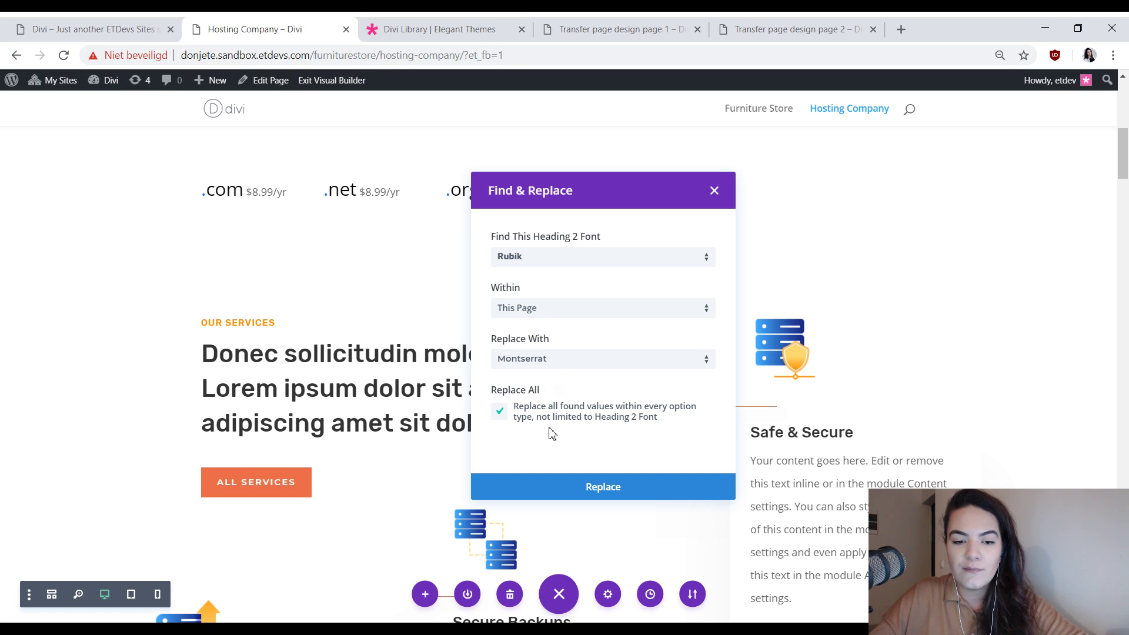
pyautogui.click(607, 490)
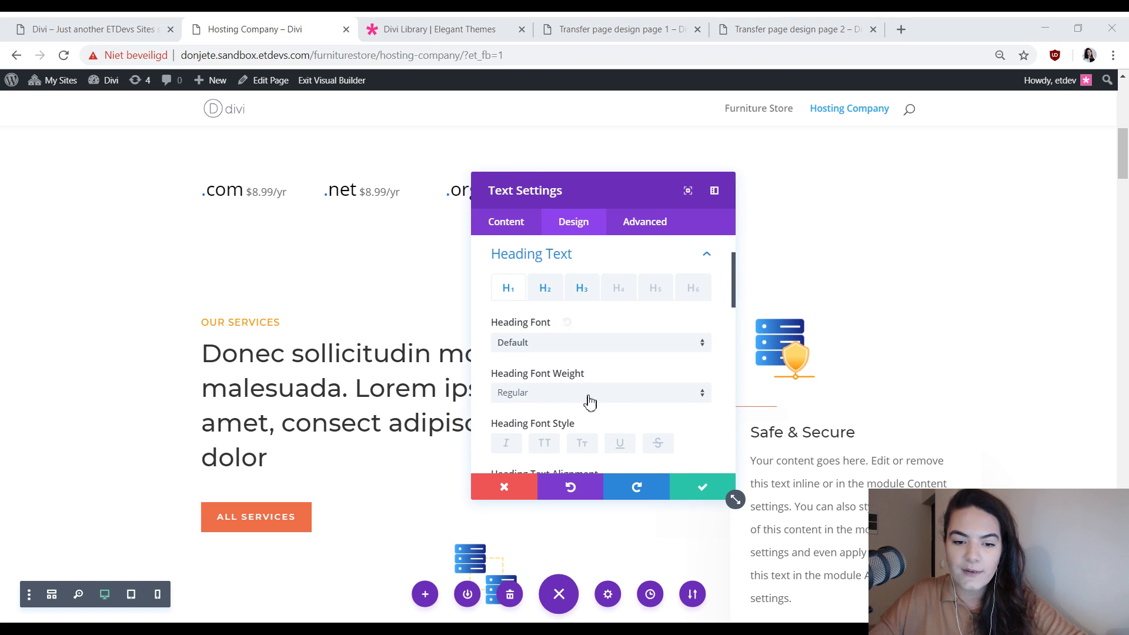
# - Check the heading weight on the furniture store page, and set the Heading Font Weight of the Hosting Company text module to Light
pyautogui.hotkey('ctrl', 'pageup')
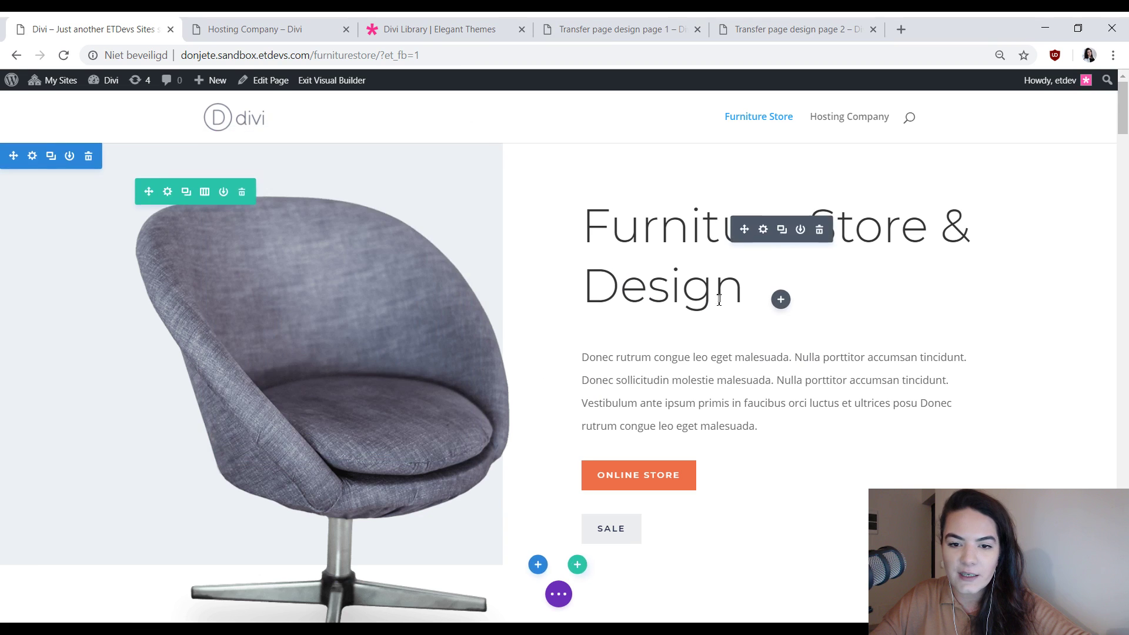
pyautogui.scroll(-15, 759, 300)
pyautogui.click(241, 24)
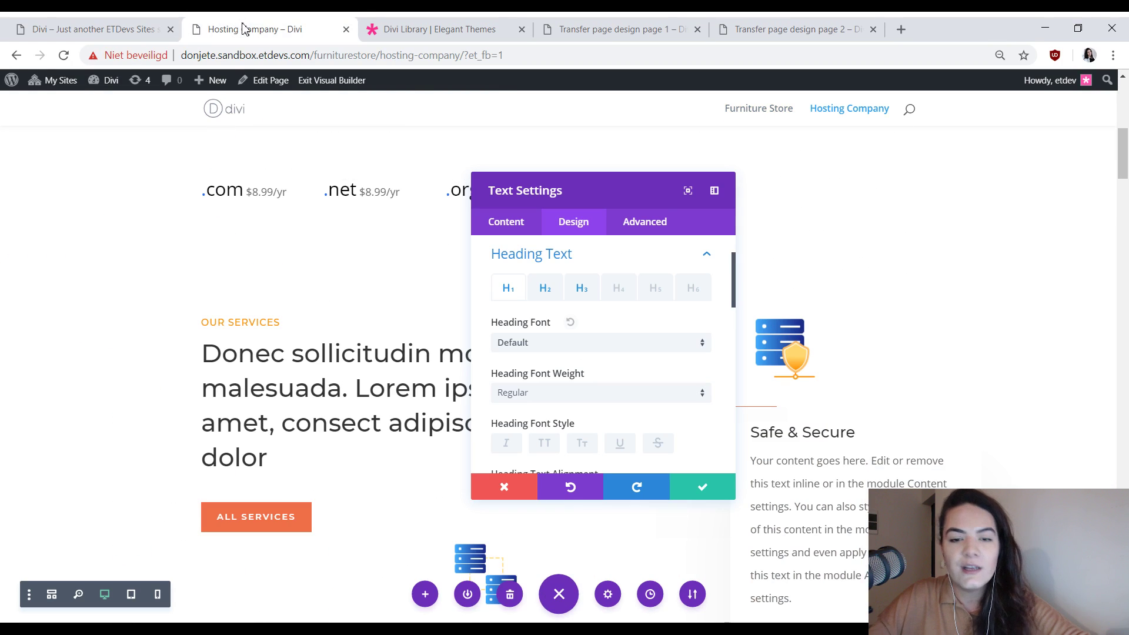
pyautogui.click(597, 397)
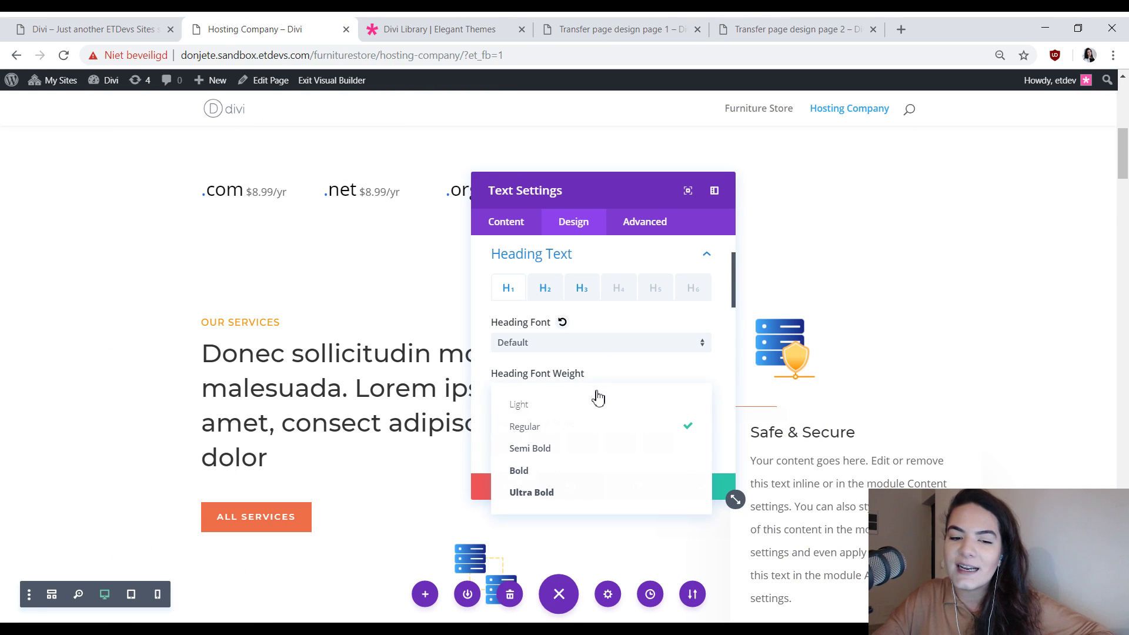
pyautogui.click(595, 405)
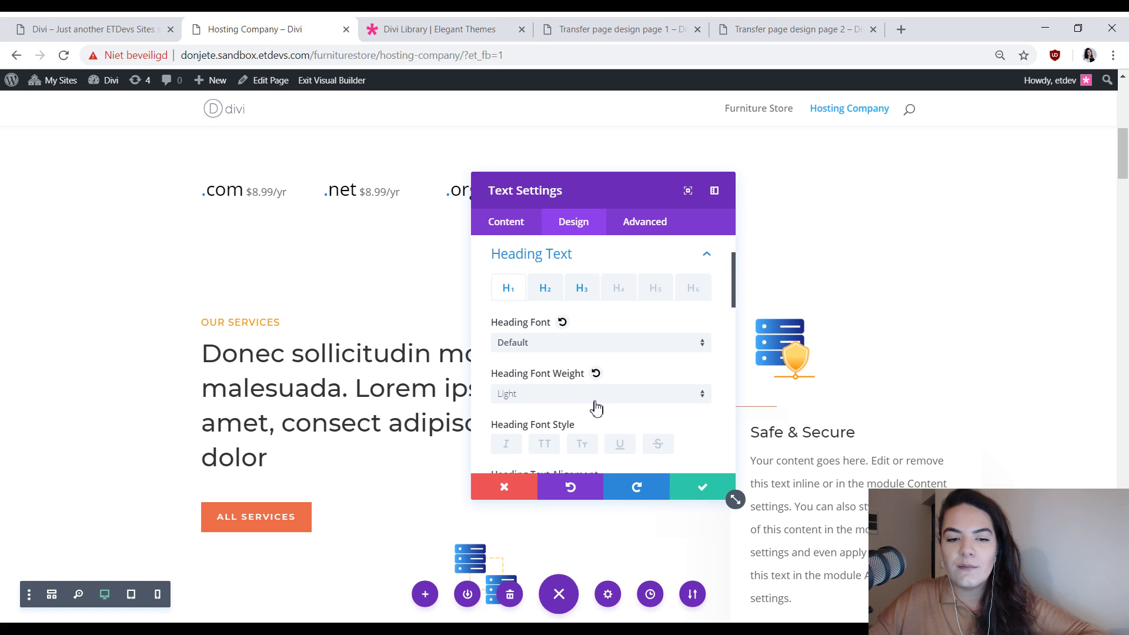
# - Show the text module's Heading 2 options and view the available font weights
pyautogui.click(545, 288)
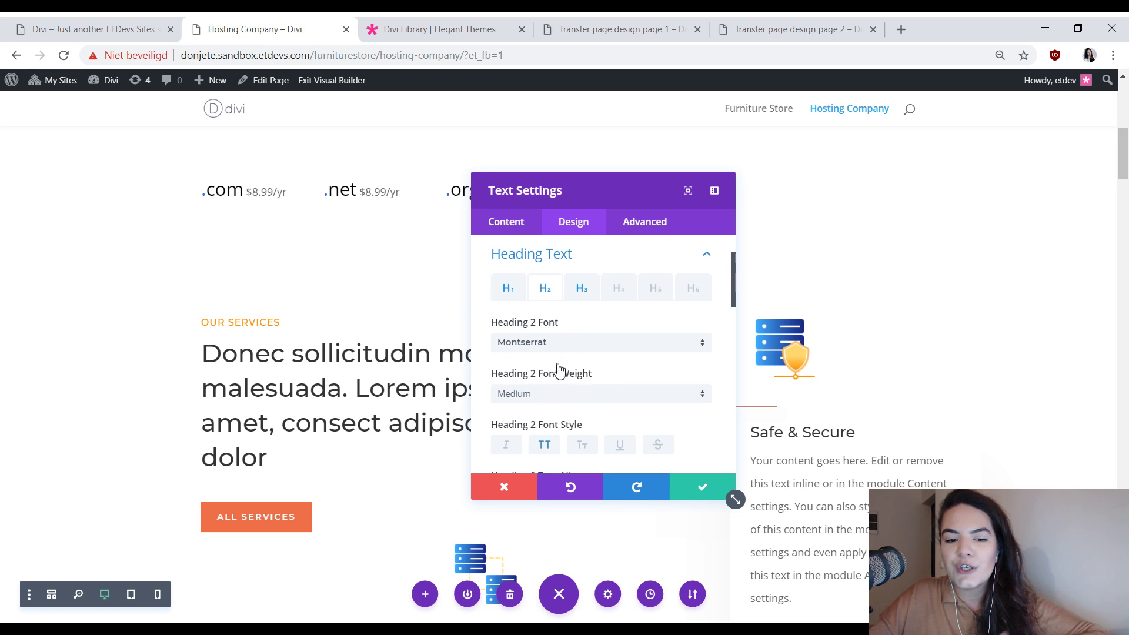
pyautogui.click(560, 394)
pyautogui.click(723, 358)
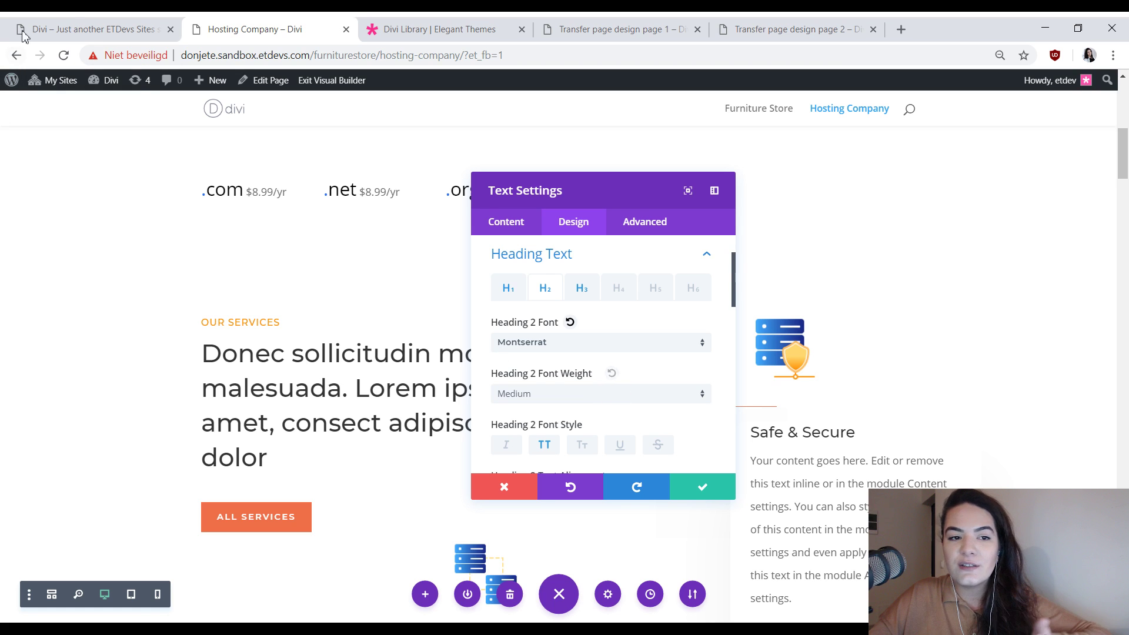
# - Examine the weight of the headings down the furniture store page, and return to the Hosting Company page
pyautogui.click(88, 28)
pyautogui.scroll(6, 629, 399)
pyautogui.scroll(5, 629, 398)
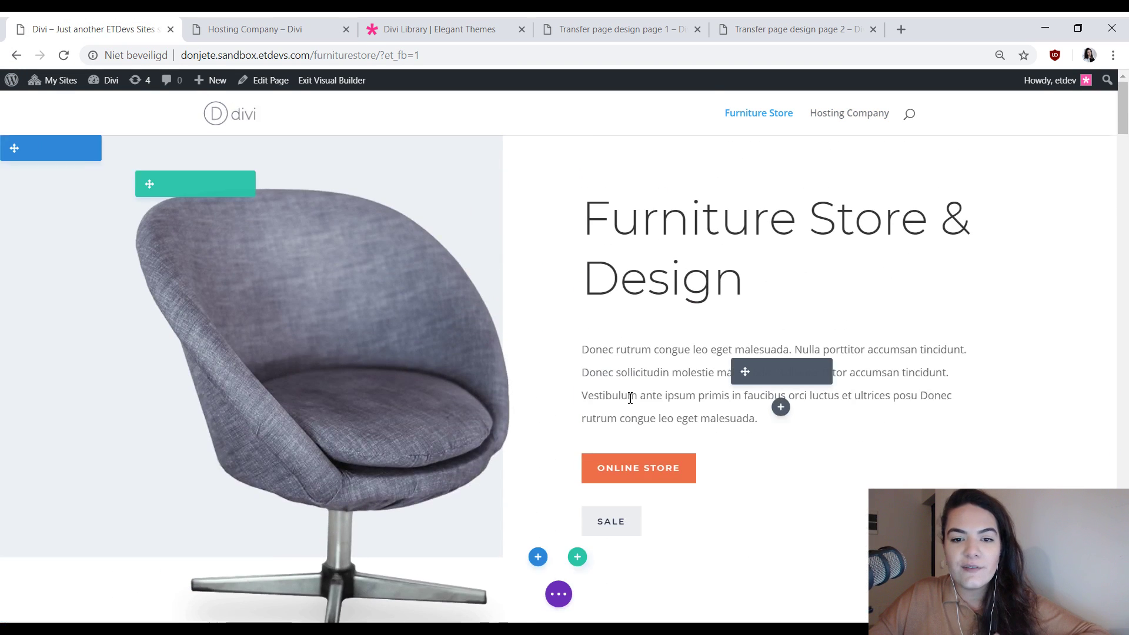
pyautogui.scroll(-10, 504, 365)
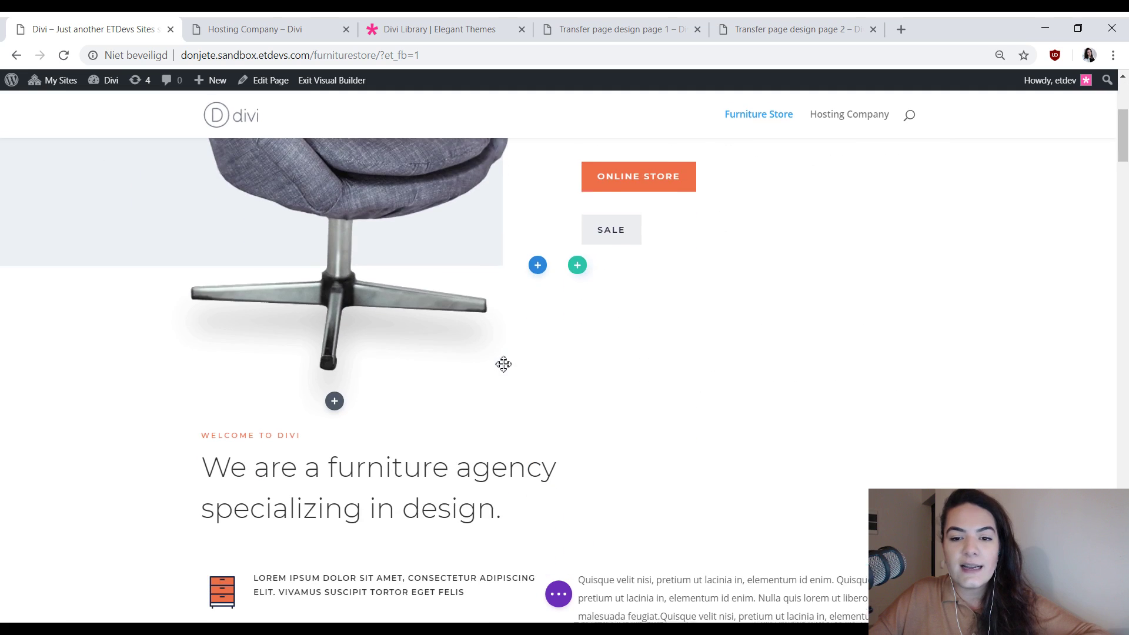
pyautogui.scroll(-5, 504, 365)
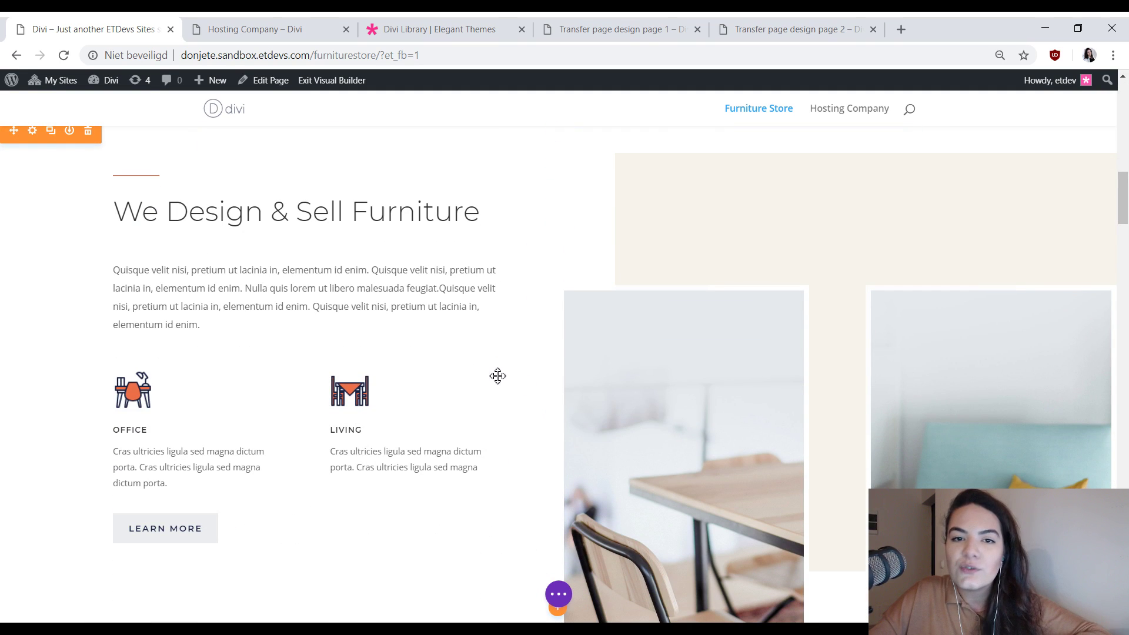
pyautogui.scroll(10, 497, 373)
pyautogui.scroll(6, 493, 373)
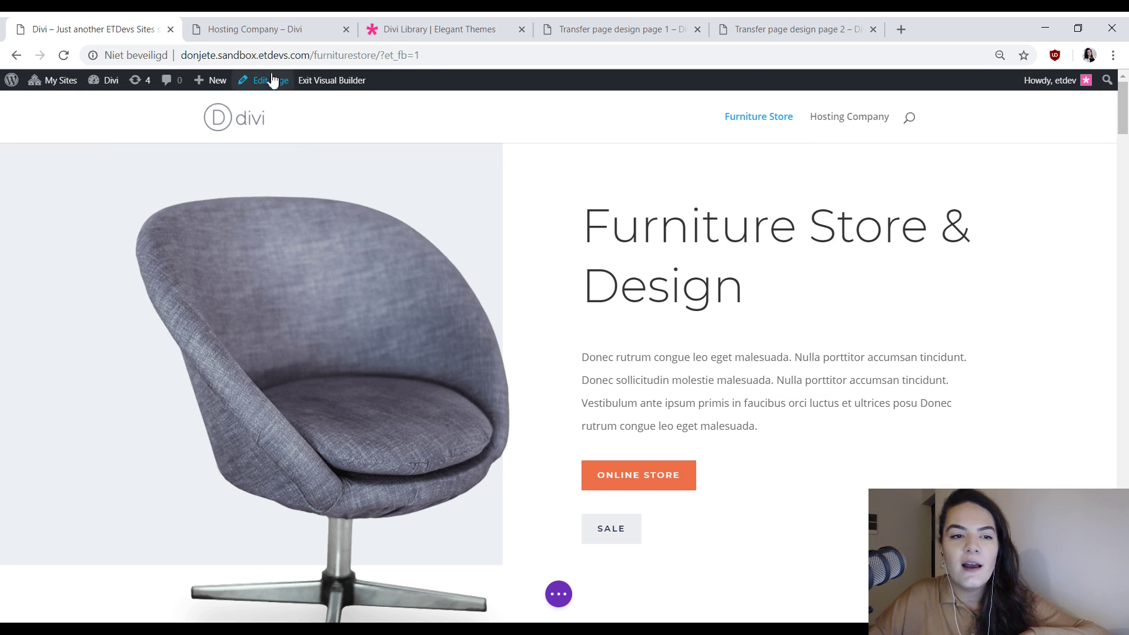
pyautogui.click(254, 31)
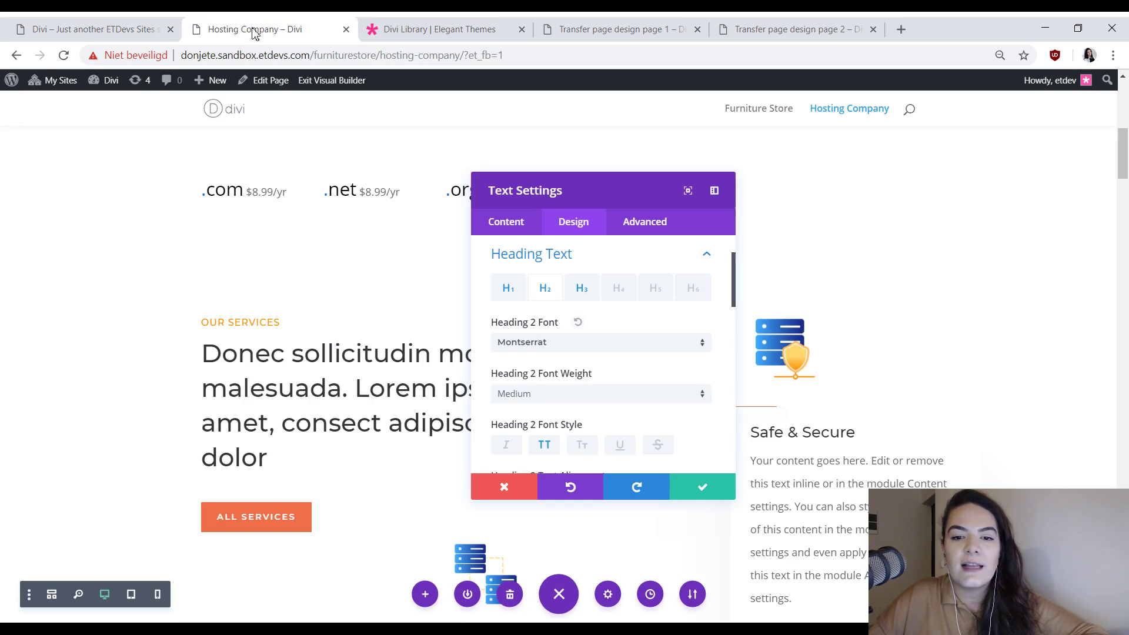
# - Find & Replace the Medium Heading 2 font weight with Light for every option type within This Page, and save the text module
pyautogui.rightClick(571, 402)
pyautogui.click(562, 474)
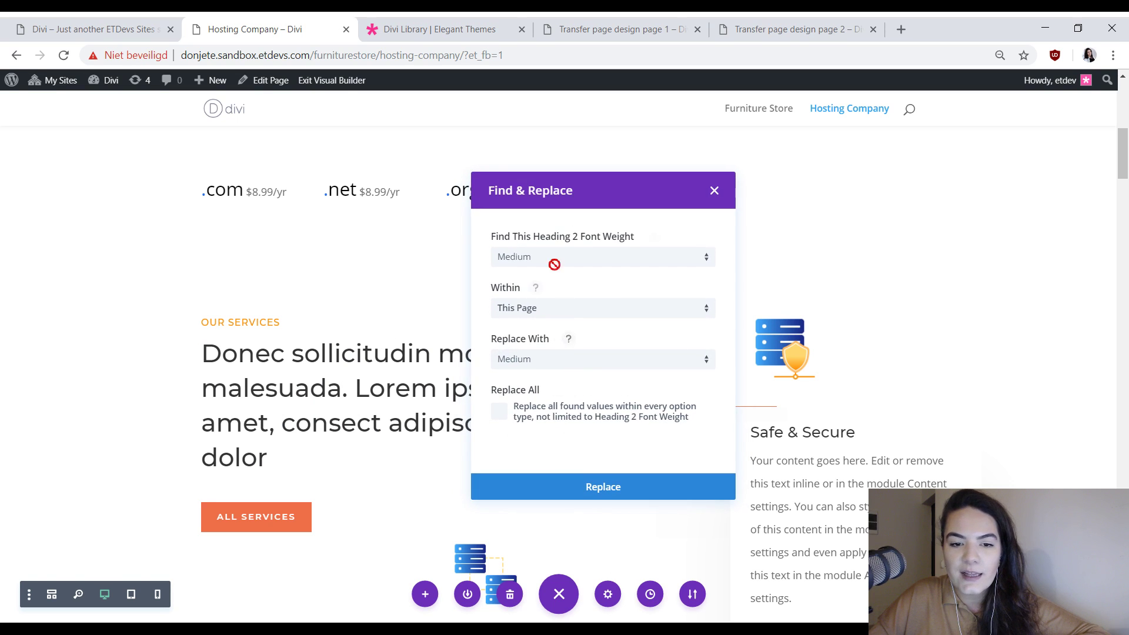
pyautogui.click(579, 364)
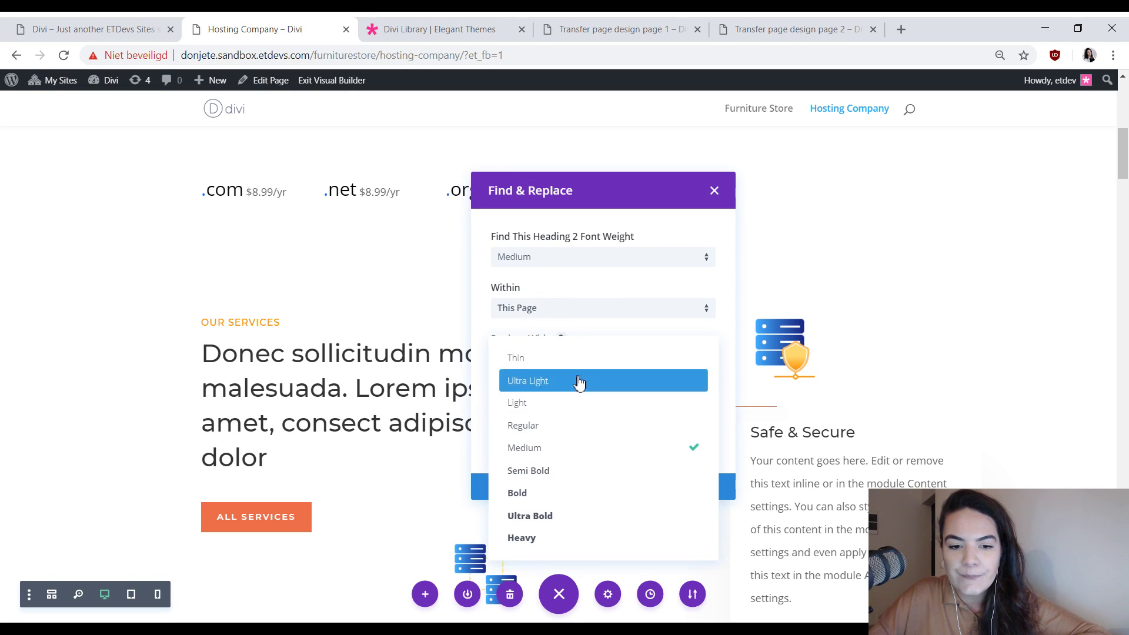
pyautogui.click(557, 405)
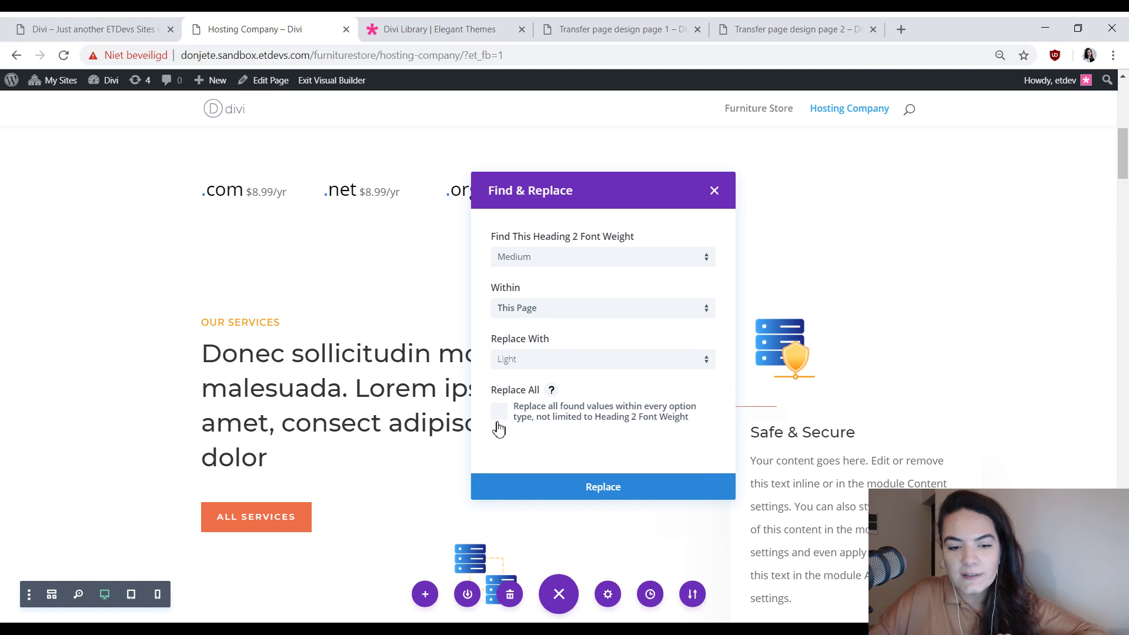
pyautogui.click(620, 495)
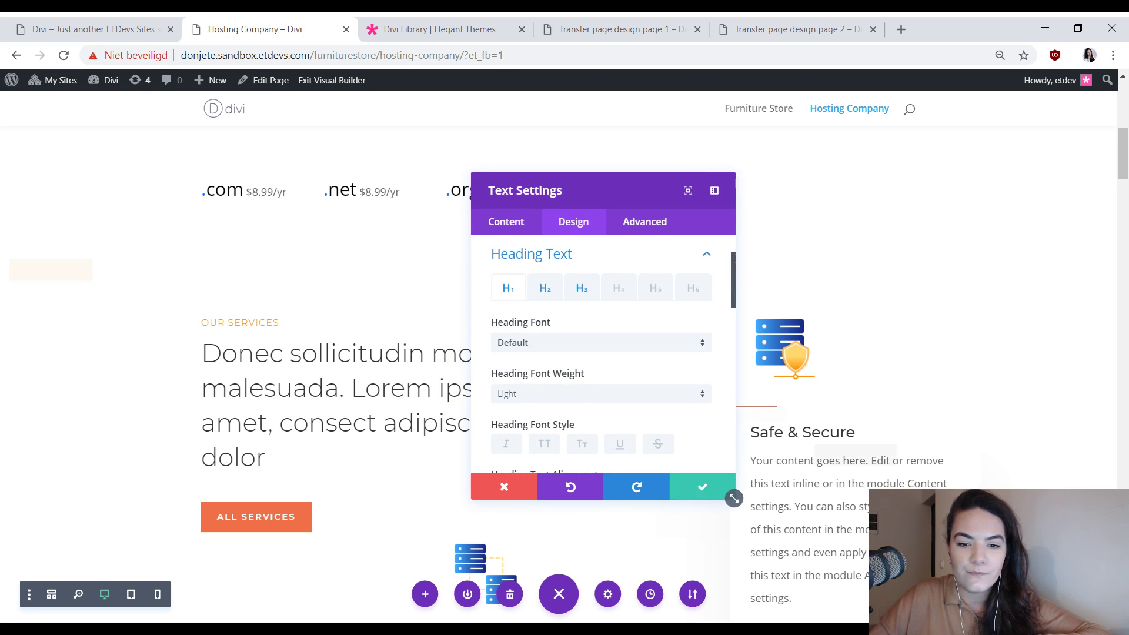
pyautogui.click(720, 490)
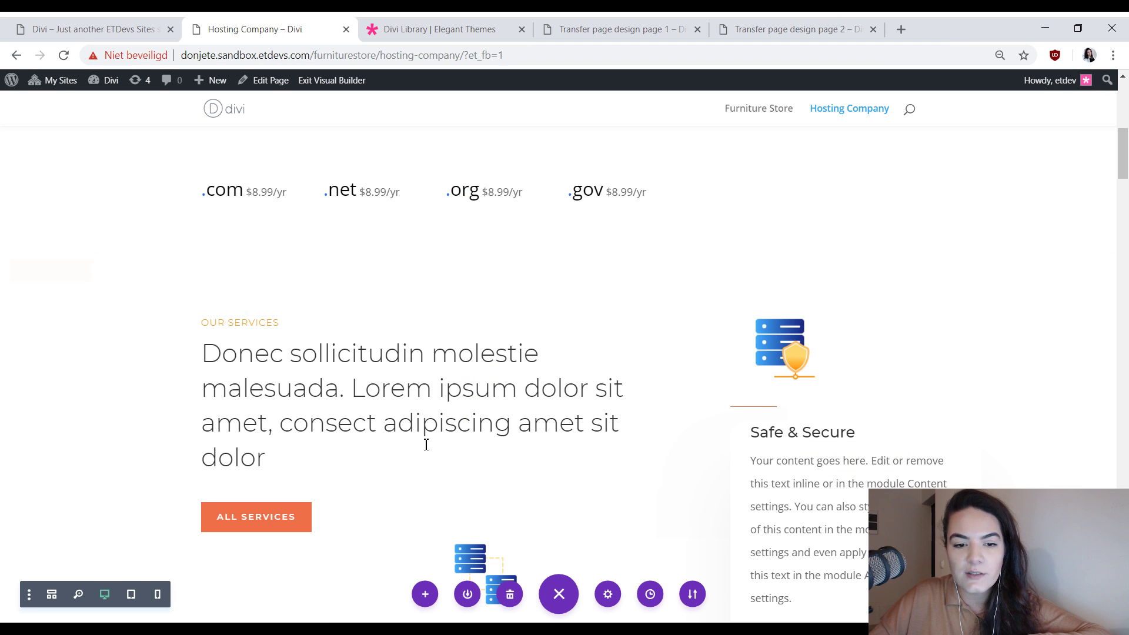
# - Compare the corner styling of the furniture store page's boxes with the Hosting Company page's service cards, and return to those cards
pyautogui.scroll(10, 426, 445)
pyautogui.click(94, 28)
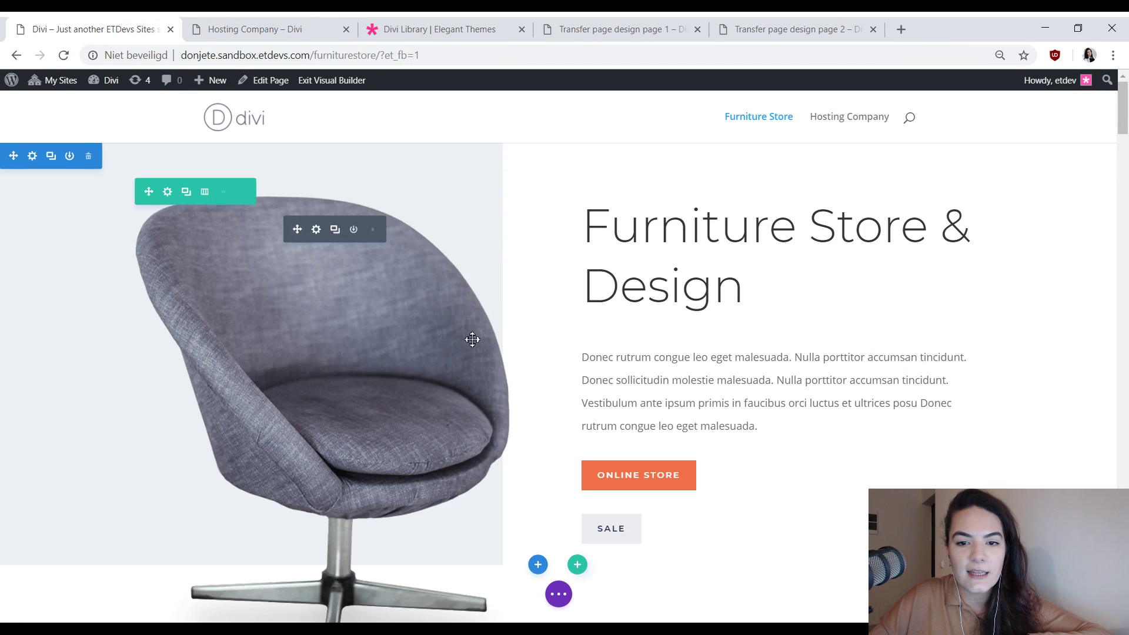
pyautogui.scroll(-20, 472, 339)
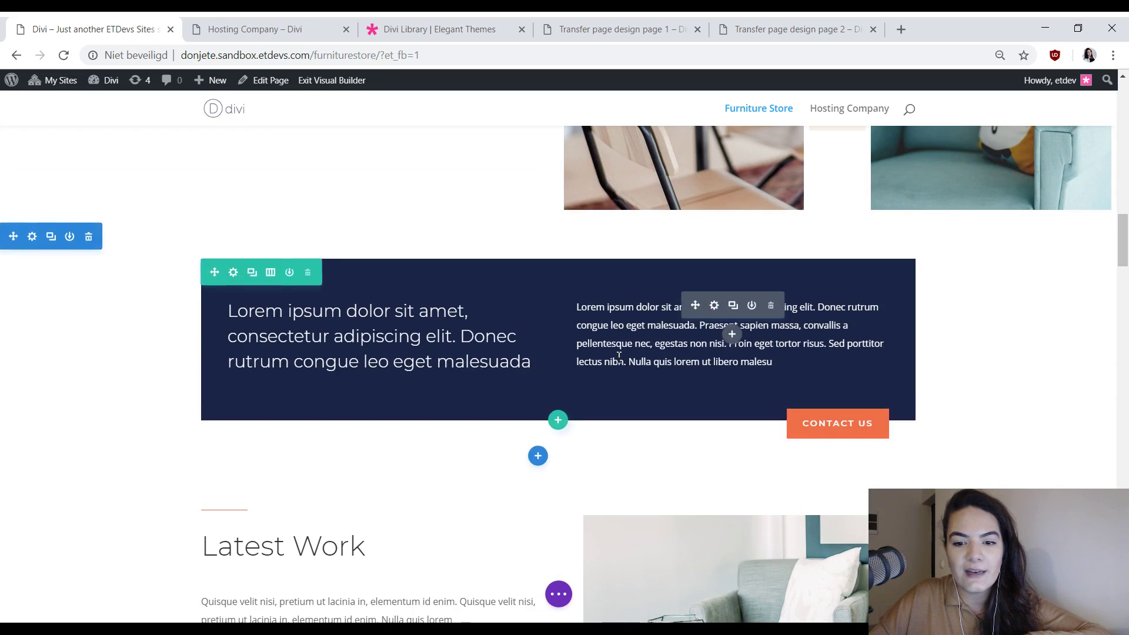
pyautogui.scroll(8, 619, 355)
pyautogui.click(259, 29)
pyautogui.scroll(-10, 622, 327)
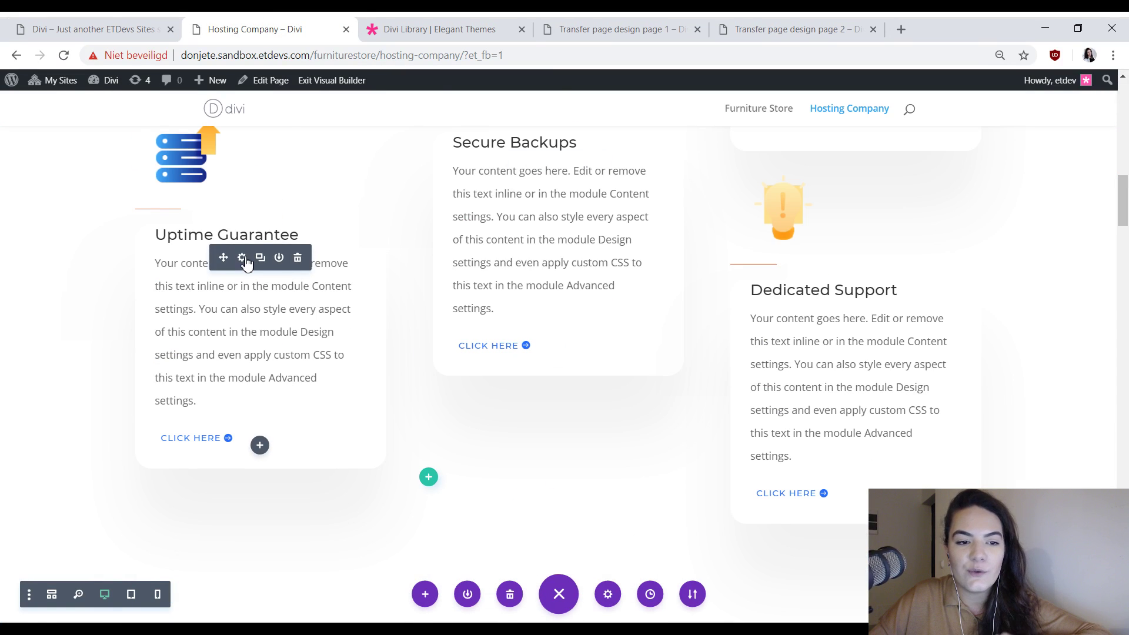
pyautogui.click(121, 26)
pyautogui.scroll(4, 760, 328)
pyautogui.scroll(10, 760, 327)
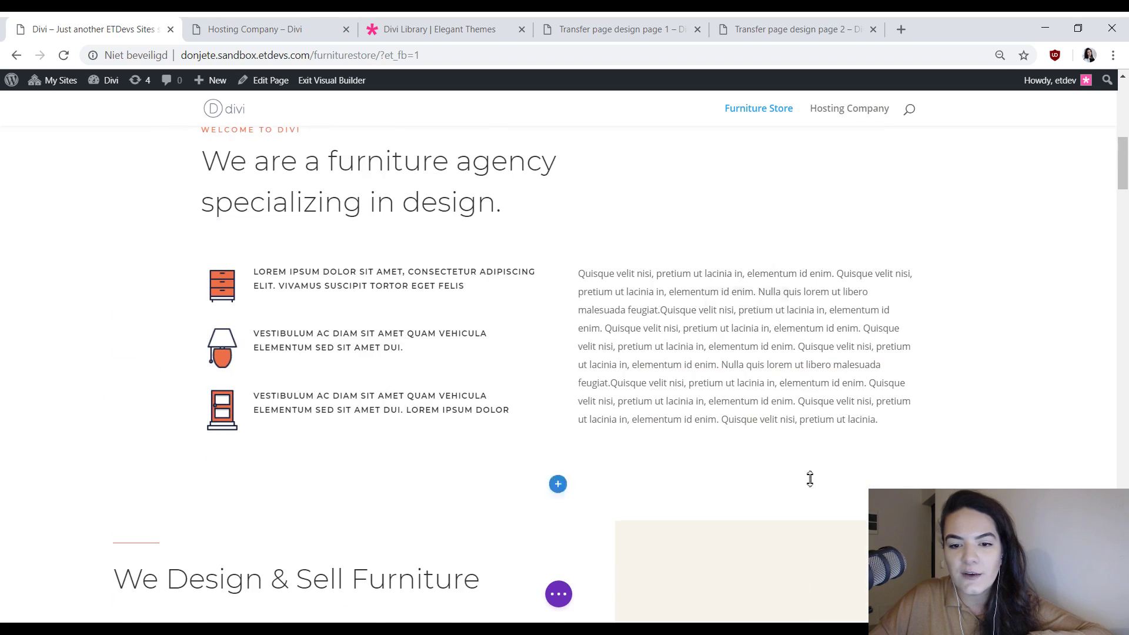
pyautogui.scroll(-8, 527, 371)
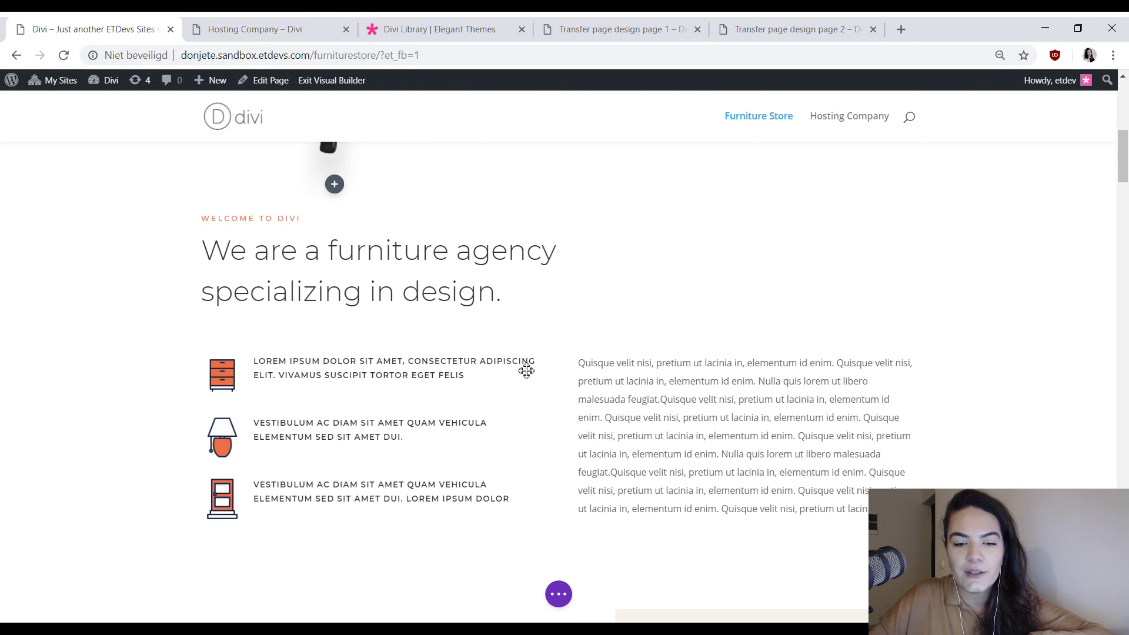
pyautogui.scroll(-15, 527, 371)
pyautogui.scroll(-5, 527, 371)
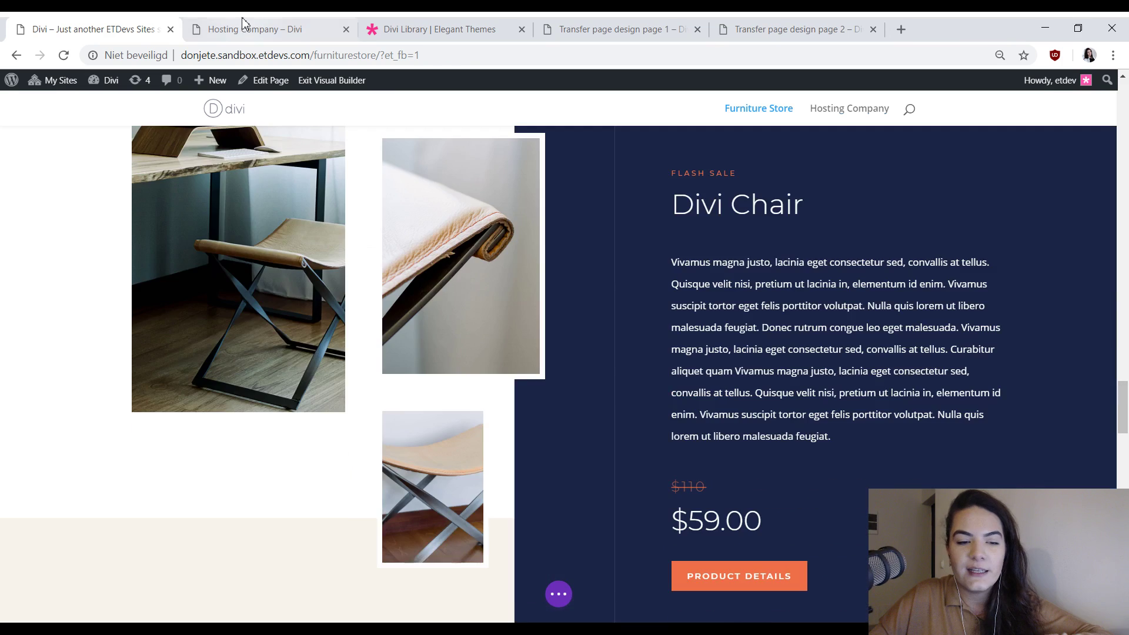
pyautogui.click(253, 29)
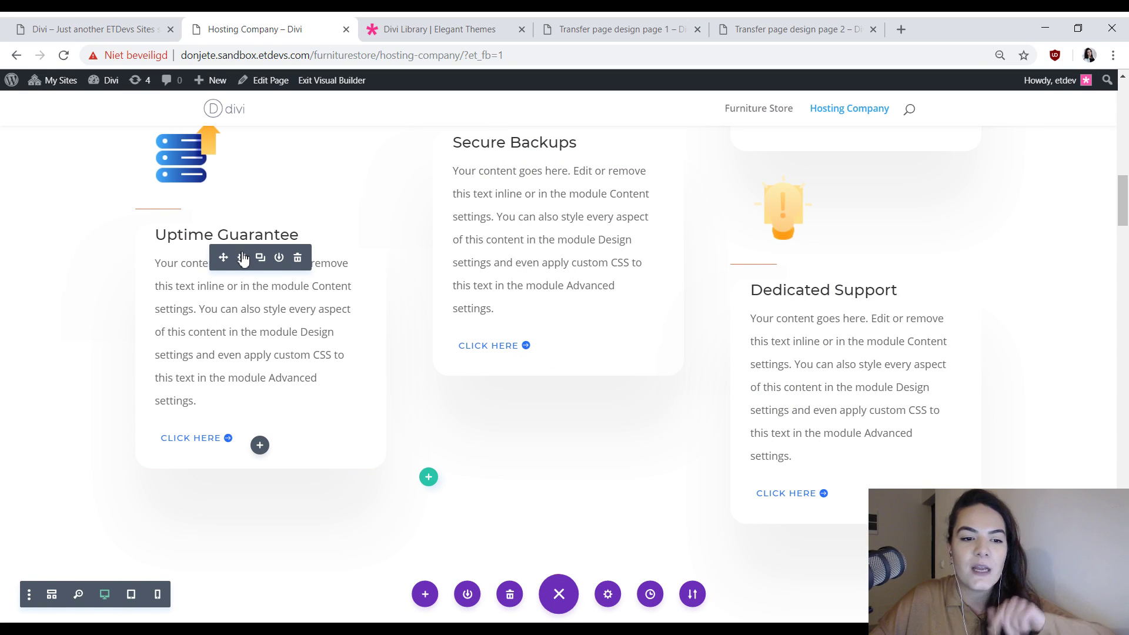
# - Find & Replace the "Uptime Guarantee" call to action's 24px rounded corners with 0px within This Page, and save the module
pyautogui.click(242, 258)
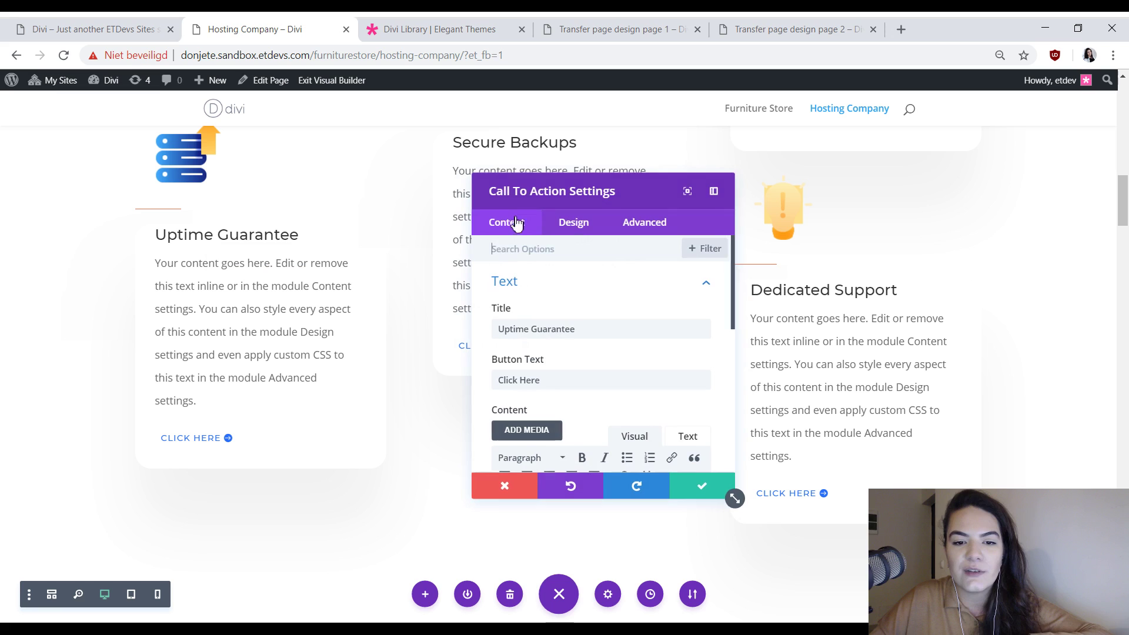
pyautogui.click(562, 225)
pyautogui.scroll(-3, 594, 379)
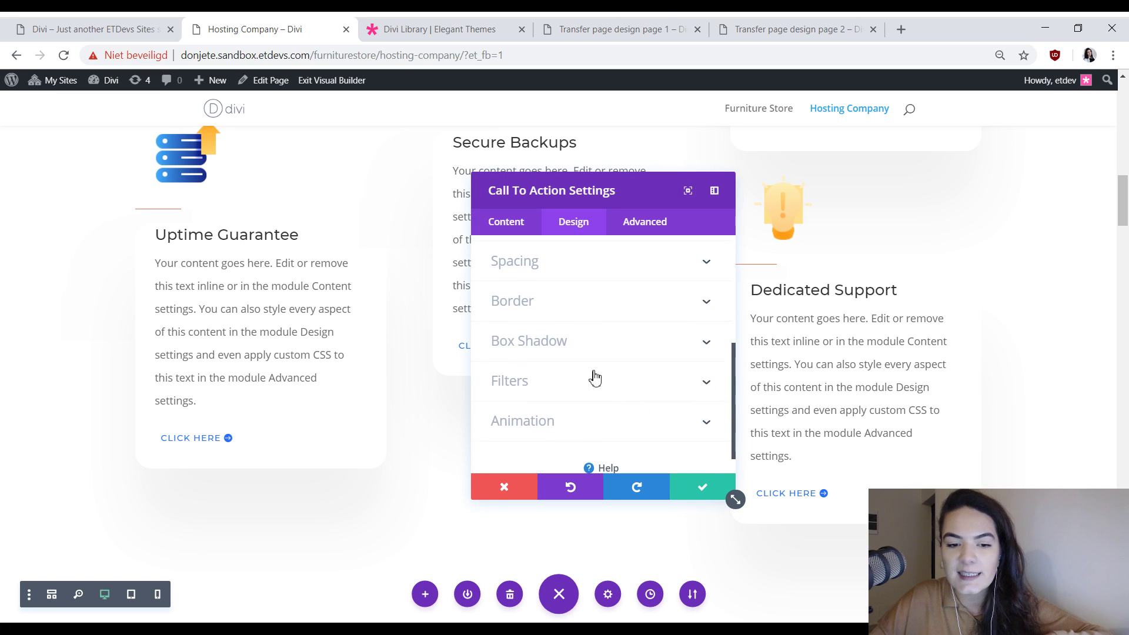
pyautogui.click(574, 316)
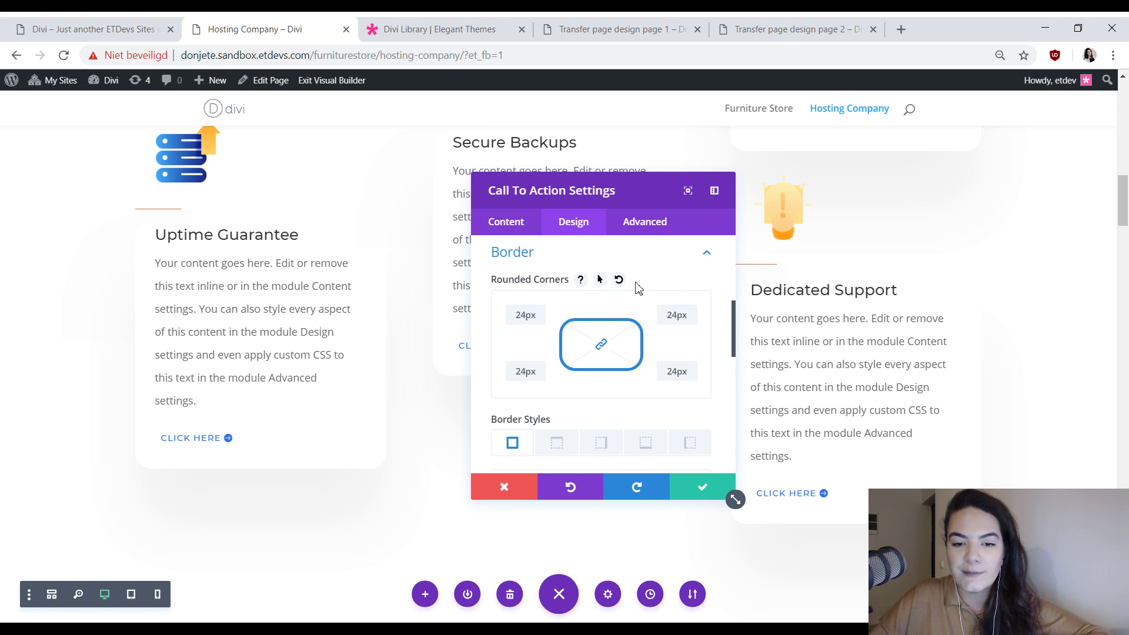
pyautogui.rightClick(573, 287)
pyautogui.click(645, 362)
pyautogui.scroll(-1, 552, 382)
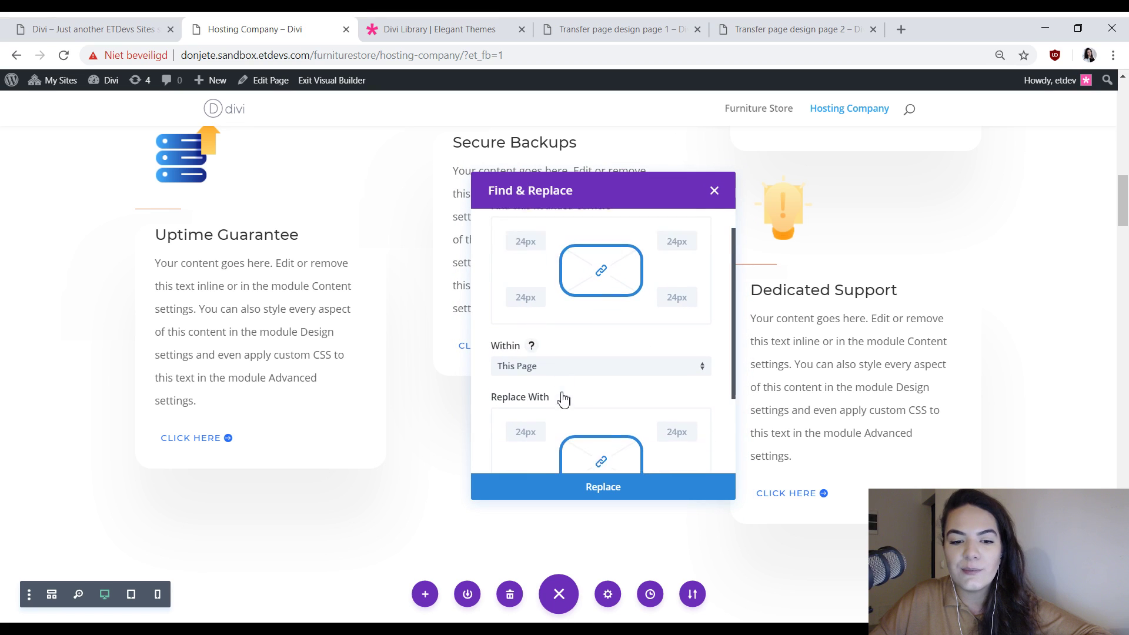
pyautogui.scroll(-1, 563, 400)
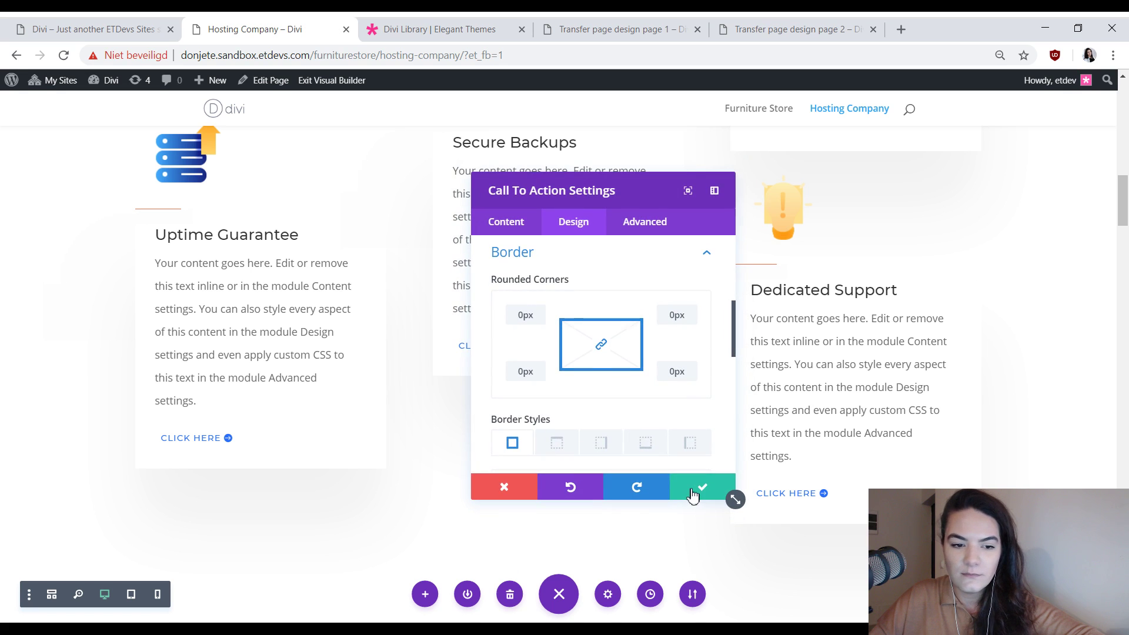
pyautogui.click(694, 493)
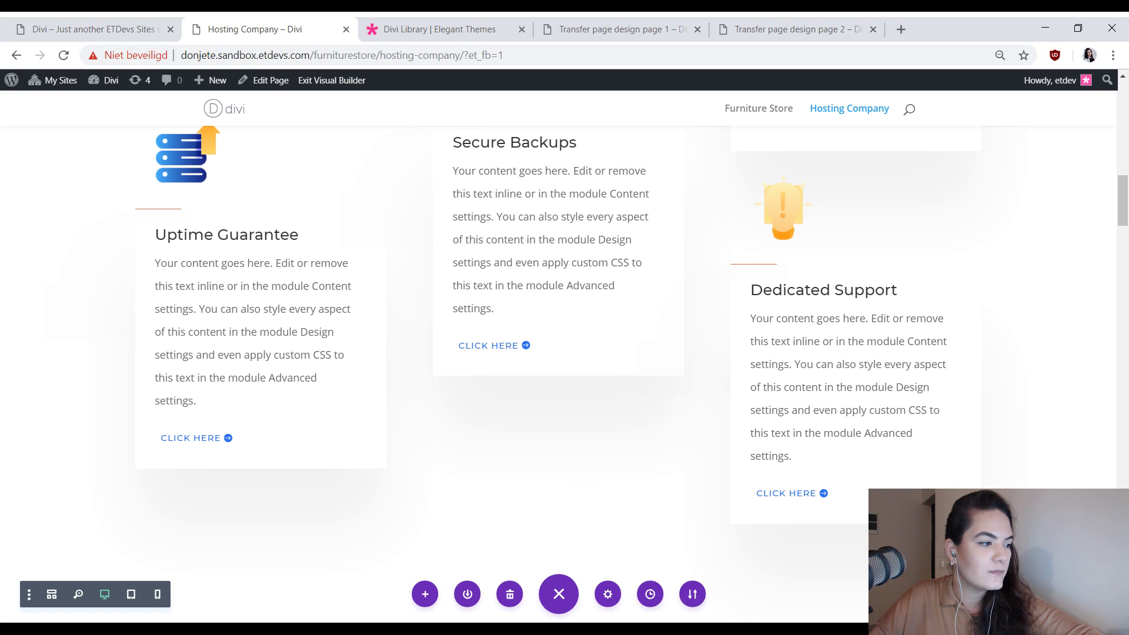
# - Review the box shadow settings of the "Uptime Guarantee" call to action against the service cards, and close the module
pyautogui.scroll(1, 589, 313)
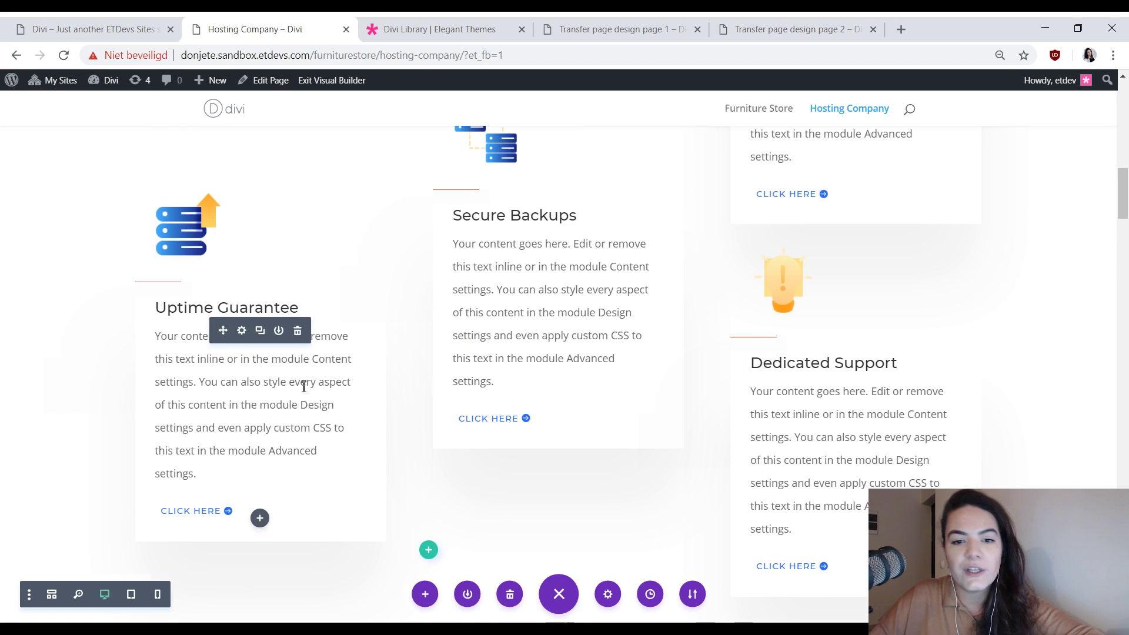
pyautogui.click(243, 331)
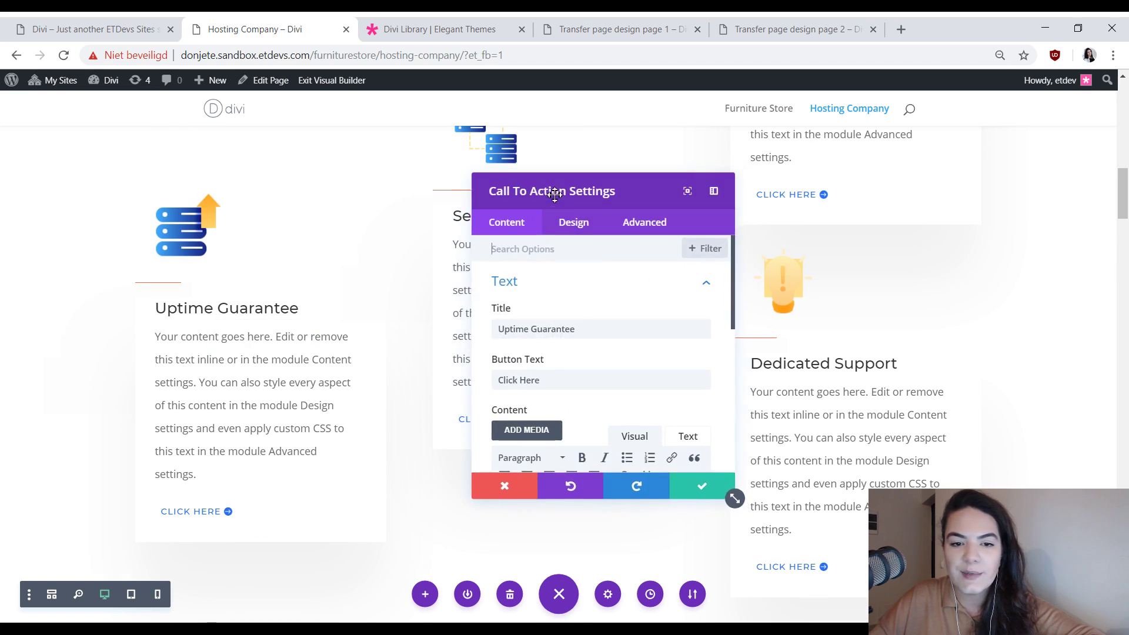
pyautogui.click(573, 222)
pyautogui.scroll(-5, 591, 325)
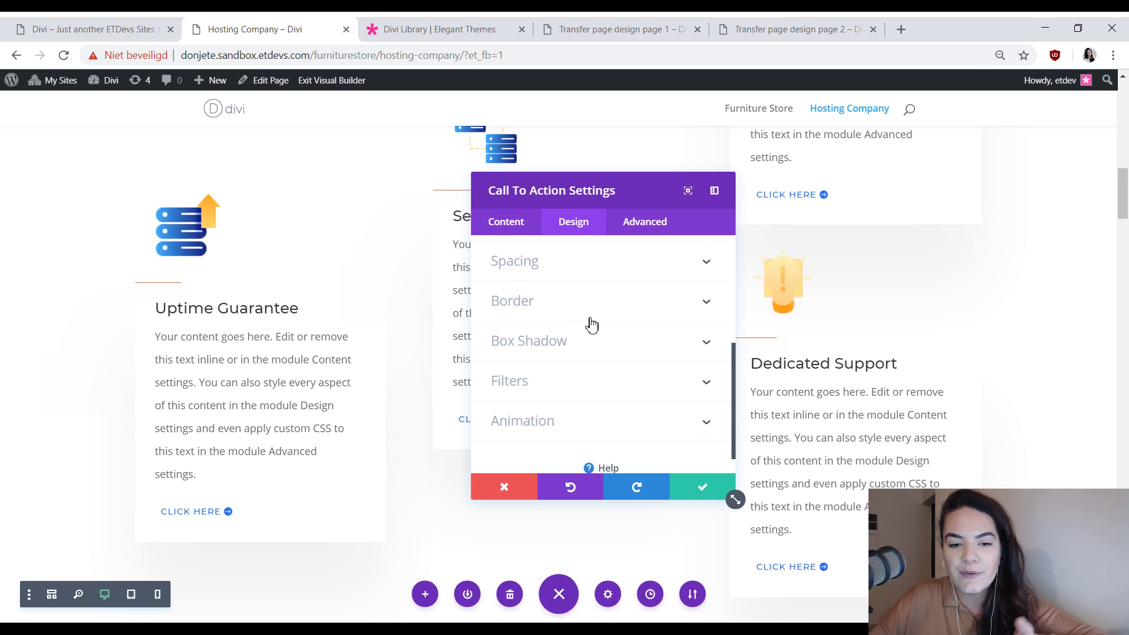
pyautogui.click(569, 337)
pyautogui.click(569, 335)
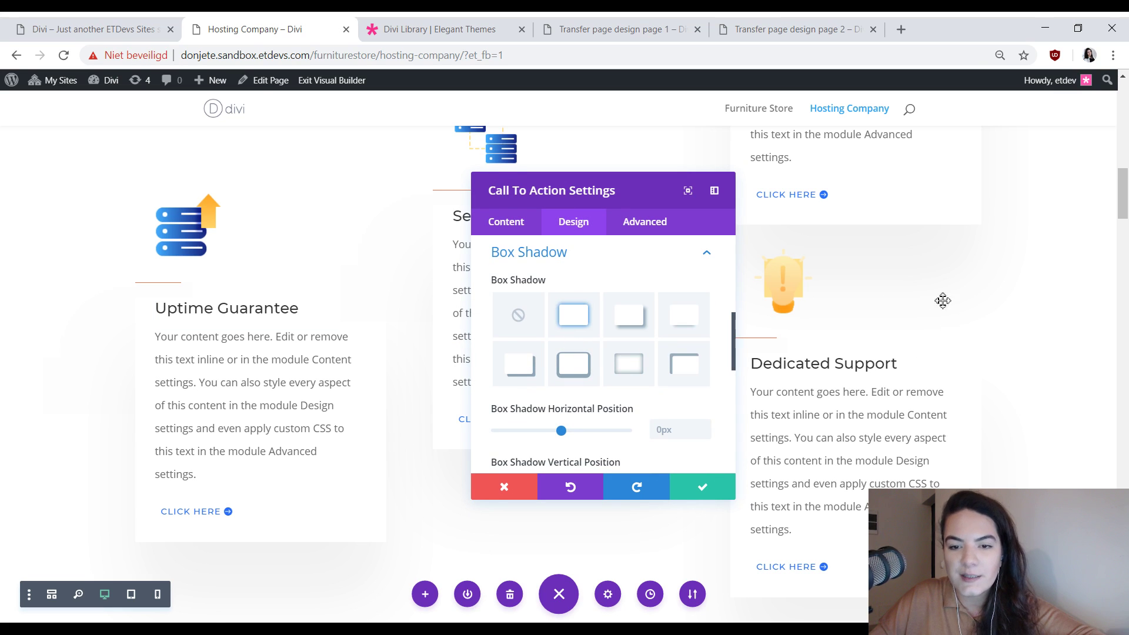
pyautogui.scroll(2, 935, 294)
pyautogui.scroll(1, 839, 283)
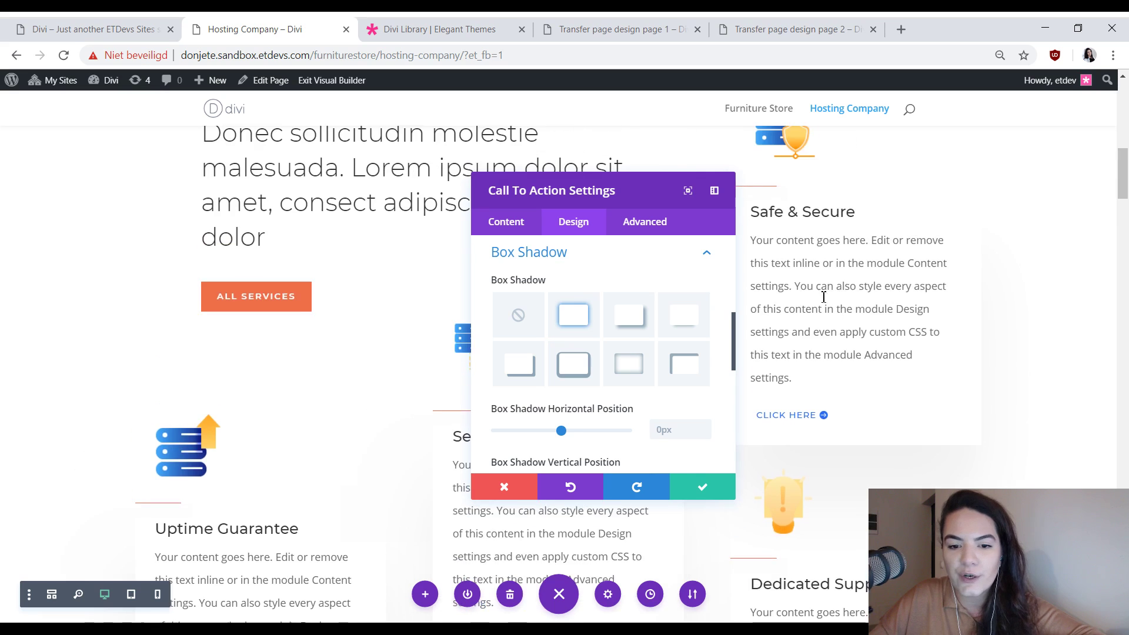
pyautogui.scroll(-1, 823, 294)
pyautogui.scroll(-3, 585, 391)
pyautogui.scroll(3, 612, 358)
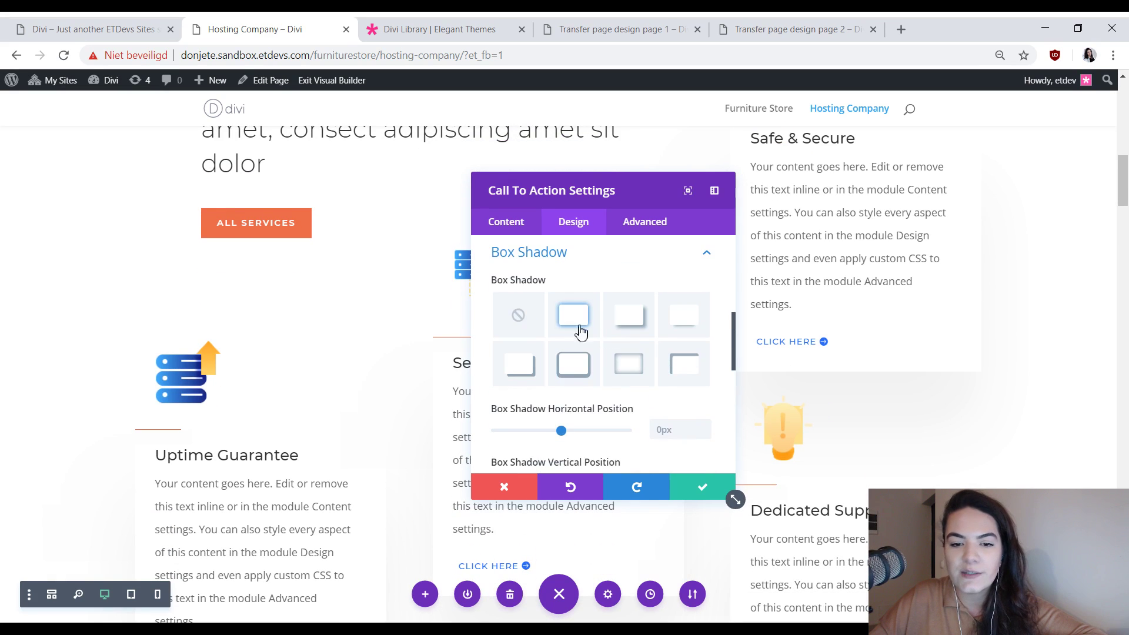
pyautogui.click(702, 492)
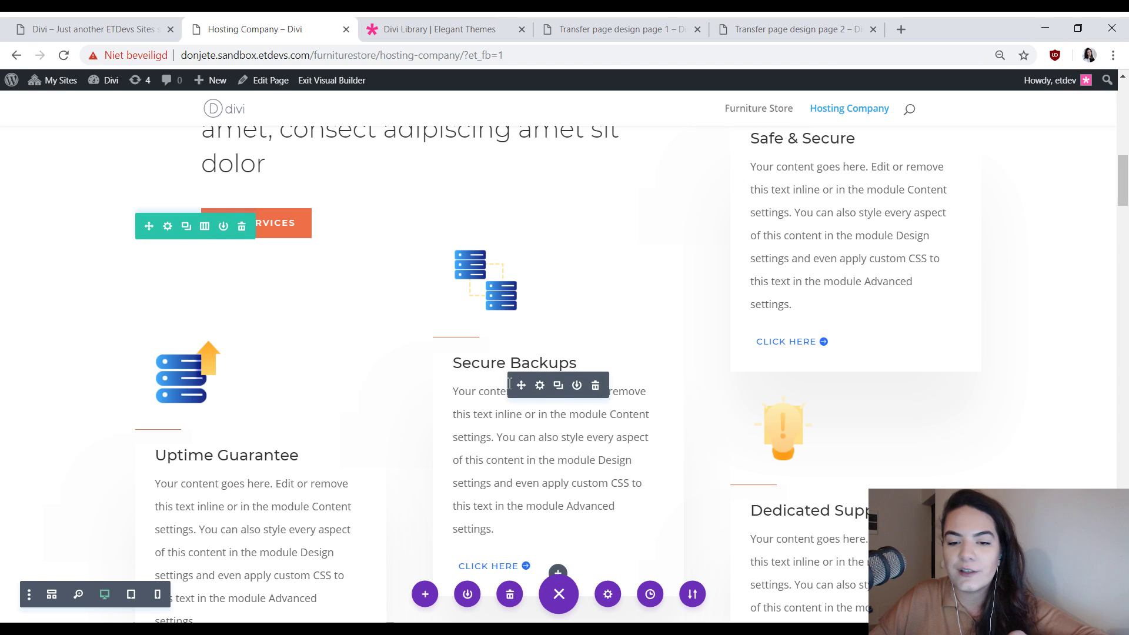
# - Examine the styling of the sections from the services down to the "Satisfaction Guaranteed" boxes
pyautogui.scroll(7, 718, 361)
pyautogui.scroll(-2, 802, 352)
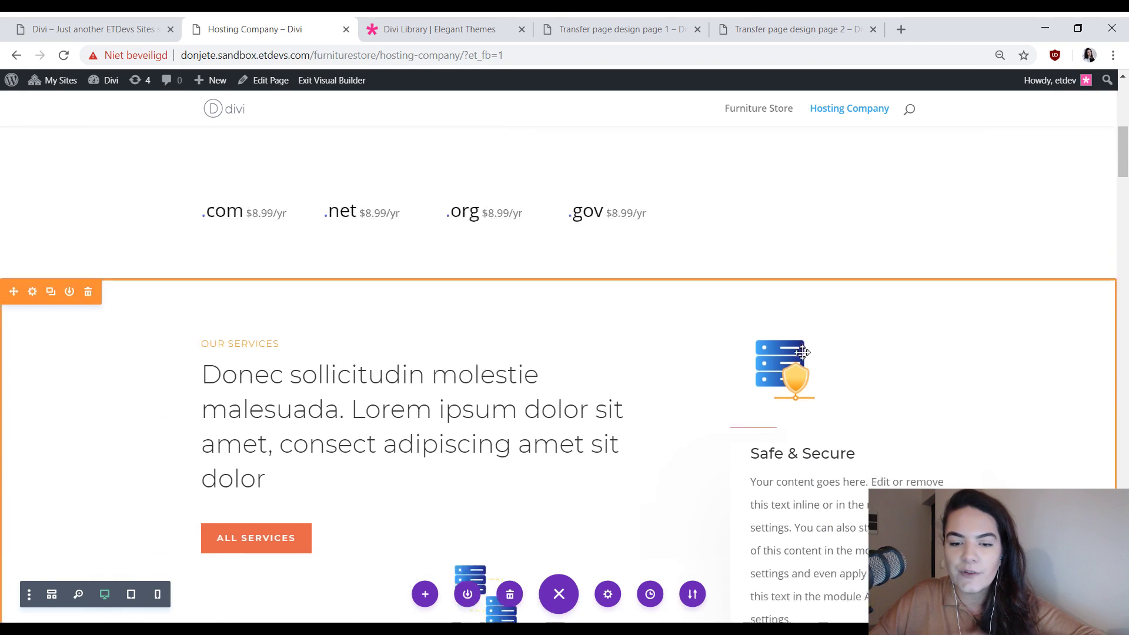
pyautogui.scroll(-4, 803, 352)
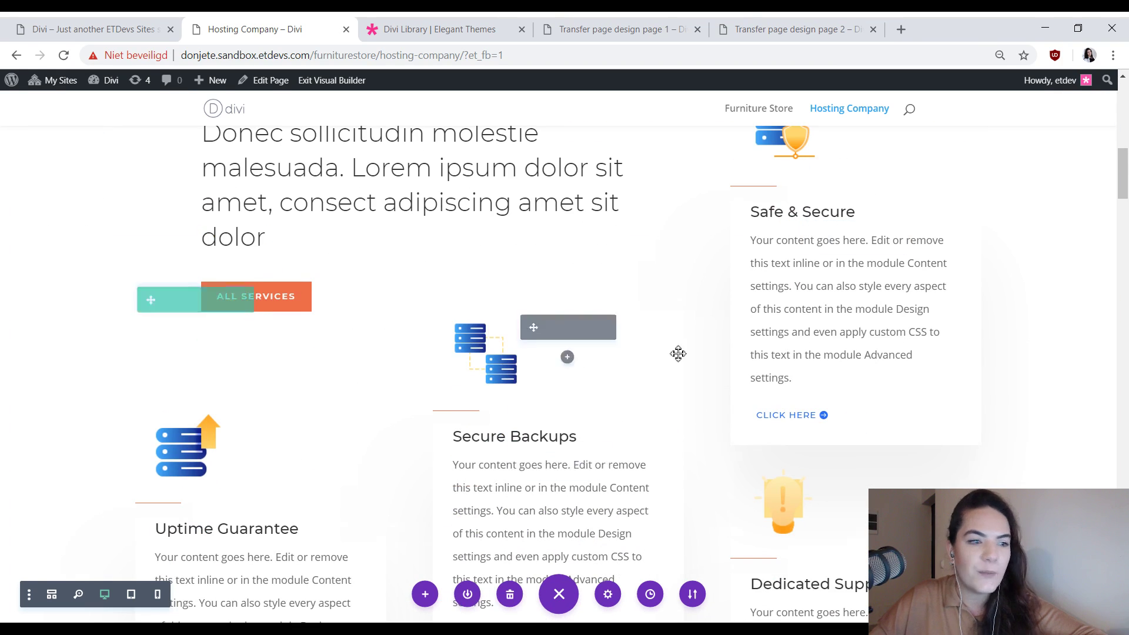
pyautogui.scroll(-15, 676, 353)
pyautogui.scroll(-4, 678, 353)
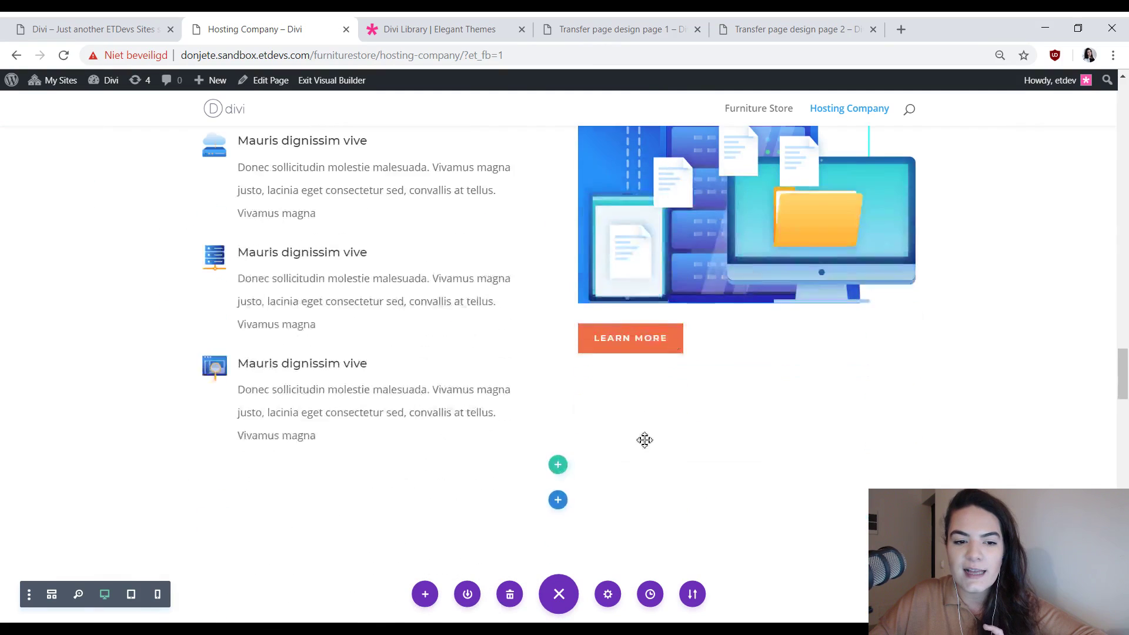
pyautogui.scroll(11, 647, 441)
pyautogui.scroll(3, 368, 302)
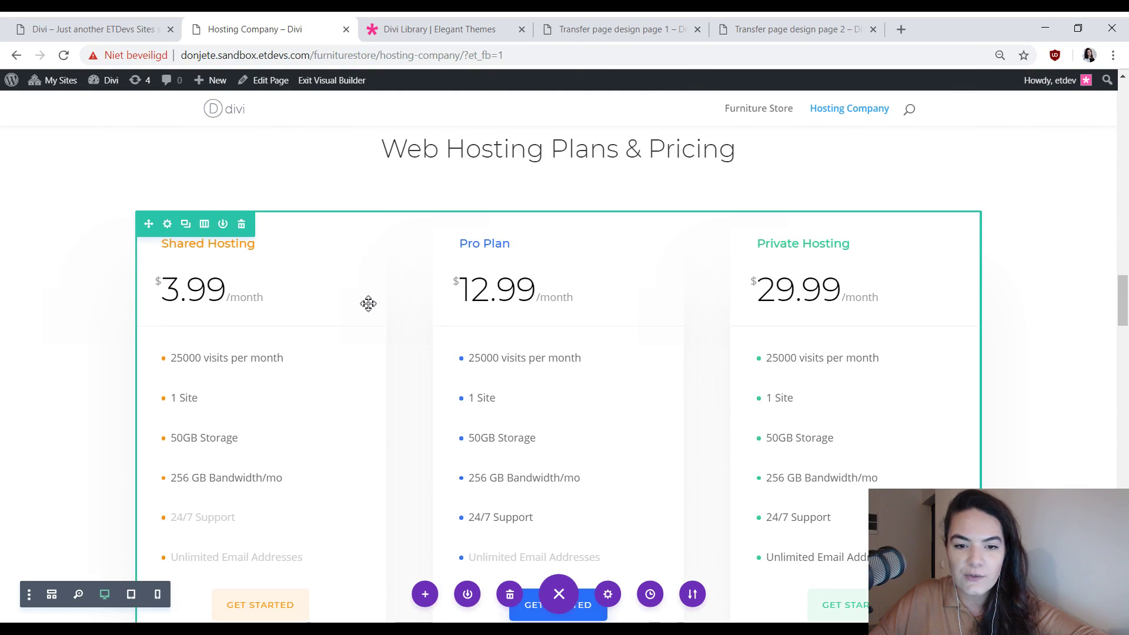
pyautogui.scroll(-10, 625, 345)
pyautogui.scroll(-12, 612, 393)
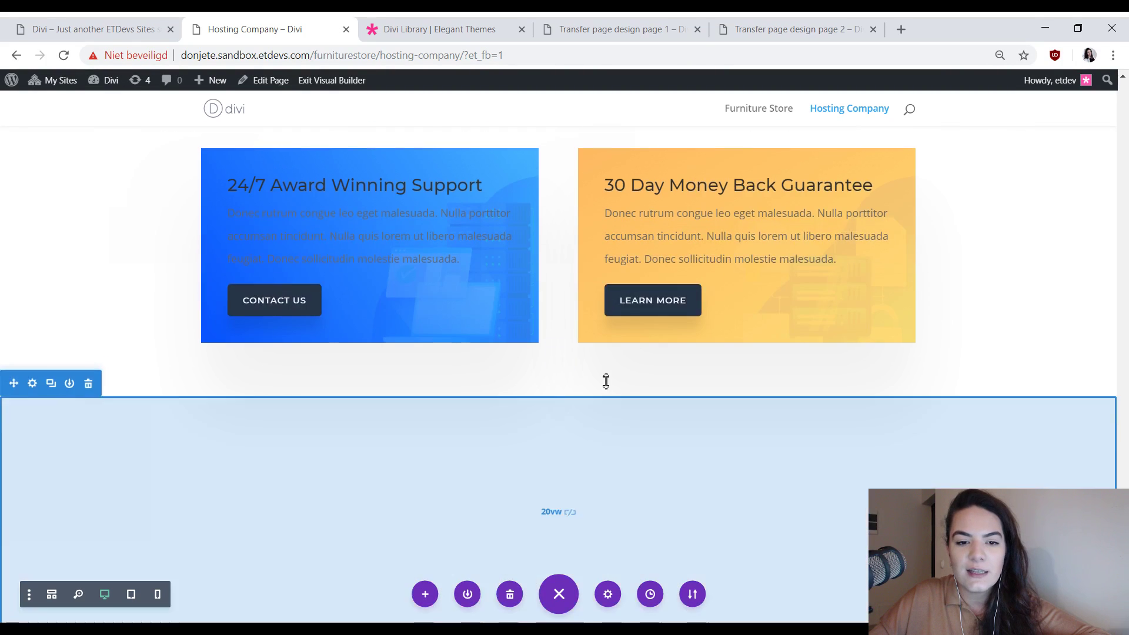
pyautogui.scroll(4, 604, 380)
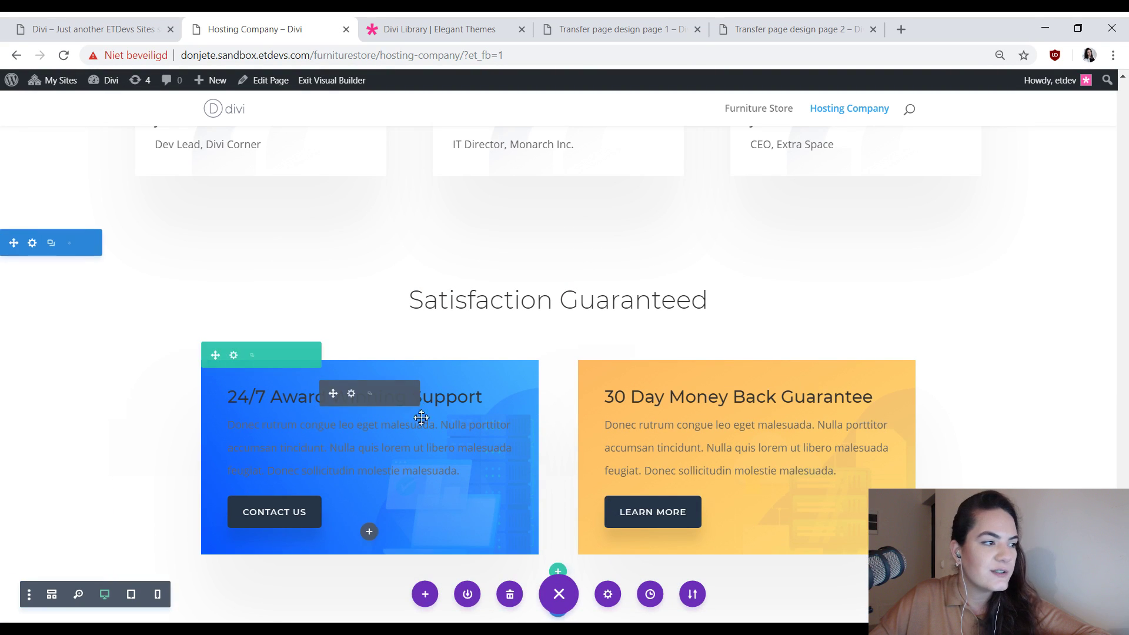
# - Reset the background of the "24/7 Award Winning Support" call to action
pyautogui.click(351, 393)
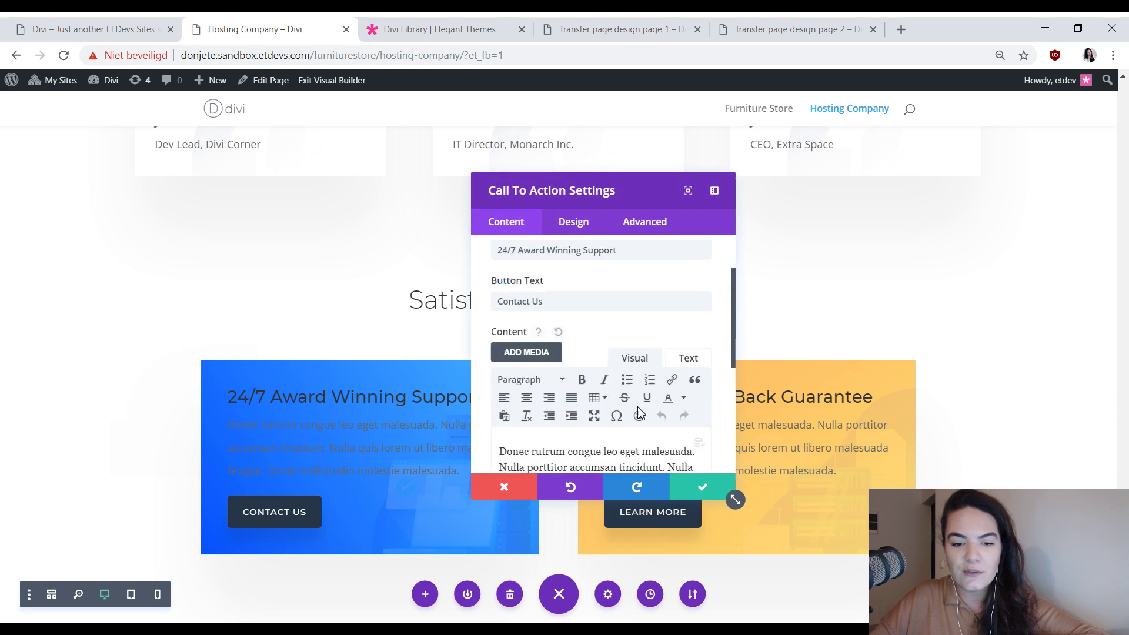
pyautogui.scroll(-5, 597, 398)
pyautogui.click(586, 356)
pyautogui.moveTo(586, 371)
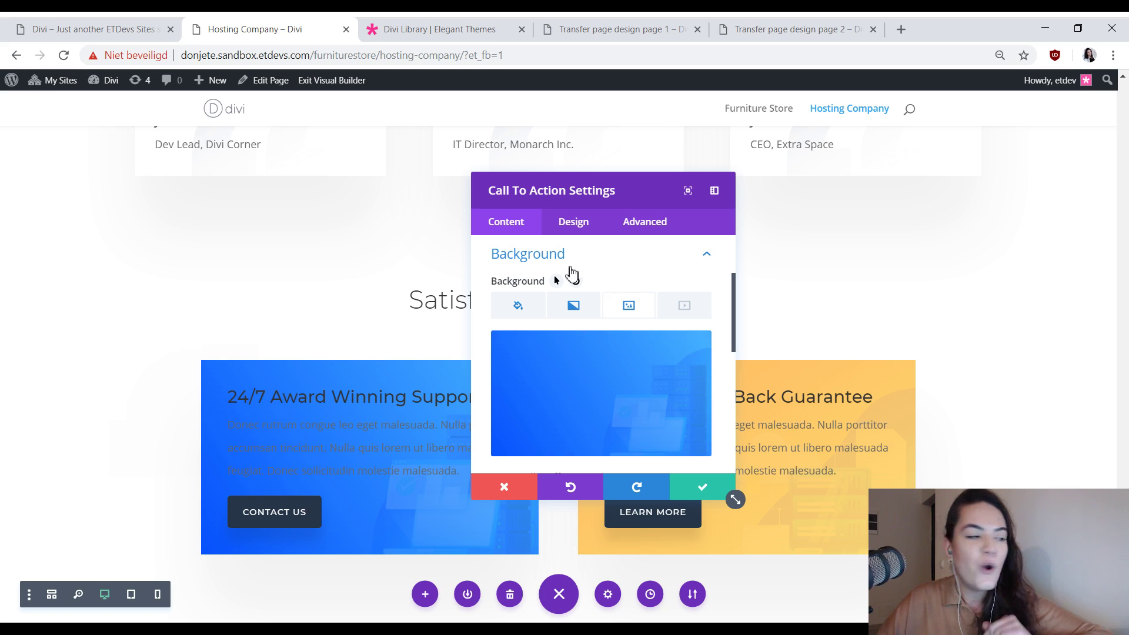
pyautogui.rightClick(589, 263)
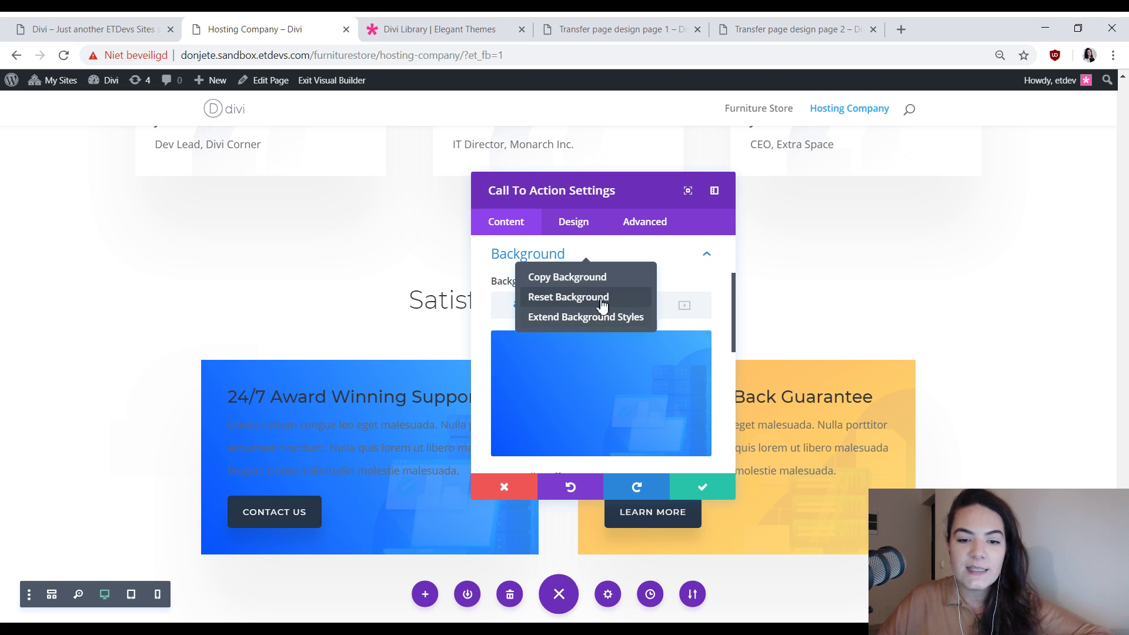
pyautogui.click(639, 299)
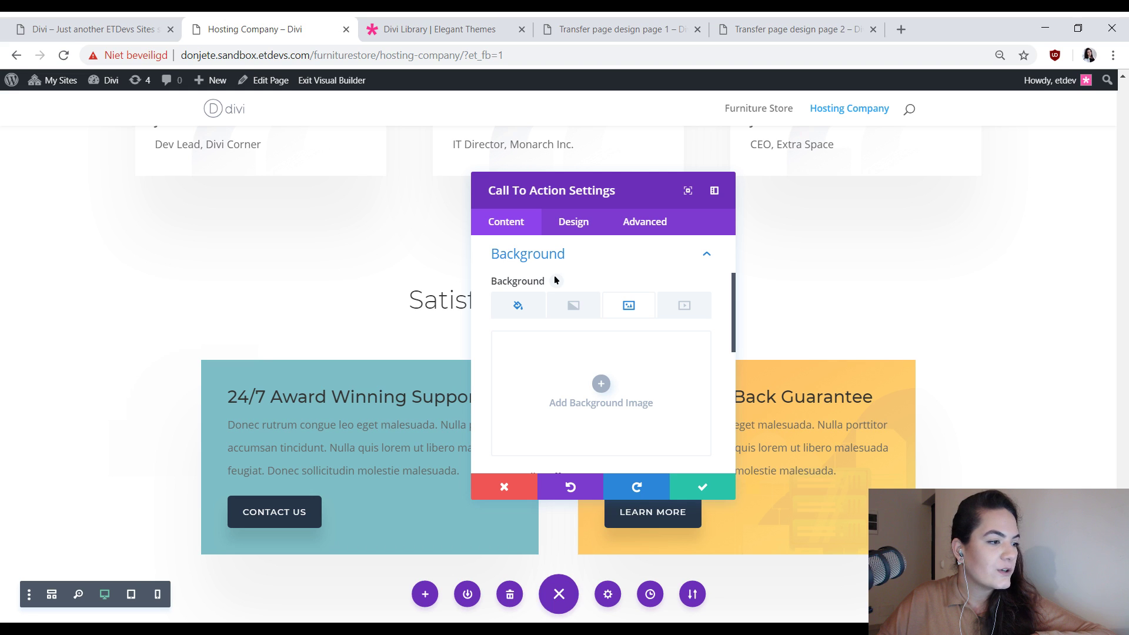
# - Extend the reset background styles to All Call To Actions throughout This Section
pyautogui.rightClick(590, 255)
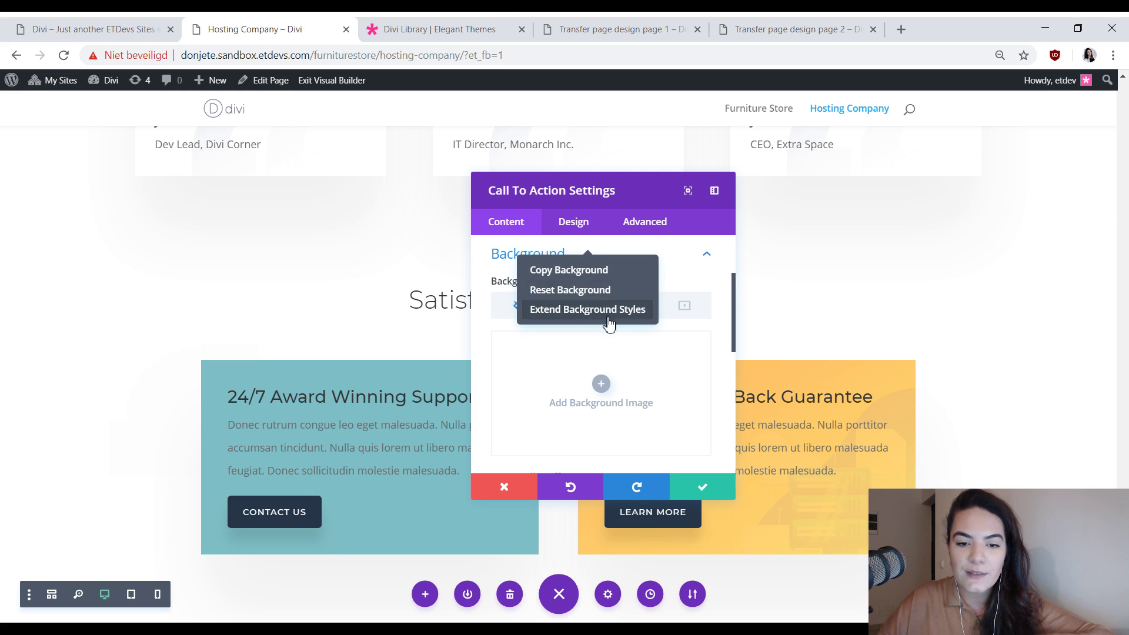
pyautogui.click(597, 308)
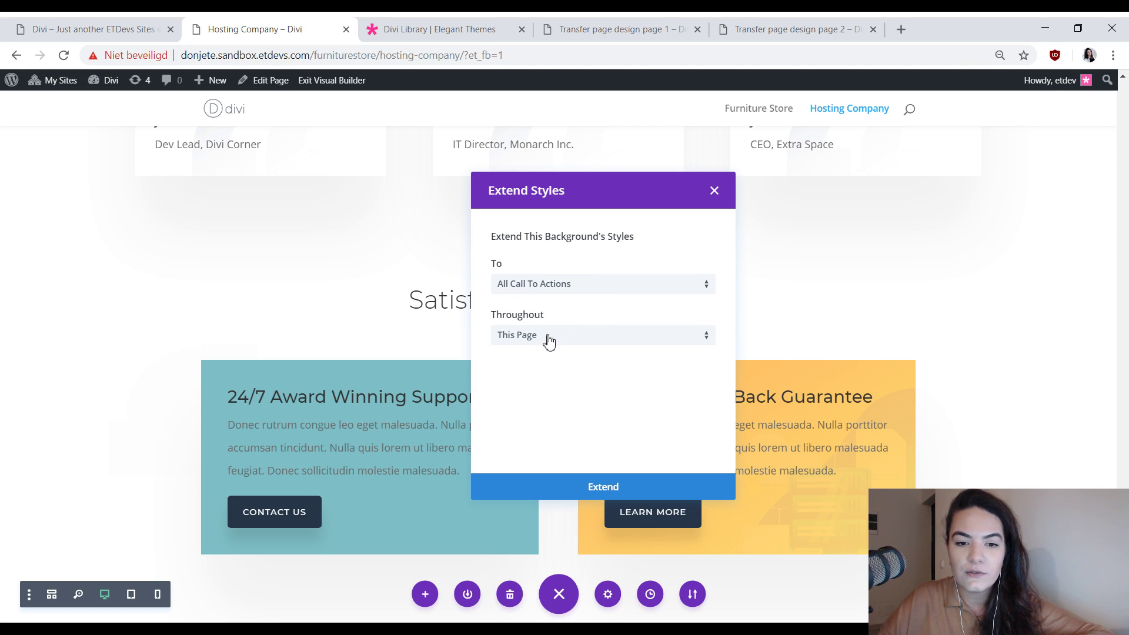
pyautogui.click(548, 340)
pyautogui.click(575, 369)
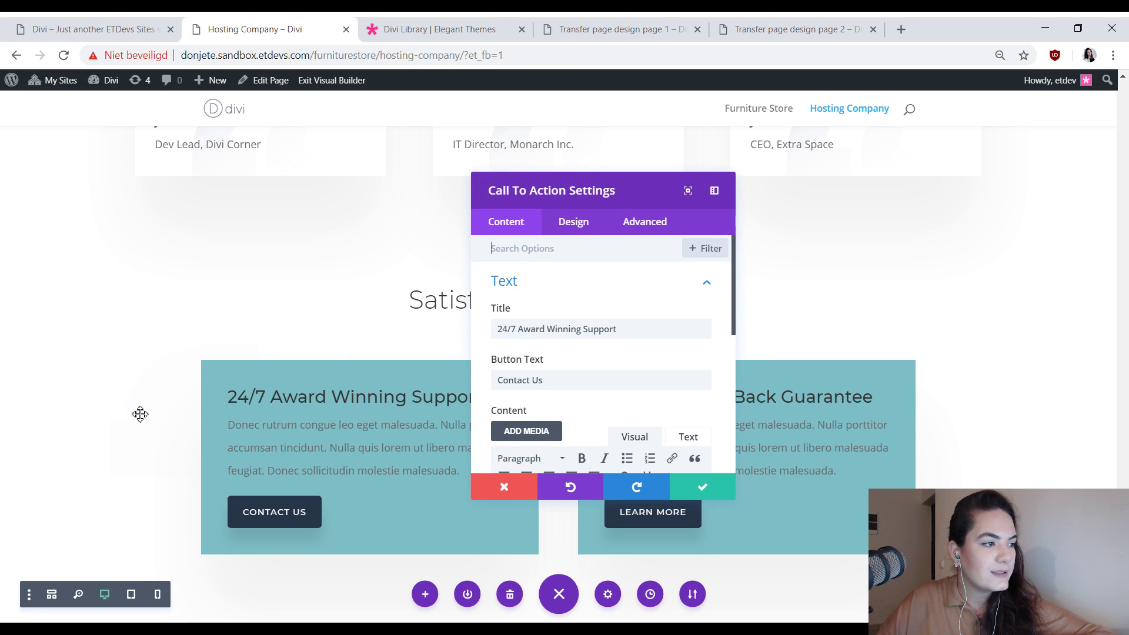
# - Find & Replace the "24/7 Award Winning Support" call to action's background color with #1a2545 within This Section, limited to Background Color
pyautogui.scroll(-5, 665, 397)
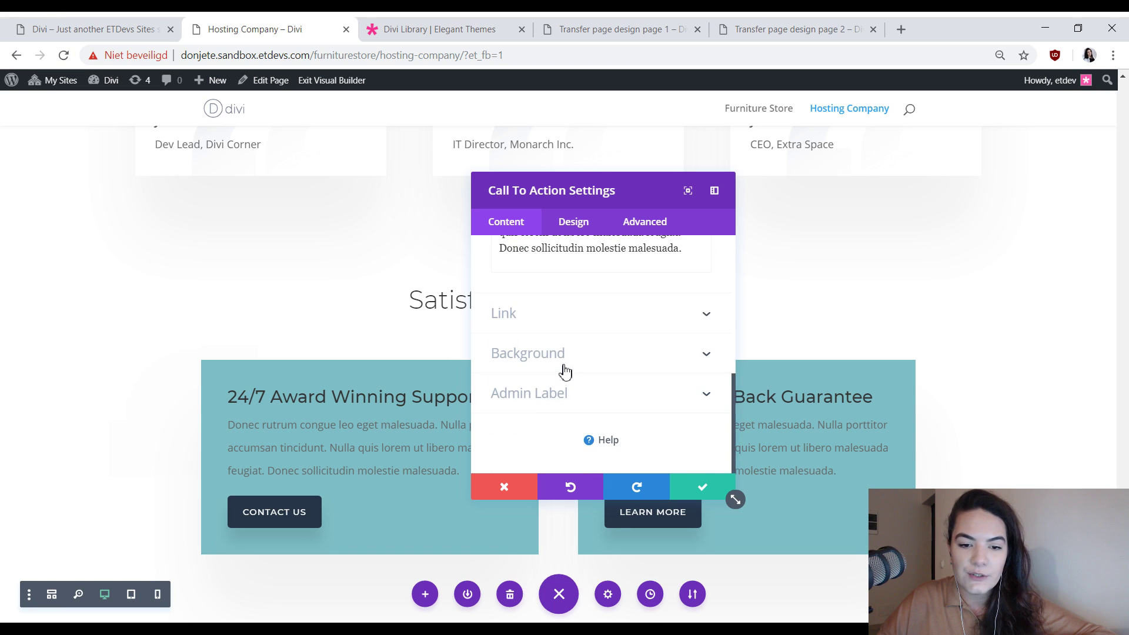
pyautogui.click(564, 371)
pyautogui.click(582, 305)
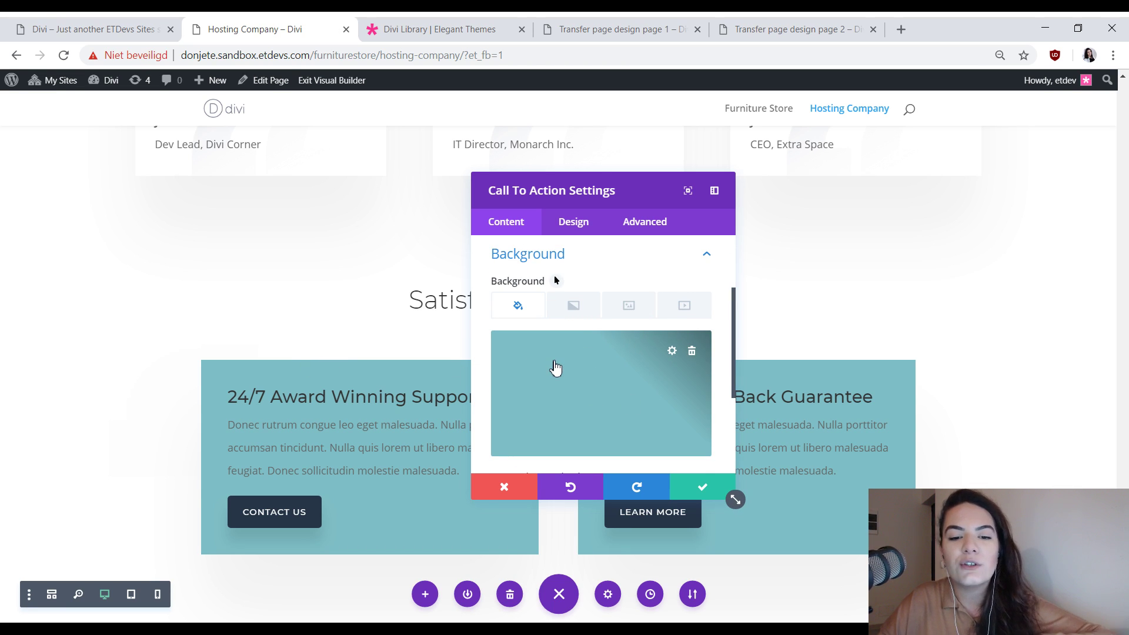
pyautogui.rightClick(555, 369)
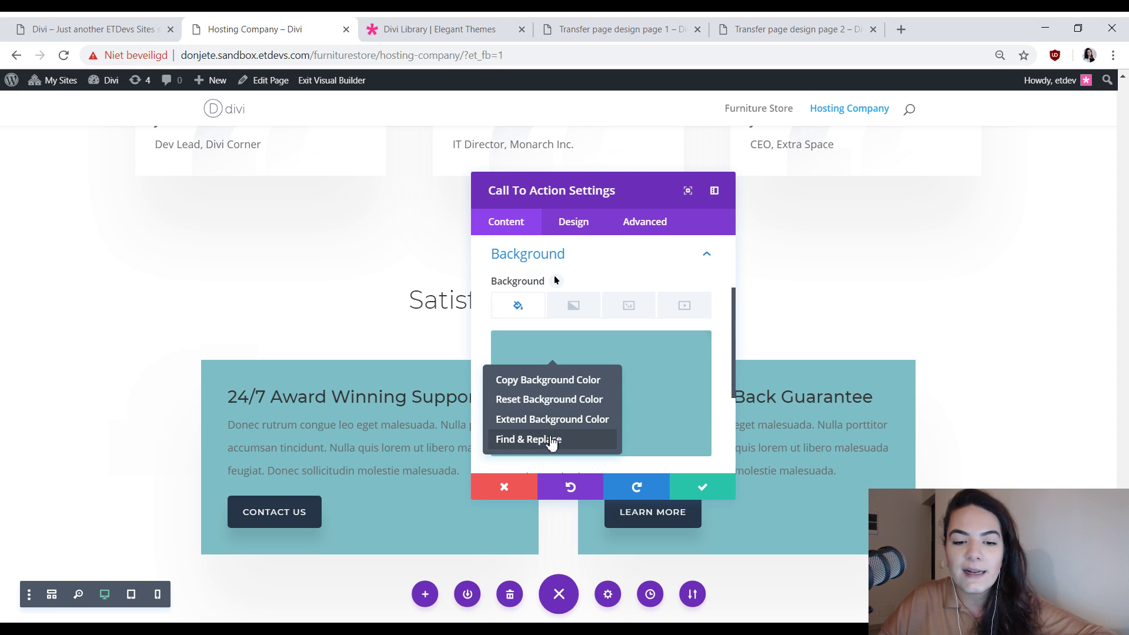
pyautogui.click(556, 438)
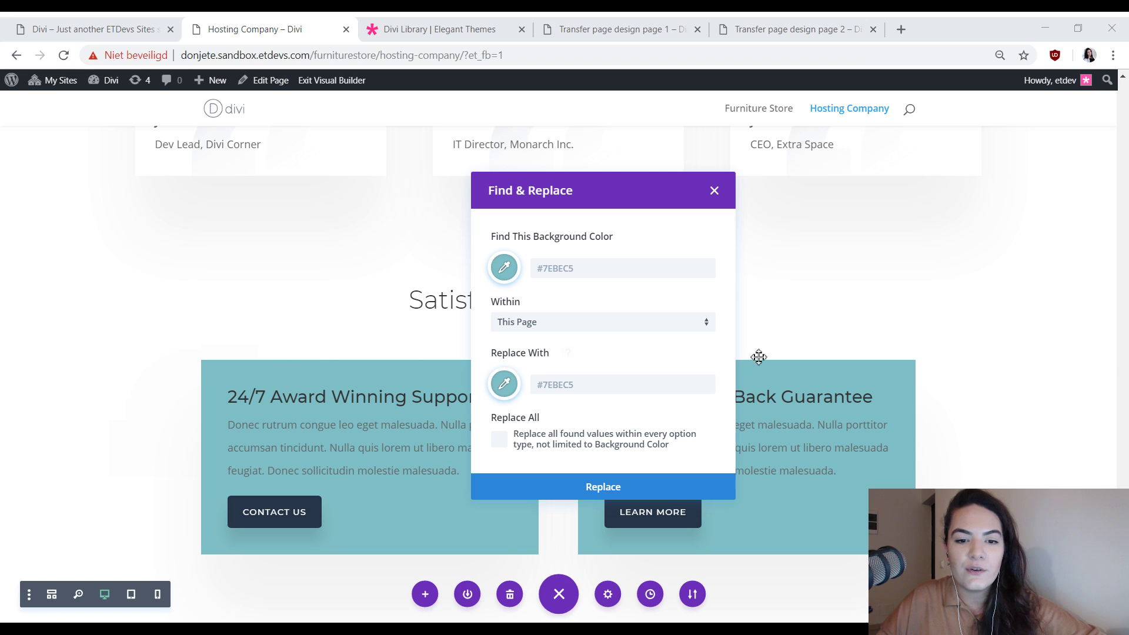
pyautogui.click(596, 383)
pyautogui.write('#1a2545')
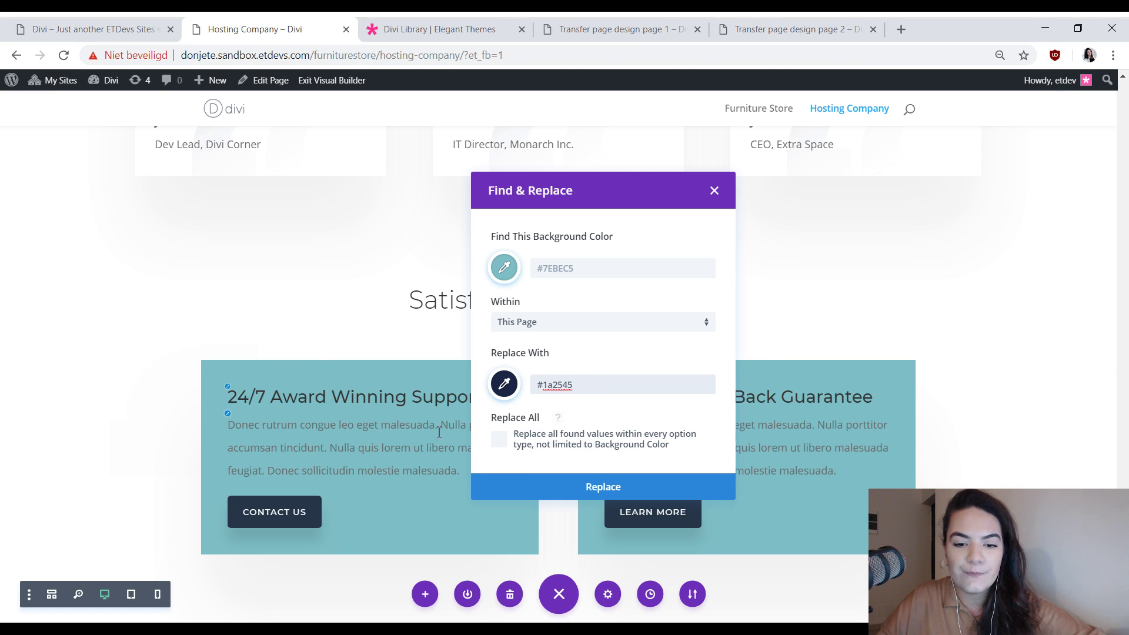
pyautogui.click(509, 438)
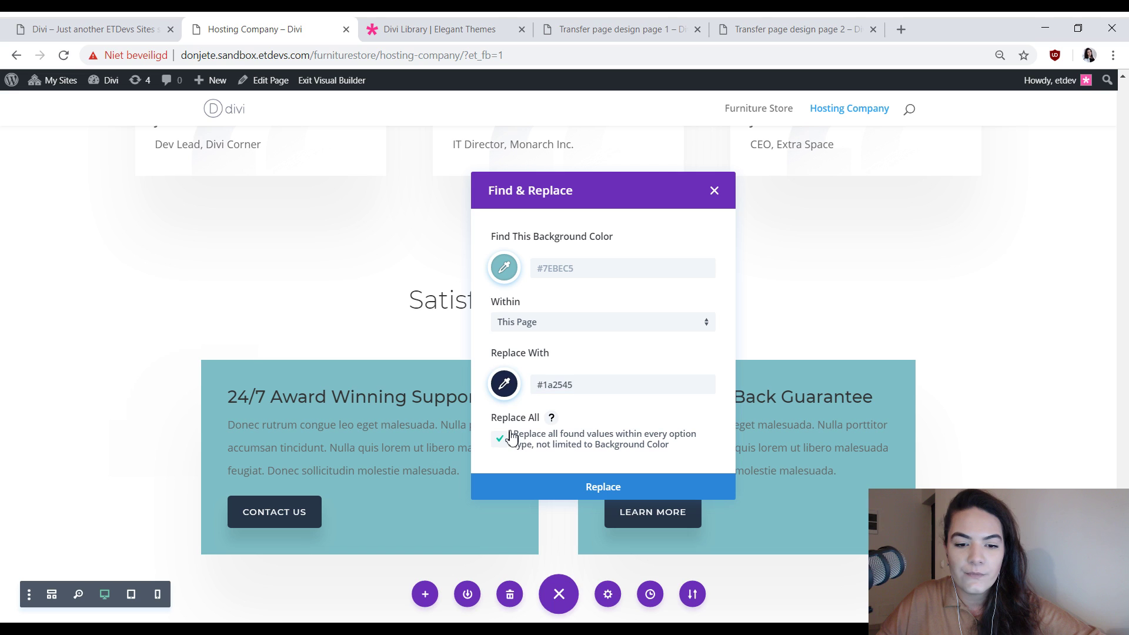
pyautogui.click(612, 324)
pyautogui.click(595, 377)
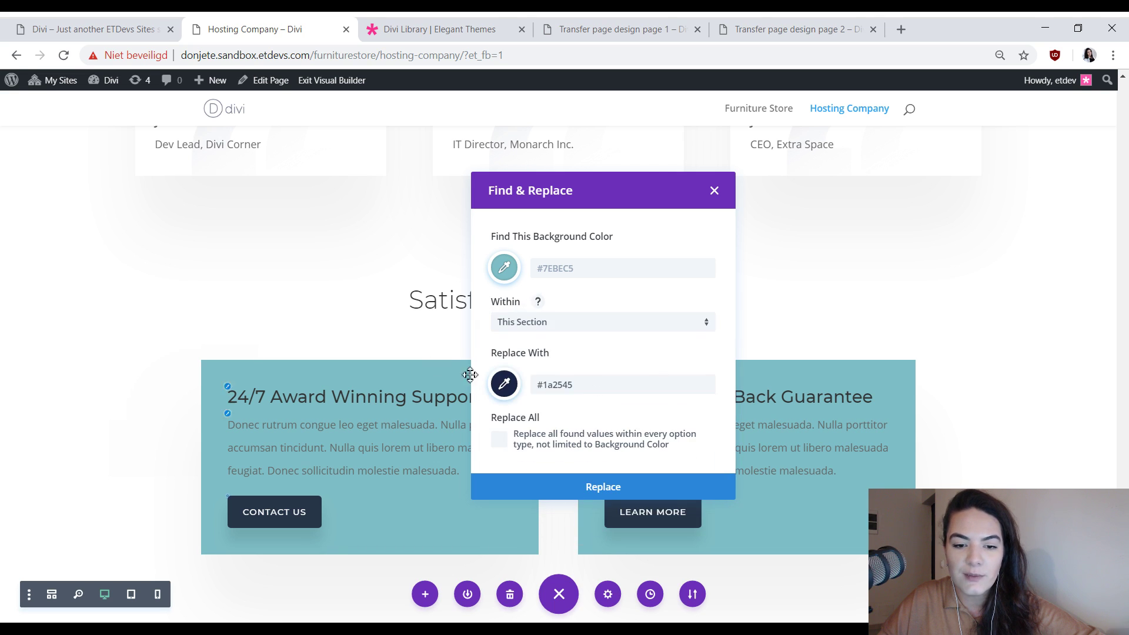
pyautogui.click(600, 490)
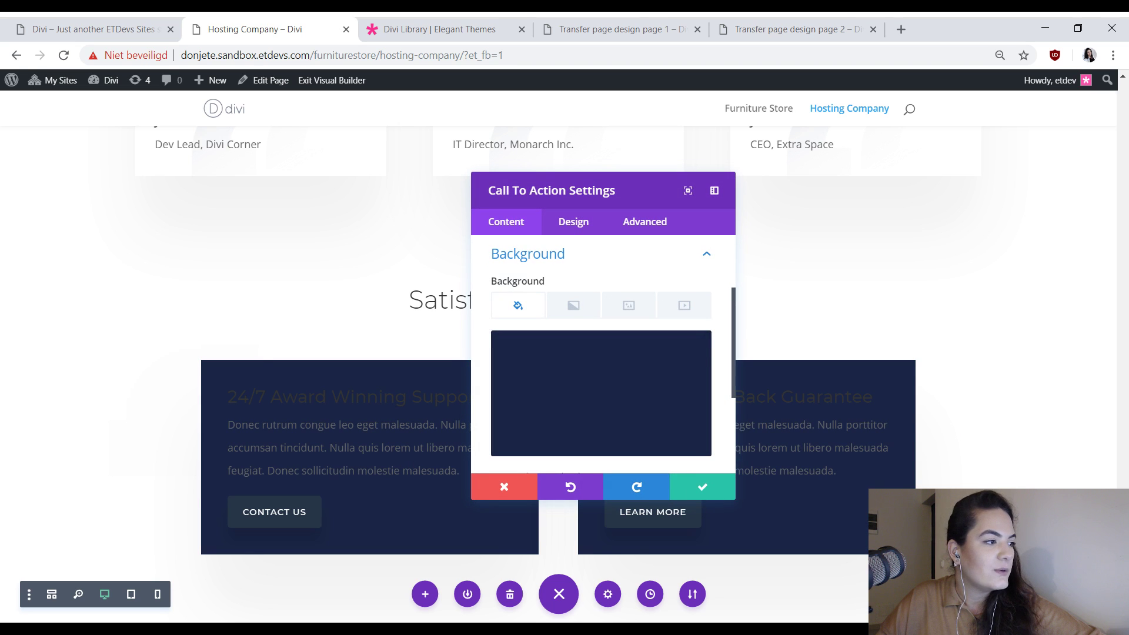
# - Find & Replace the call to action's Dark text color with Light within This Section, limited to Text Color
pyautogui.click(601, 223)
pyautogui.click(544, 290)
pyautogui.scroll(-1, 651, 345)
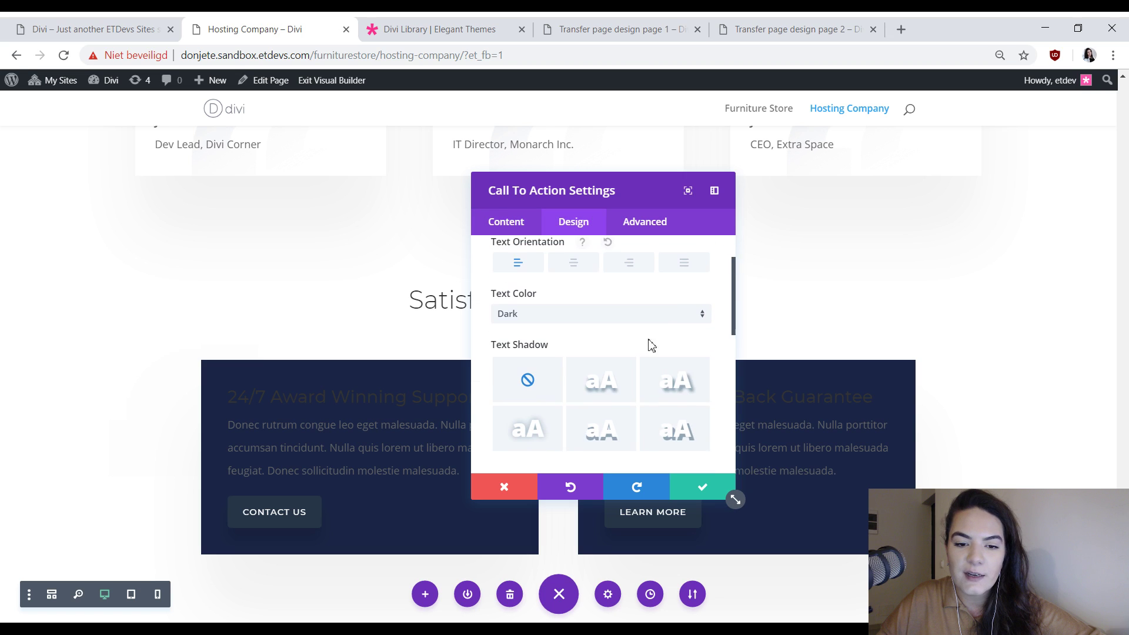
pyautogui.click(629, 307)
pyautogui.rightClick(638, 285)
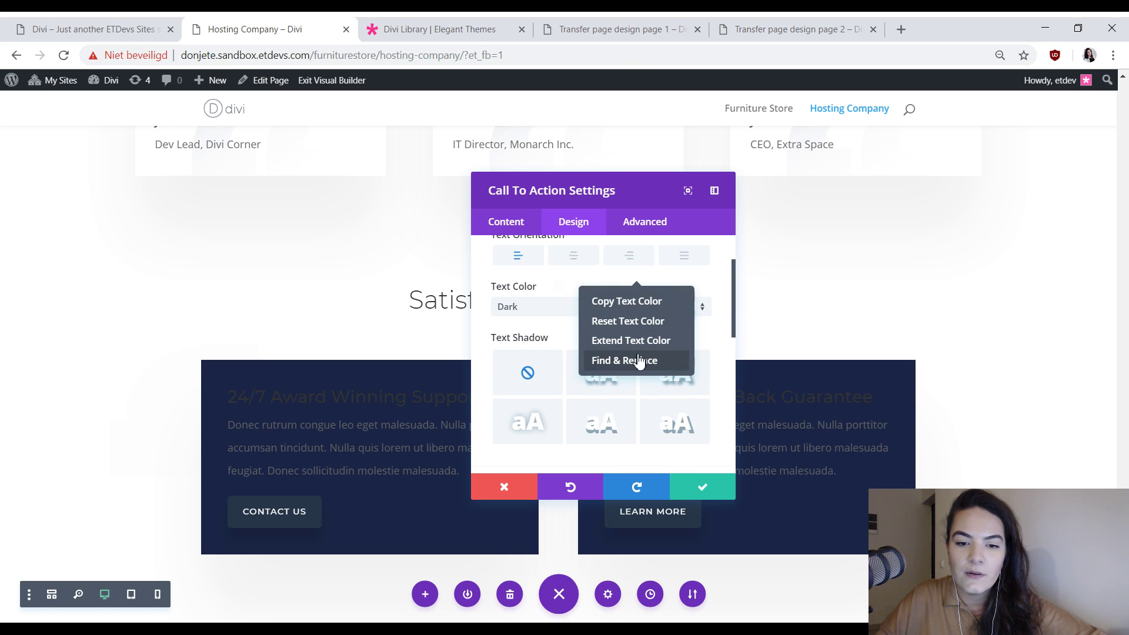
pyautogui.click(601, 361)
pyautogui.click(552, 360)
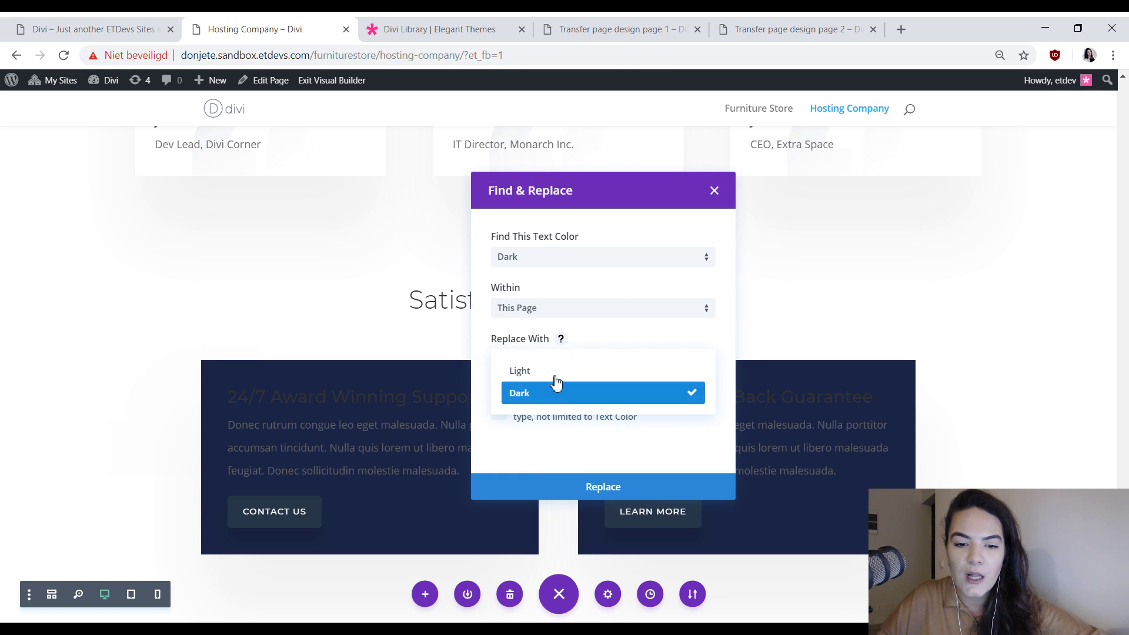
pyautogui.click(556, 372)
pyautogui.click(590, 308)
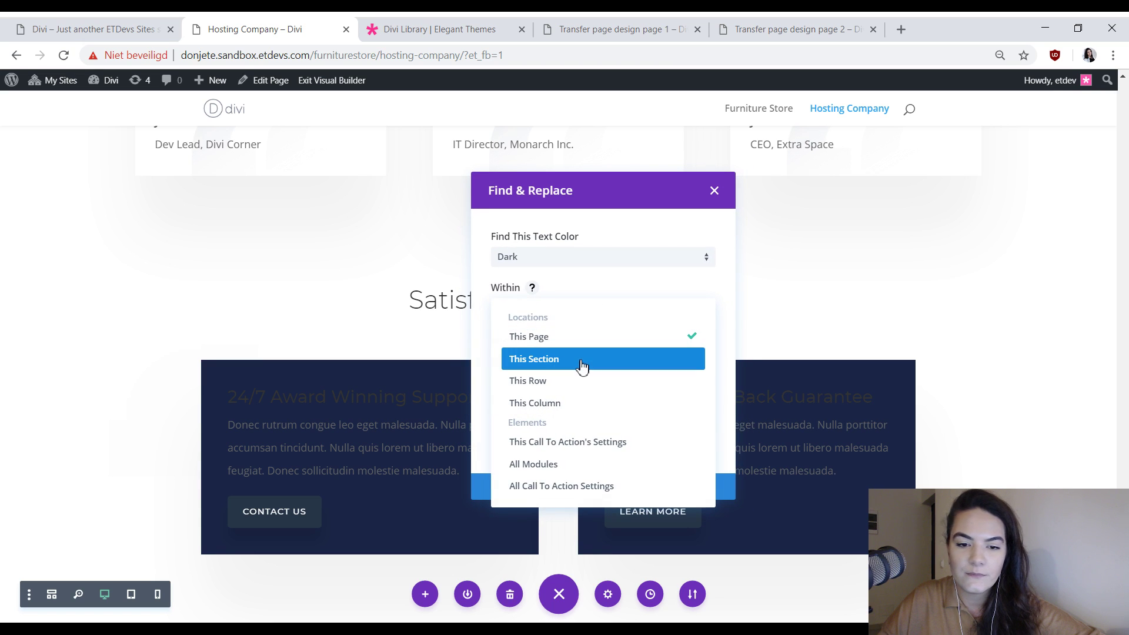
pyautogui.click(581, 366)
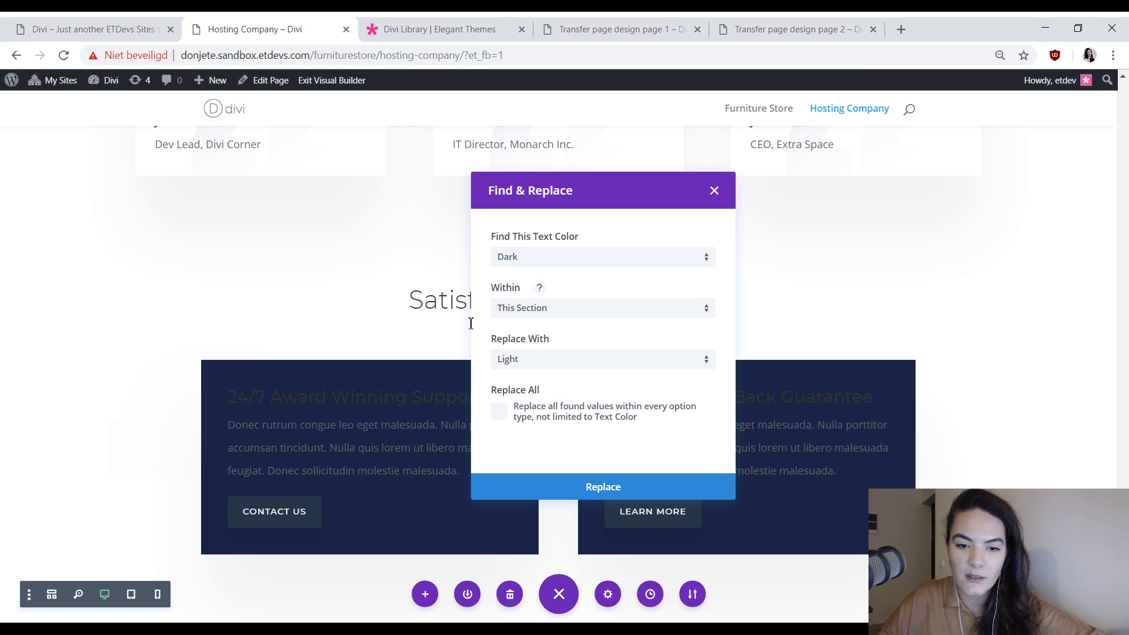
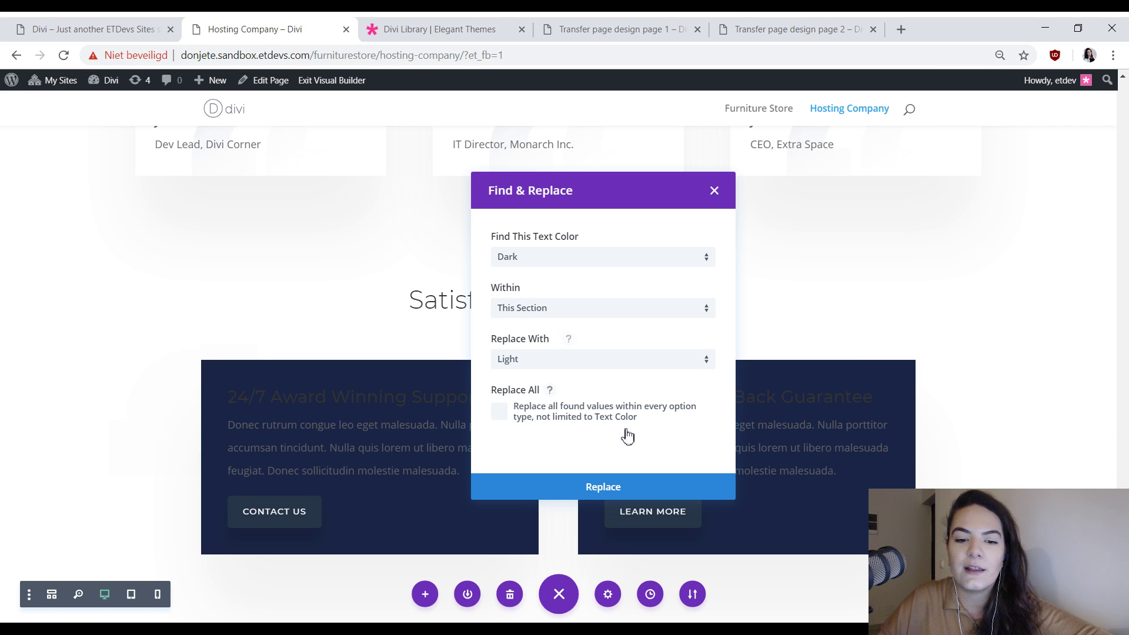
pyautogui.click(553, 493)
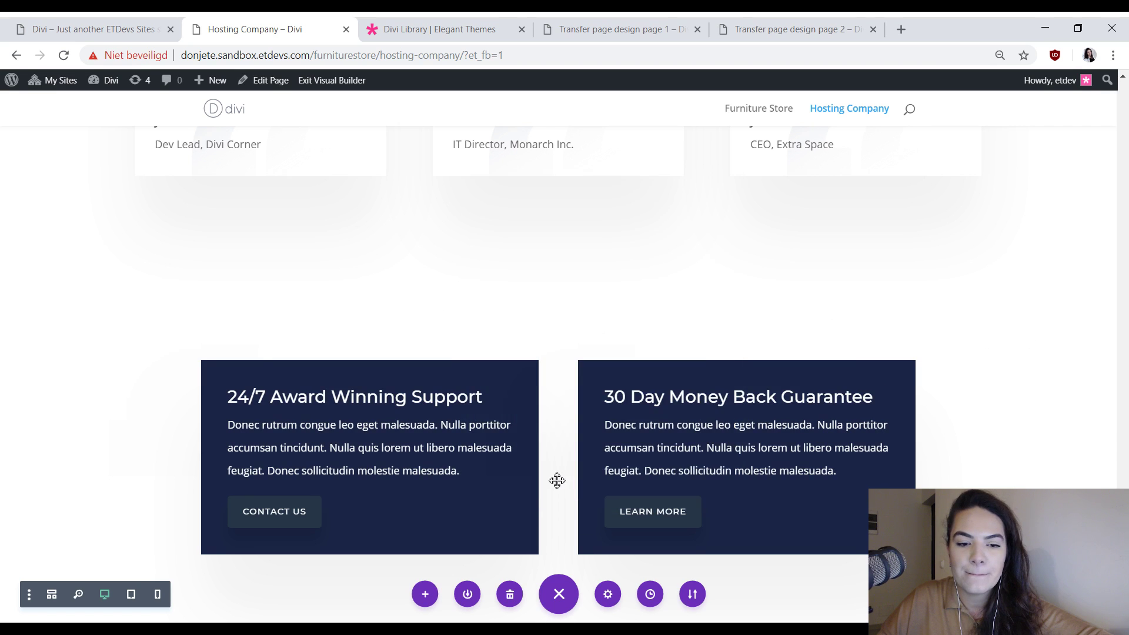
# - Set the text color of the heading above the two call to actions to Dark and save the text settings
pyautogui.click(684, 496)
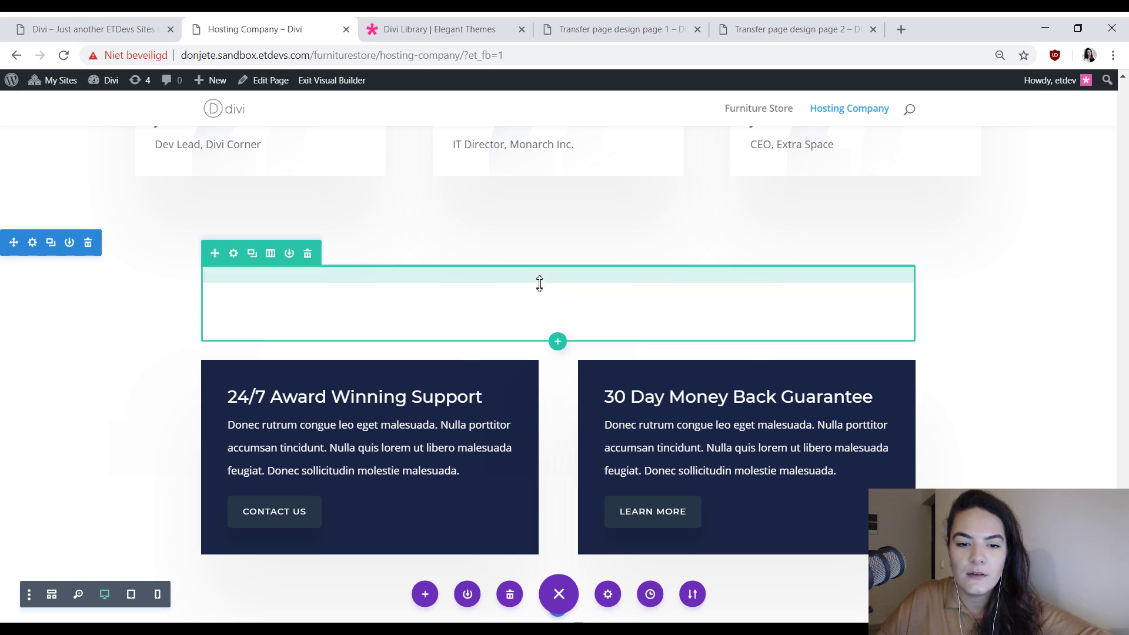
pyautogui.click(541, 293)
pyautogui.click(563, 227)
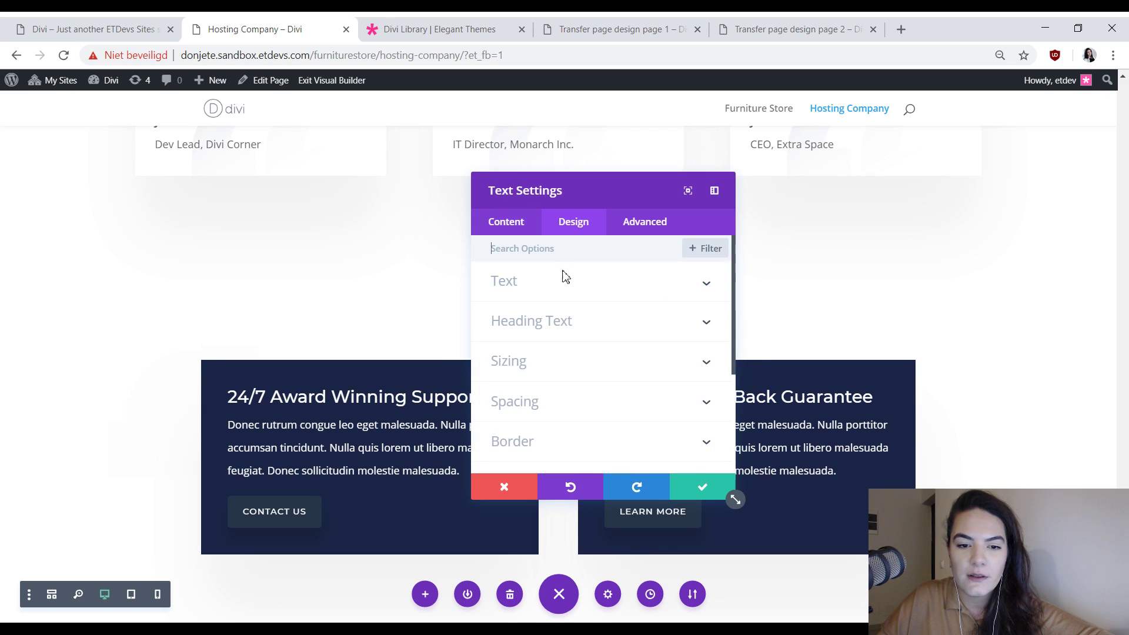
pyautogui.click(566, 279)
pyautogui.scroll(-10, 583, 381)
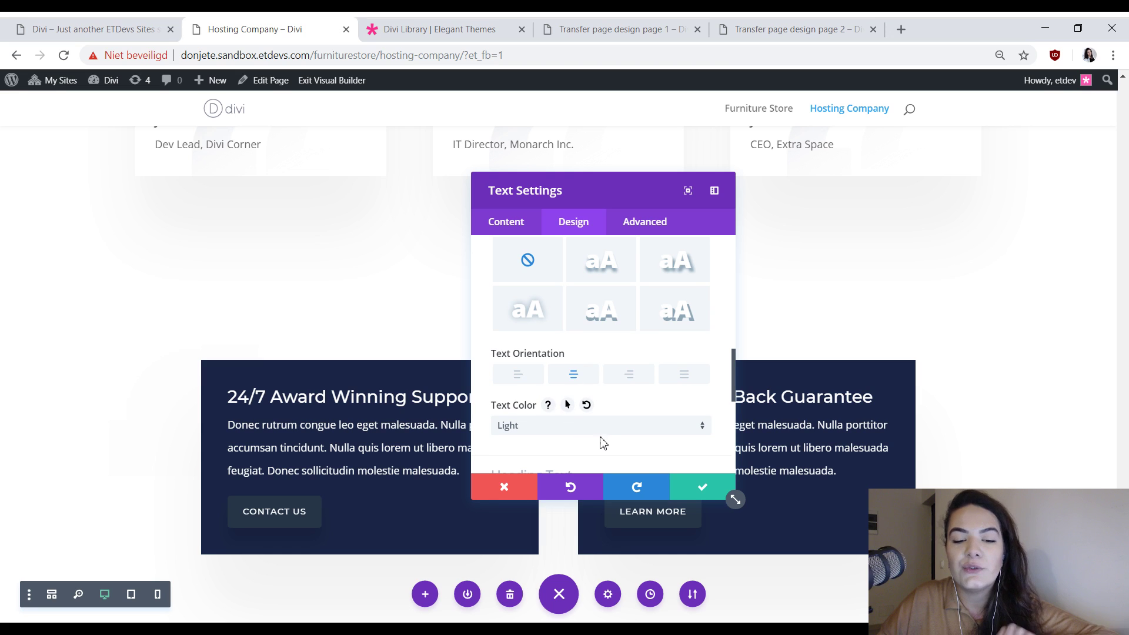
pyautogui.click(592, 434)
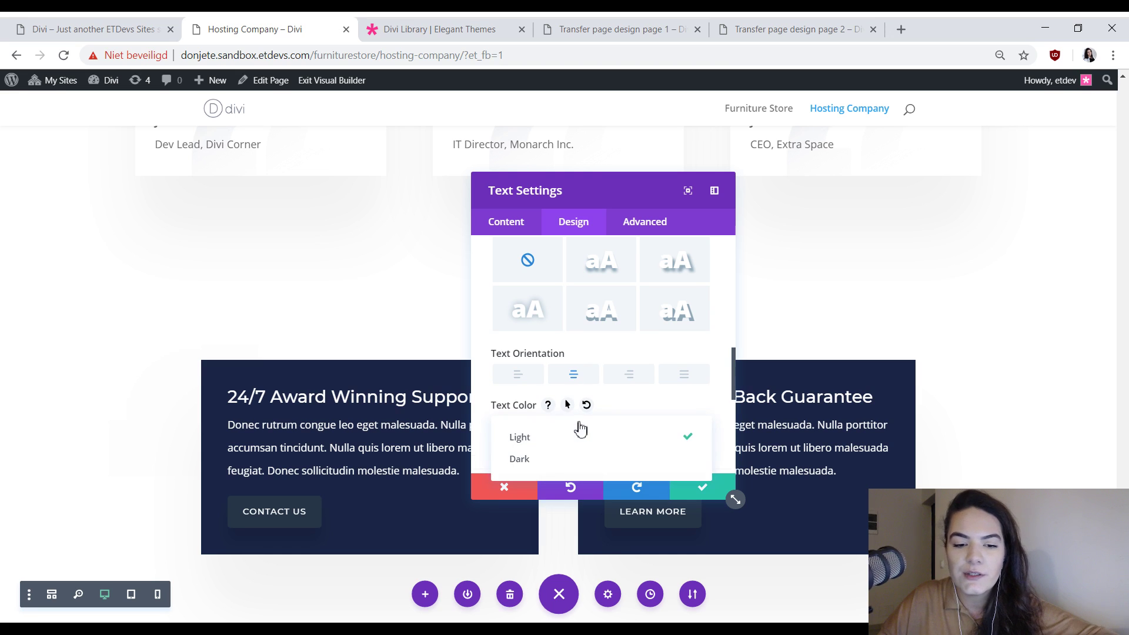
pyautogui.click(577, 460)
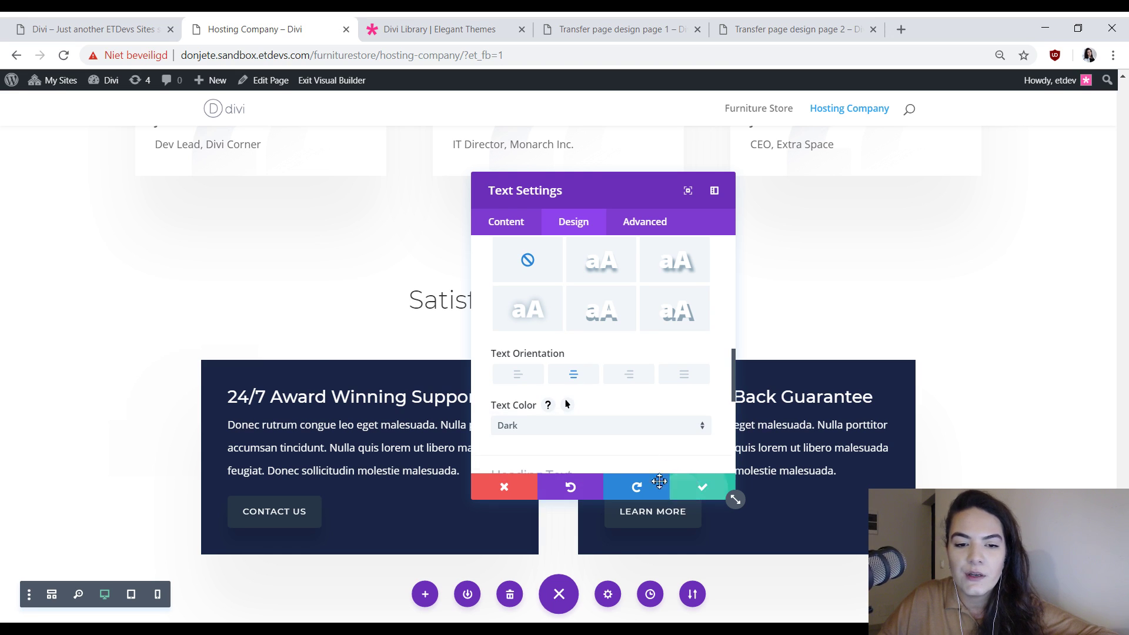
pyautogui.click(691, 487)
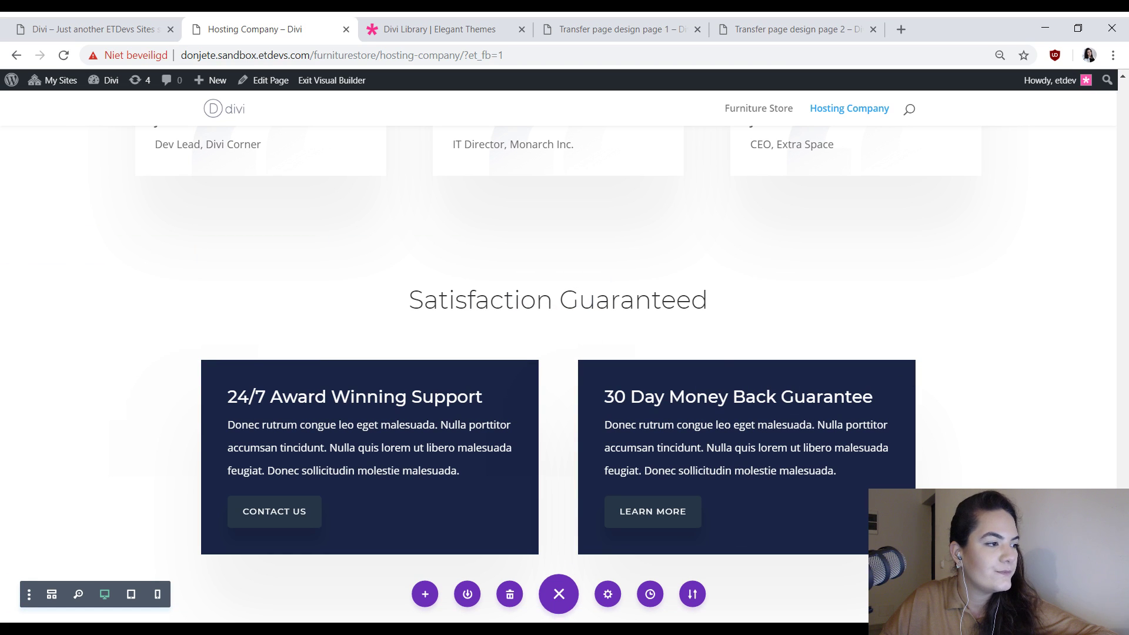
# - Examine the button style settings of the Shared Hosting pricing table
pyautogui.scroll(15, 605, 416)
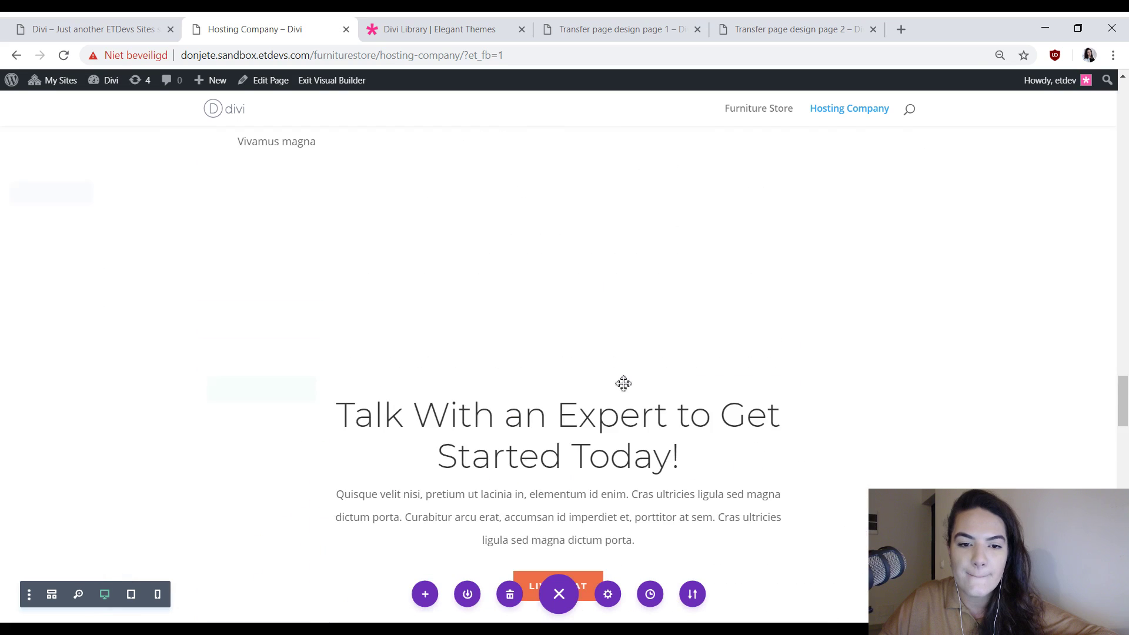
pyautogui.scroll(15, 624, 383)
pyautogui.scroll(-2, 559, 393)
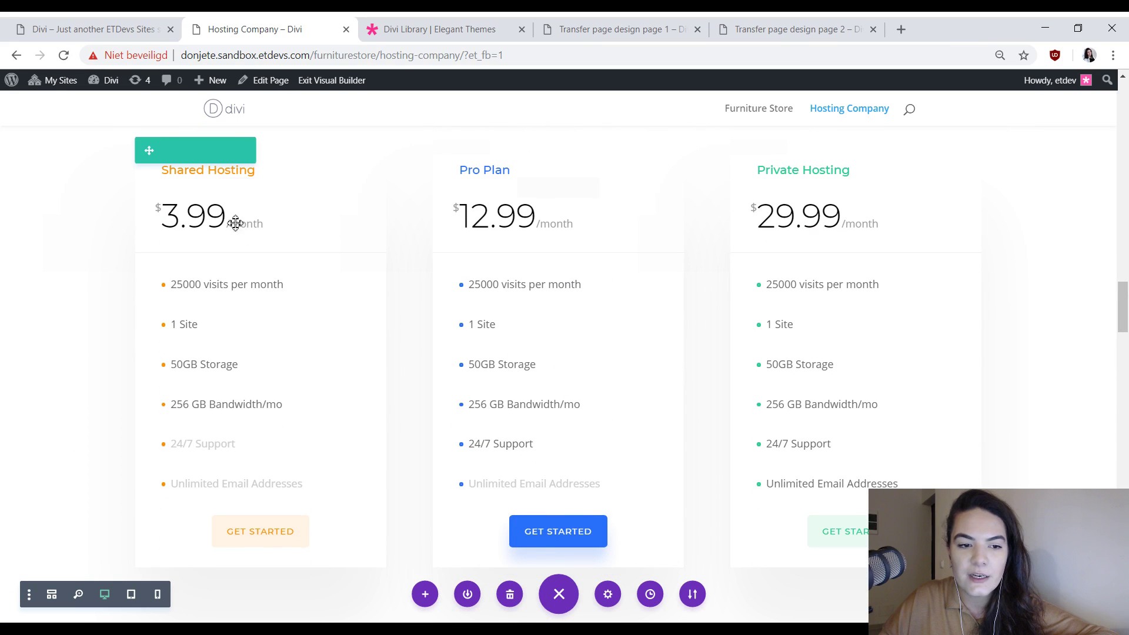
pyautogui.click(243, 190)
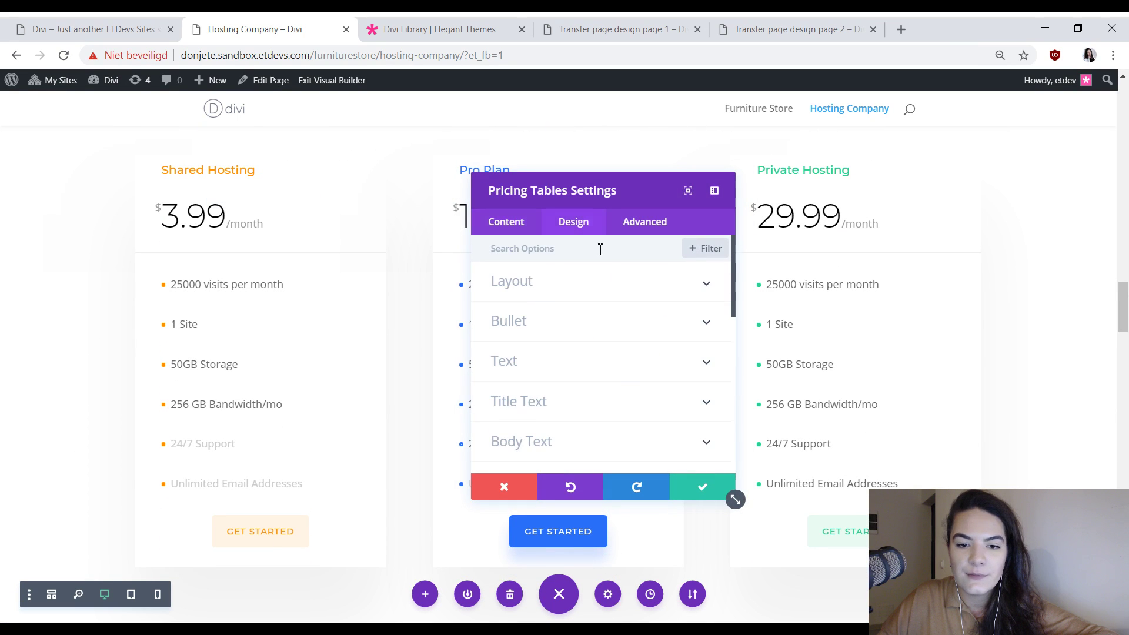
pyautogui.scroll(-5, 579, 377)
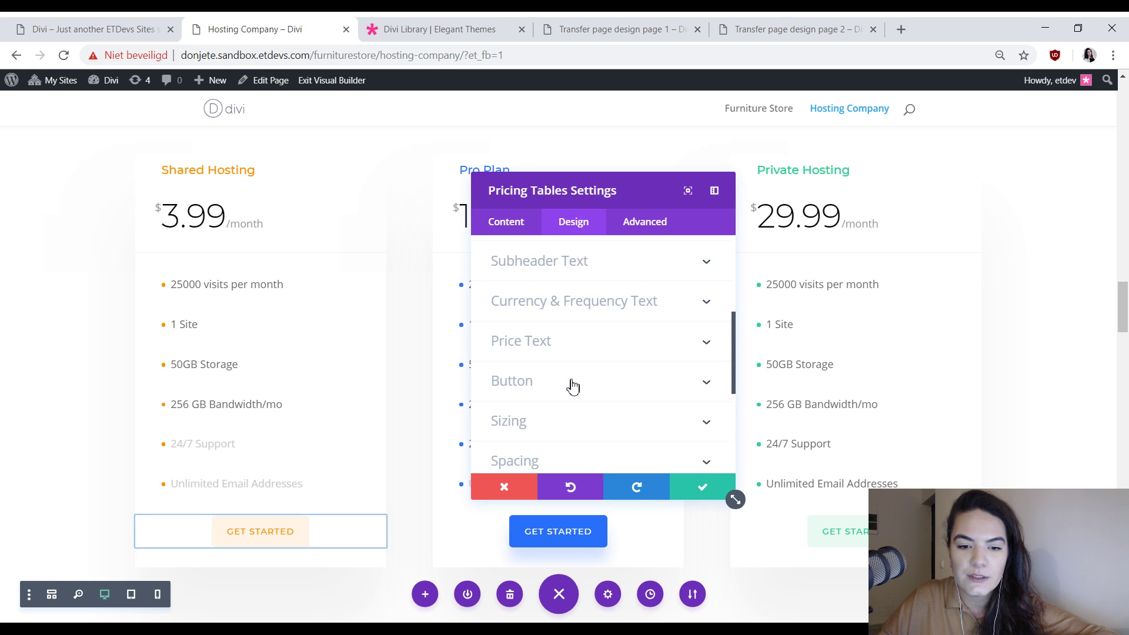
pyautogui.click(570, 381)
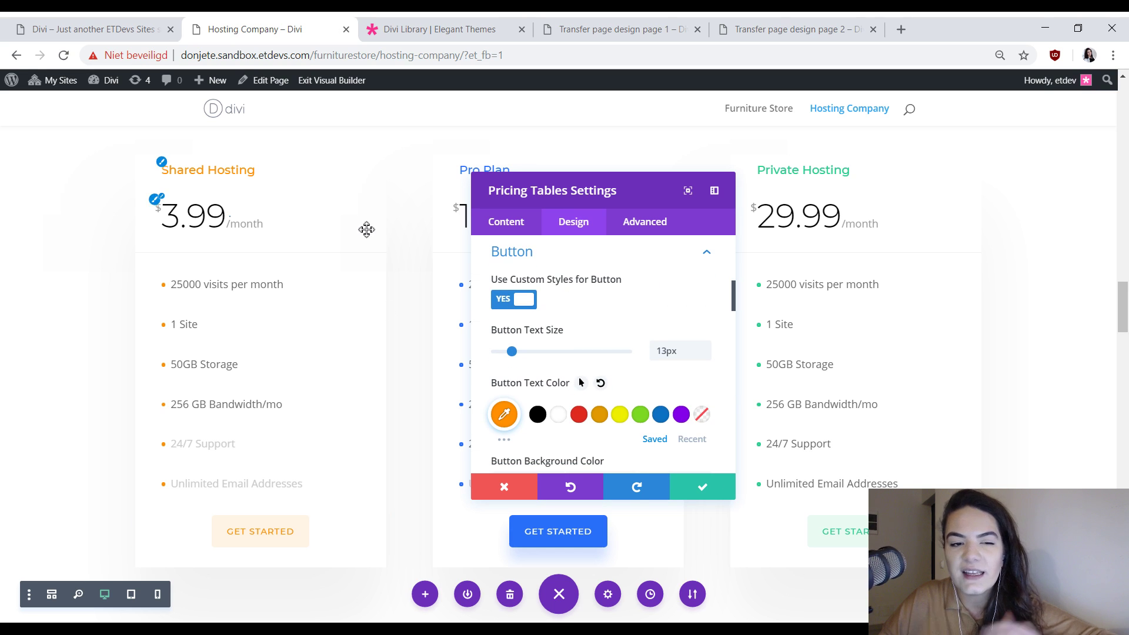
pyautogui.scroll(20, 408, 250)
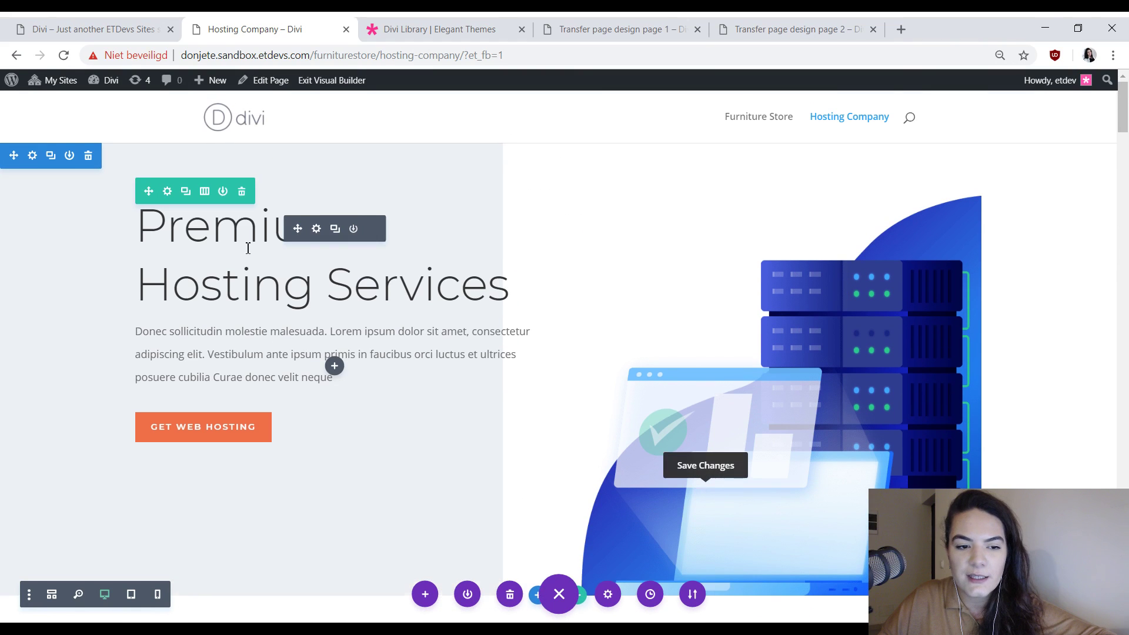
pyautogui.click(318, 228)
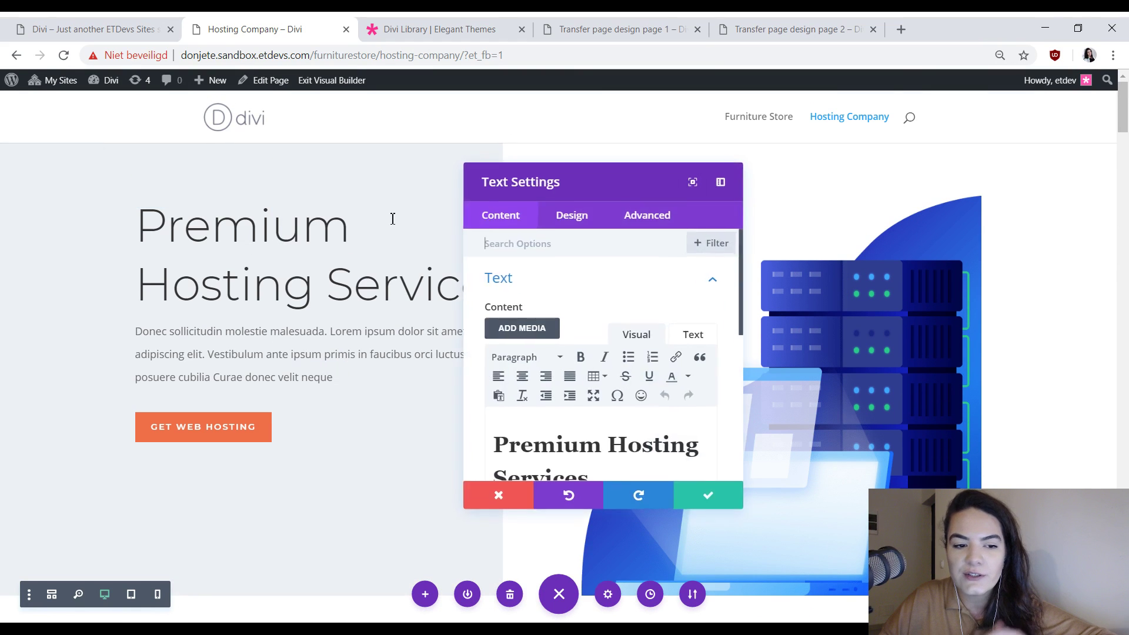
pyautogui.click(558, 222)
pyautogui.scroll(-3, 623, 264)
pyautogui.scroll(1, 582, 303)
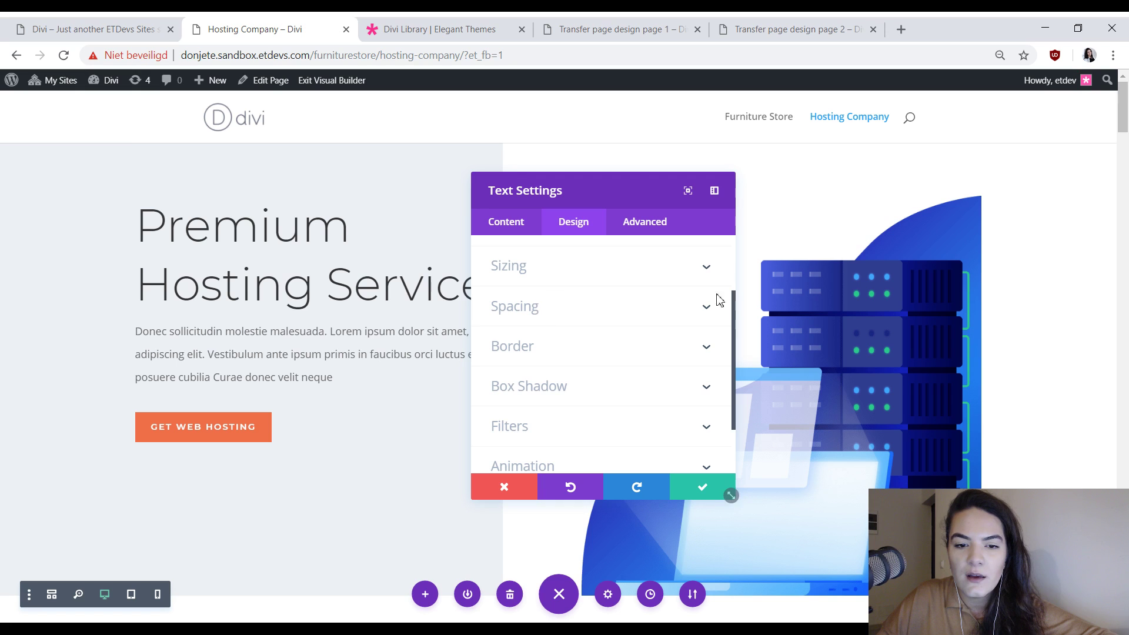
pyautogui.scroll(1, 574, 346)
pyautogui.scroll(-4, 566, 382)
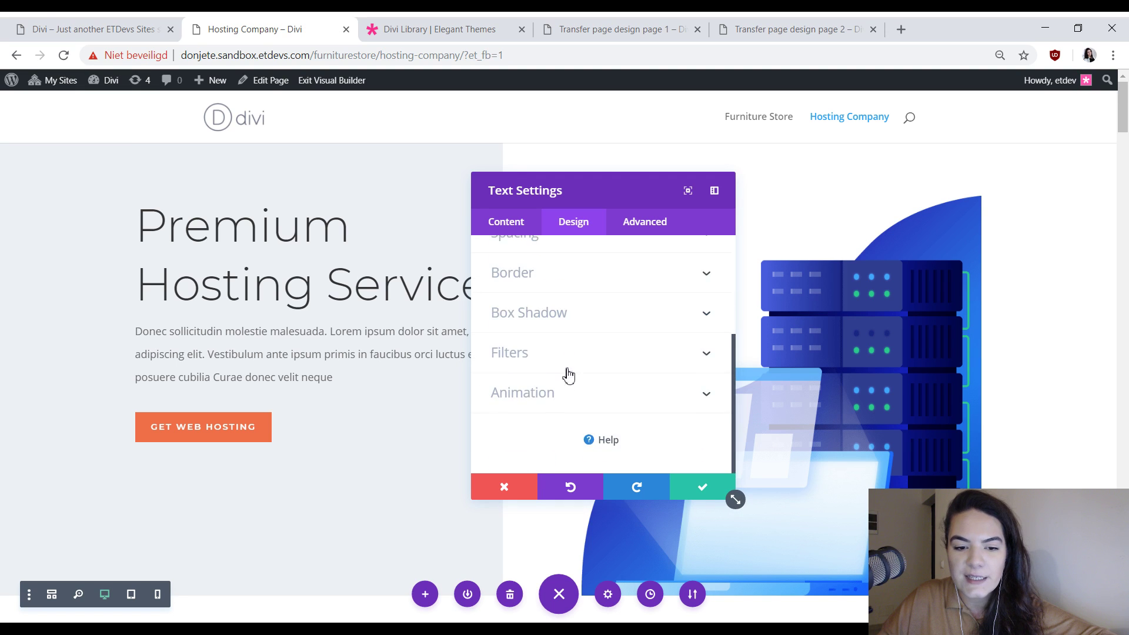
pyautogui.scroll(4, 582, 353)
pyautogui.click(694, 497)
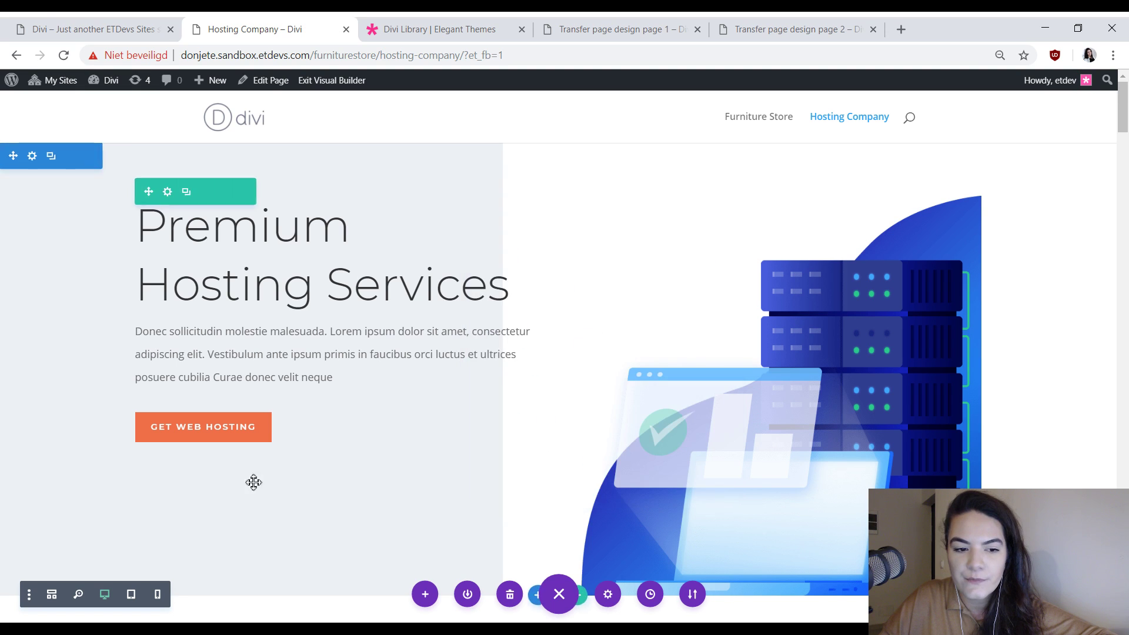
# - Copy the button styles of the hero section's "Get Web Hosting" button
pyautogui.click(312, 416)
pyautogui.click(571, 217)
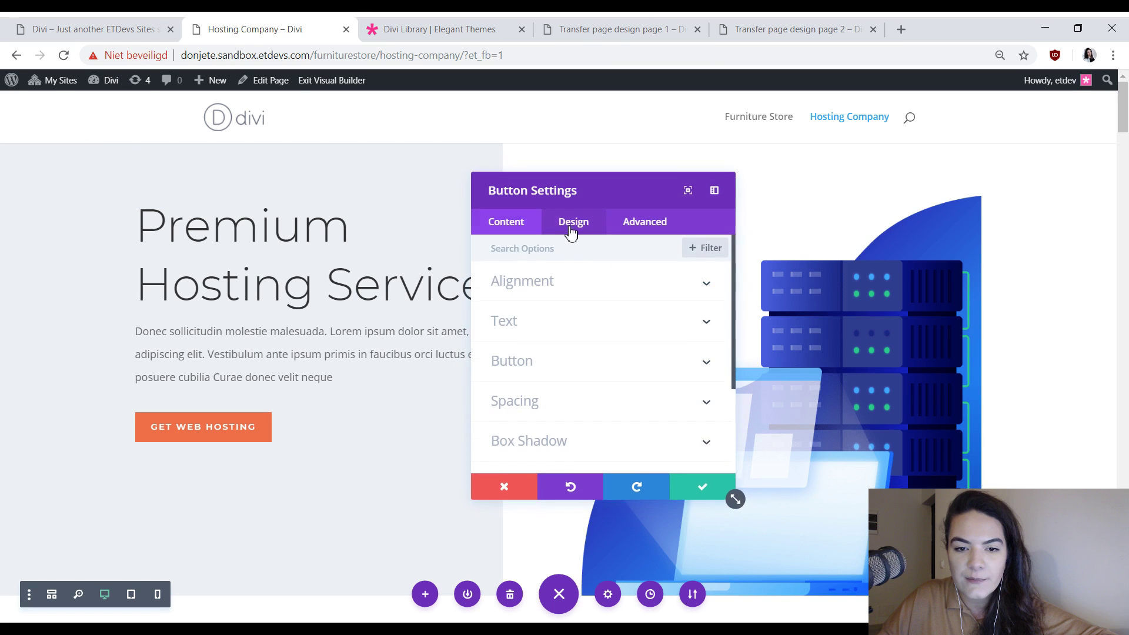
pyautogui.scroll(-3, 594, 377)
pyautogui.scroll(3, 588, 376)
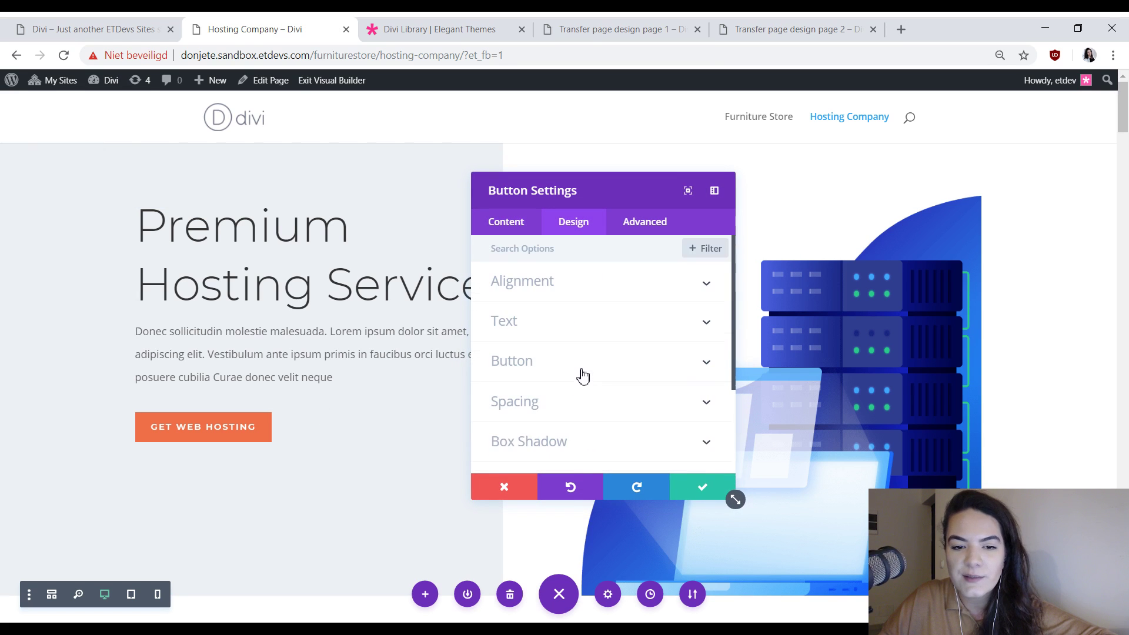
pyautogui.click(581, 375)
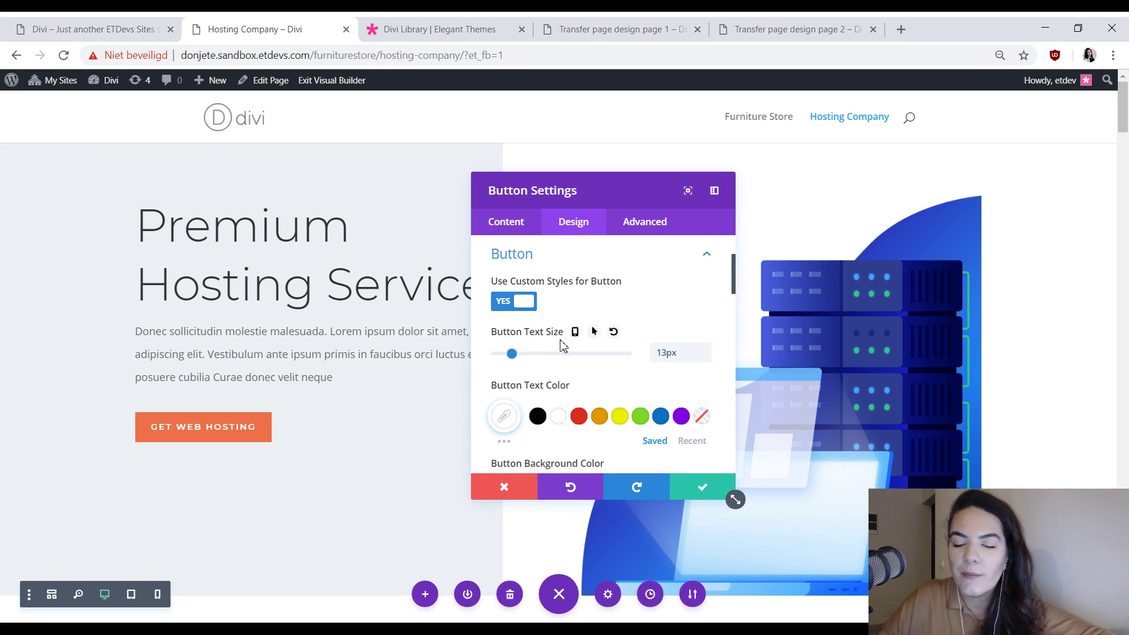
pyautogui.rightClick(553, 254)
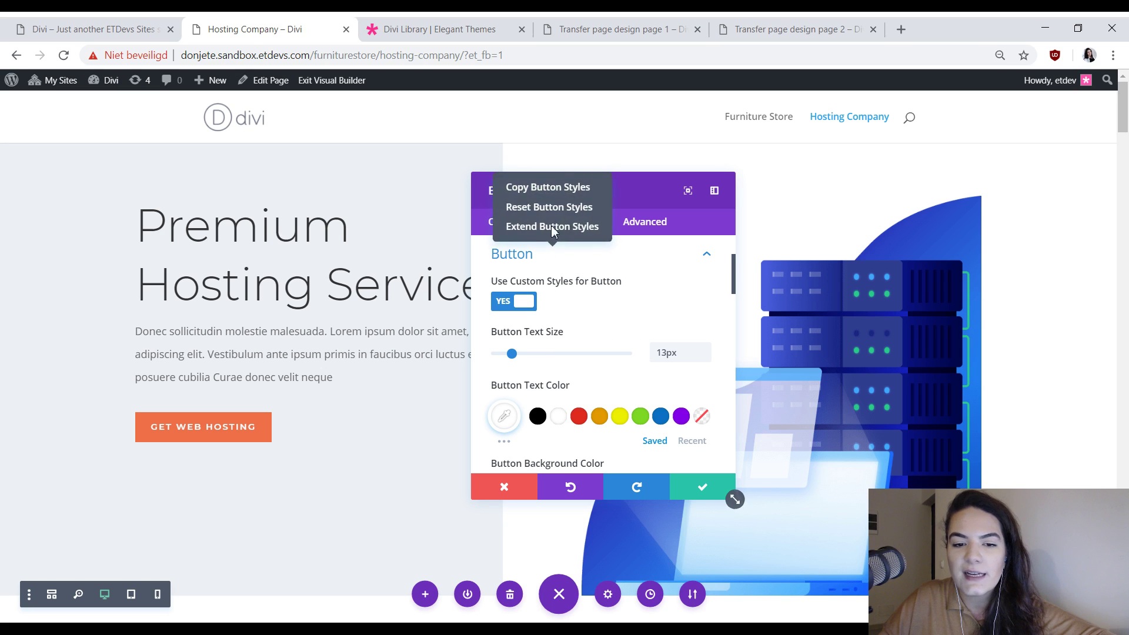
pyautogui.click(547, 194)
pyautogui.click(730, 495)
# - Paste the copied button styles onto the button of the Shared Hosting pricing table
pyautogui.scroll(-15, 578, 397)
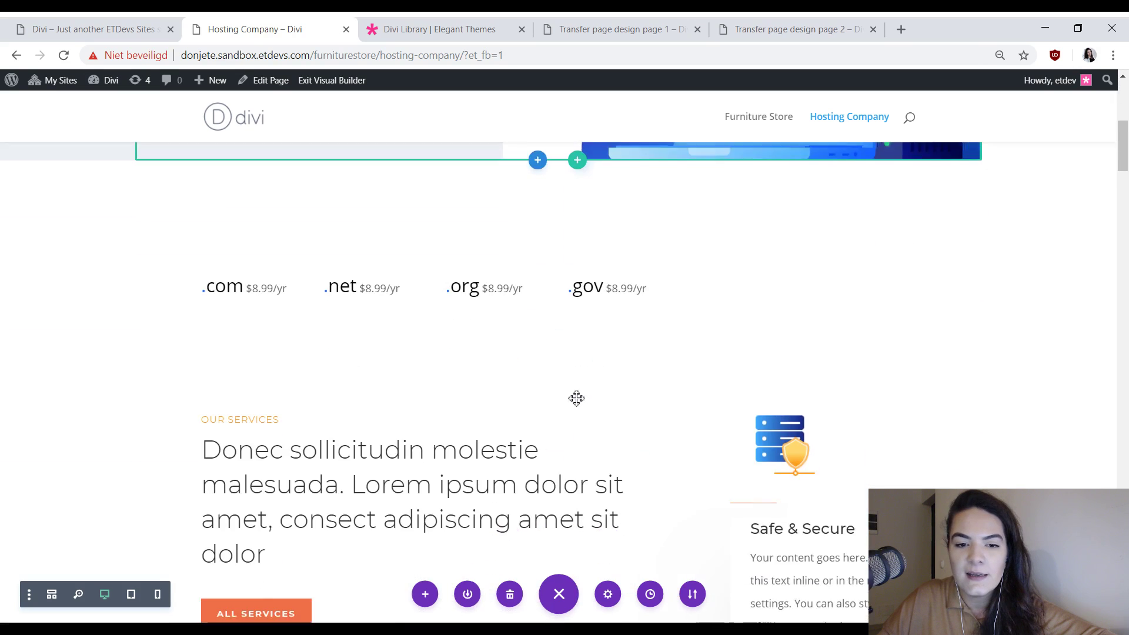
pyautogui.scroll(-10, 575, 396)
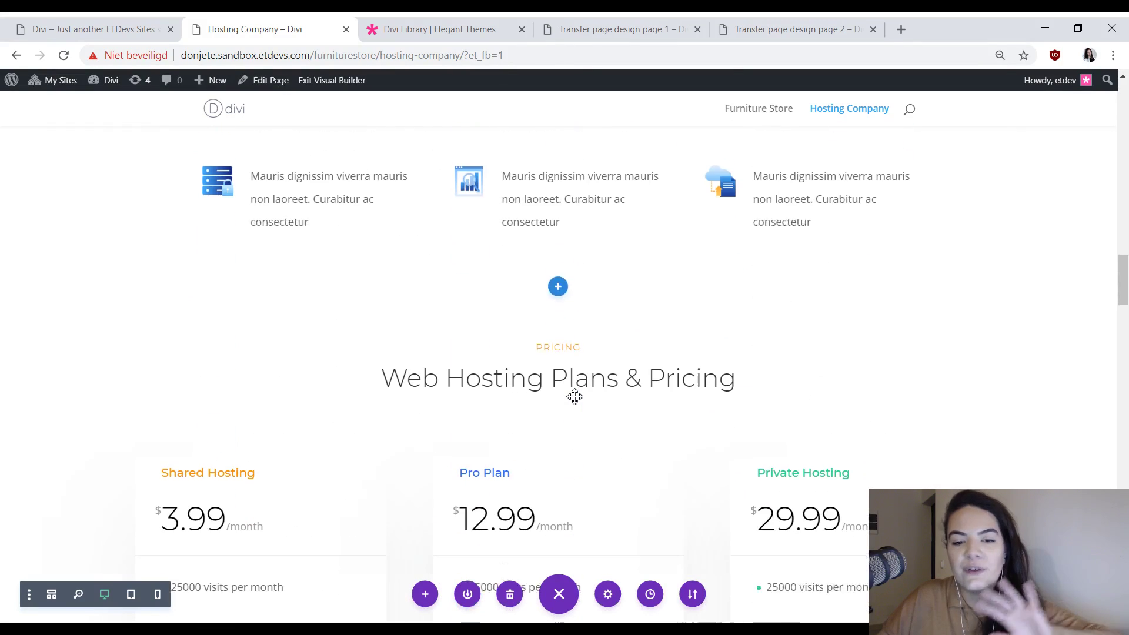
pyautogui.scroll(-7, 571, 397)
pyautogui.scroll(6, 353, 411)
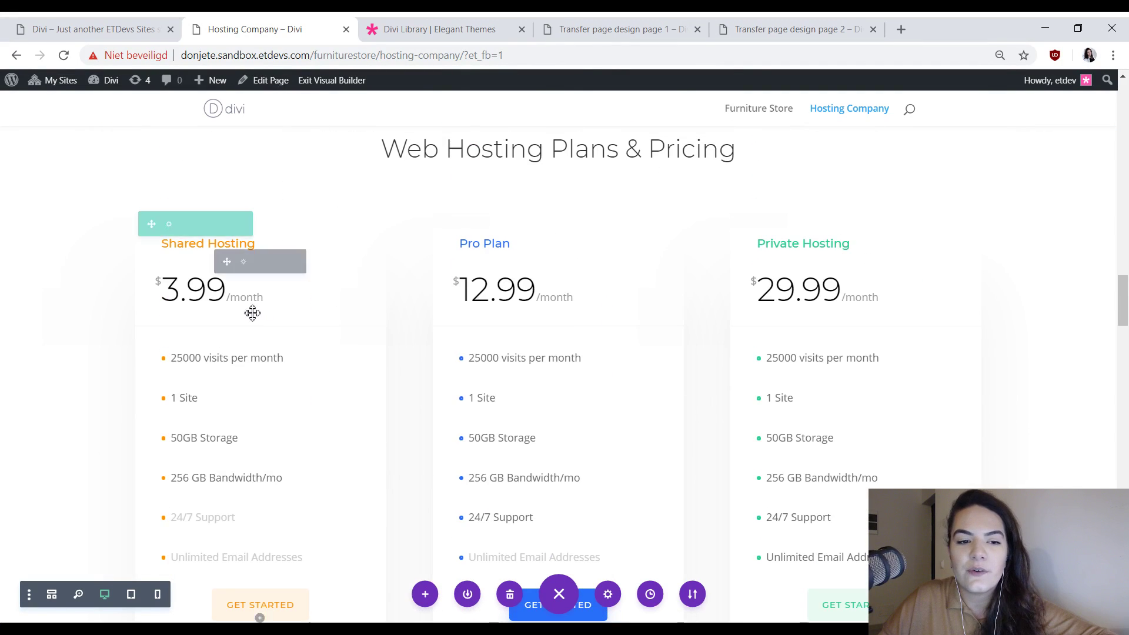
pyautogui.click(242, 261)
pyautogui.click(581, 231)
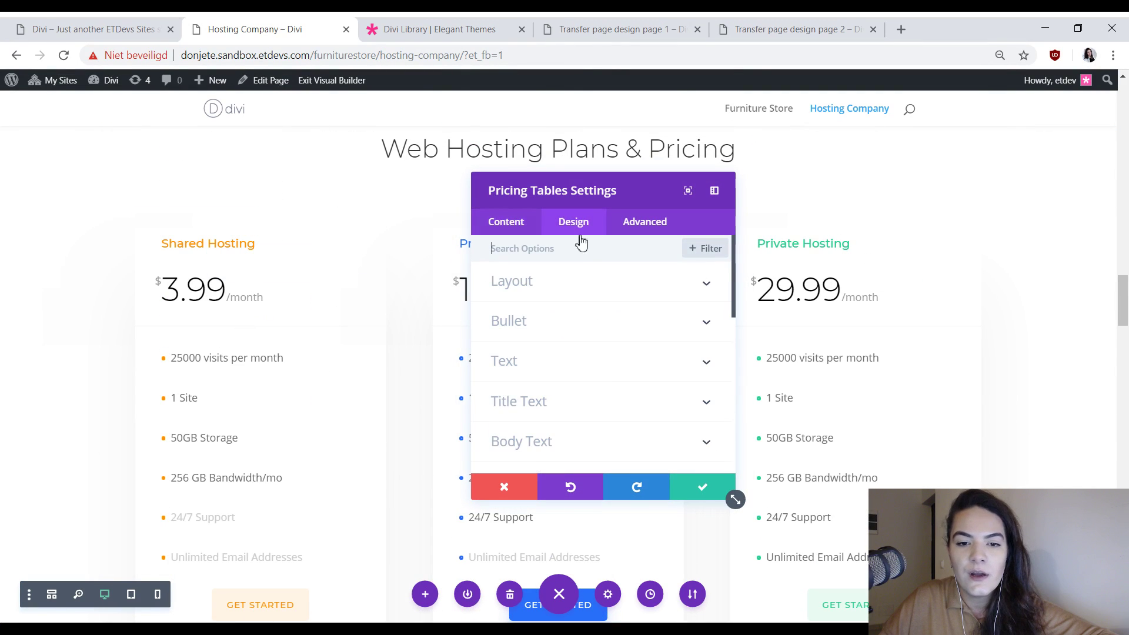
pyautogui.scroll(-2, 616, 378)
pyautogui.scroll(-5, 615, 379)
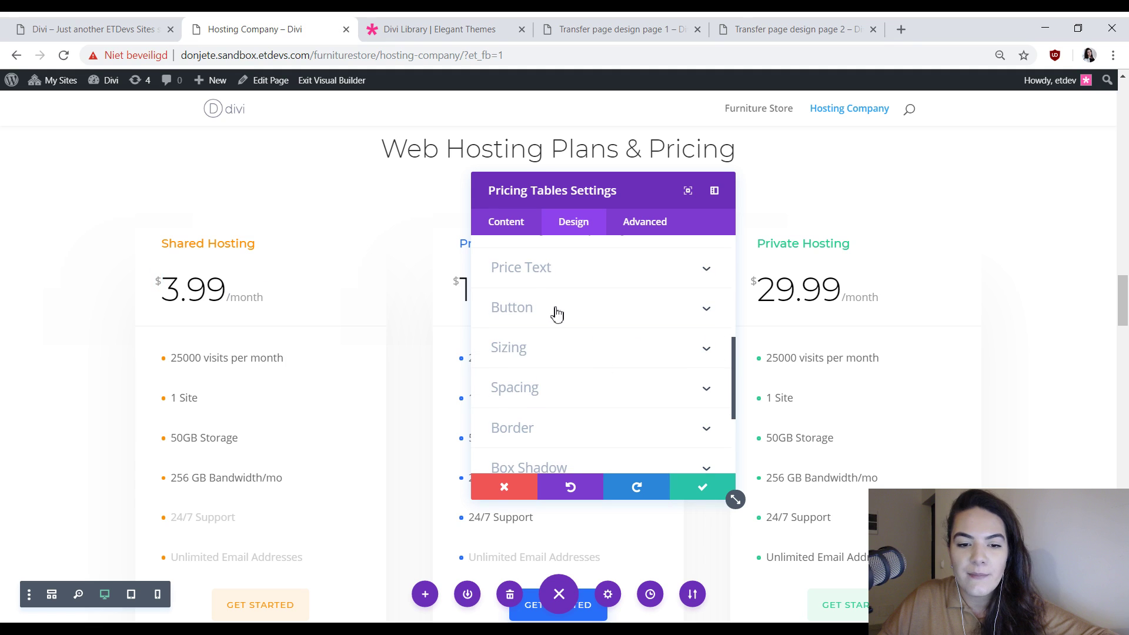
pyautogui.click(555, 308)
pyautogui.rightClick(590, 260)
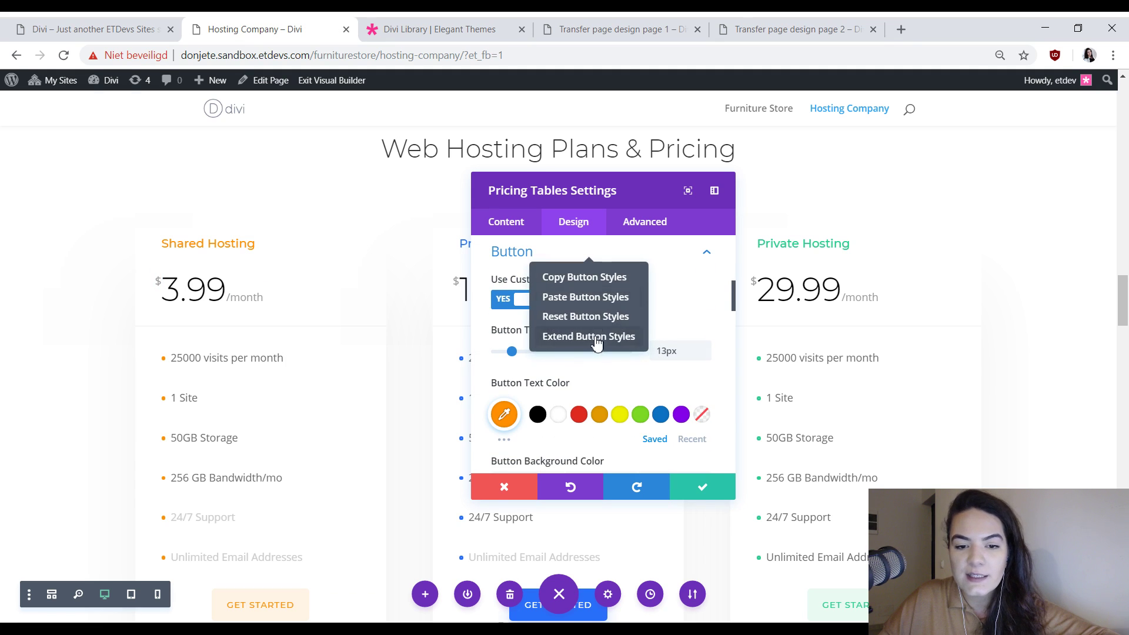
pyautogui.click(590, 303)
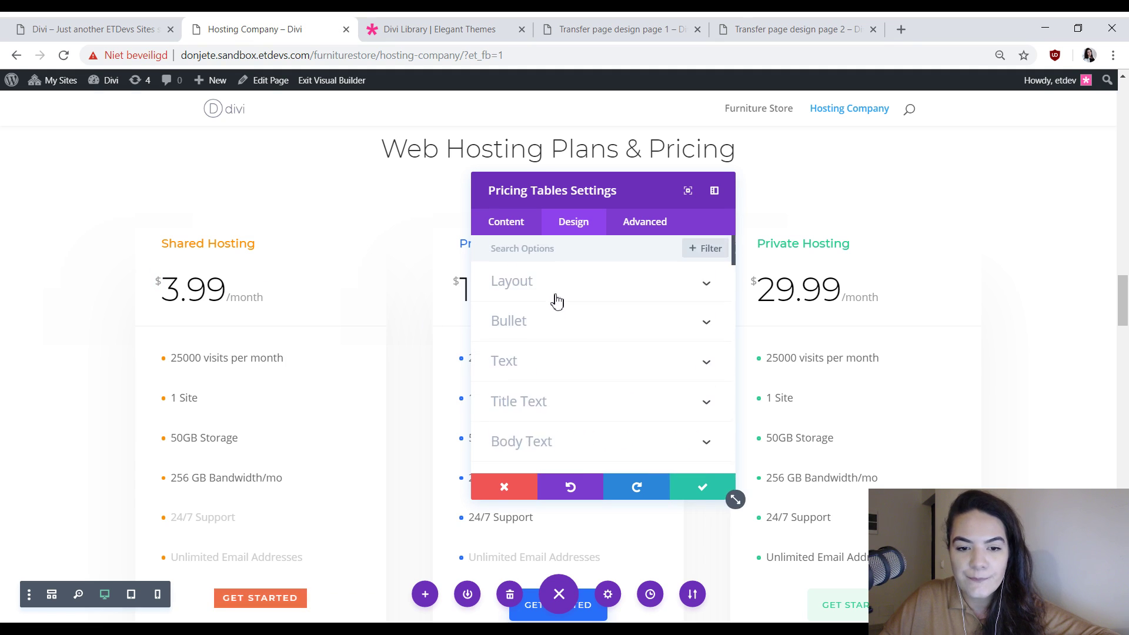
# - Set the Shared Hosting pricing table's button border width to 8px
pyautogui.scroll(-1, 556, 301)
pyautogui.scroll(-6, 562, 309)
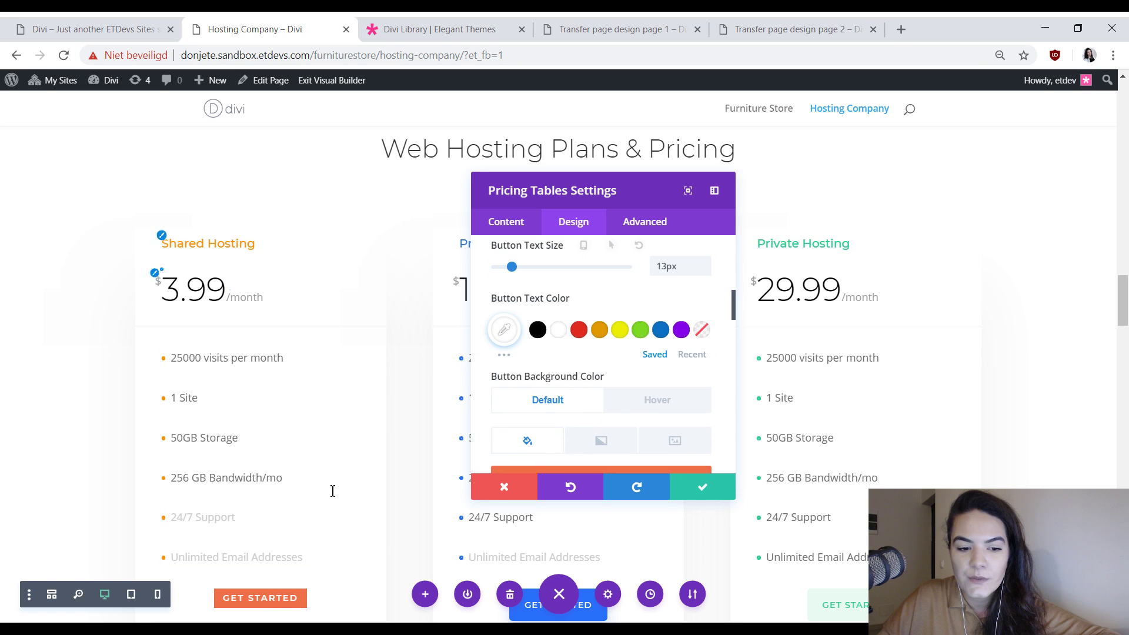
pyautogui.scroll(-3, 244, 448)
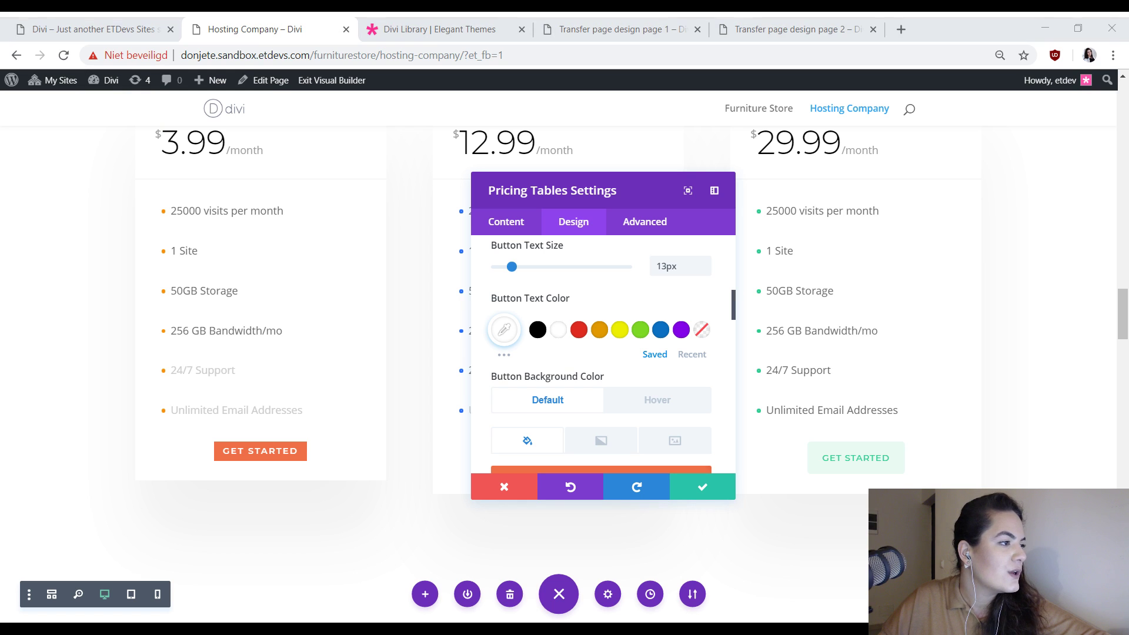
pyautogui.scroll(-4, 647, 365)
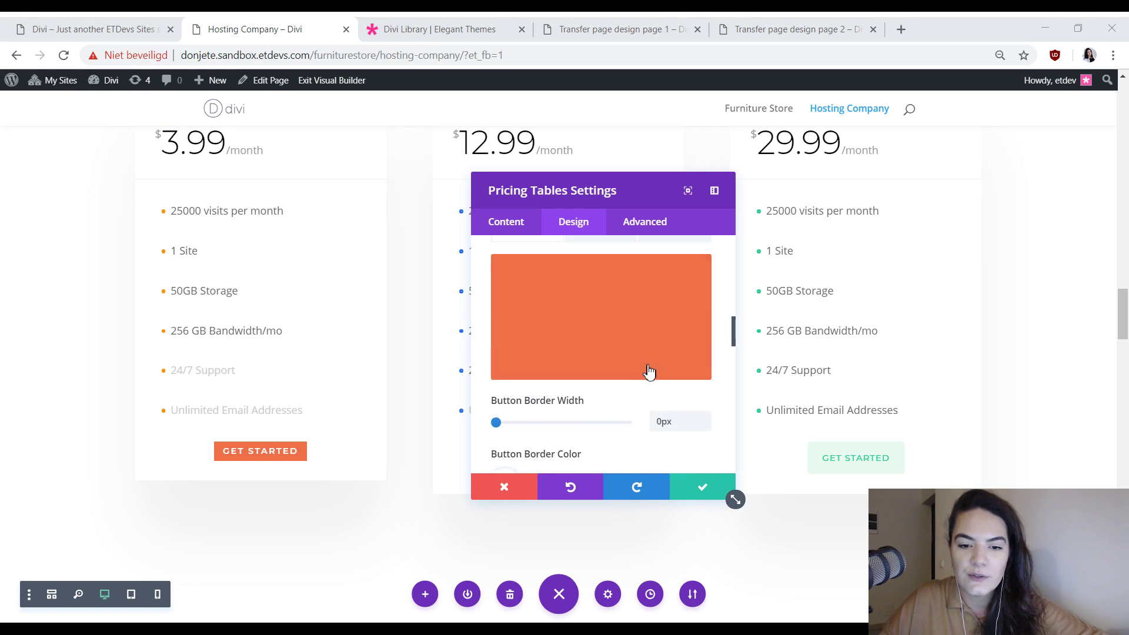
pyautogui.click(672, 418)
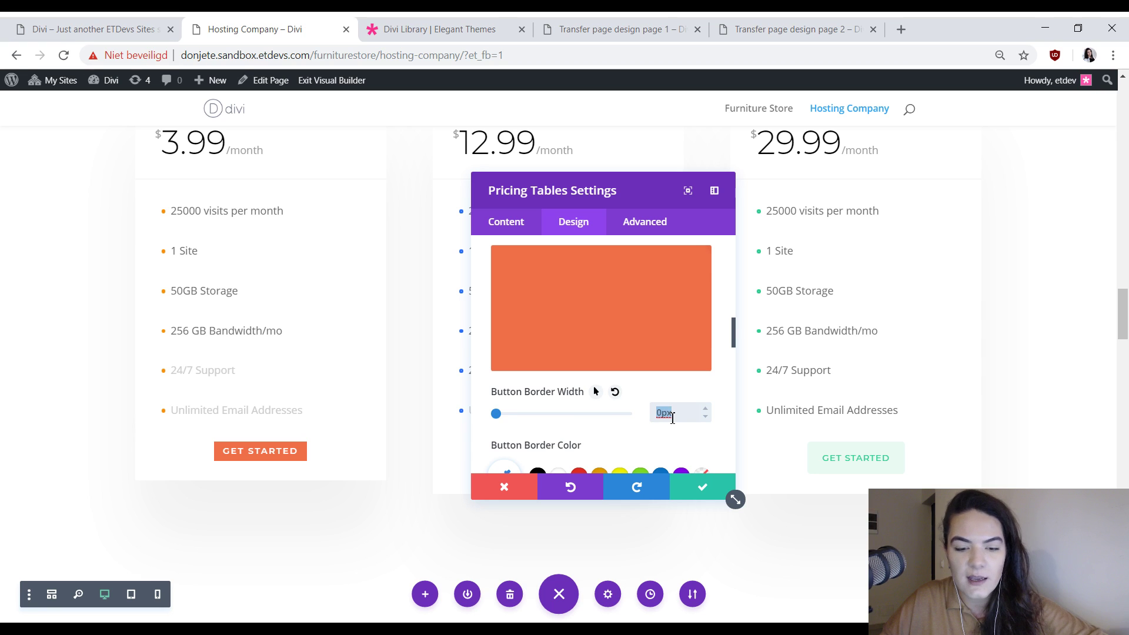
pyautogui.write('8')
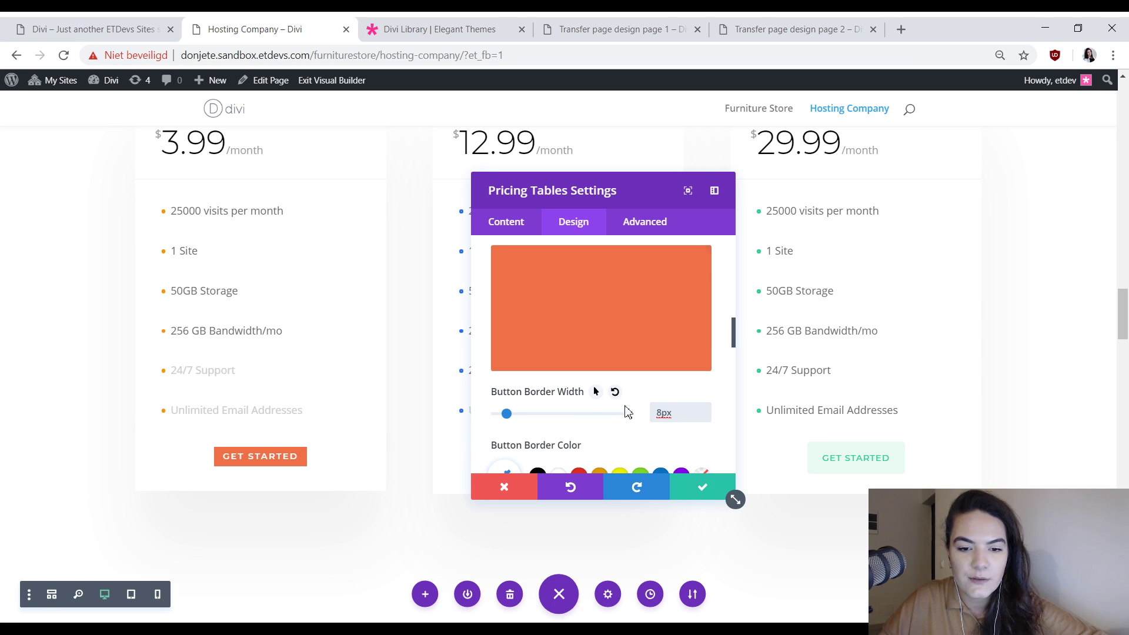
# - Set the Shared Hosting pricing table's button border color to #ef6f49 and align the button to the left
pyautogui.scroll(-1, 557, 430)
pyautogui.click(559, 277)
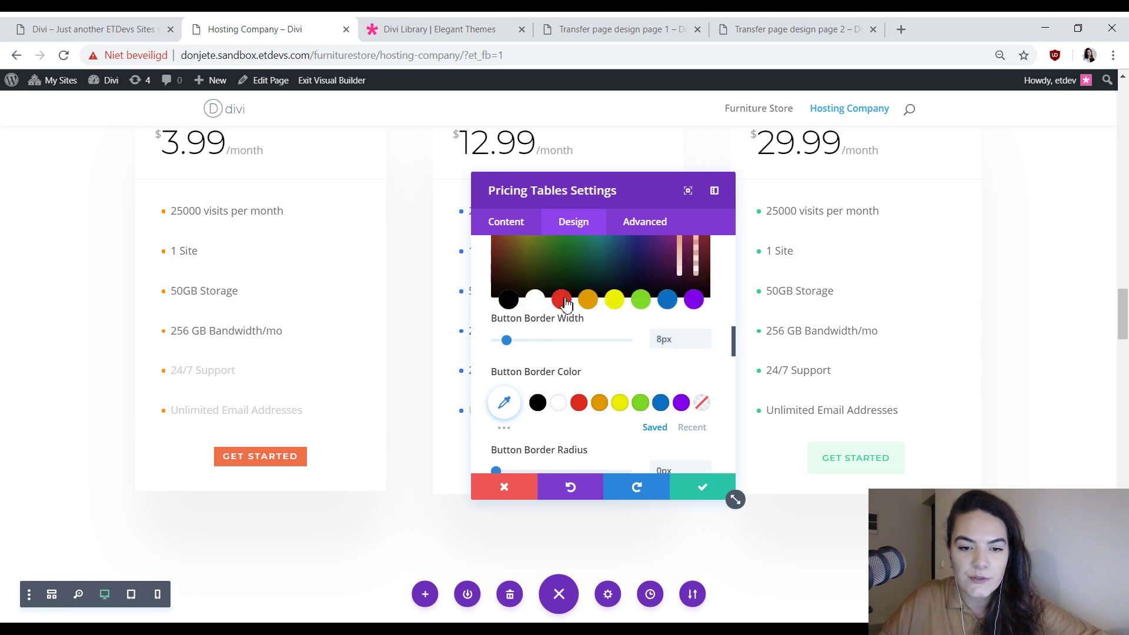
pyautogui.scroll(3, 539, 401)
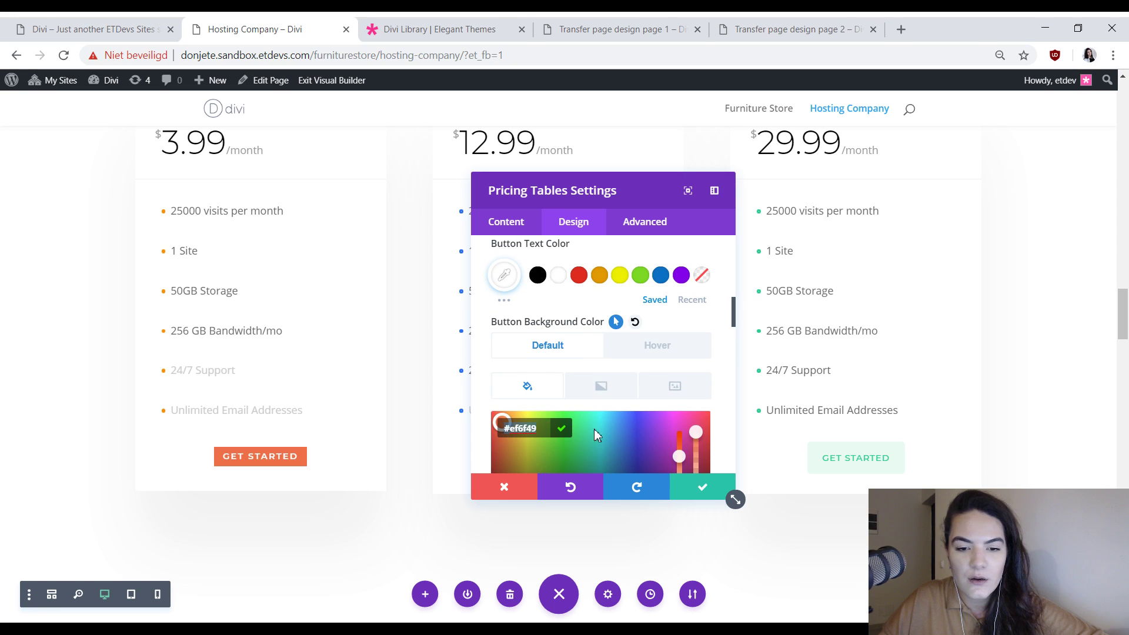
pyautogui.scroll(-5, 597, 435)
pyautogui.click(504, 351)
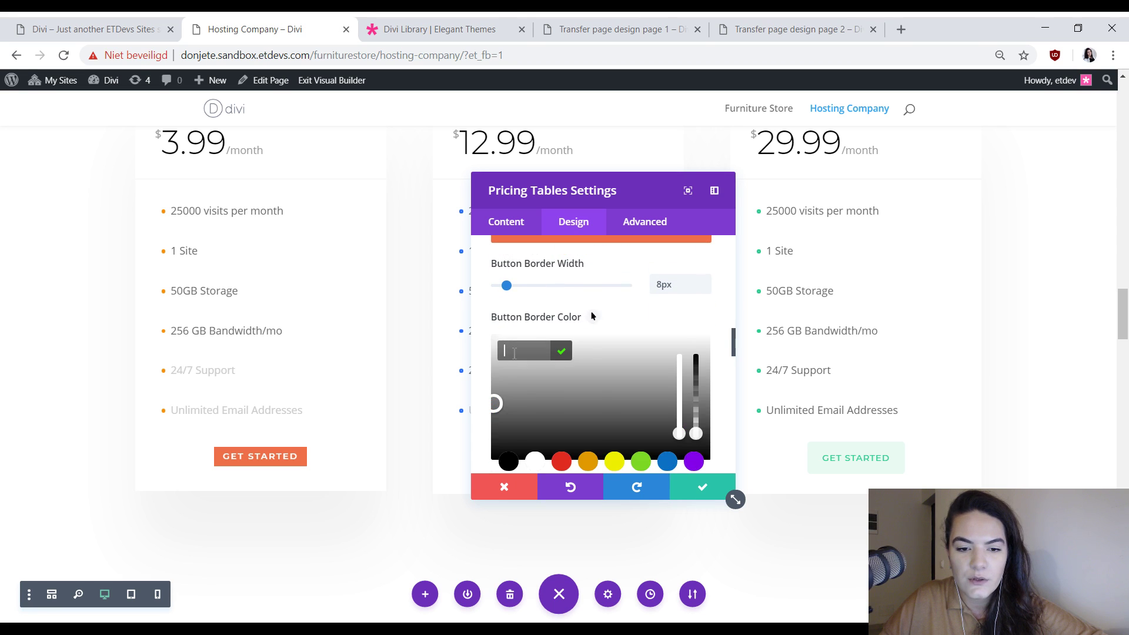
pyautogui.write('#ef6f49')
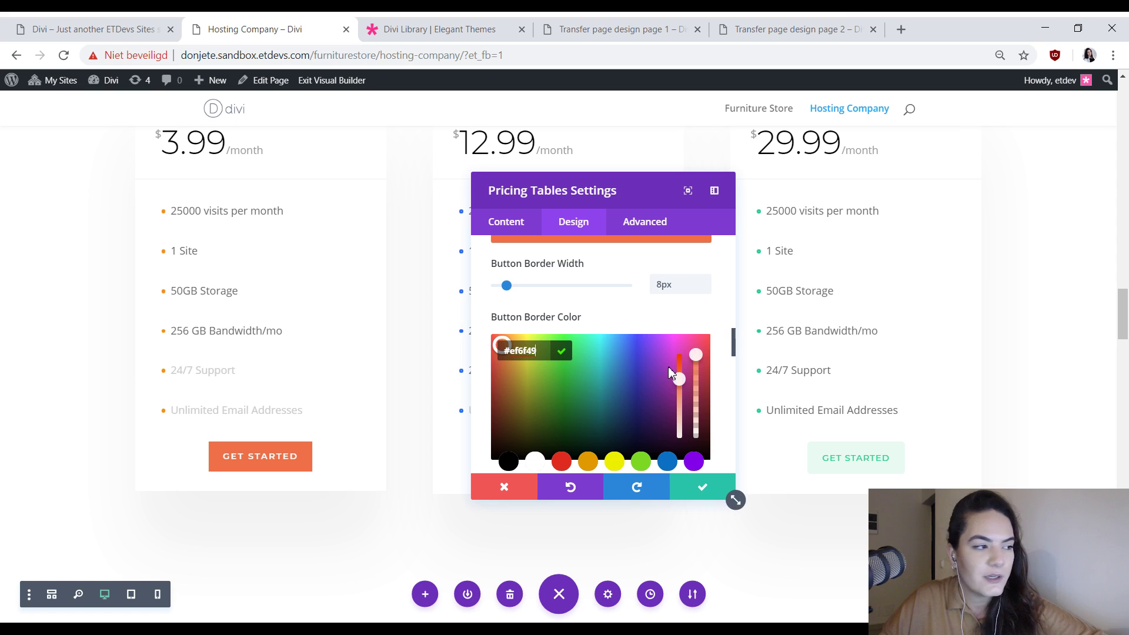
pyautogui.click(685, 326)
pyautogui.scroll(-8, 655, 383)
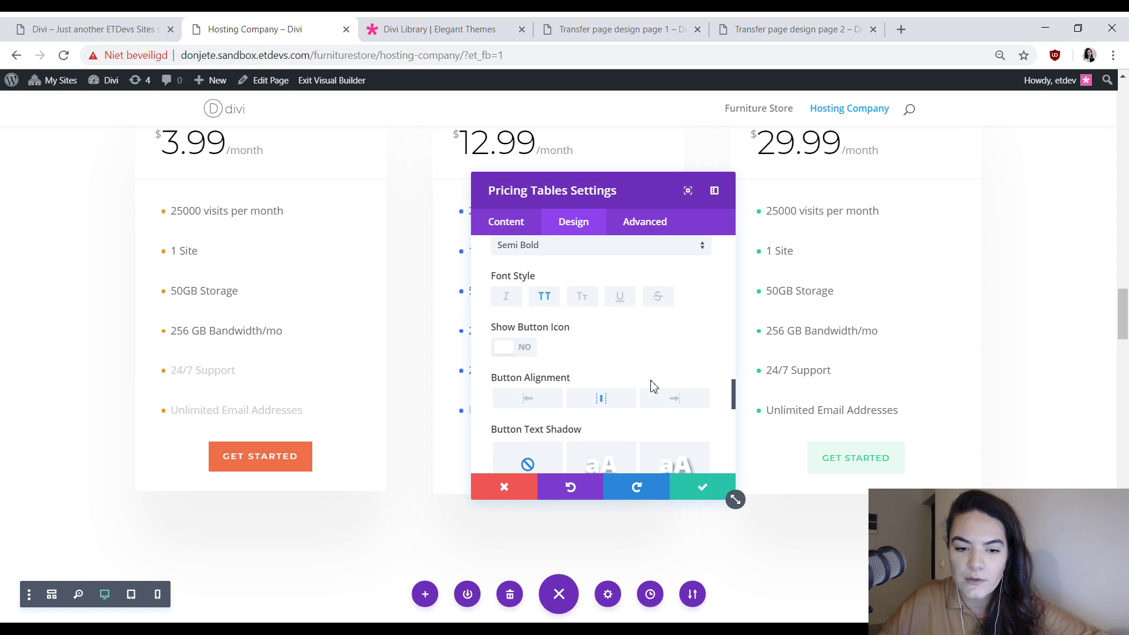
pyautogui.click(521, 407)
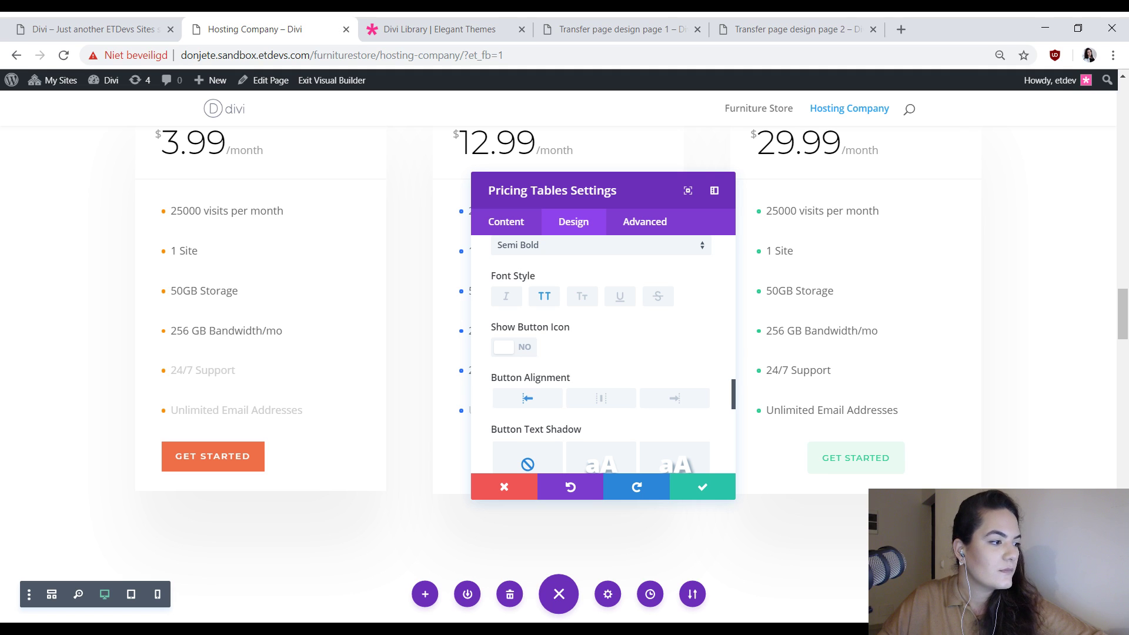
# - Extend the Shared Hosting pricing table's button styles to all pricing tables throughout this page
pyautogui.scroll(8, 706, 372)
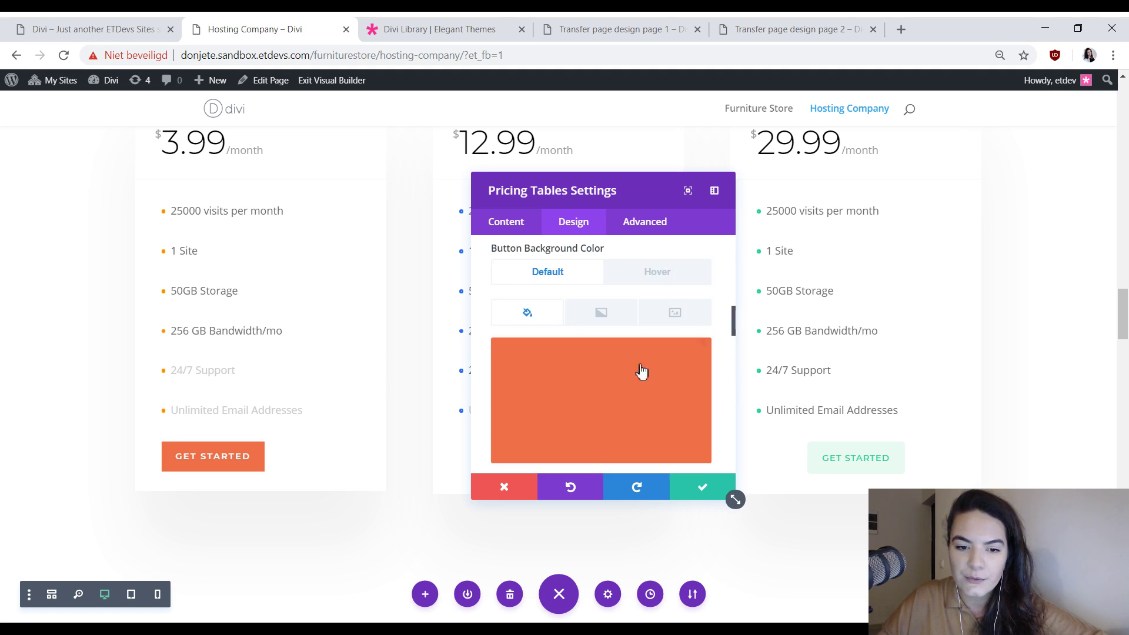
pyautogui.scroll(5, 641, 370)
pyautogui.rightClick(591, 335)
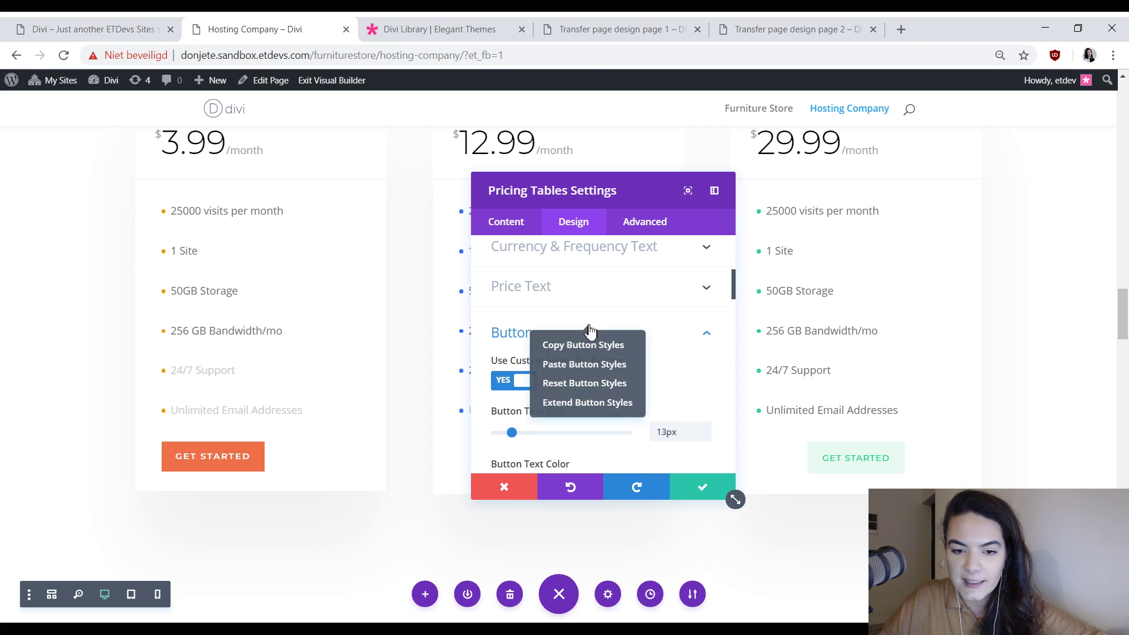
pyautogui.click(588, 404)
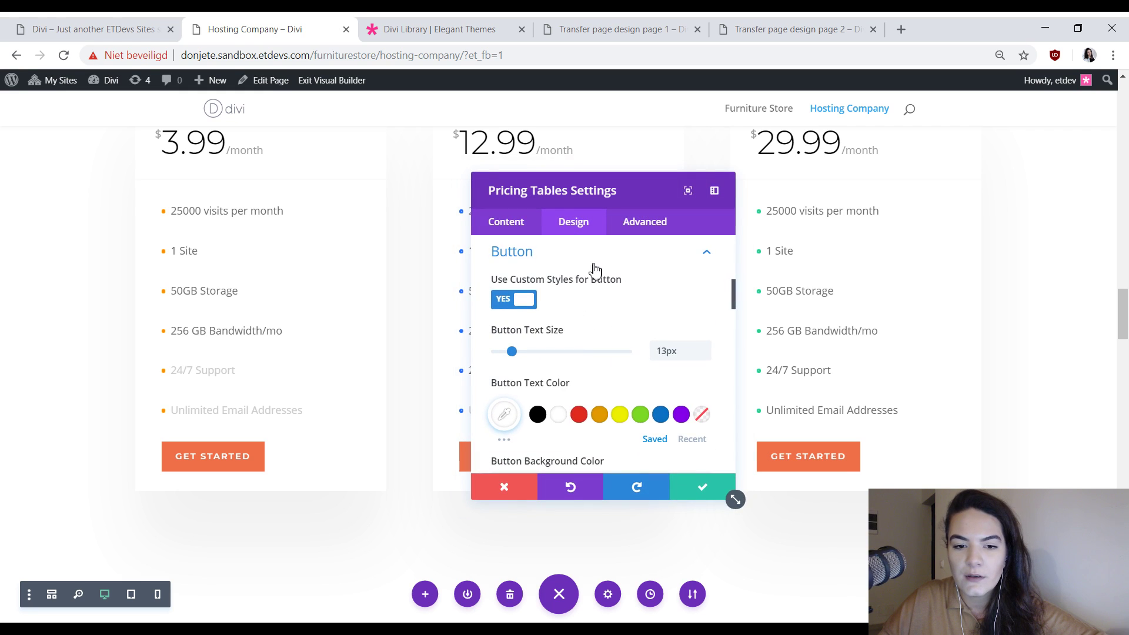
# - Review the module types the button styles can be extended to, and save the pricing table settings
pyautogui.rightClick(593, 254)
pyautogui.click(591, 327)
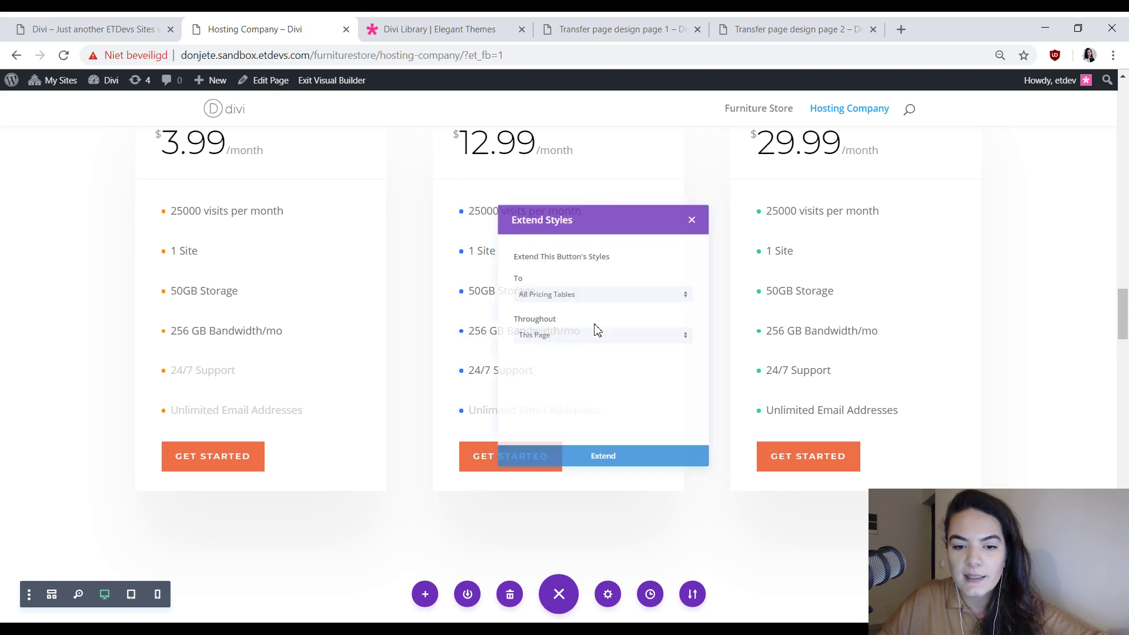
pyautogui.click(591, 288)
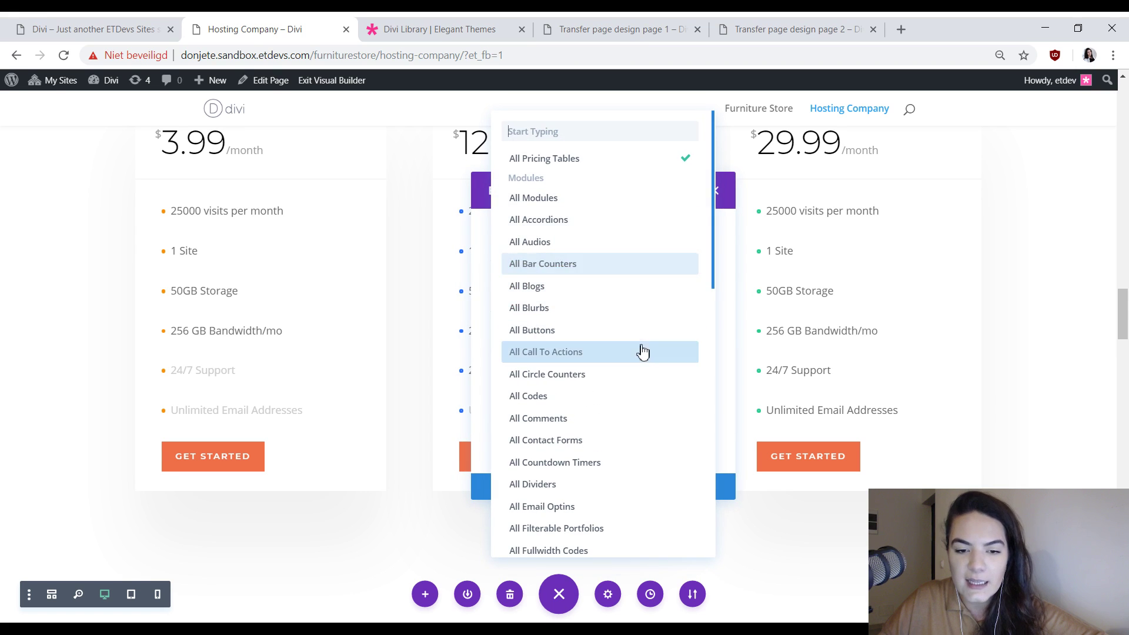
pyautogui.scroll(-1, 603, 307)
pyautogui.click(594, 285)
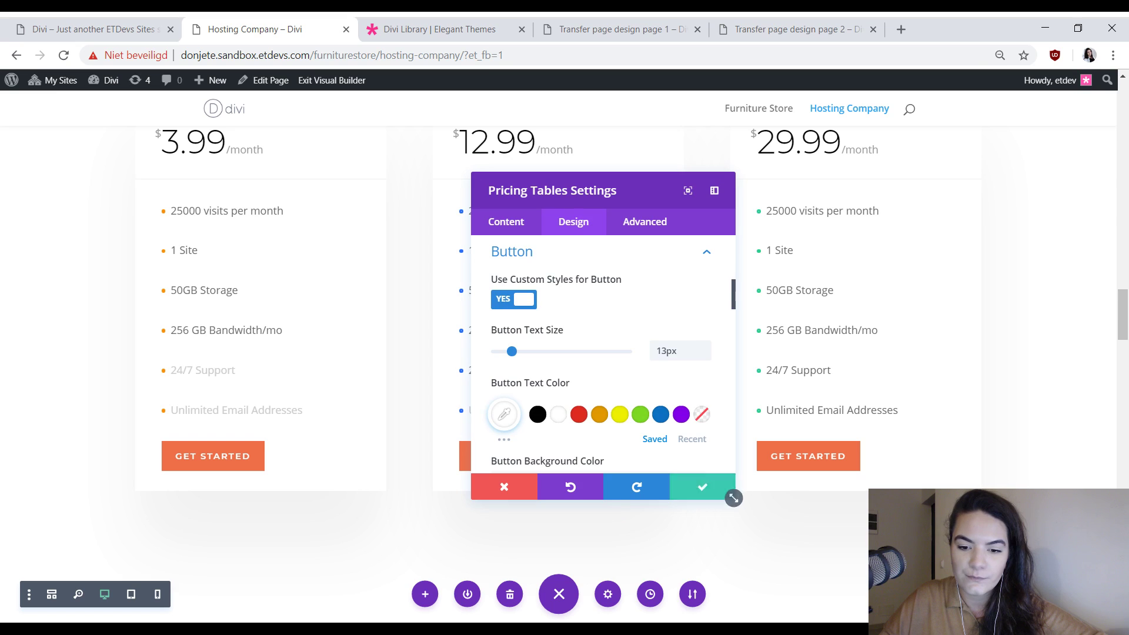
pyautogui.click(732, 496)
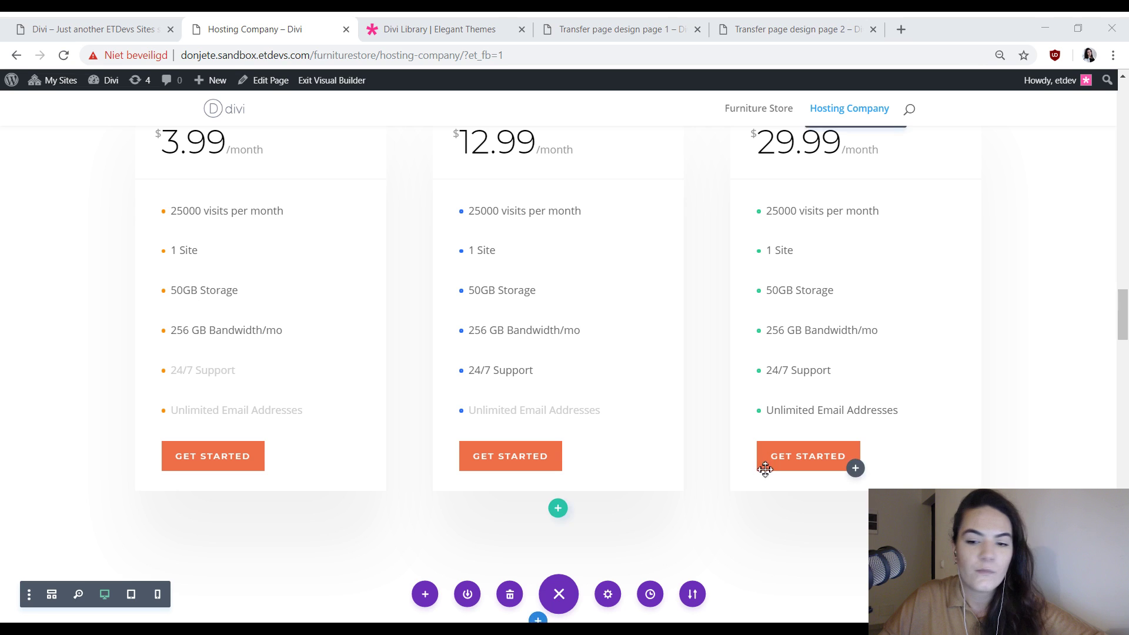
# - Examine the Hosting Company page from the hero section down to the footer to review the transferred text and button styles
pyautogui.scroll(10, 932, 478)
pyautogui.scroll(6, 892, 415)
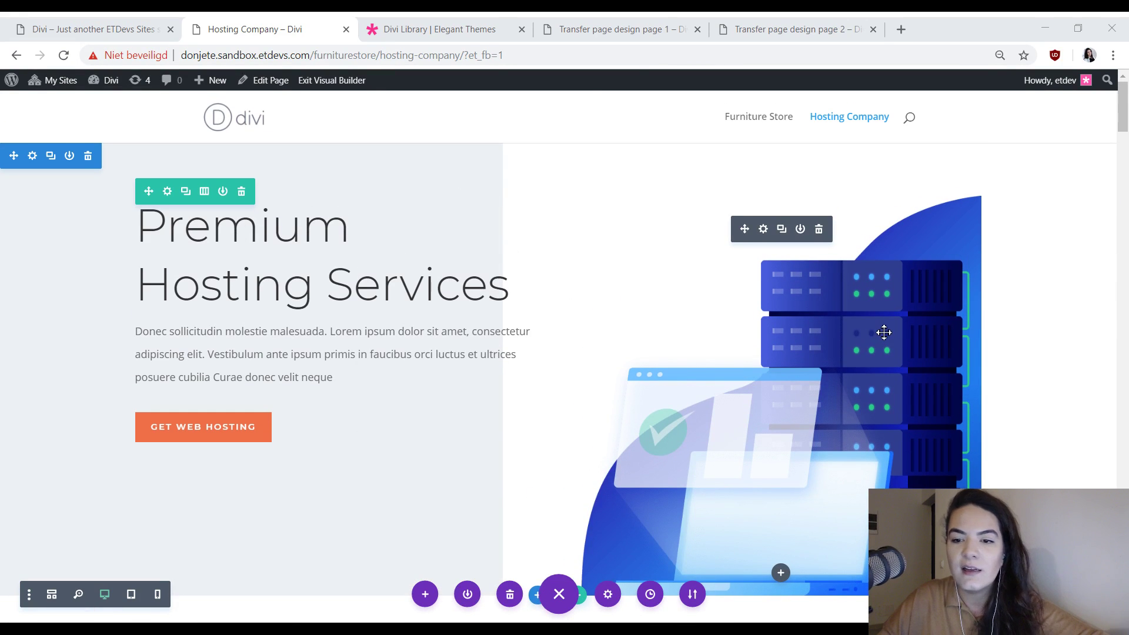
pyautogui.scroll(-4, 529, 388)
pyautogui.scroll(4, 529, 388)
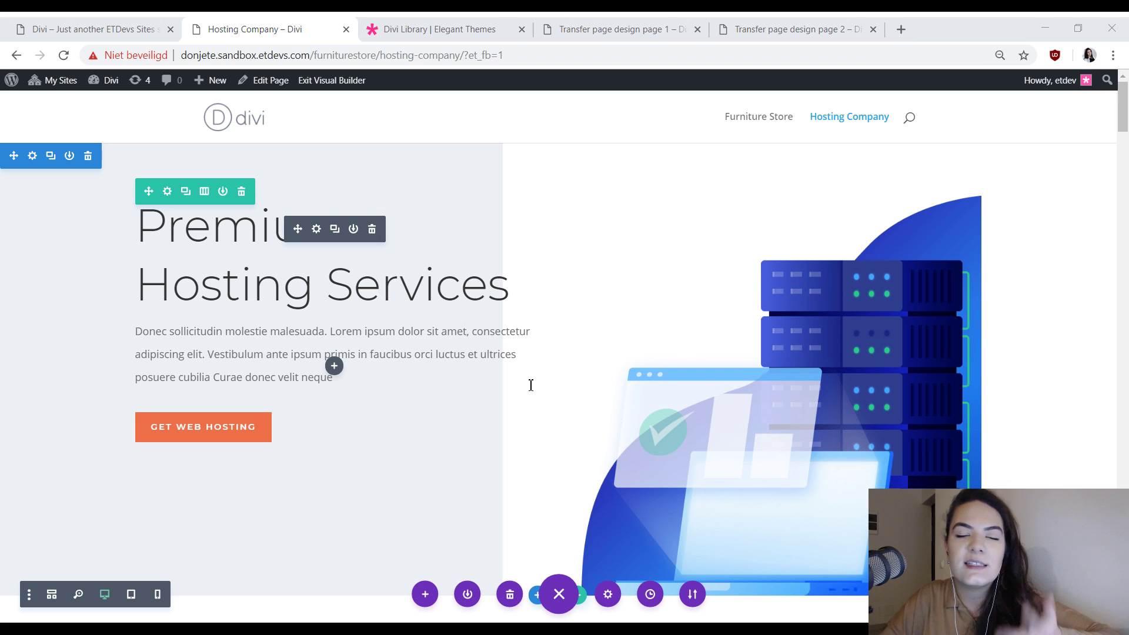
pyautogui.scroll(-5, 699, 383)
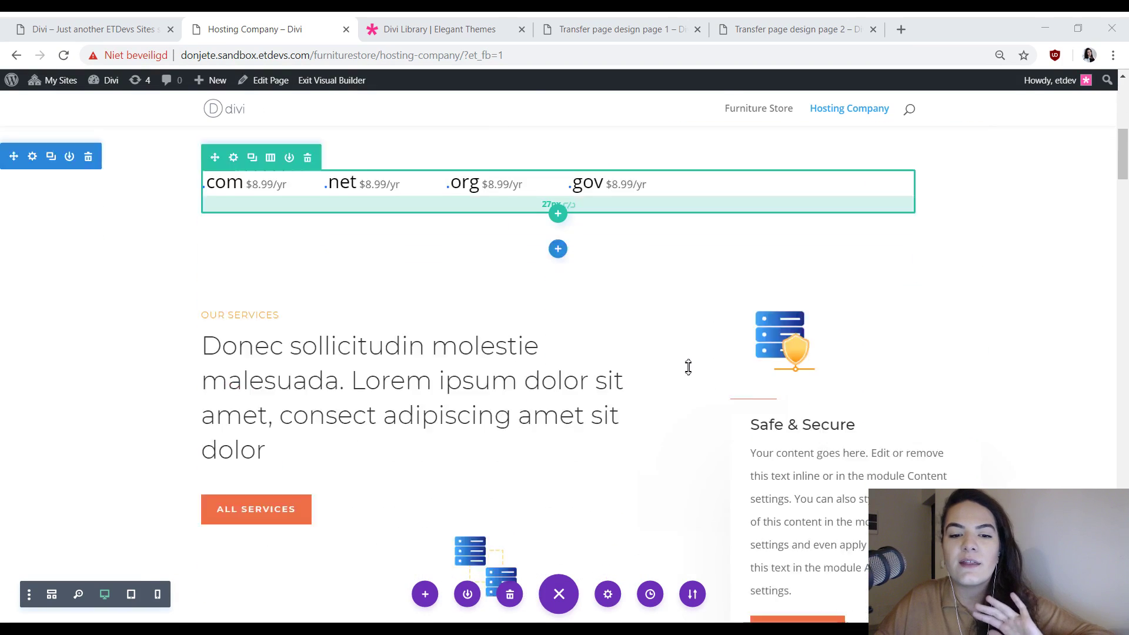
pyautogui.scroll(-7, 689, 367)
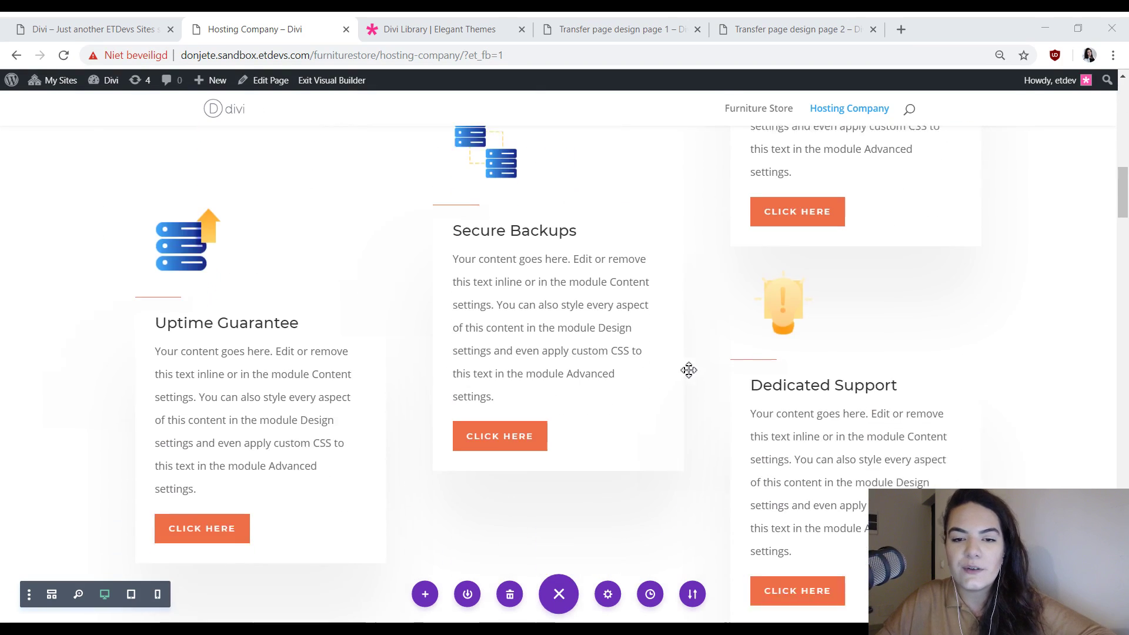
pyautogui.scroll(5, 689, 369)
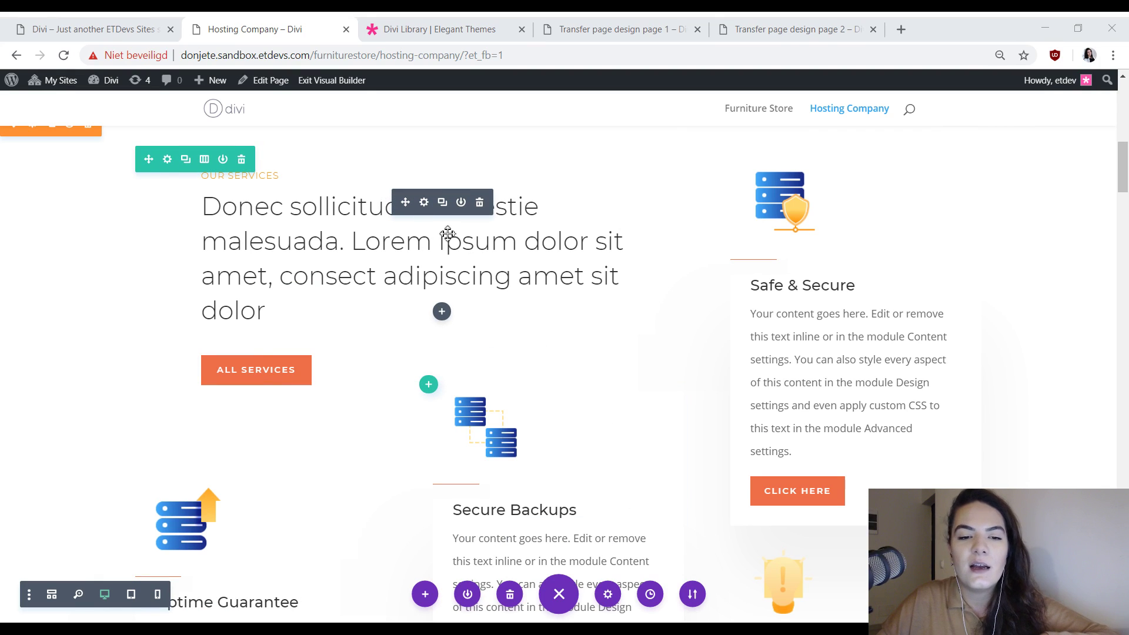
pyautogui.scroll(3, 524, 305)
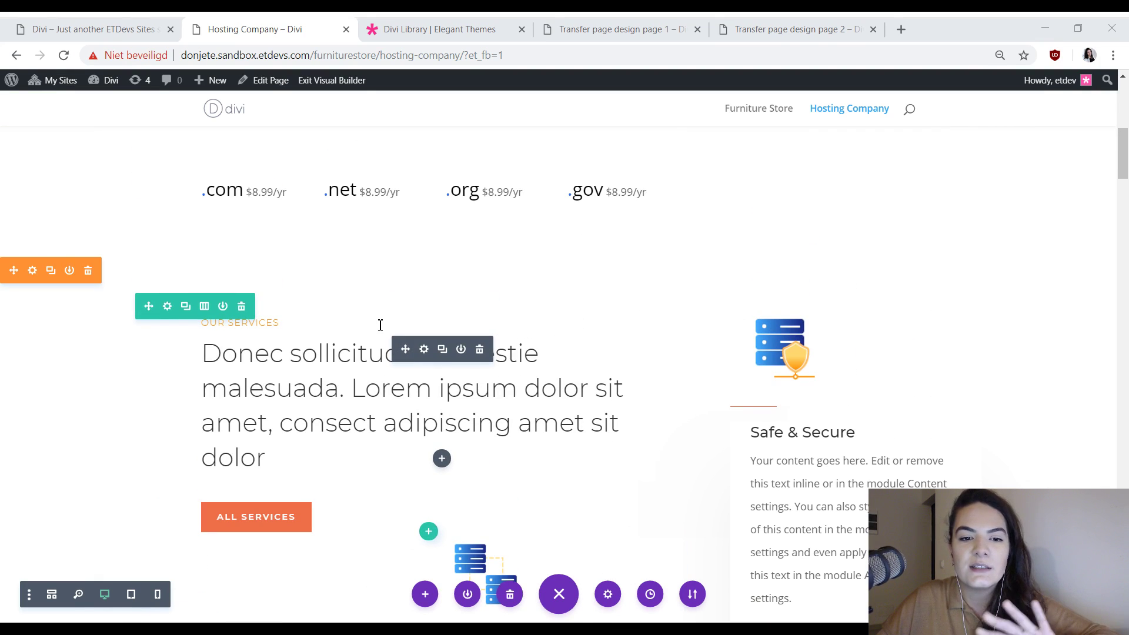
pyautogui.scroll(-3, 803, 422)
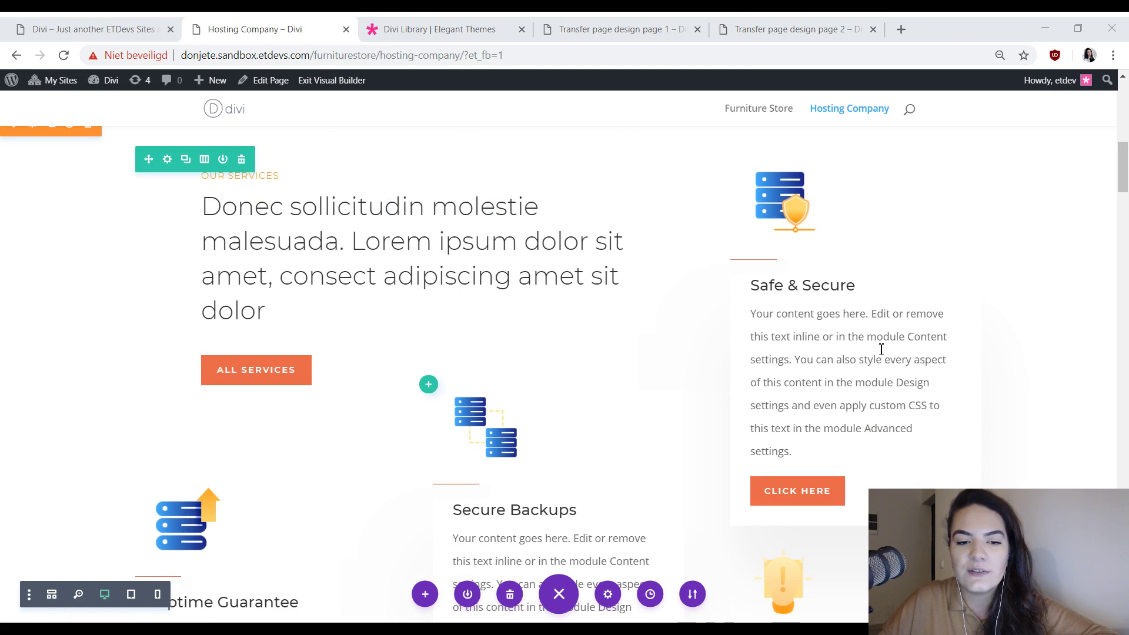
pyautogui.scroll(3, 524, 383)
pyautogui.scroll(-15, 688, 383)
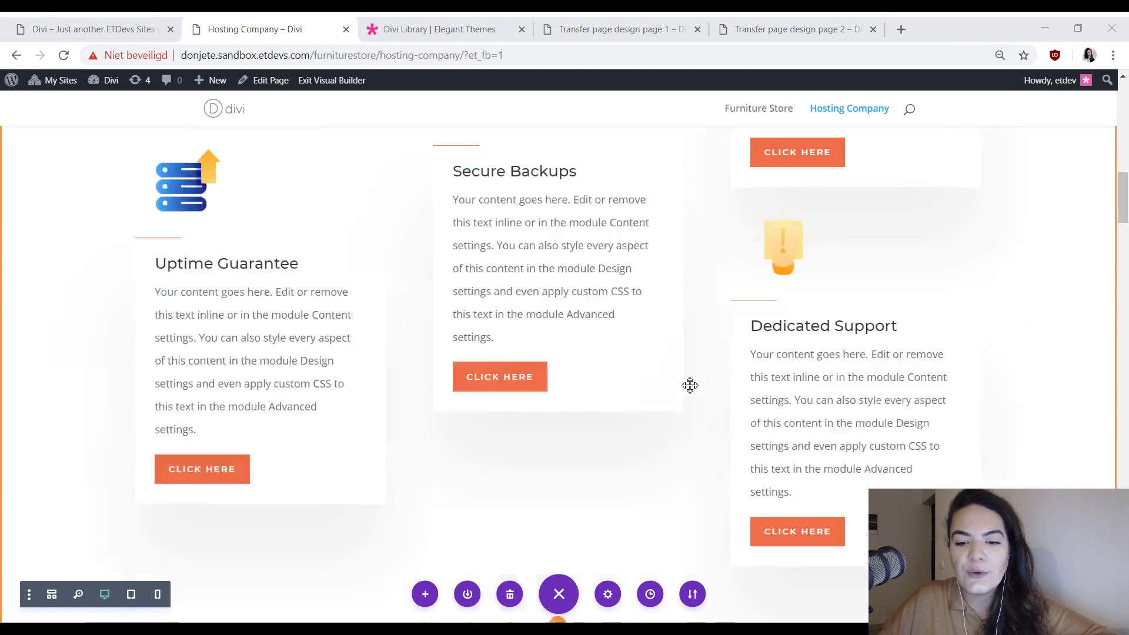
pyautogui.scroll(-20, 690, 385)
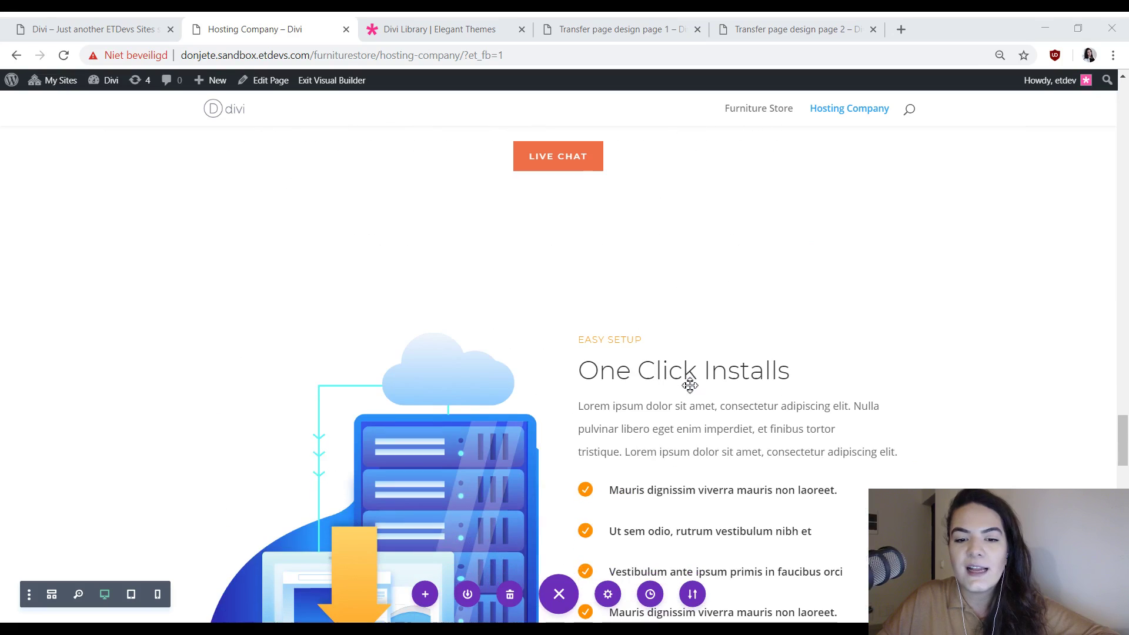
pyautogui.scroll(-15, 691, 385)
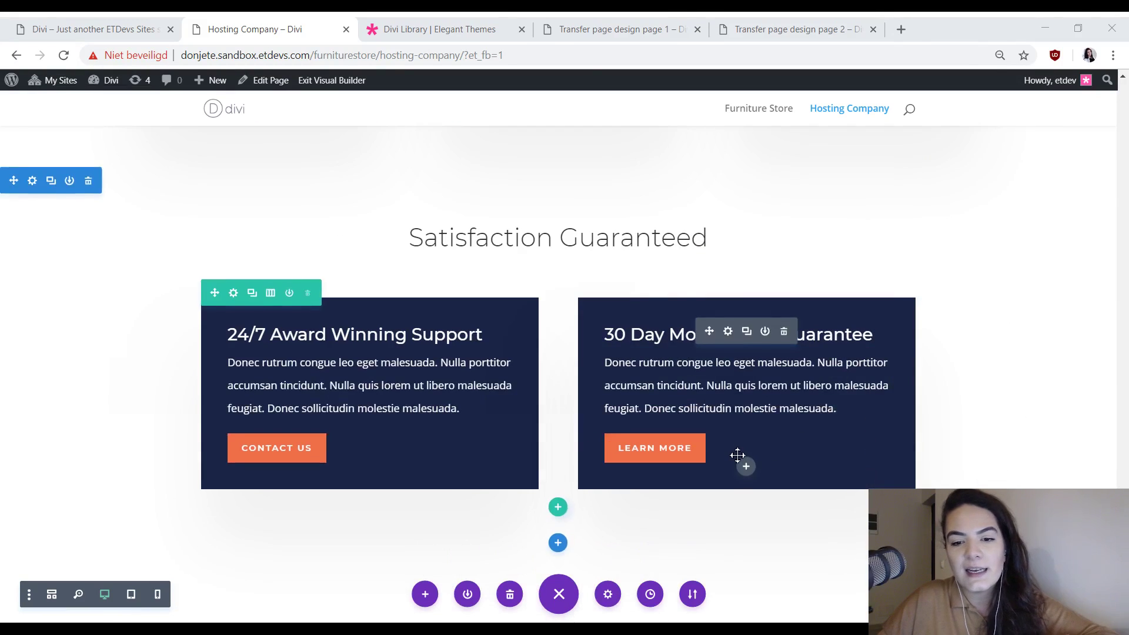
pyautogui.scroll(-5, 737, 455)
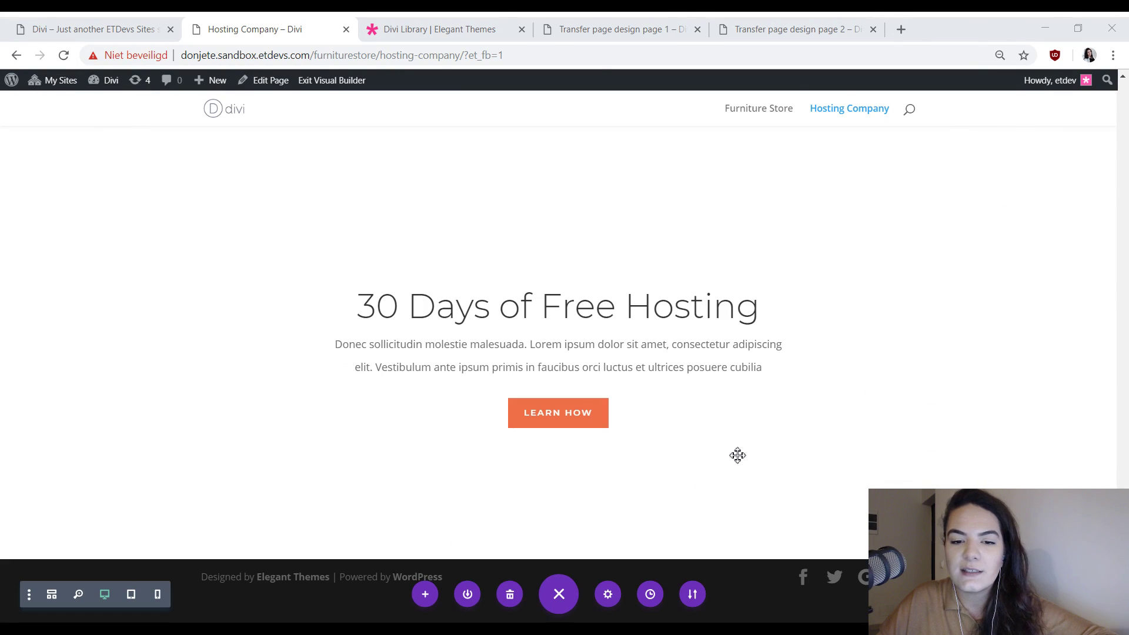
pyautogui.scroll(10, 737, 455)
pyautogui.scroll(15, 737, 456)
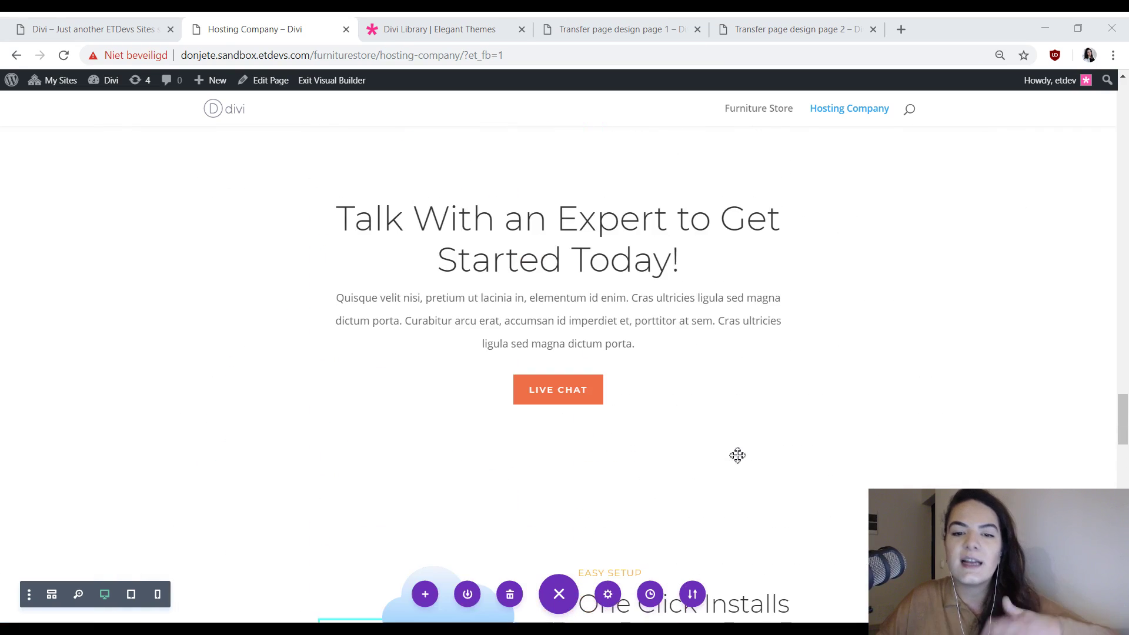
pyautogui.scroll(15, 729, 457)
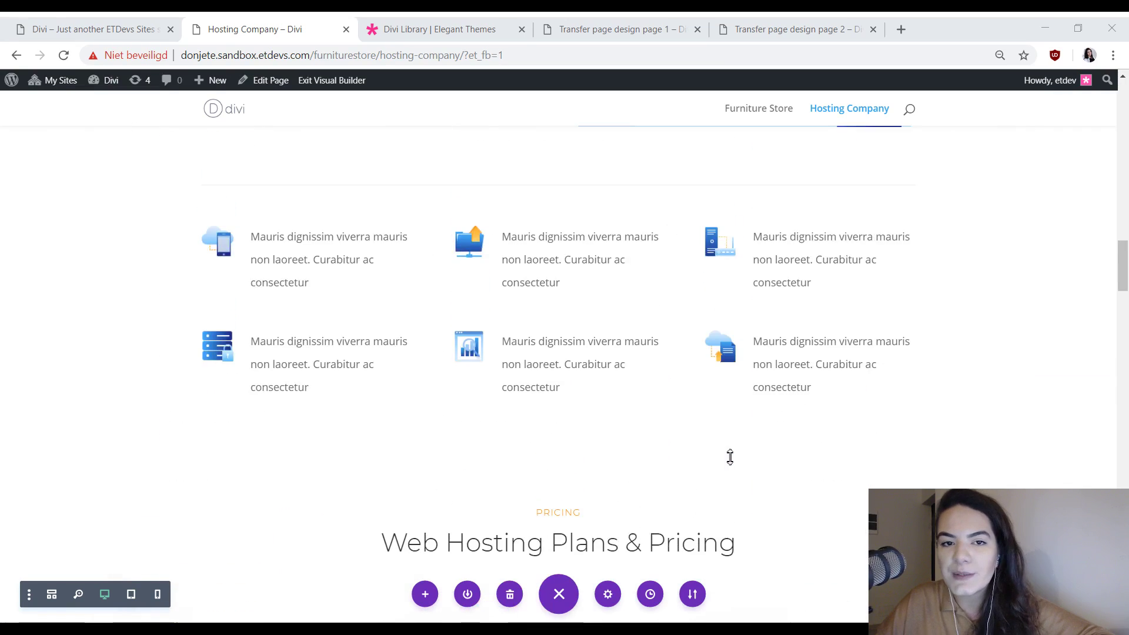
pyautogui.scroll(15, 729, 457)
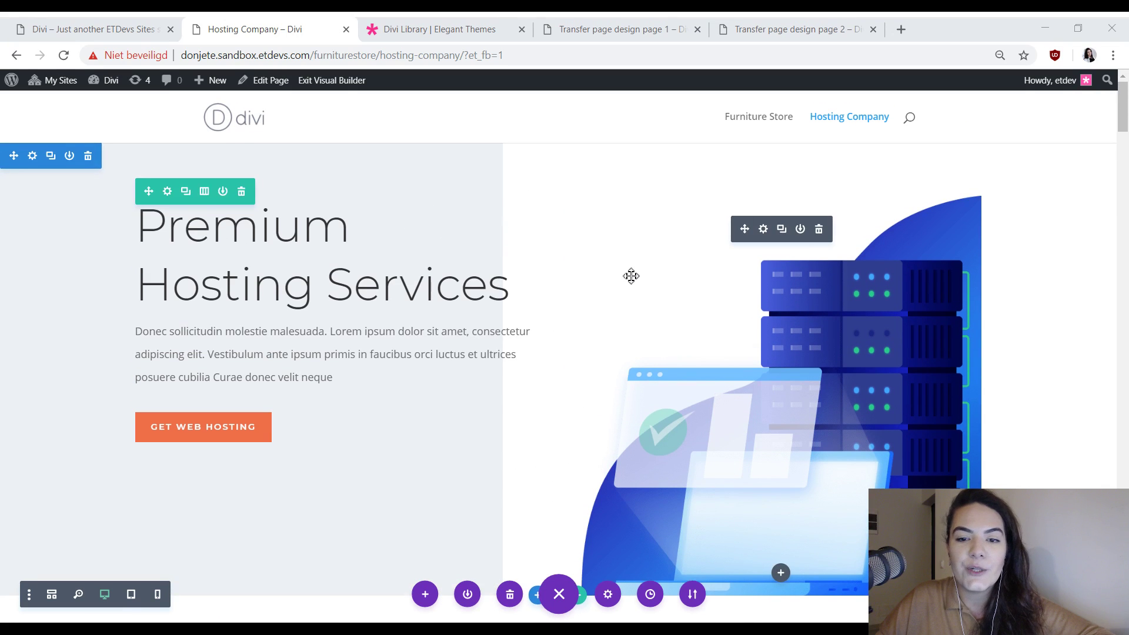
pyautogui.scroll(-5, 630, 275)
# - Switch to the Furniture Store page and examine its section backgrounds, divider lines and dark blue row for comparison
pyautogui.click(74, 28)
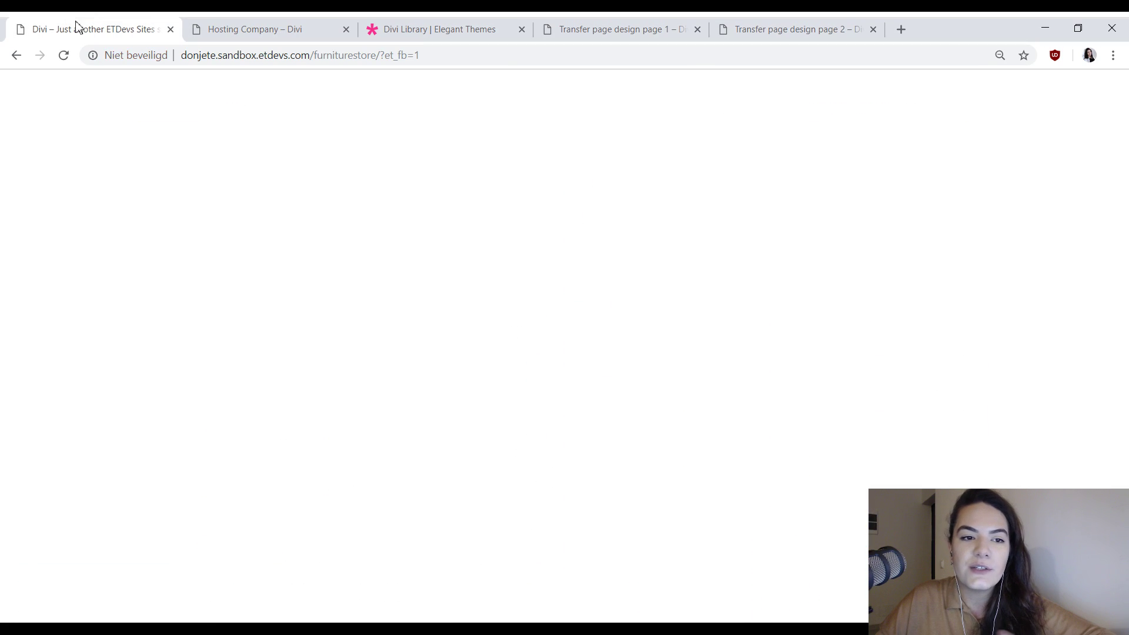
pyautogui.scroll(-3, 745, 325)
pyautogui.scroll(10, 822, 376)
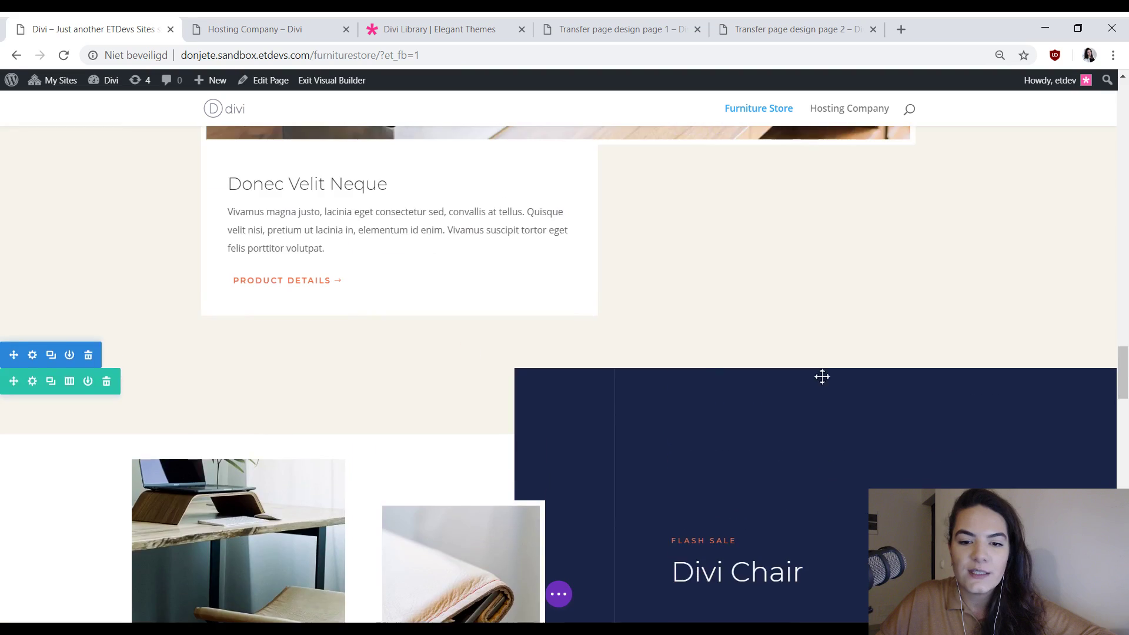
pyautogui.scroll(15, 839, 376)
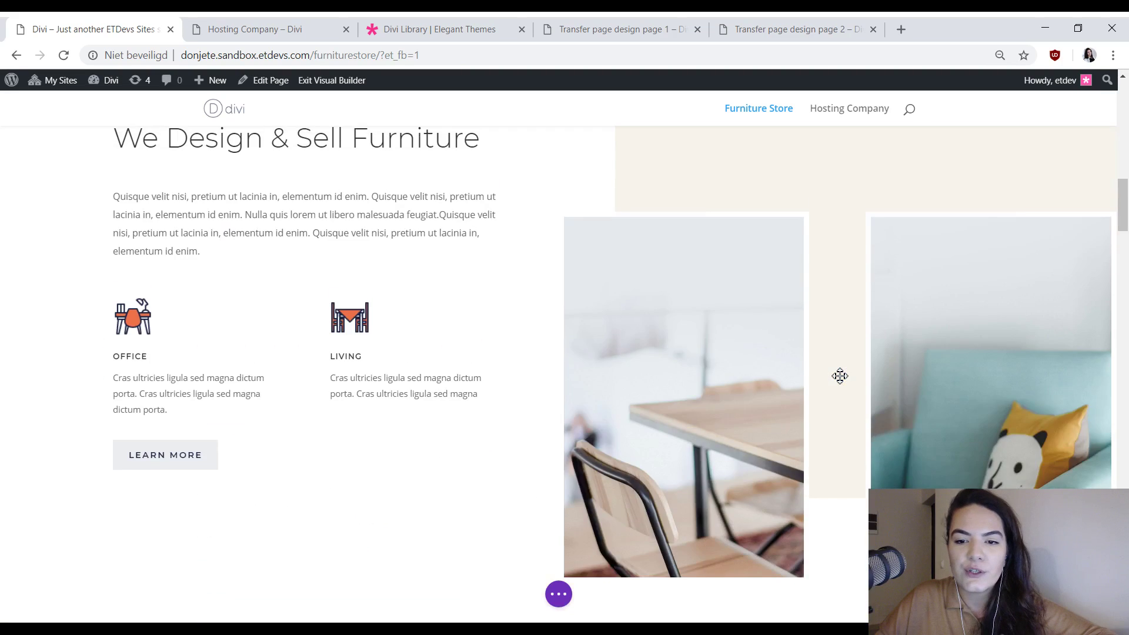
pyautogui.scroll(3, 831, 373)
pyautogui.scroll(-15, 831, 369)
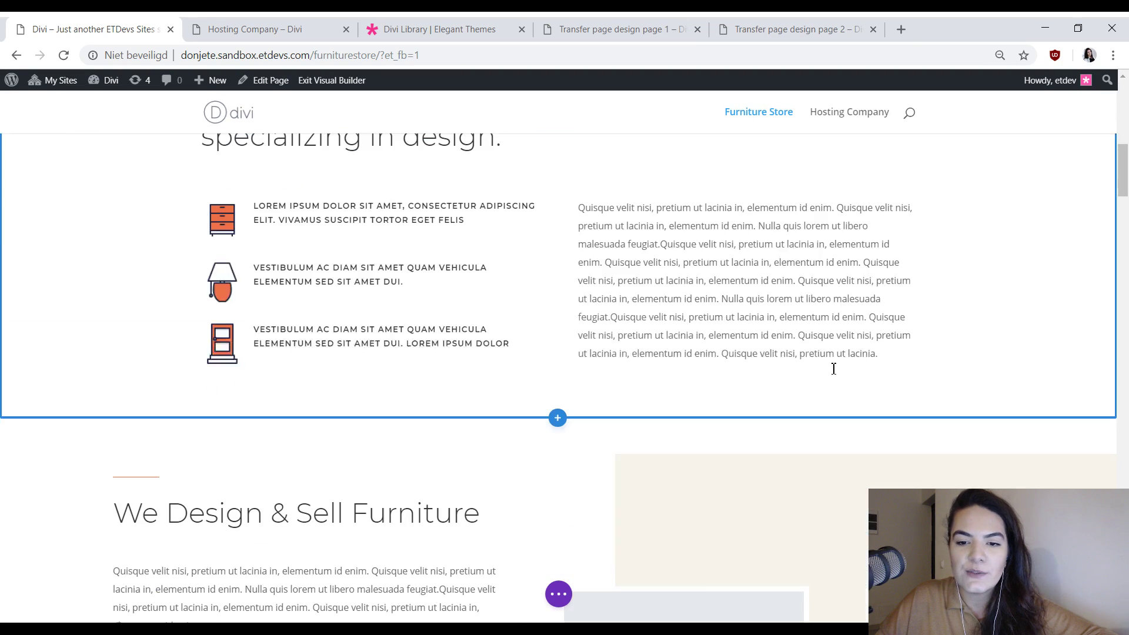
pyautogui.scroll(1, 406, 350)
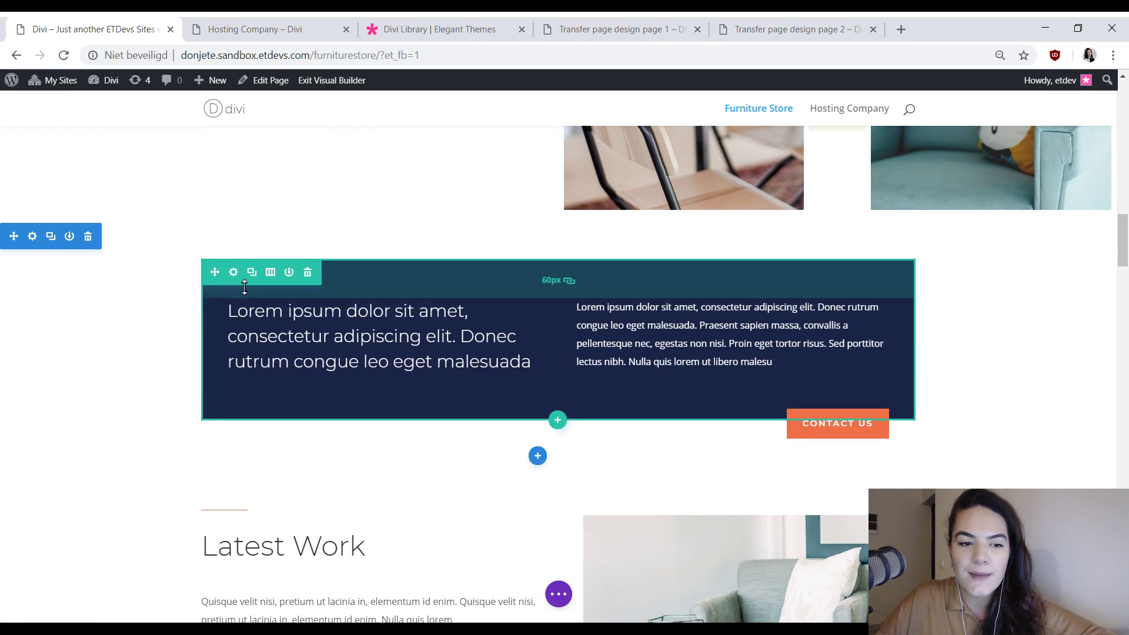
# - Return to the Hosting Company page and look through its services, features and pricing sections for a section background to restyle
pyautogui.click(273, 24)
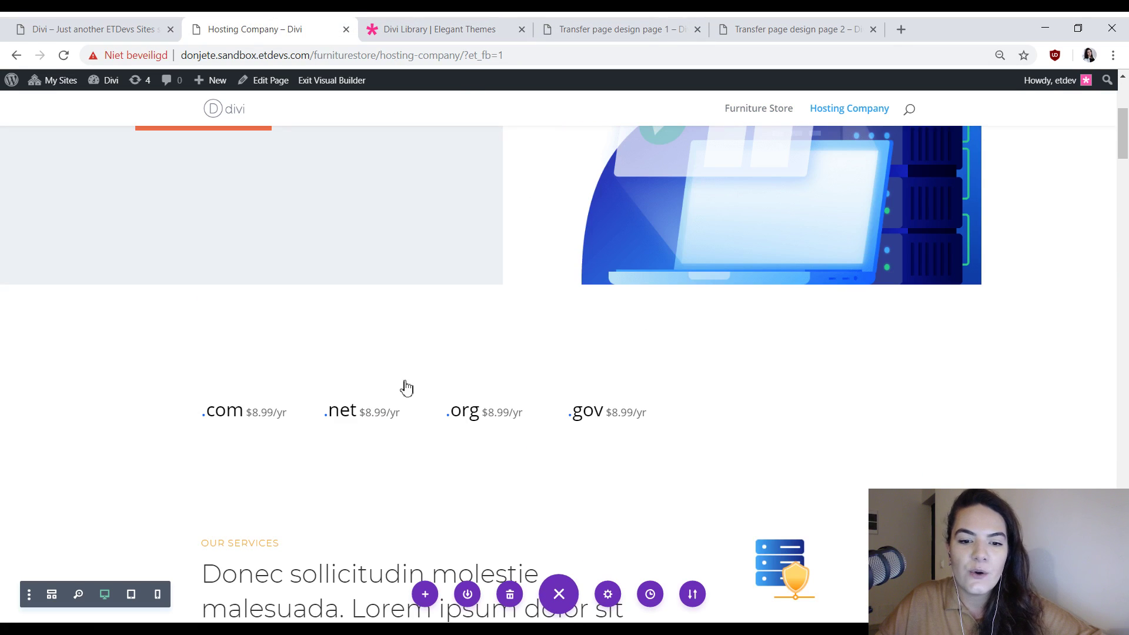
pyautogui.scroll(-5, 376, 394)
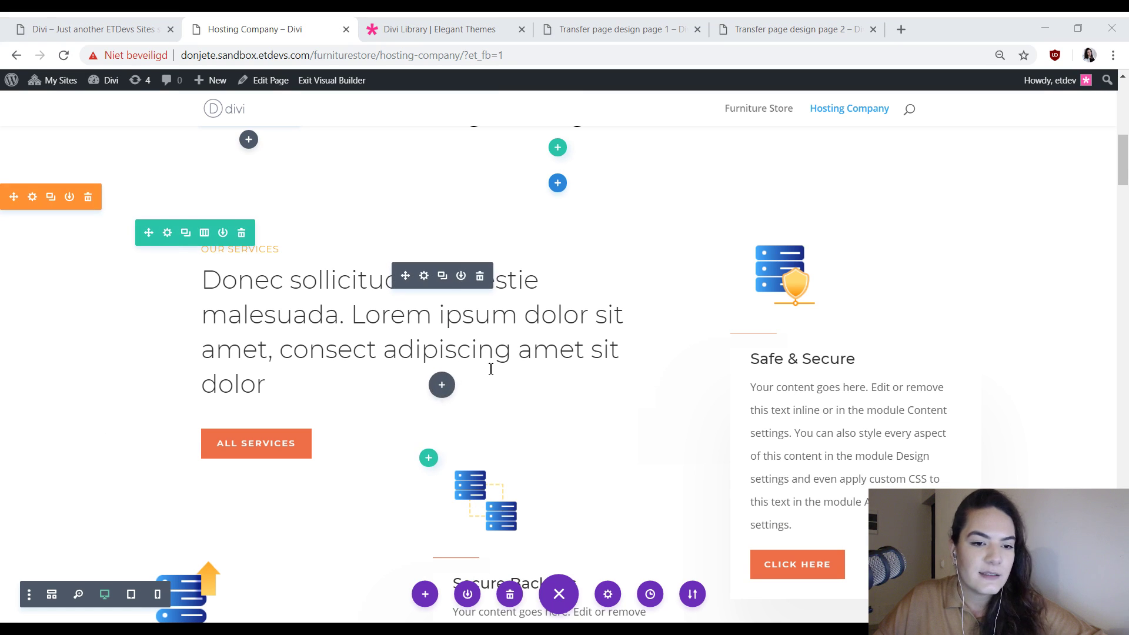
pyautogui.scroll(-5, 644, 343)
pyautogui.scroll(-10, 555, 351)
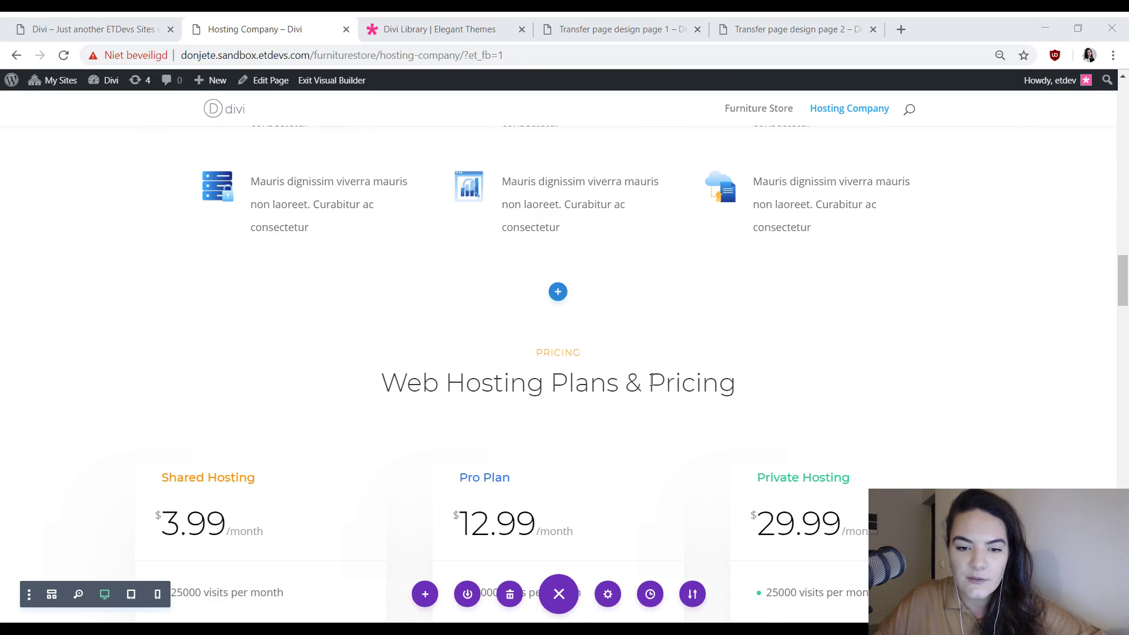
pyautogui.scroll(8, 499, 165)
pyautogui.scroll(5, 647, 265)
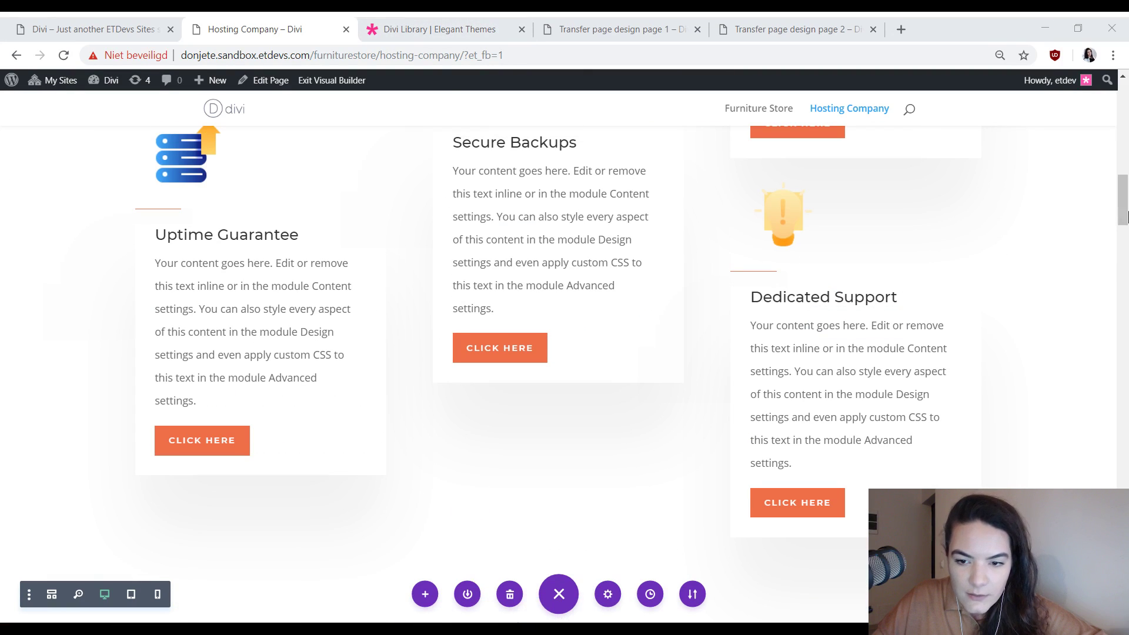
pyautogui.moveTo(1126, 209); pyautogui.dragTo(1123, 288)
pyautogui.scroll(5, 428, 310)
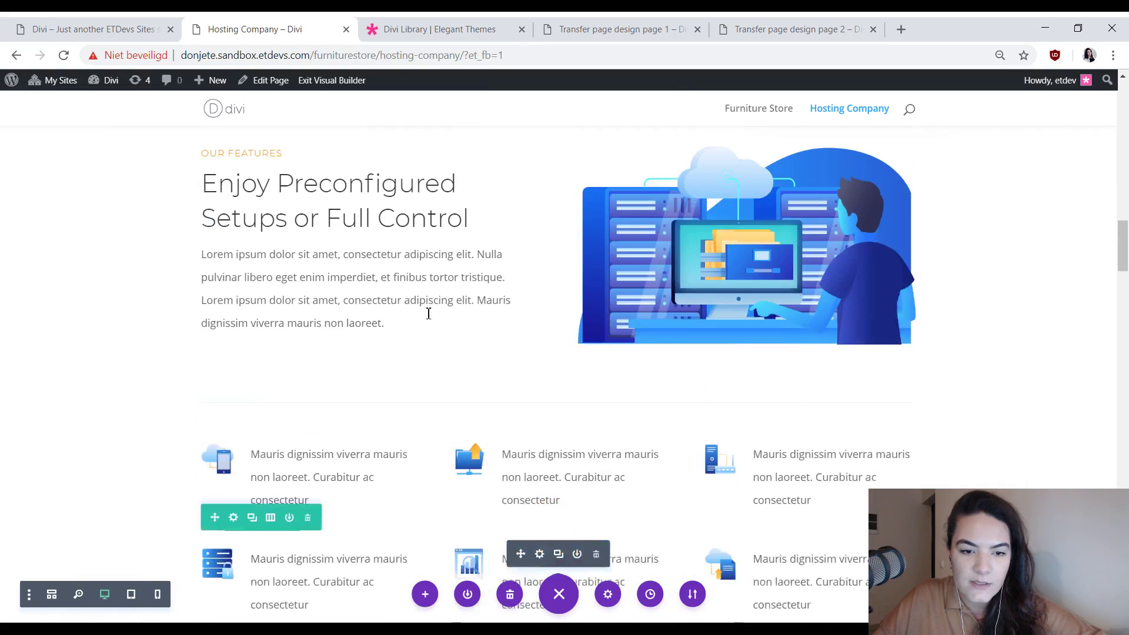
pyautogui.scroll(3, 83, 202)
# - Set the Our Features section's background color to #f7f3ec, checking the Furniture Store page for reference, and save the section settings
pyautogui.click(30, 265)
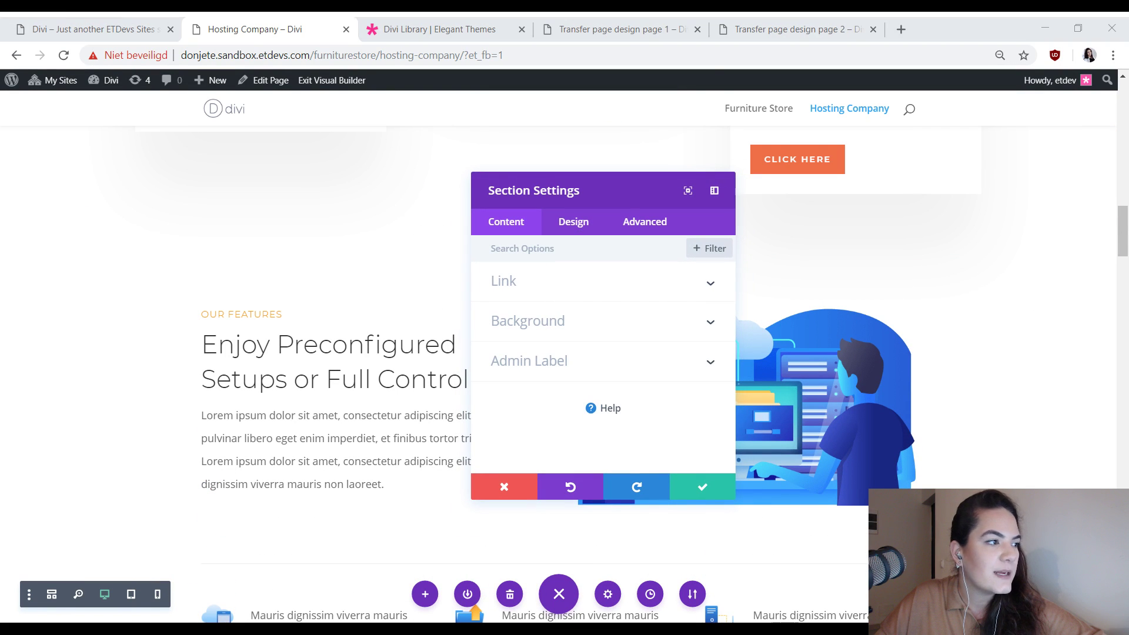
pyautogui.click(584, 323)
pyautogui.click(537, 359)
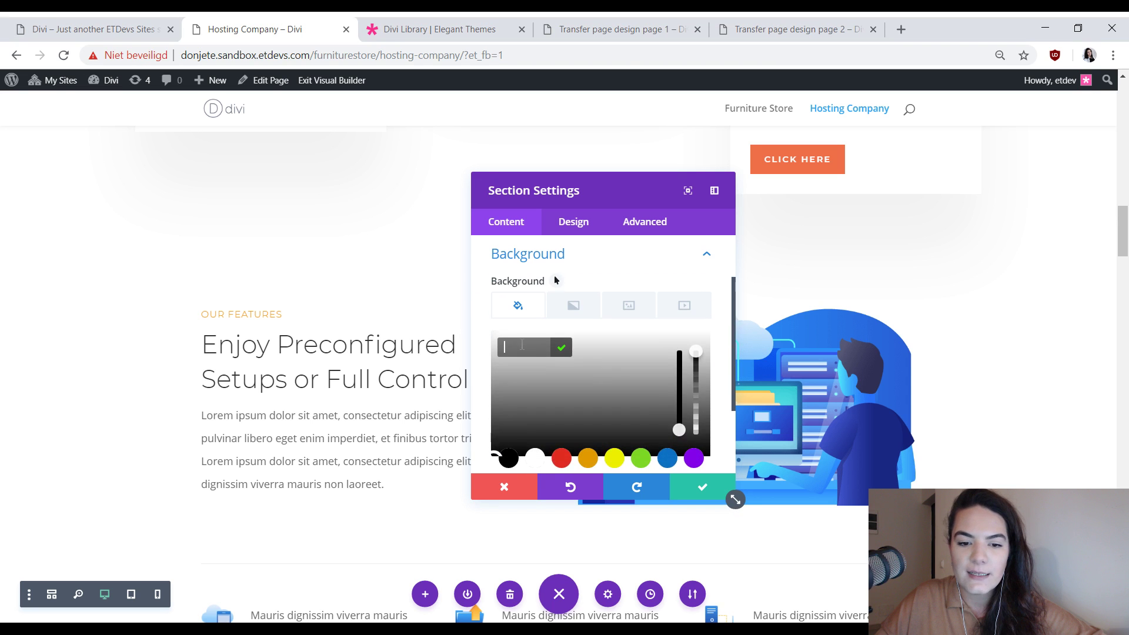
pyautogui.hotkey('ctrl', 'v')
pyautogui.click(53, 28)
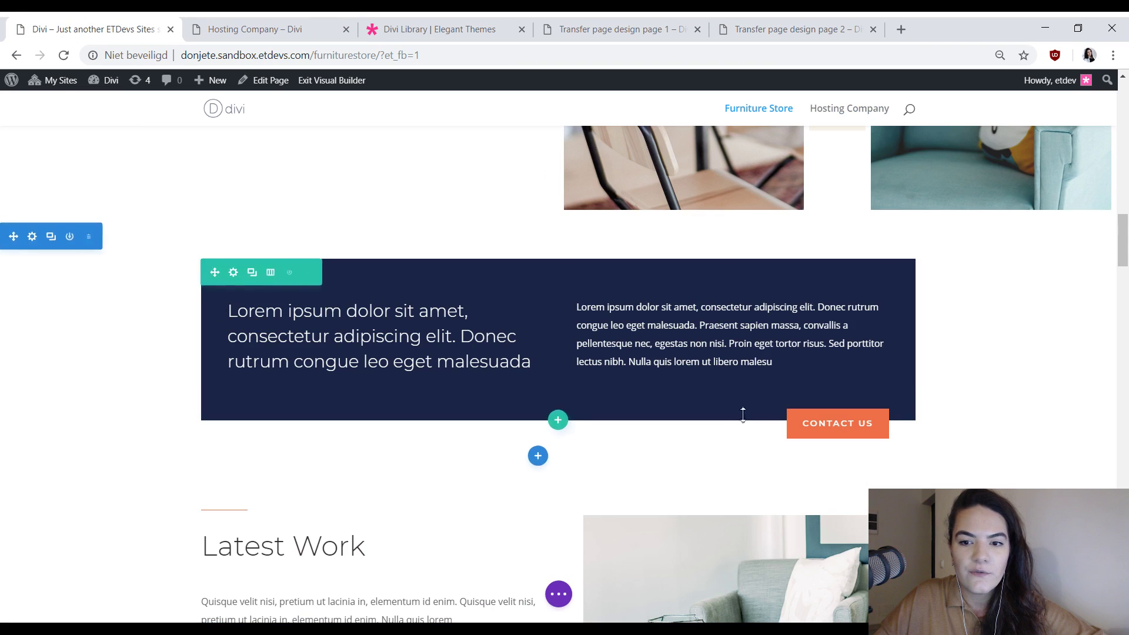
pyautogui.scroll(-6, 743, 415)
pyautogui.scroll(6, 801, 494)
pyautogui.click(254, 29)
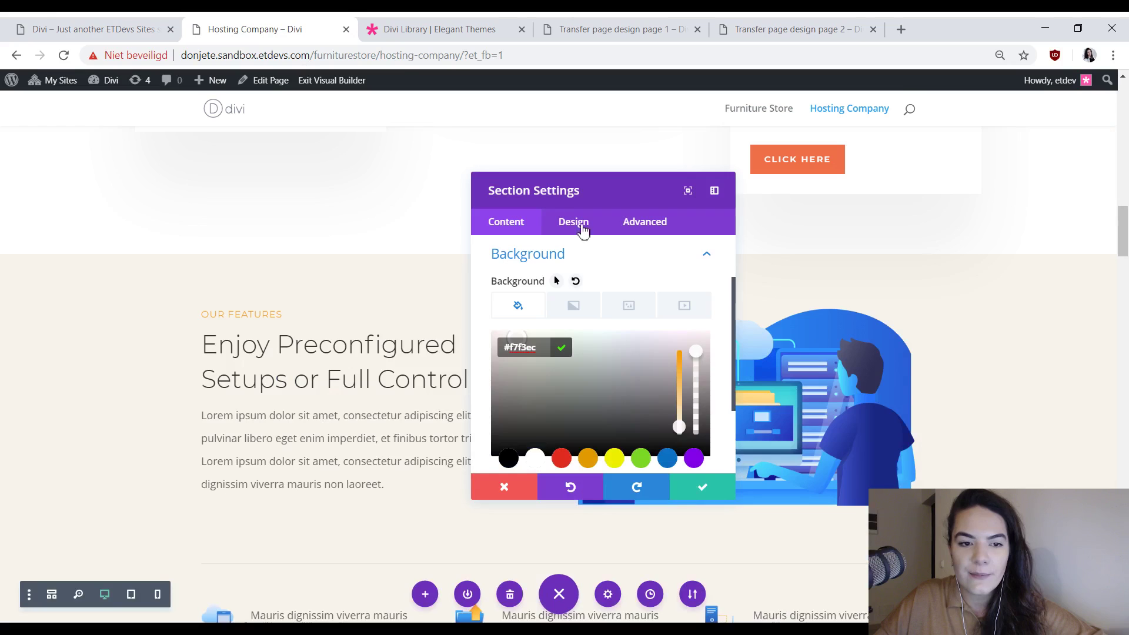
pyautogui.click(703, 495)
# - Apply the same #f7f3ec background color to the "Talk With an Expert to Get Started Today!" section and save it
pyautogui.scroll(-15, 700, 496)
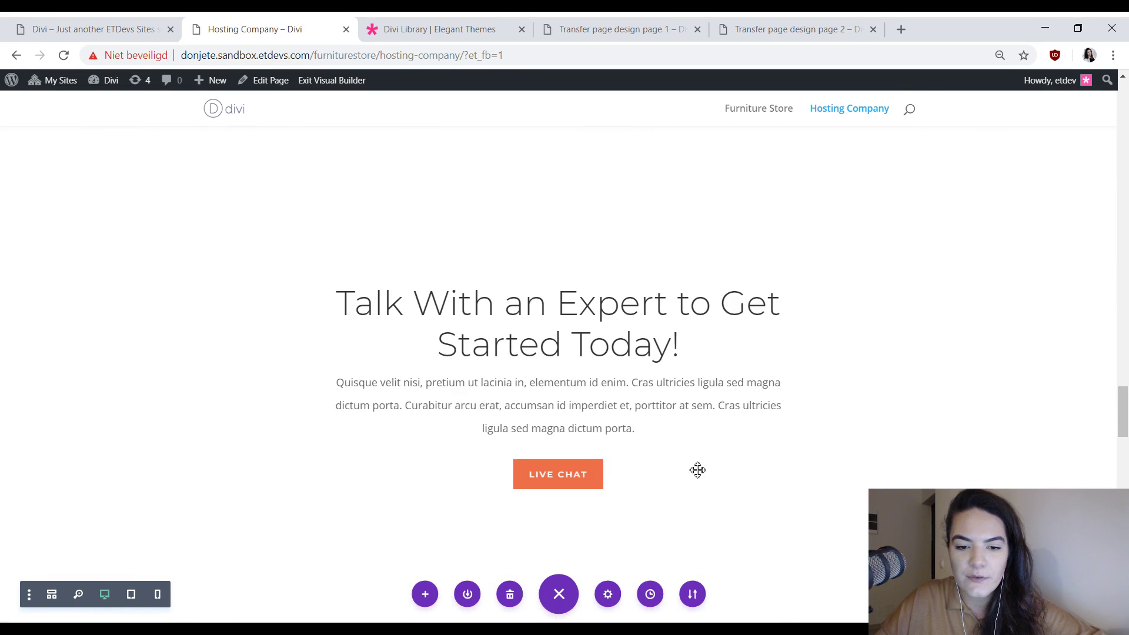
pyautogui.scroll(8, 697, 470)
pyautogui.scroll(-8, 232, 317)
pyautogui.scroll(1, 54, 237)
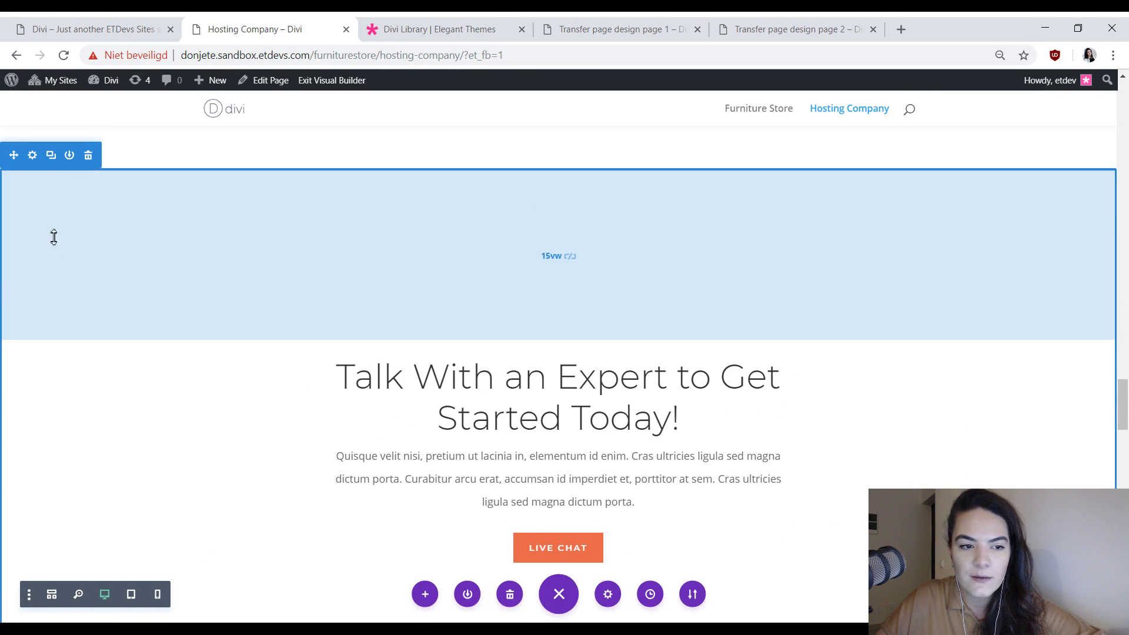
pyautogui.click(33, 155)
pyautogui.click(560, 320)
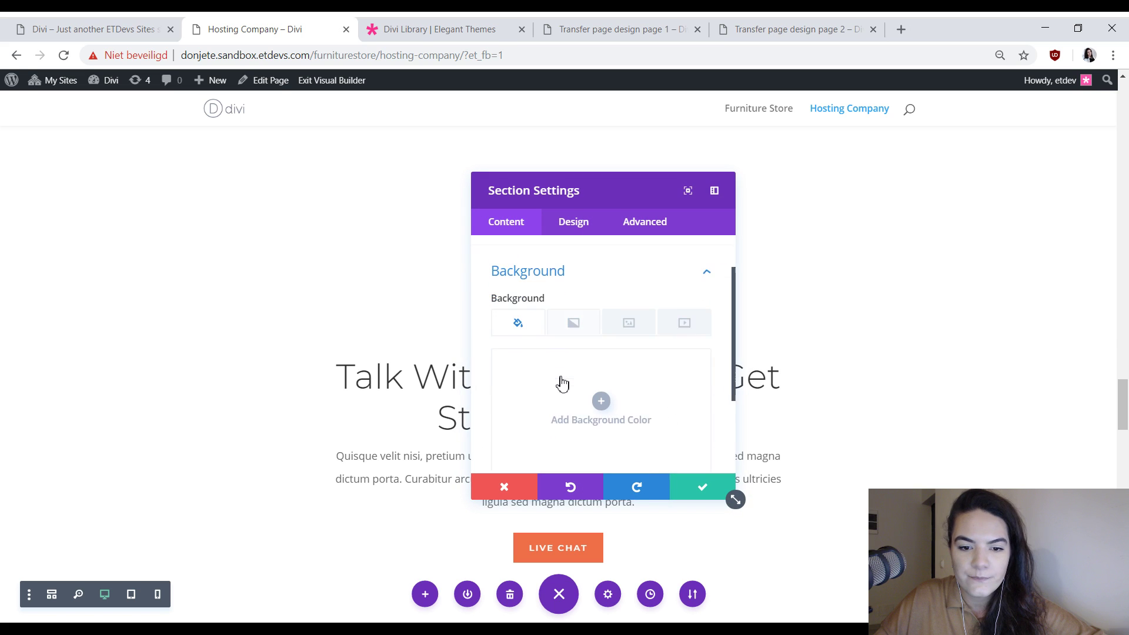
pyautogui.scroll(-1, 562, 384)
pyautogui.click(561, 383)
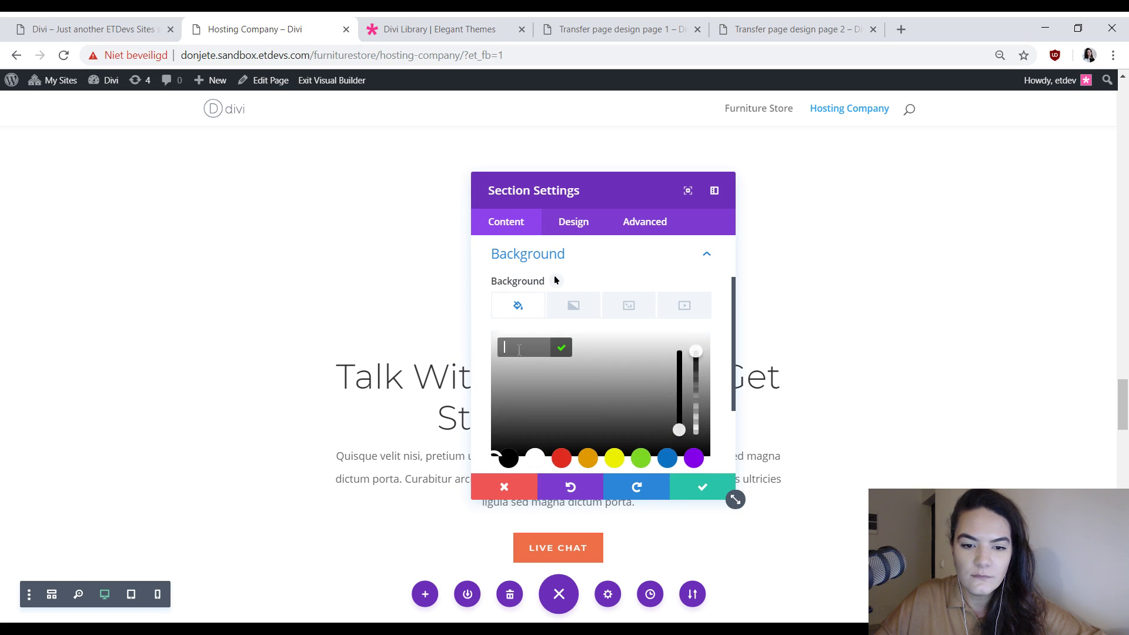
pyautogui.hotkey('ctrl', 'v')
pyautogui.click(700, 487)
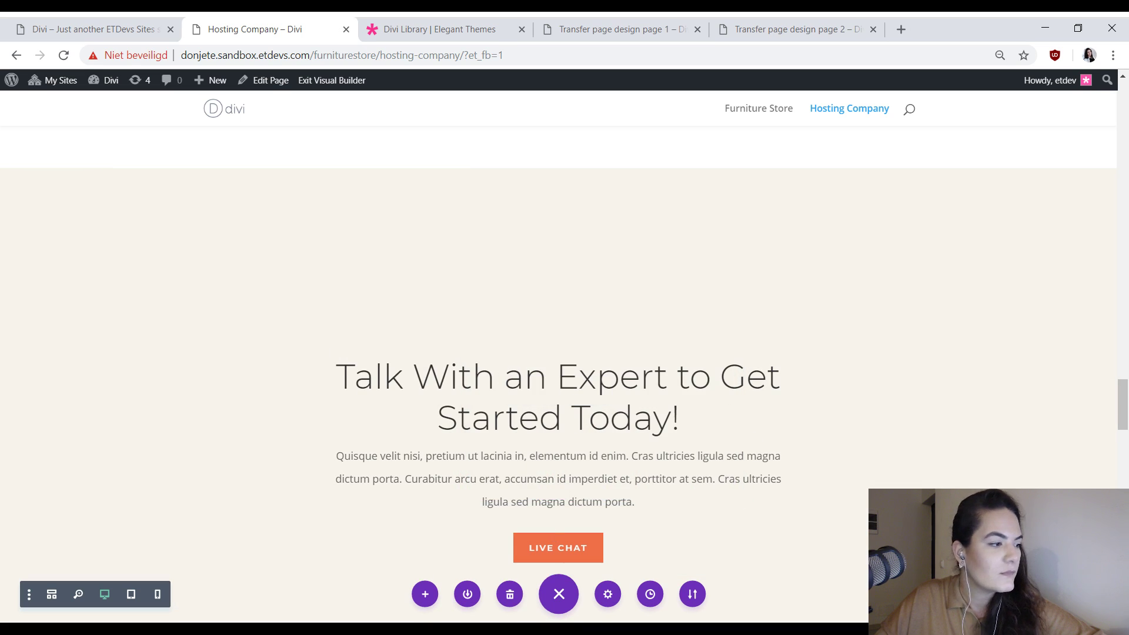
# - Add a gradient background to the File Management section containing "Safe and Secure Web Hosting & Backups"
pyautogui.scroll(10, 676, 323)
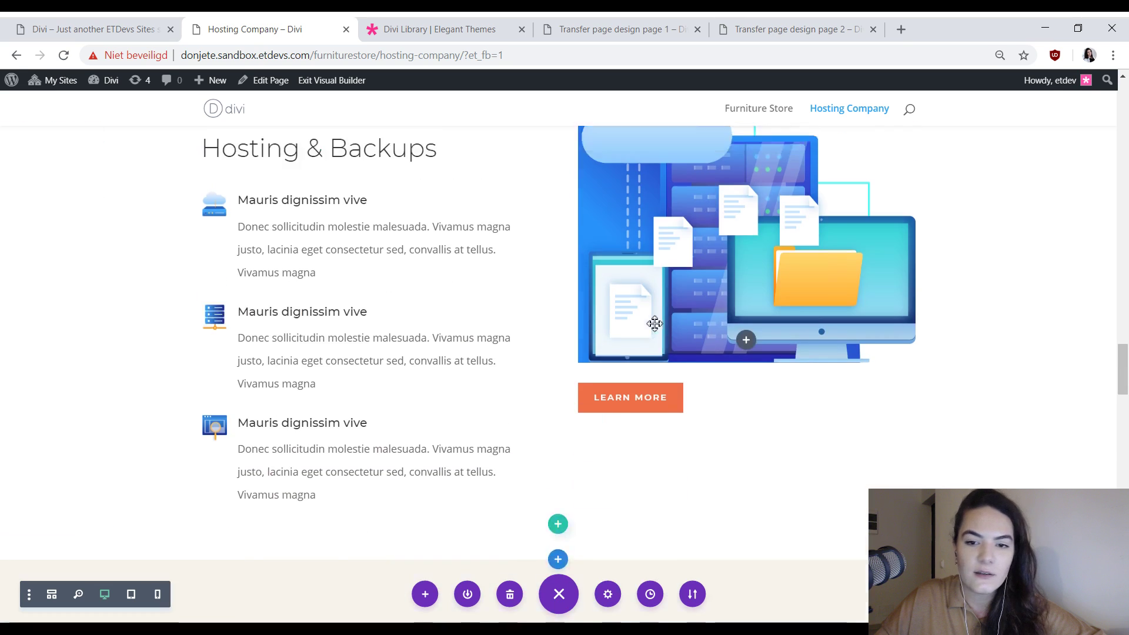
pyautogui.scroll(-1, 291, 380)
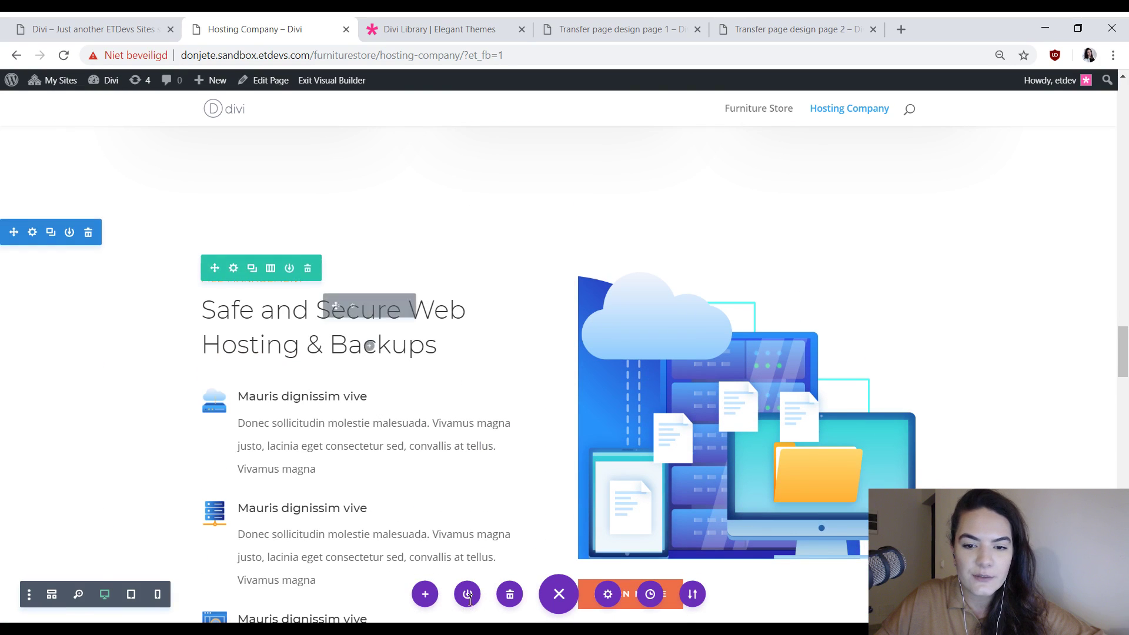
pyautogui.click(33, 236)
pyautogui.click(585, 312)
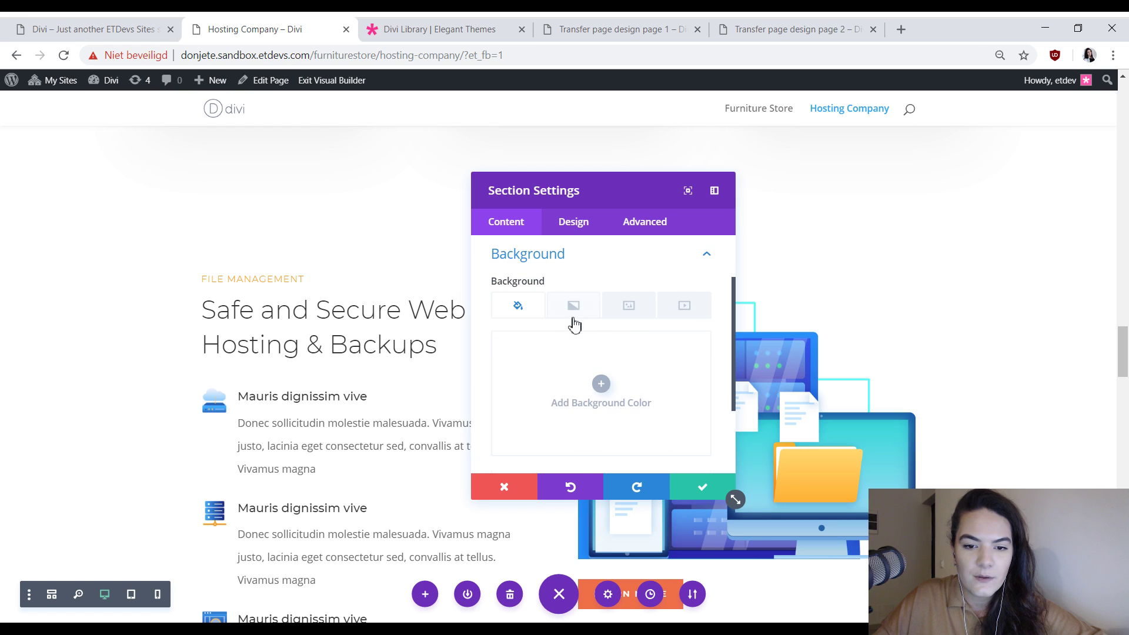
pyautogui.click(573, 309)
pyautogui.click(555, 406)
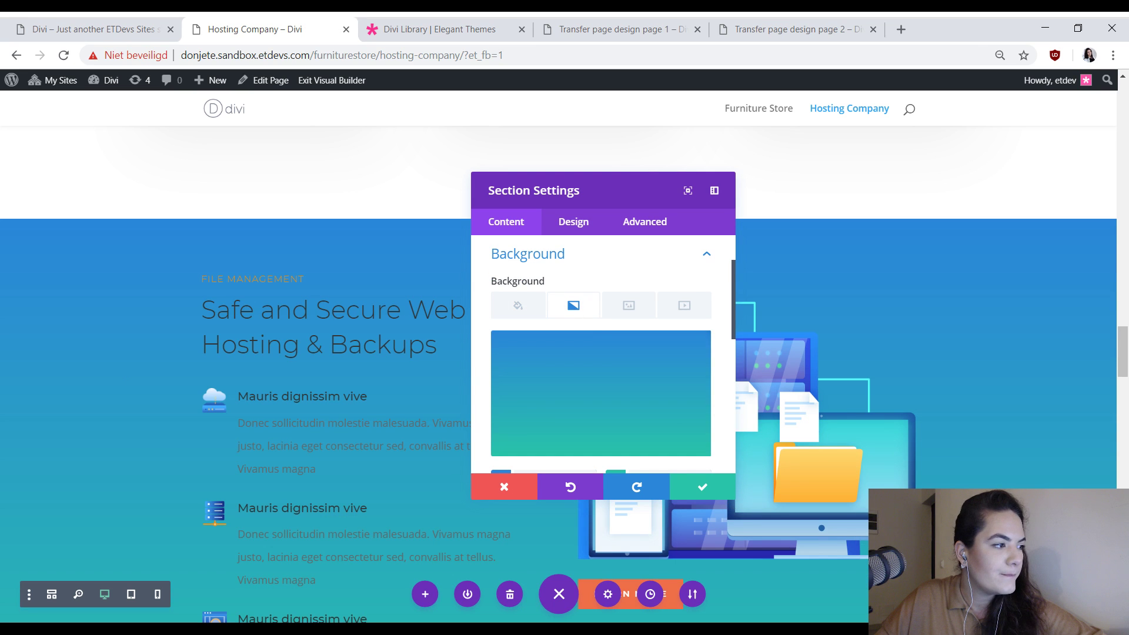
# - Set the File Management section's gradient colors to #ffffff for the first and #1a2545 for the second
pyautogui.scroll(-2, 630, 348)
pyautogui.click(562, 405)
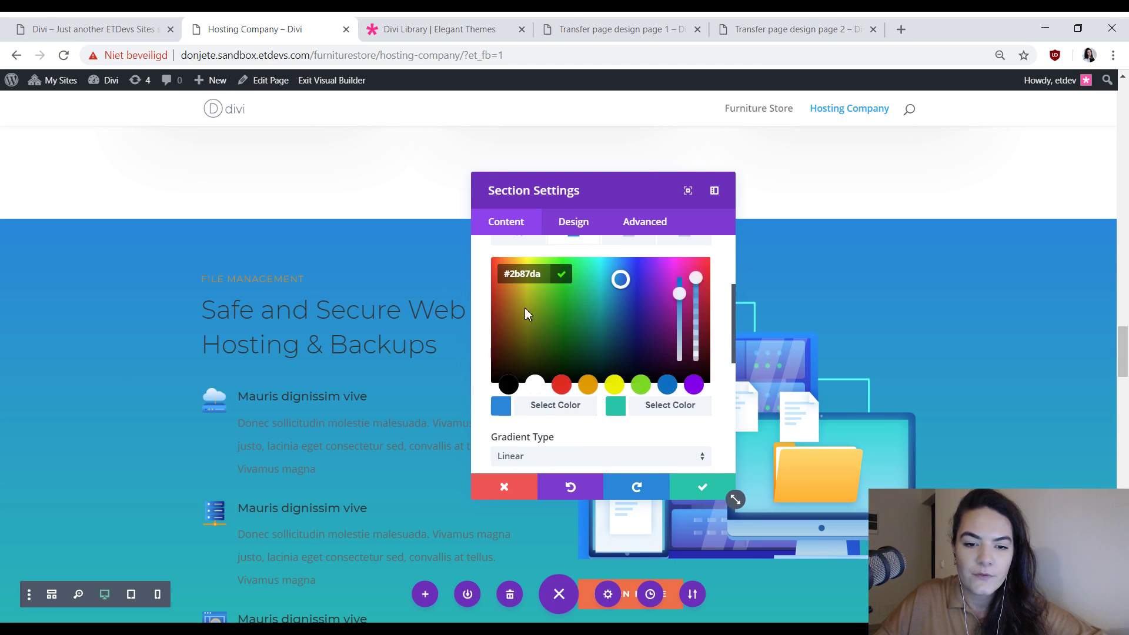
pyautogui.write('#ffffff')
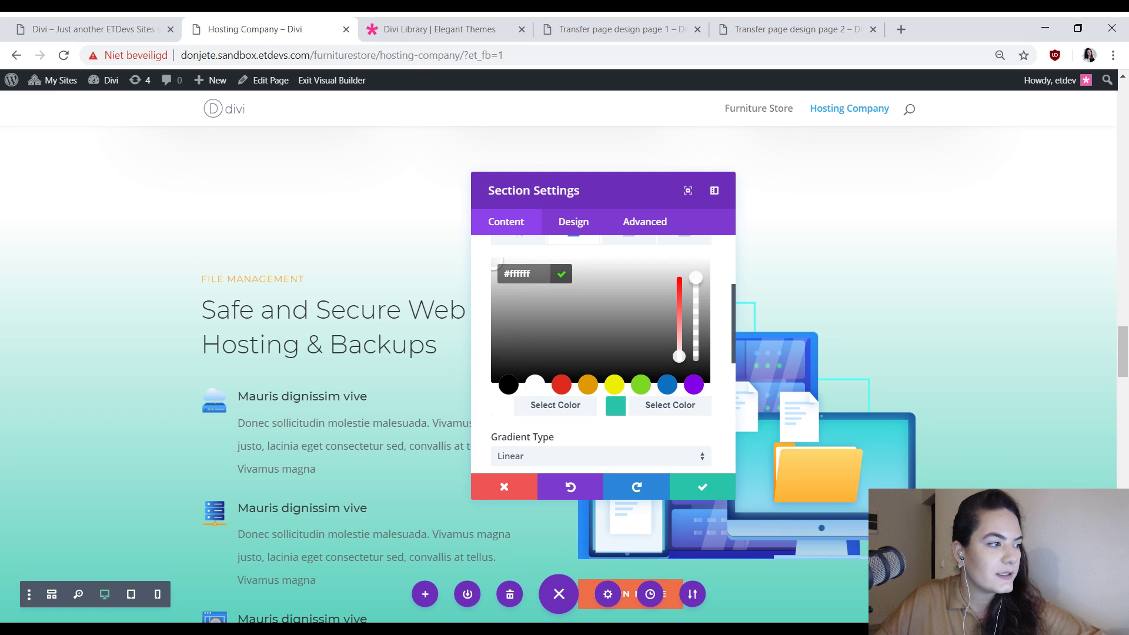
pyautogui.hotkey('alt', 'Tab')
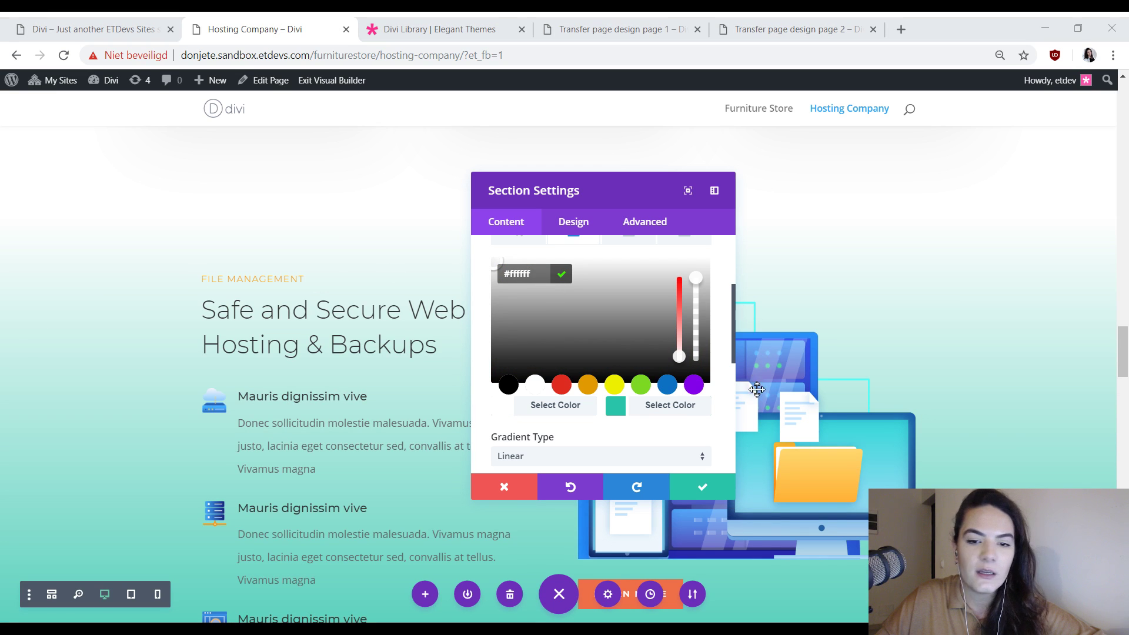
pyautogui.click(670, 405)
pyautogui.write('#1a2545')
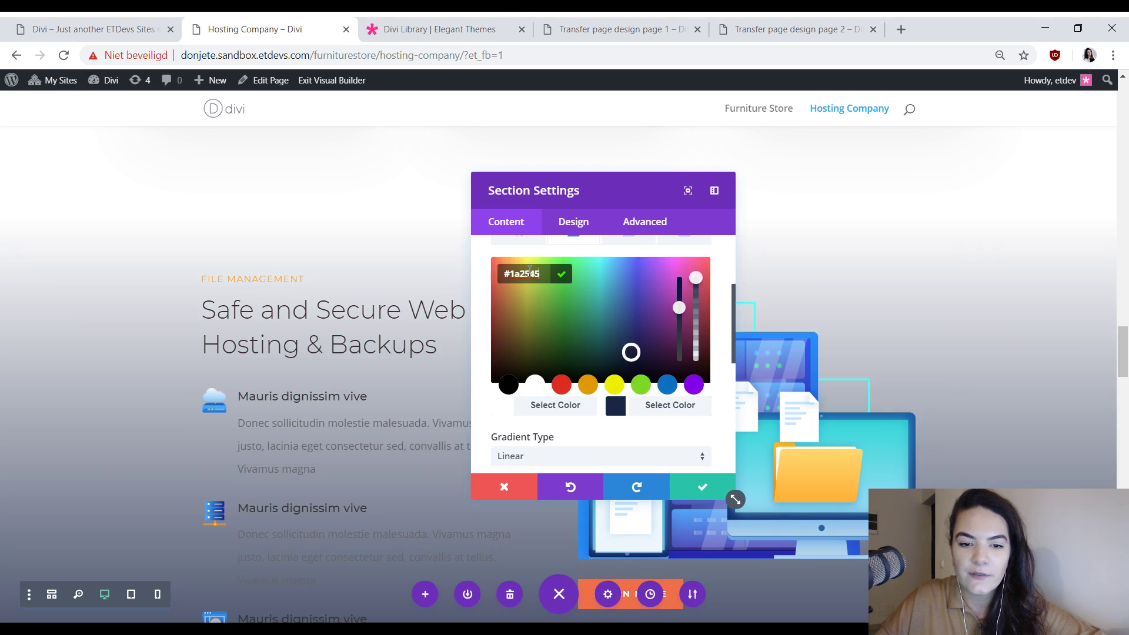
pyautogui.click(635, 403)
# - Set the gradient direction to 90deg with start and end positions of 55%, and save the File Management section
pyautogui.scroll(-5, 676, 412)
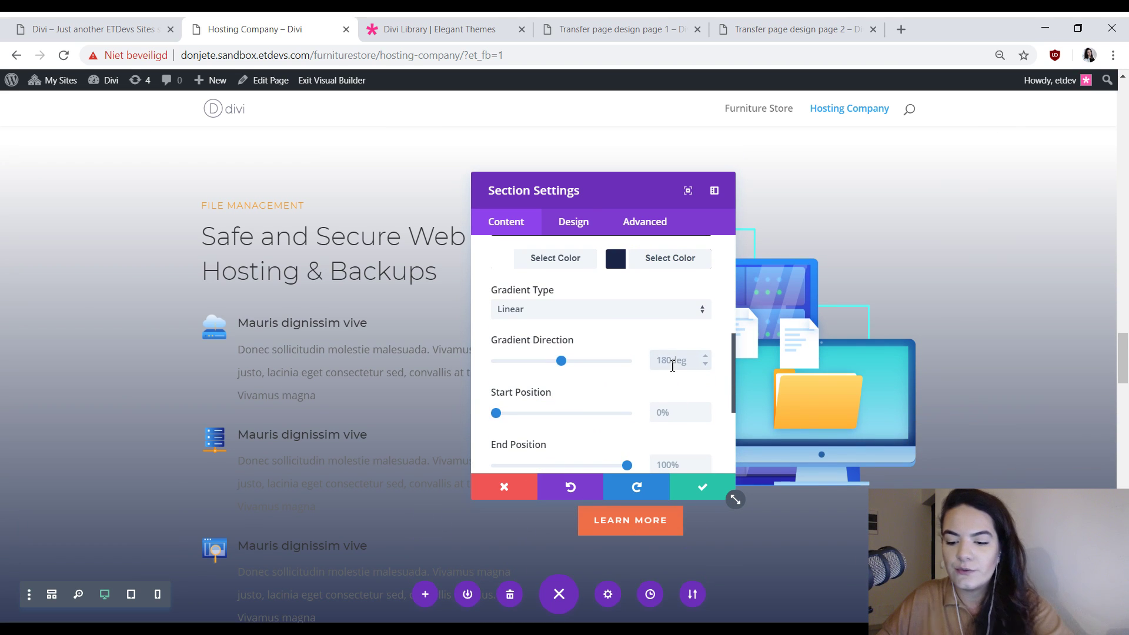
pyautogui.write('90deg')
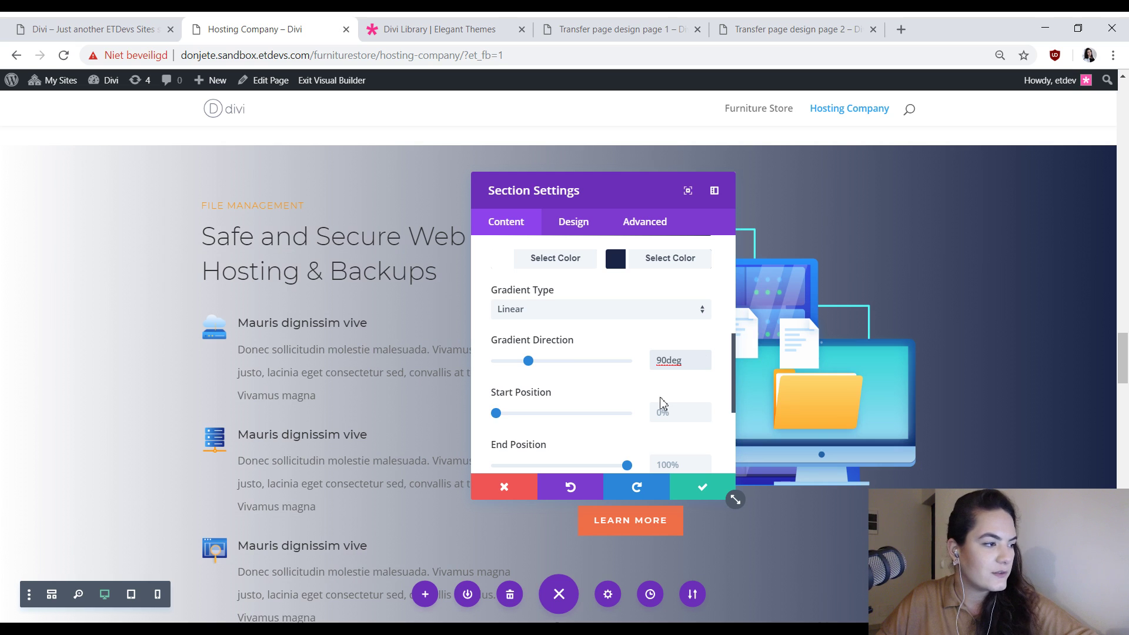
pyautogui.click(663, 410)
pyautogui.write('55')
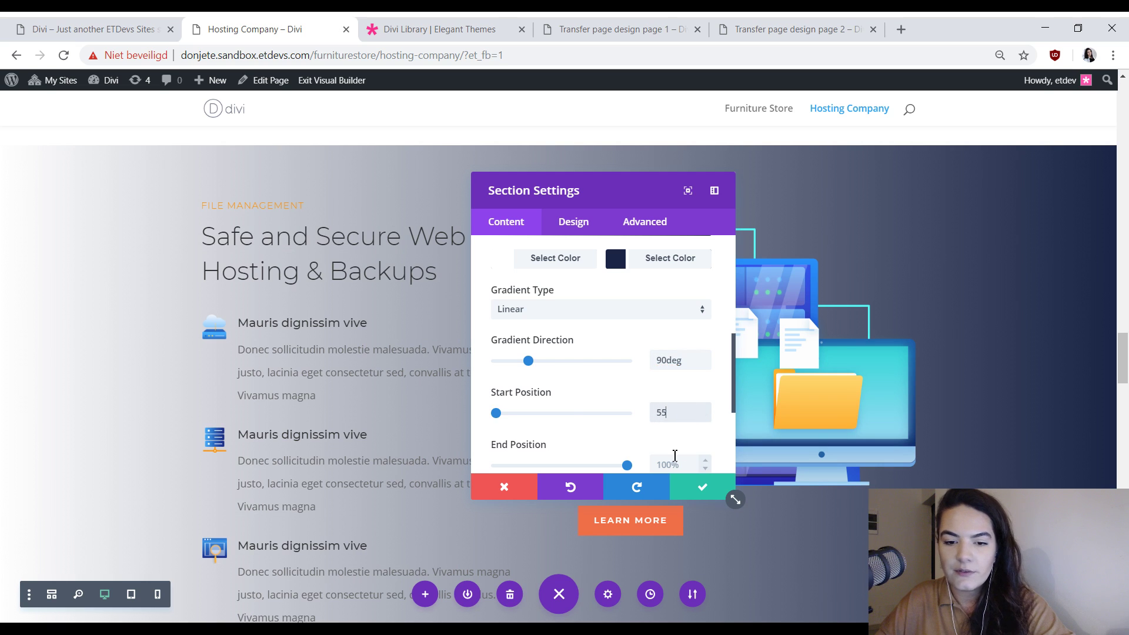
pyautogui.click(675, 464)
pyautogui.write('55%')
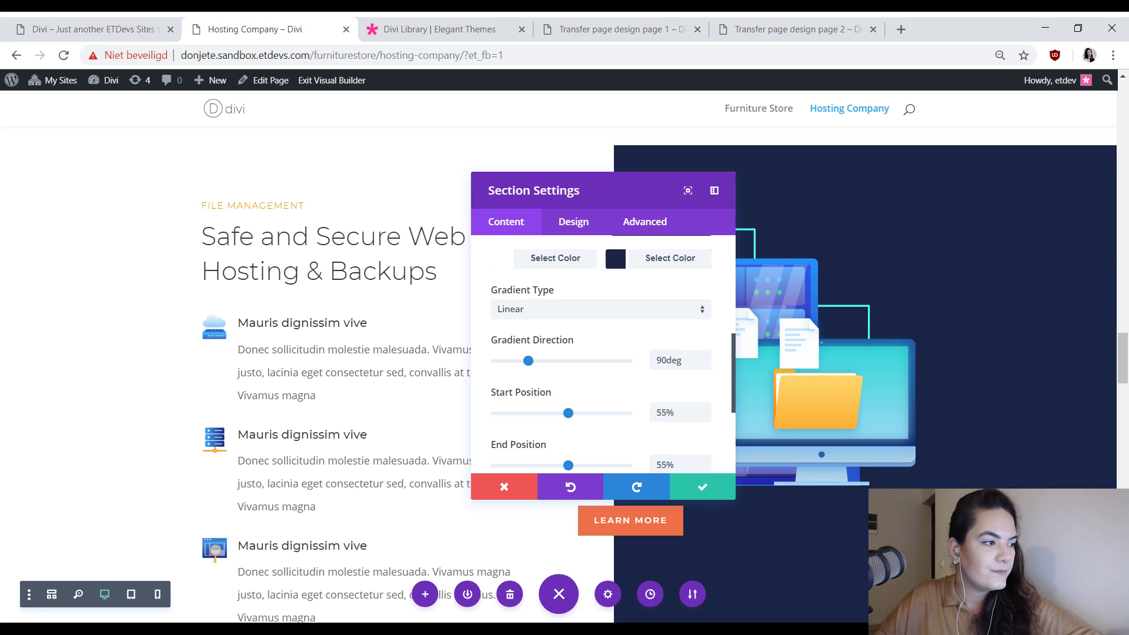
pyautogui.click(696, 486)
# - Add a gradient background to the Easy Setup section containing "One Click Installs"
pyautogui.scroll(-10, 582, 395)
pyautogui.scroll(-6, 564, 364)
pyautogui.scroll(4, 223, 347)
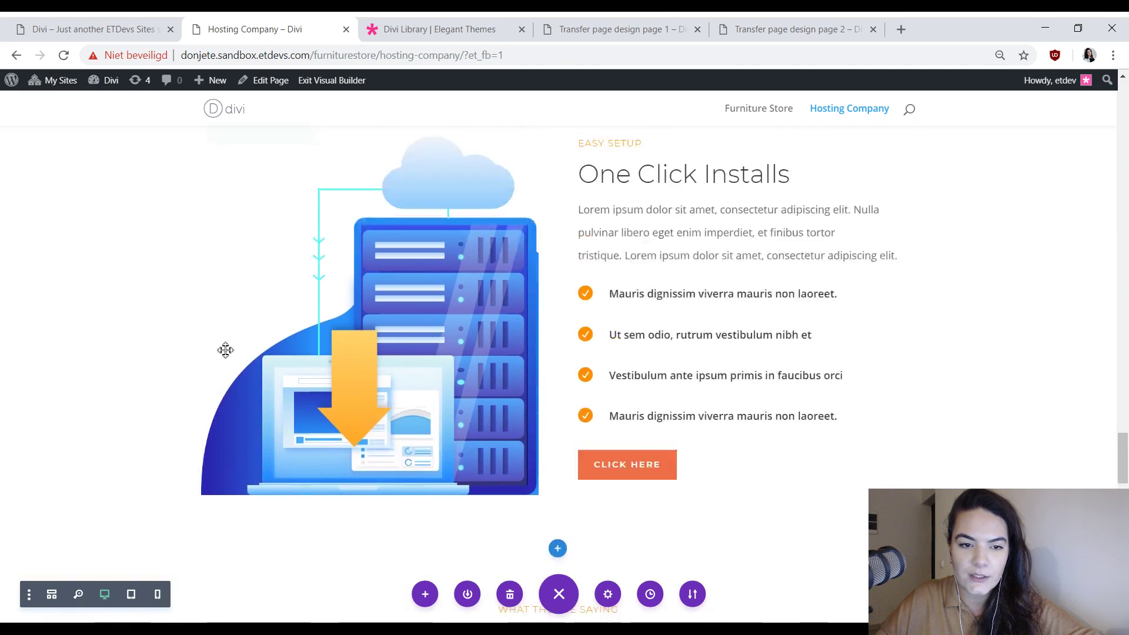
pyautogui.click(34, 174)
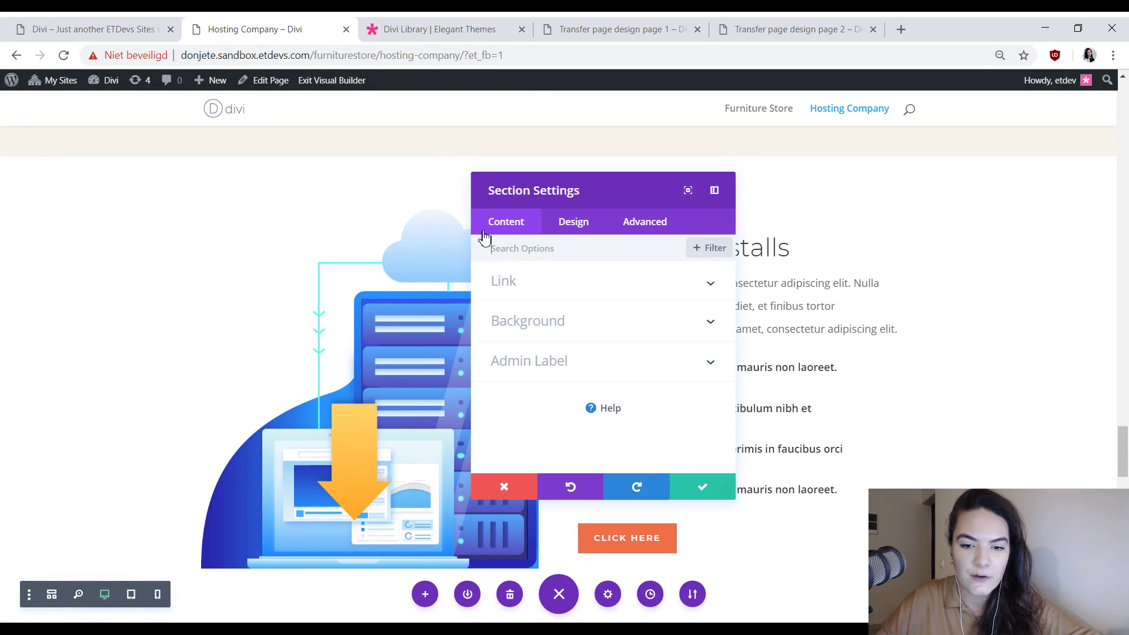
pyautogui.click(525, 317)
pyautogui.click(573, 306)
pyautogui.click(568, 385)
# - Set the One Click Installs section's gradient colors to rgba(210,218,228,0.38) for the first and #ffffff for the second
pyautogui.scroll(-3, 597, 396)
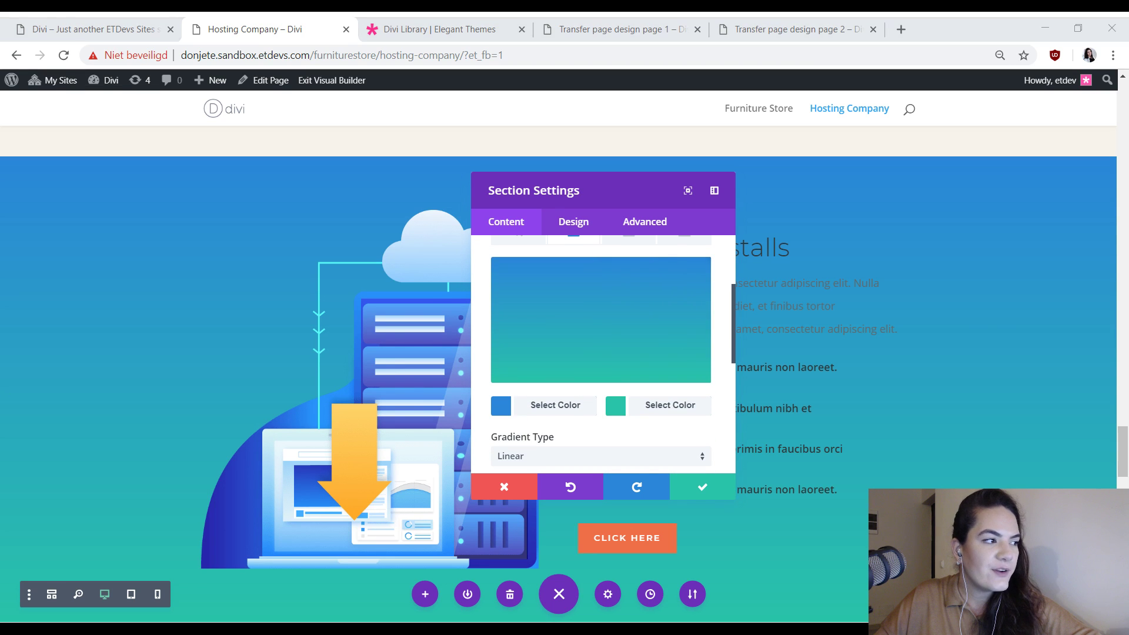
pyautogui.click(563, 411)
pyautogui.hotkey('ctrl', 'a')
pyautogui.write('rgba(210,218,228,0.38)')
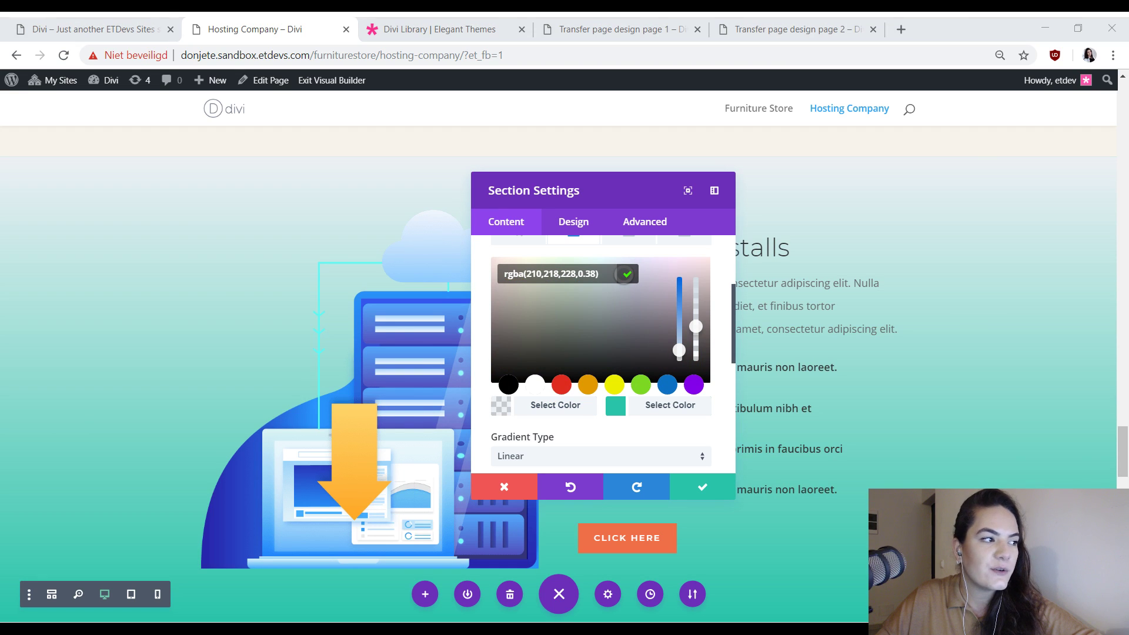
pyautogui.click(663, 406)
pyautogui.hotkey('ctrl', 'a')
pyautogui.write('#ffffff')
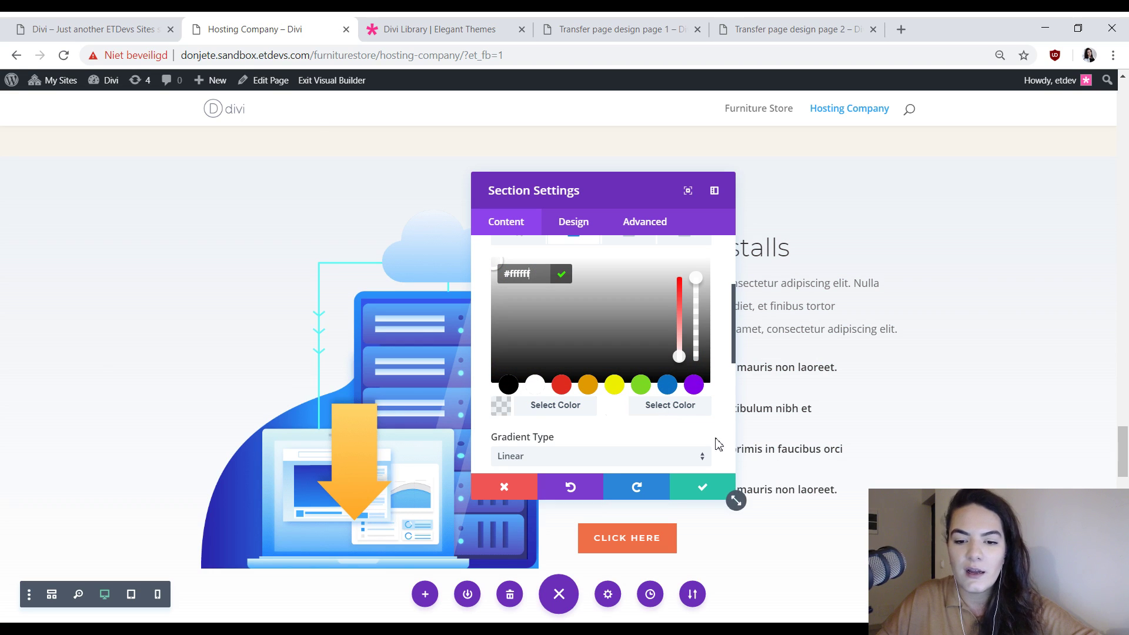
# - Set the One Click Installs section's gradient direction to 90deg with start and end positions of 45%, and save the section
pyautogui.scroll(-1, 716, 443)
pyautogui.doubleClick(685, 438)
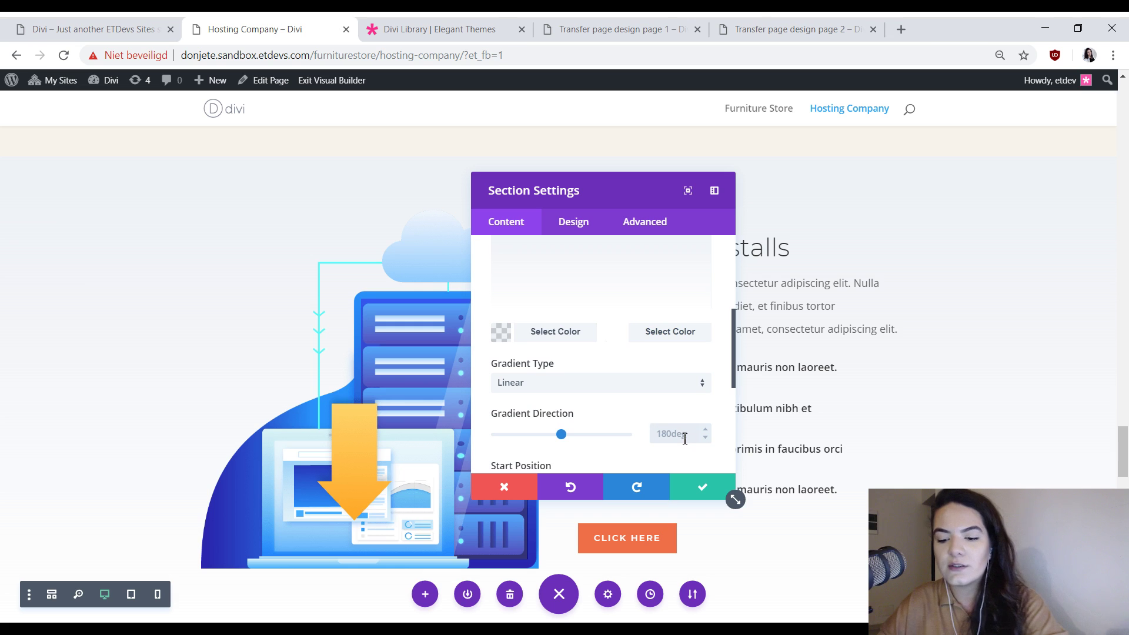
pyautogui.write('90deg')
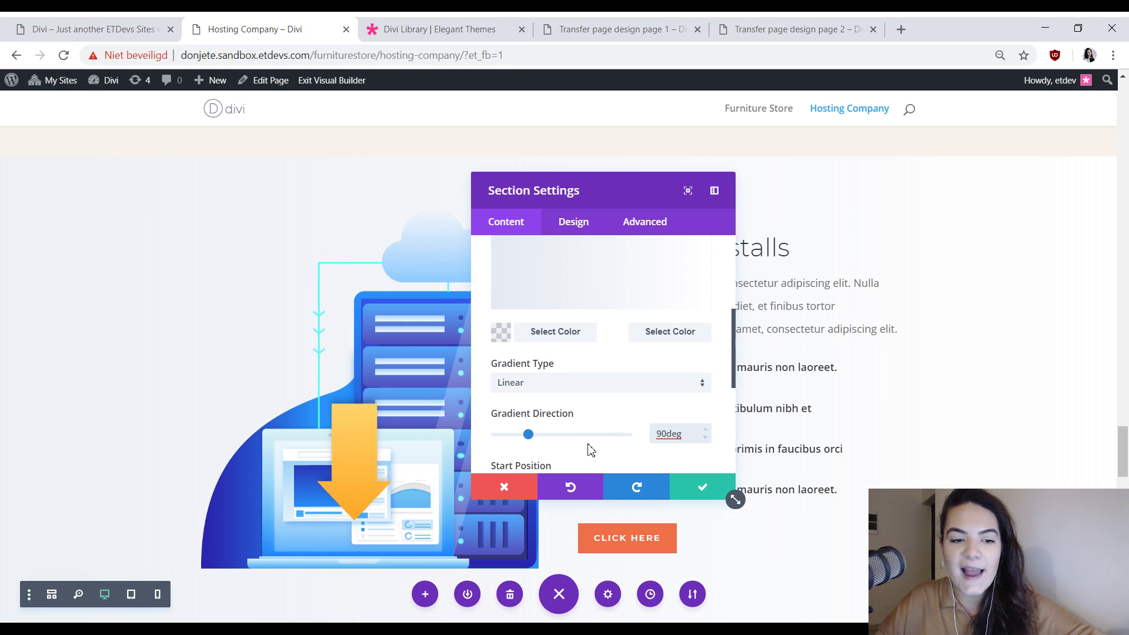
pyautogui.scroll(-1, 620, 448)
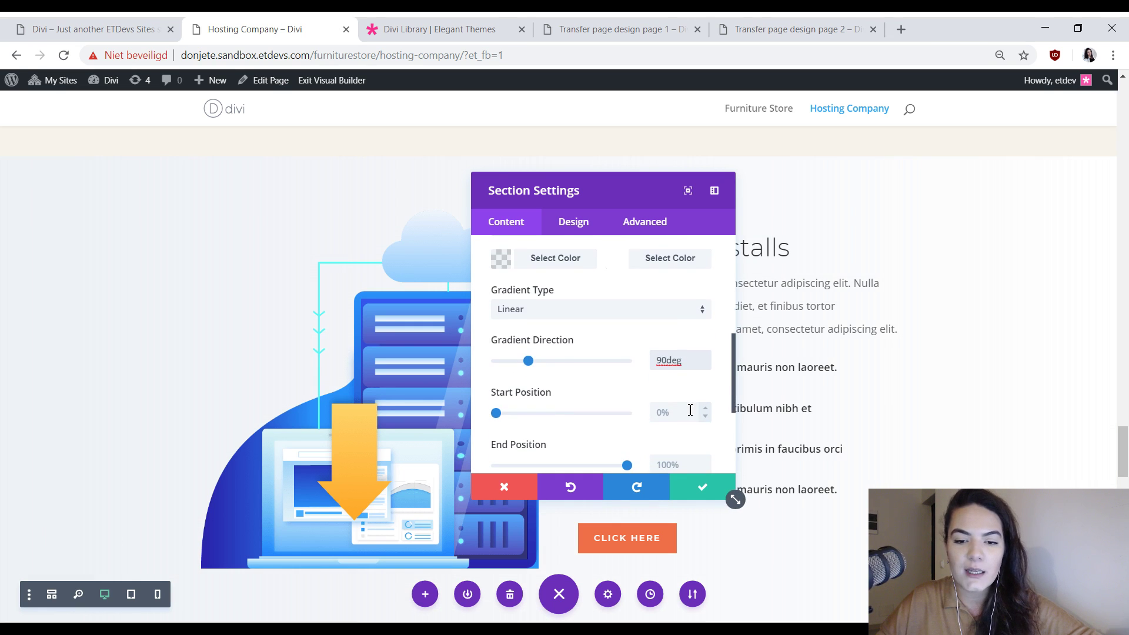
pyautogui.doubleClick(685, 411)
pyautogui.write('45')
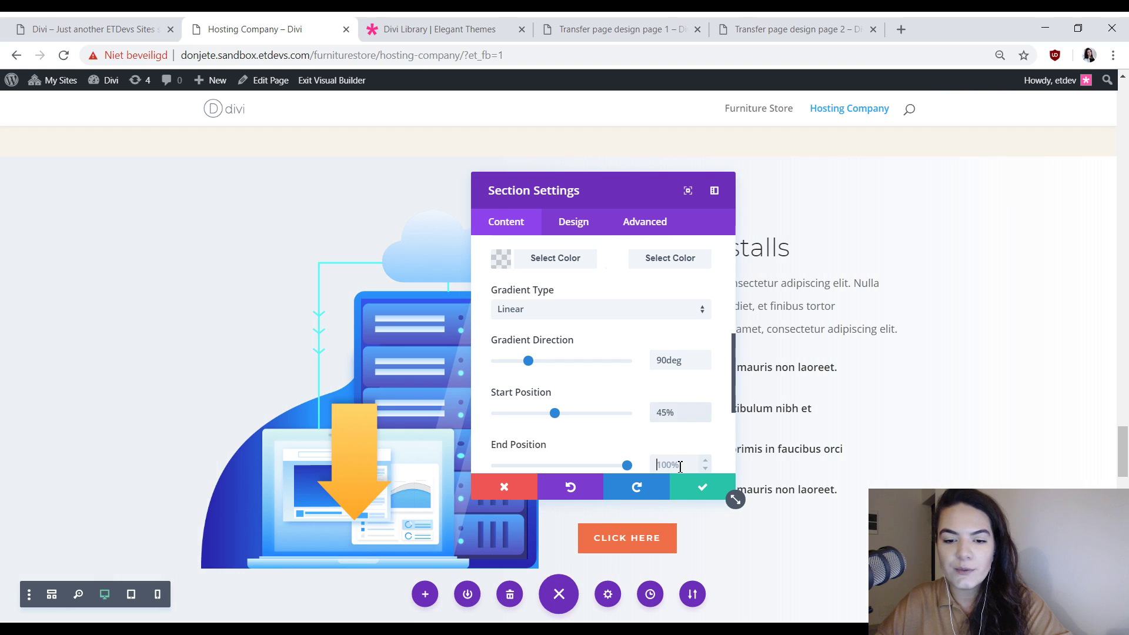
pyautogui.write('45')
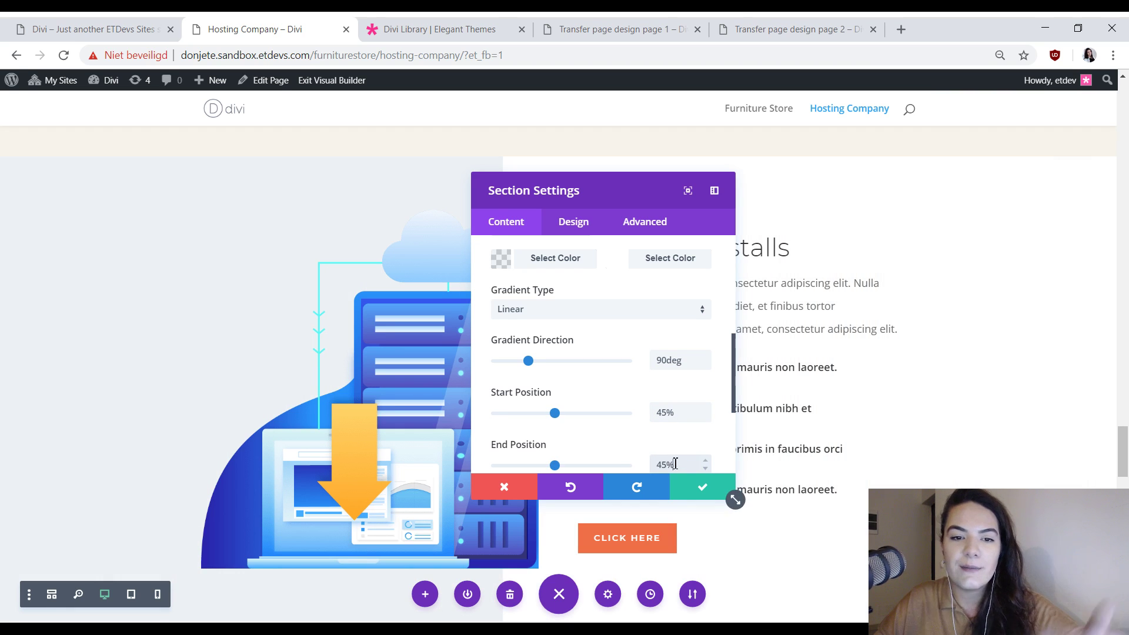
pyautogui.write('%')
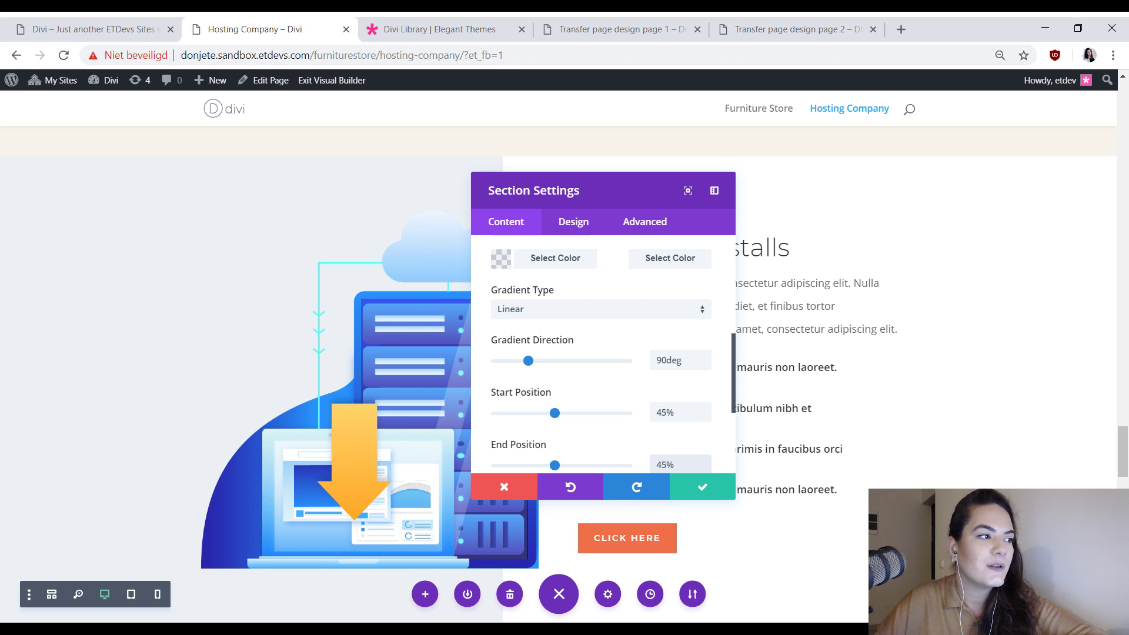
pyautogui.click(728, 493)
# - Add a gradient background to the section containing "30 Days of Free Hosting"
pyautogui.scroll(-5, 651, 459)
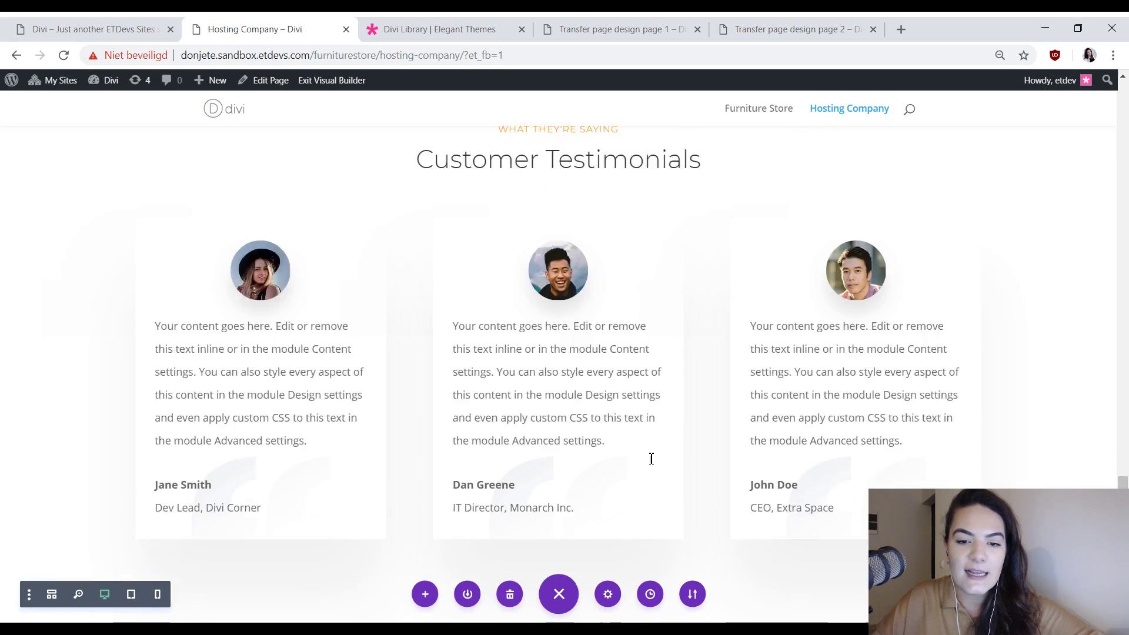
pyautogui.scroll(-10, 651, 458)
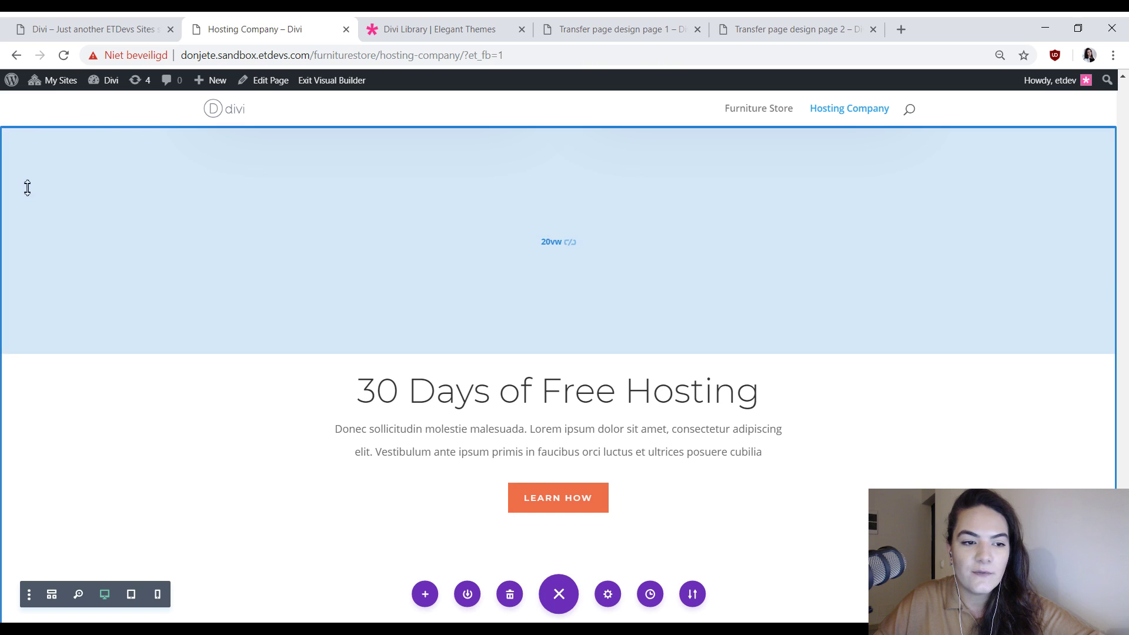
pyautogui.scroll(1, 36, 200)
pyautogui.click(31, 200)
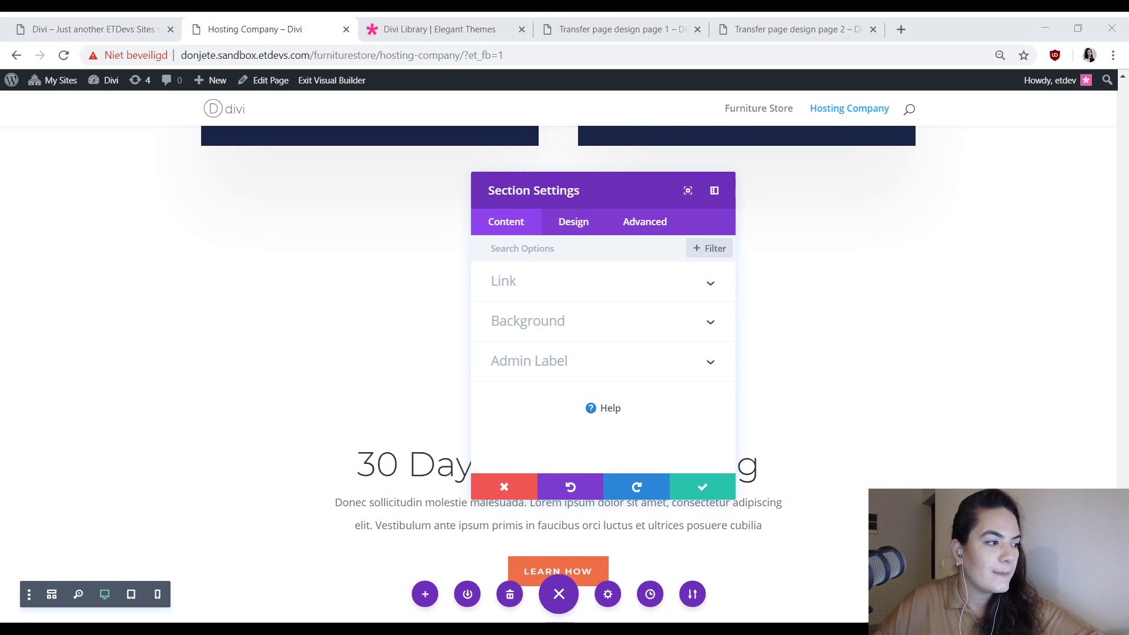
pyautogui.click(554, 332)
pyautogui.click(574, 305)
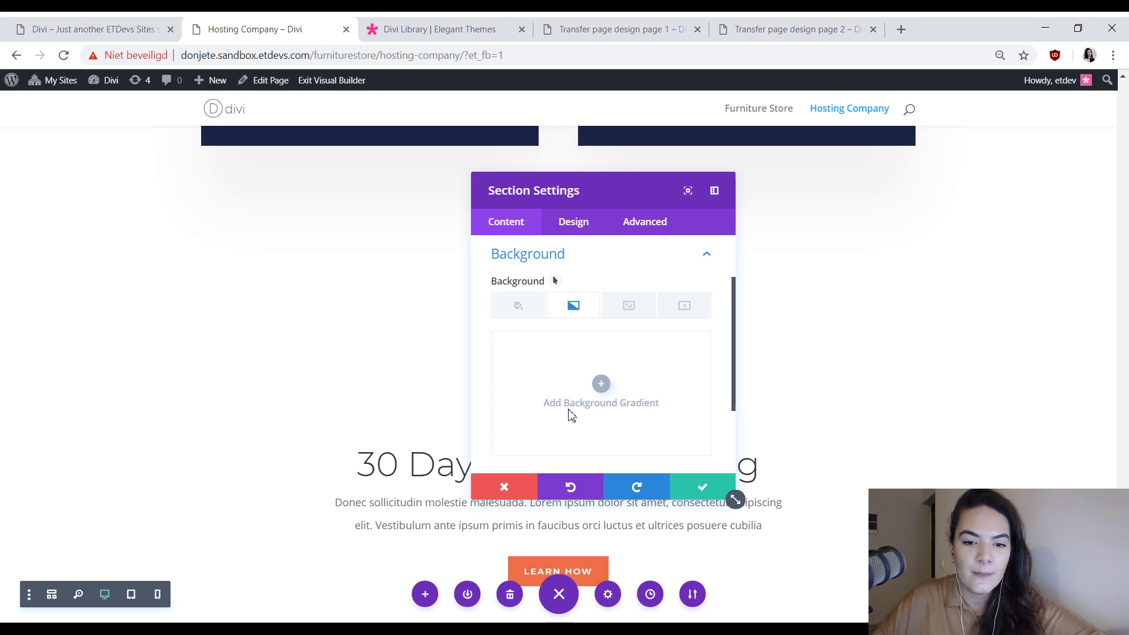
pyautogui.click(560, 423)
# - Set the 30 Days of Free Hosting section's gradient colors to #ffffff for the first and #f7f3ec for the second
pyautogui.scroll(-2, 560, 422)
pyautogui.click(552, 405)
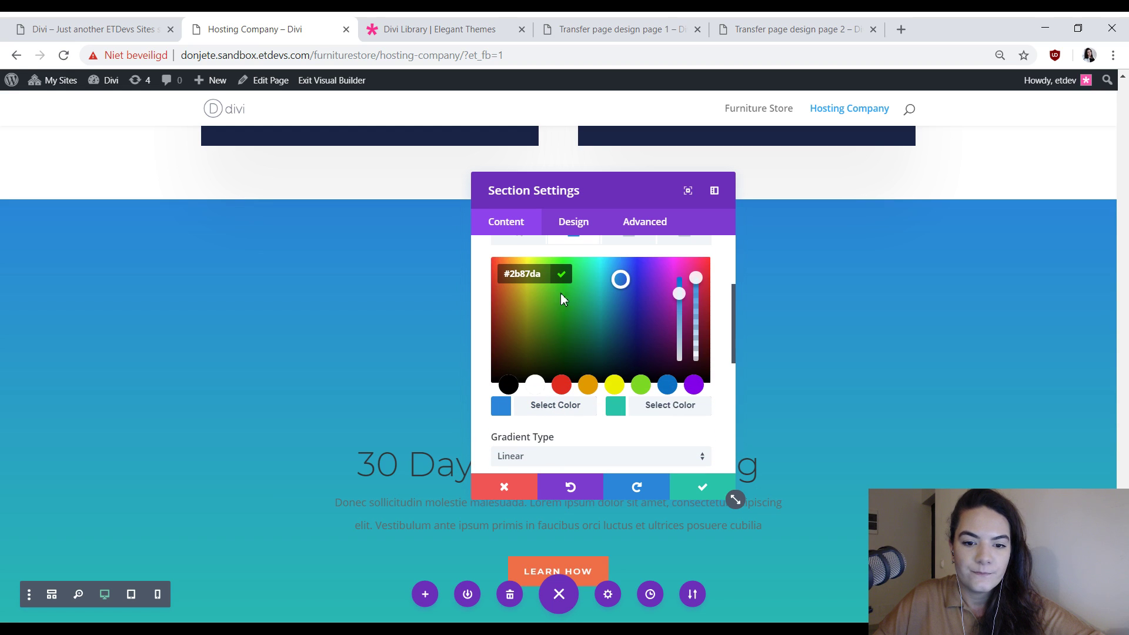
pyautogui.doubleClick(529, 275)
pyautogui.write('ffffff')
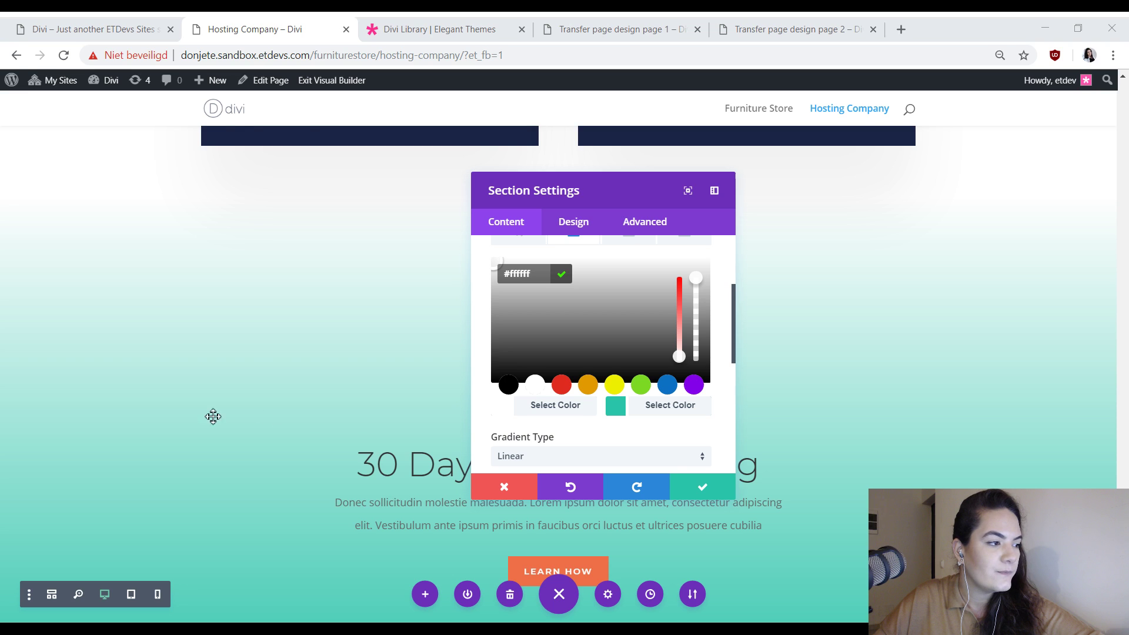
pyautogui.click(666, 407)
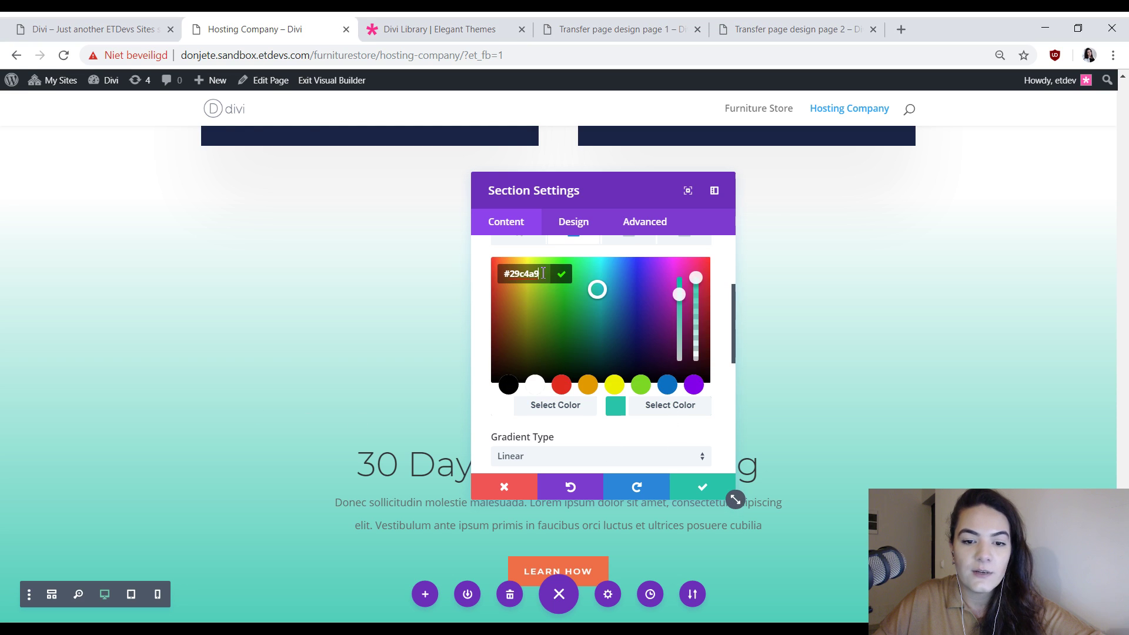
pyautogui.doubleClick(543, 274)
pyautogui.write('f7f3ec')
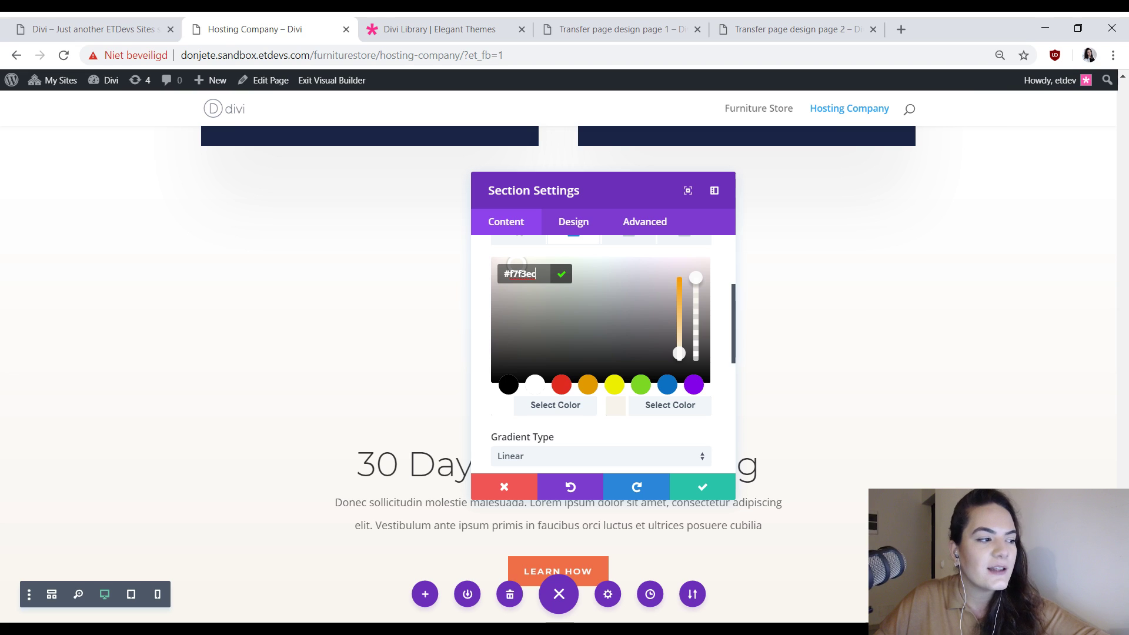
pyautogui.hotkey('alt', 'Tab')
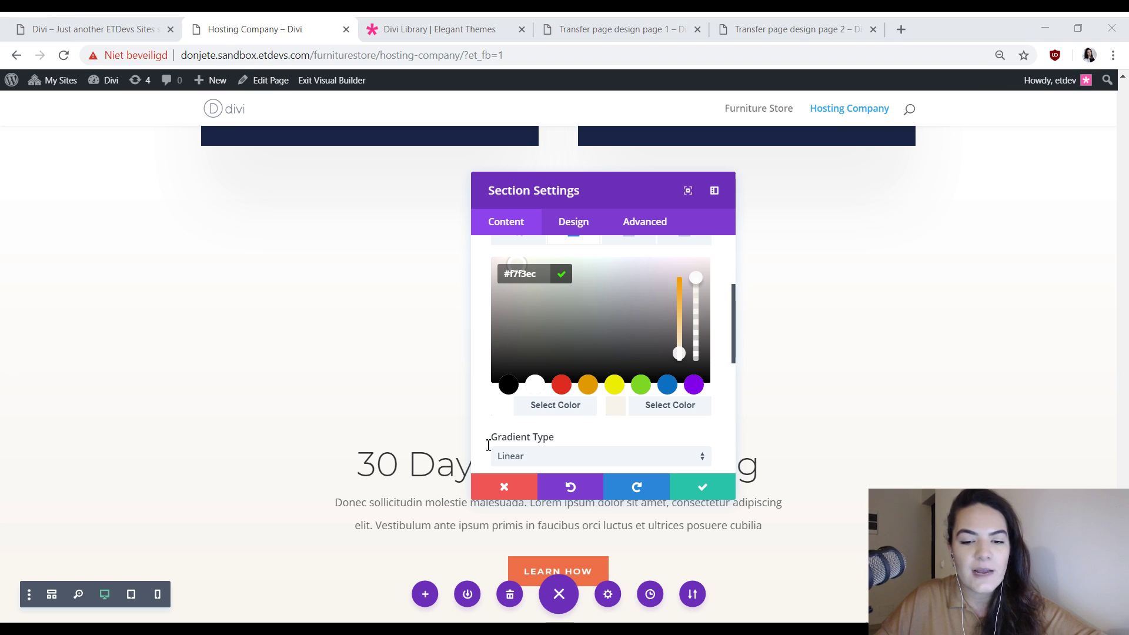
# - Set the gradient's start and end positions to 40% and save the 30 Days of Free Hosting section
pyautogui.scroll(-3, 650, 421)
pyautogui.click(683, 414)
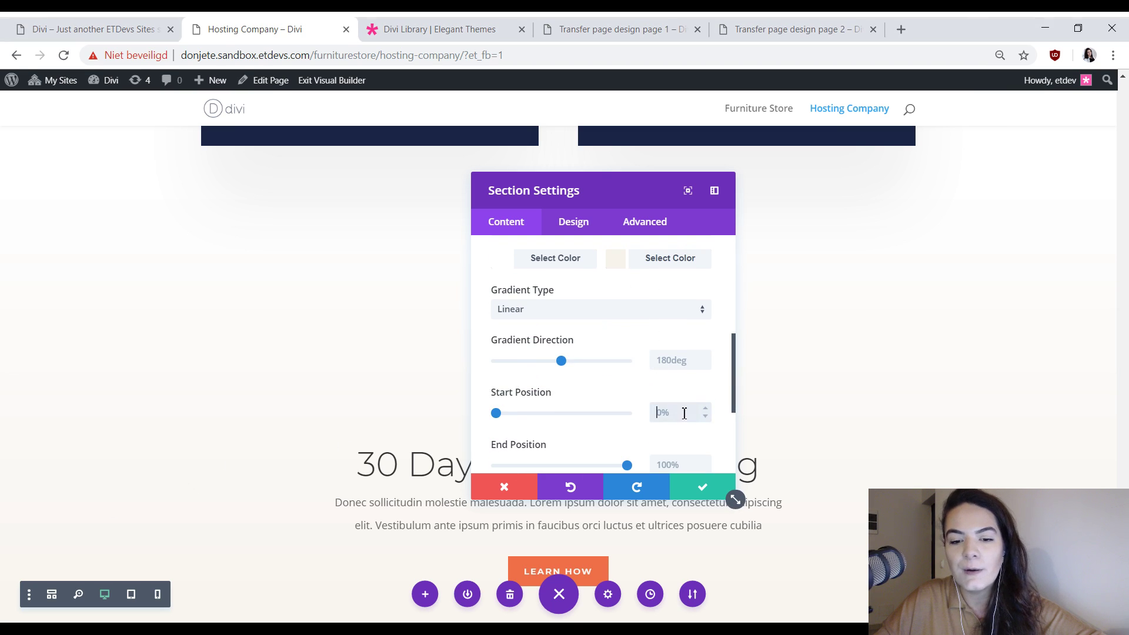
pyautogui.write('40%')
pyautogui.click(683, 462)
pyautogui.write('40%')
pyautogui.click(728, 459)
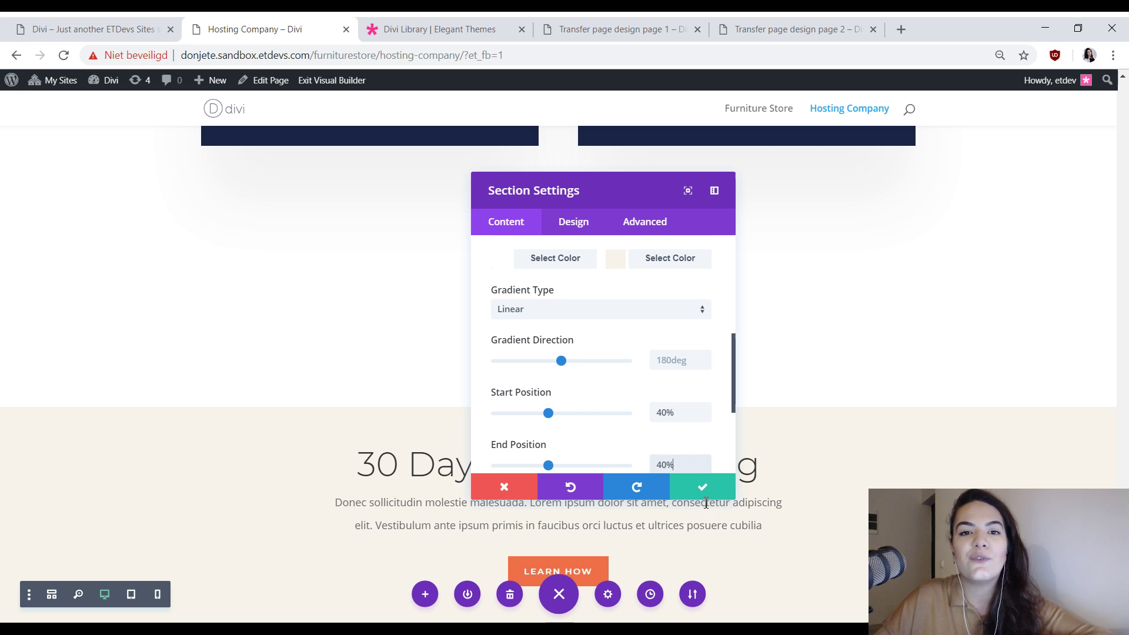
pyautogui.click(691, 486)
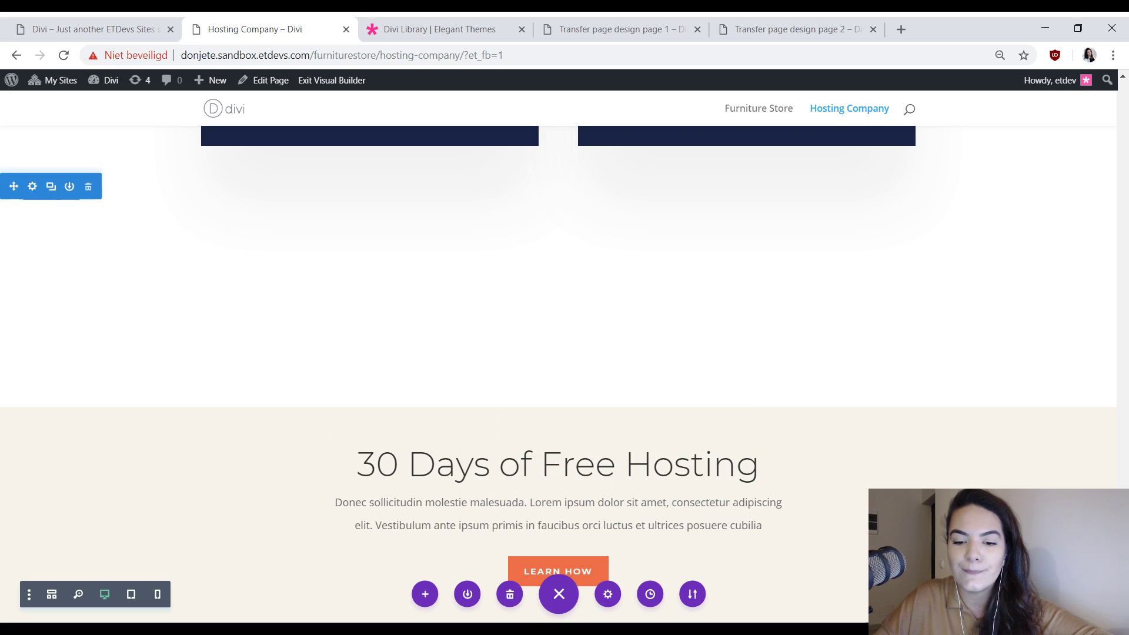
# - Exit the visual builder on the Furniture Store page and review its live design down to the footer
pyautogui.moveTo(1005, 476); pyautogui.dragTo(736, 358)
pyautogui.scroll(20, 737, 358)
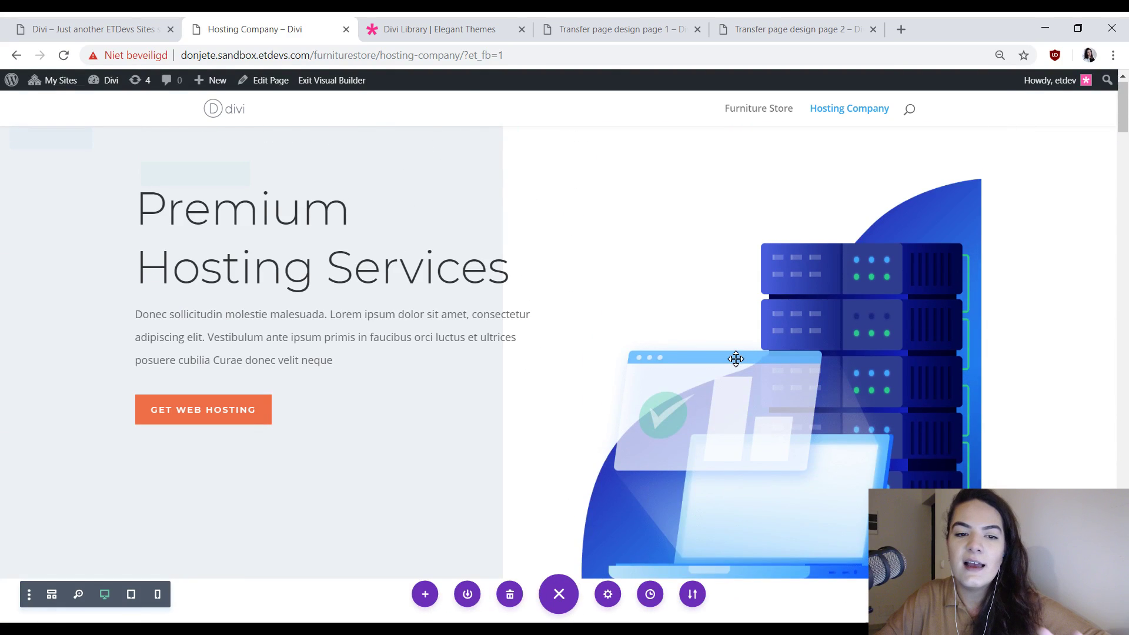
pyautogui.click(128, 28)
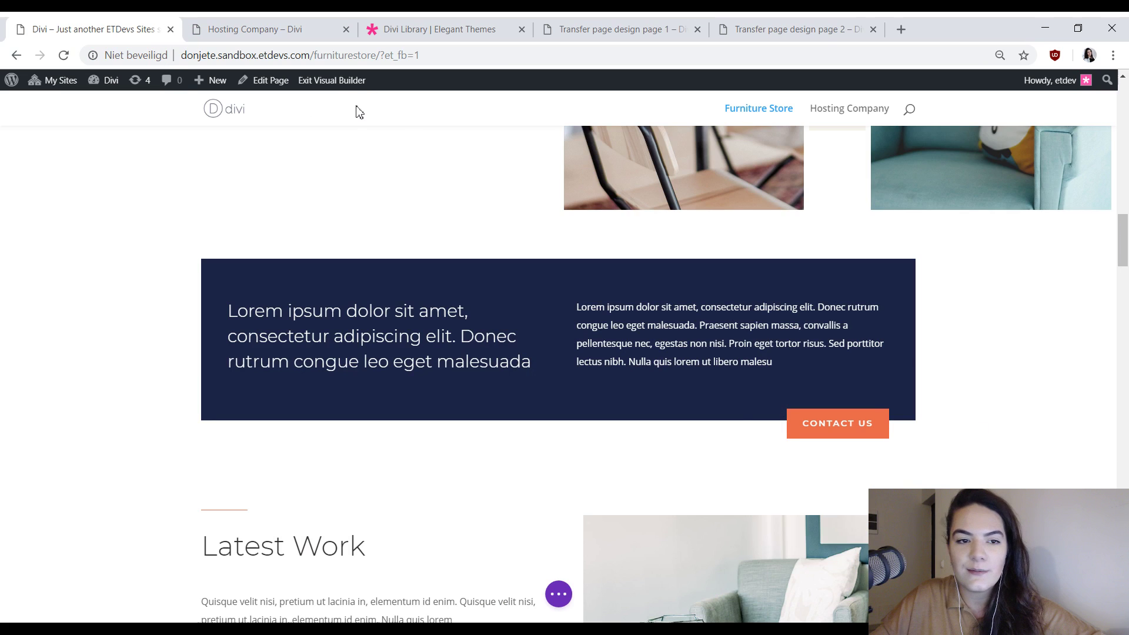
pyautogui.click(352, 81)
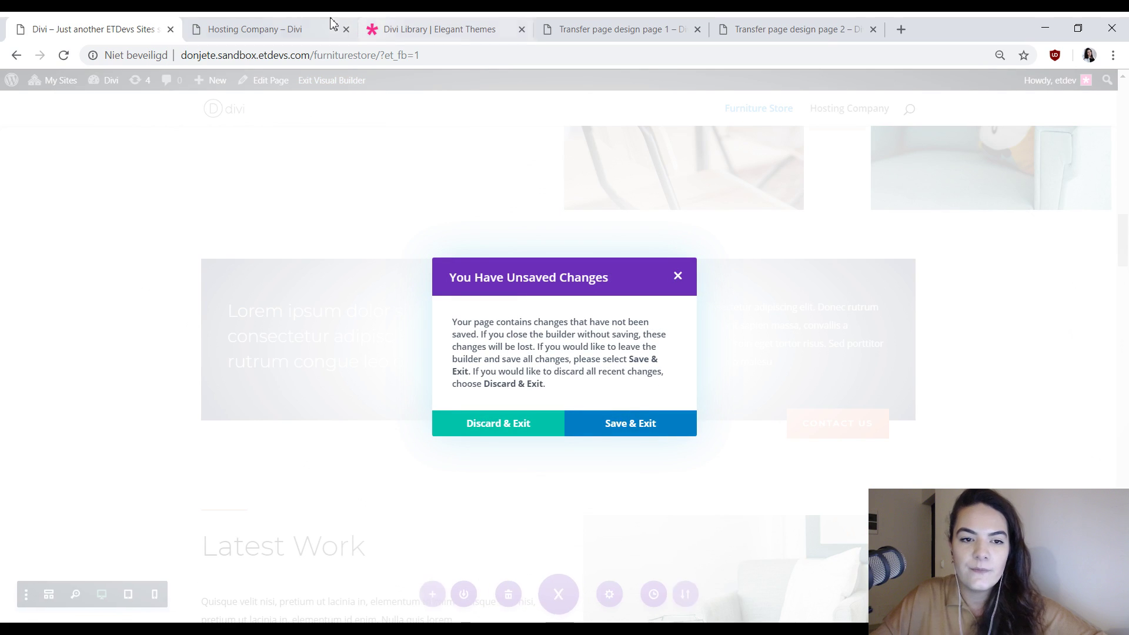
pyautogui.click(307, 32)
pyautogui.click(103, 24)
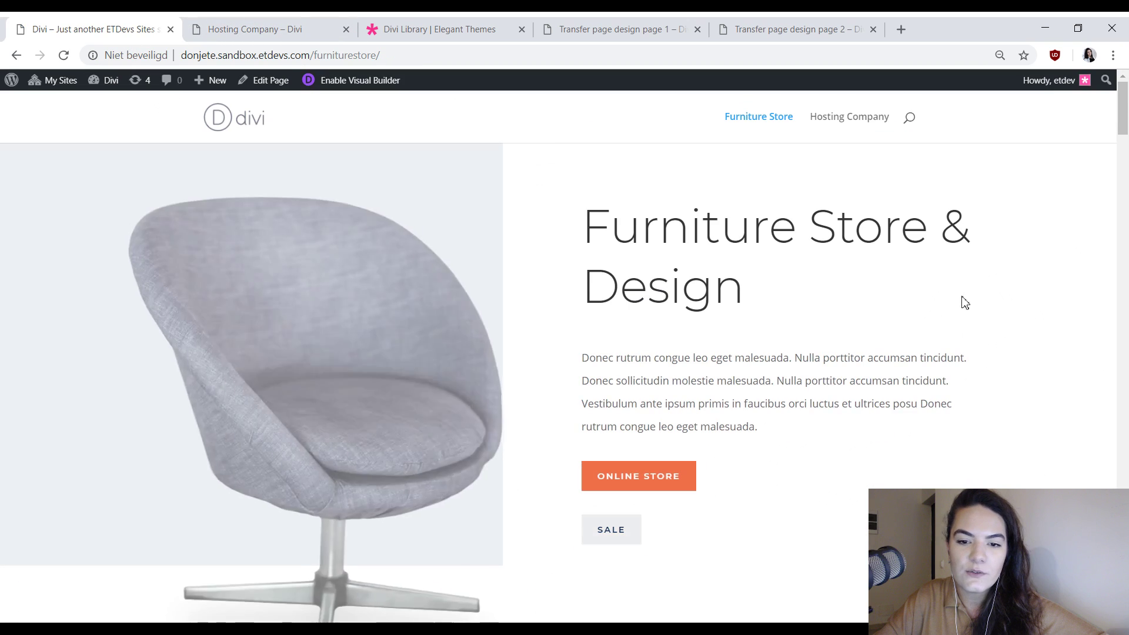
pyautogui.scroll(-20, 884, 284)
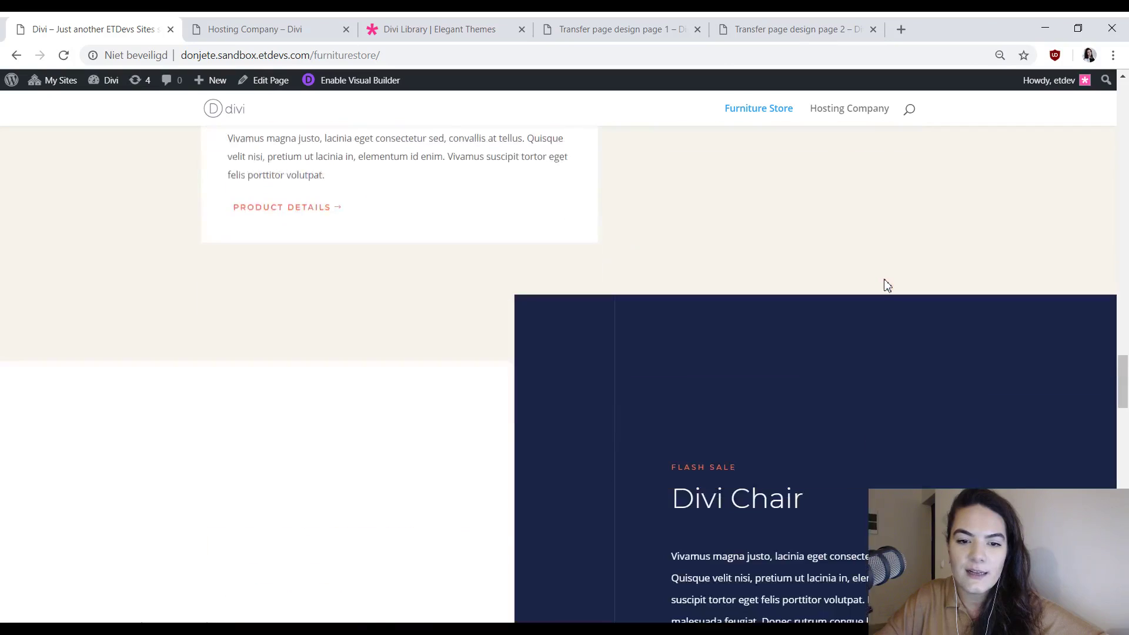
pyautogui.scroll(-20, 887, 285)
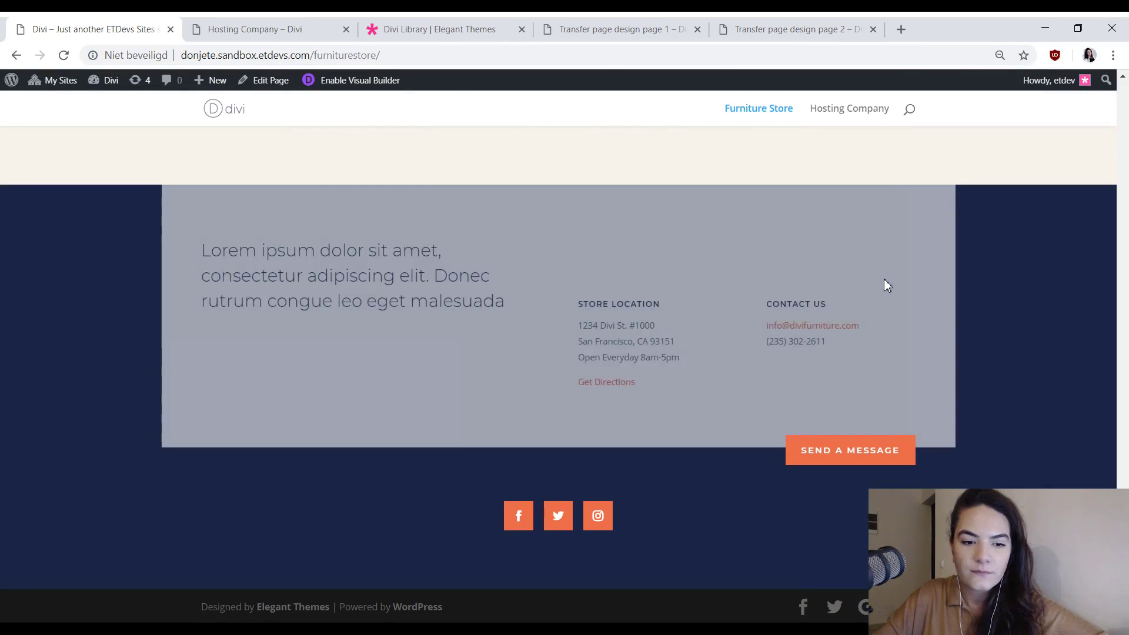
# - Exit the visual builder on the Hosting Company page and review its restyled sections on the live page
pyautogui.click(255, 29)
pyautogui.scroll(-8, 680, 257)
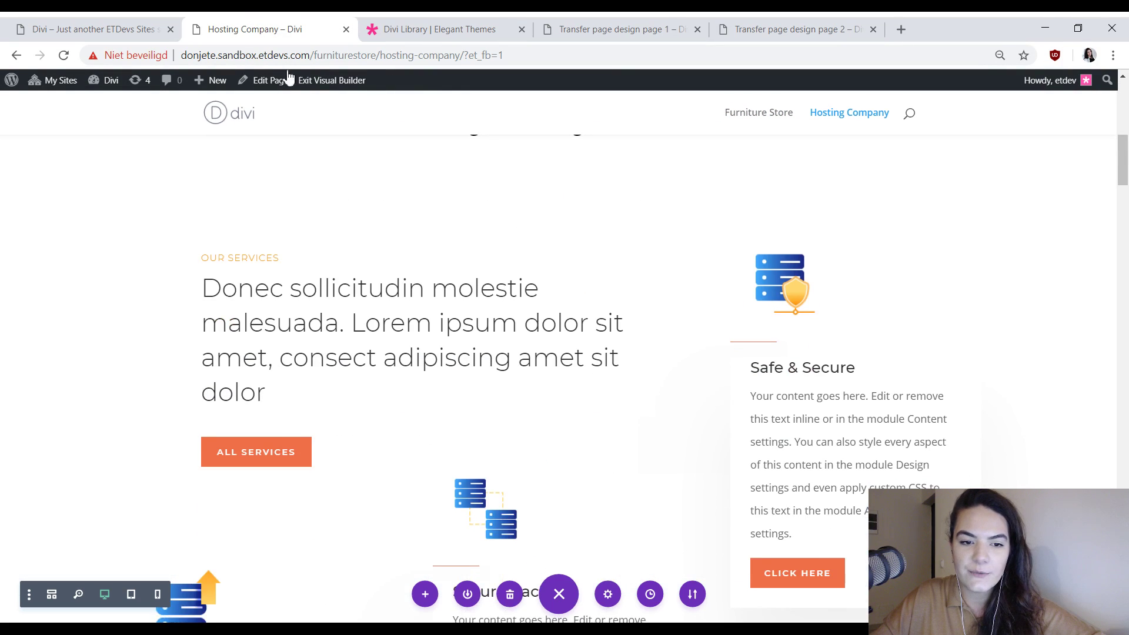
pyautogui.click(318, 81)
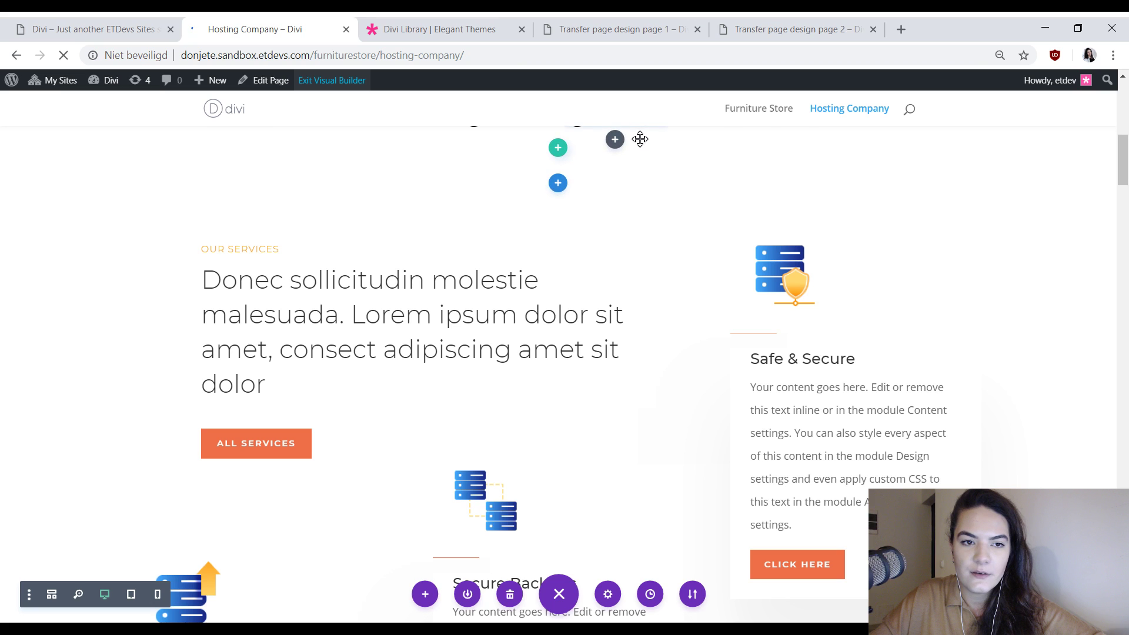
pyautogui.scroll(-5, 885, 243)
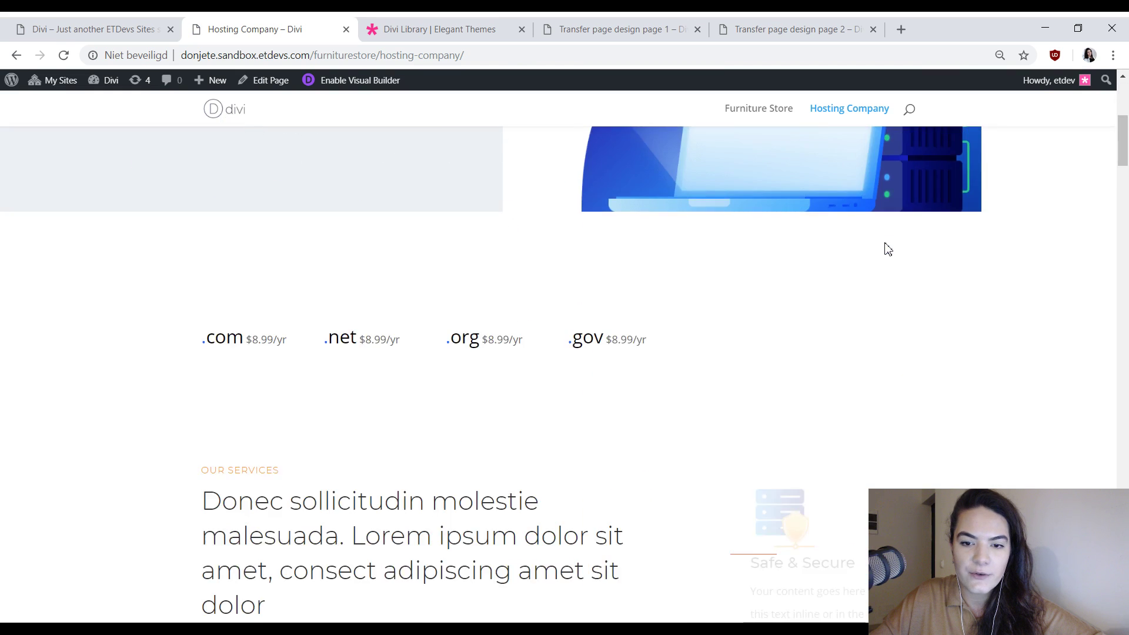
pyautogui.scroll(-15, 886, 244)
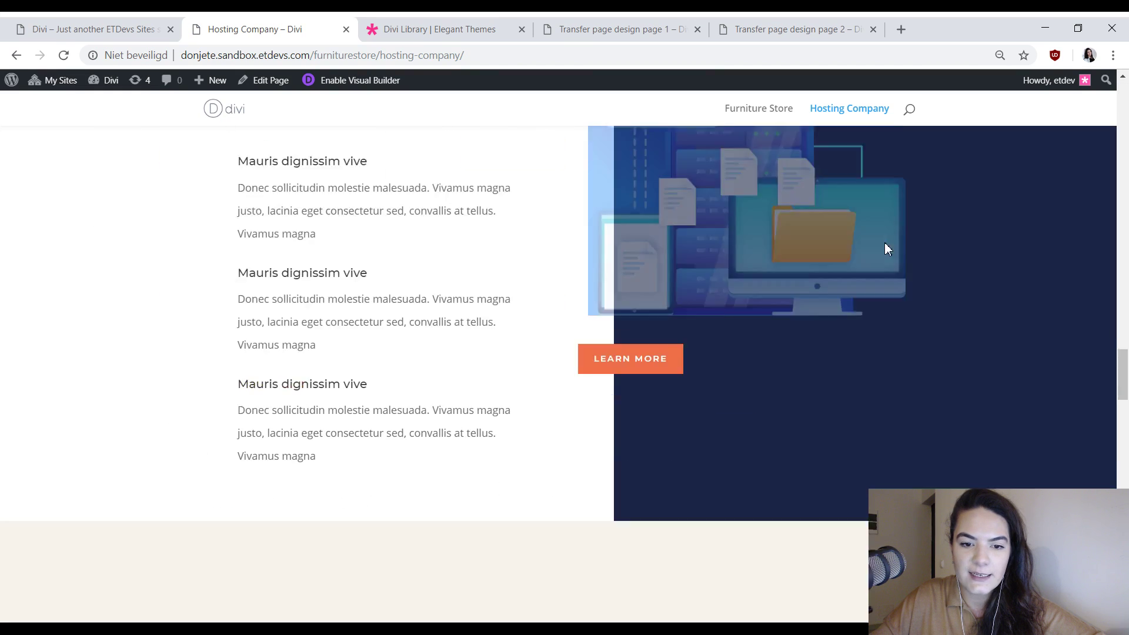
pyautogui.scroll(-15, 887, 249)
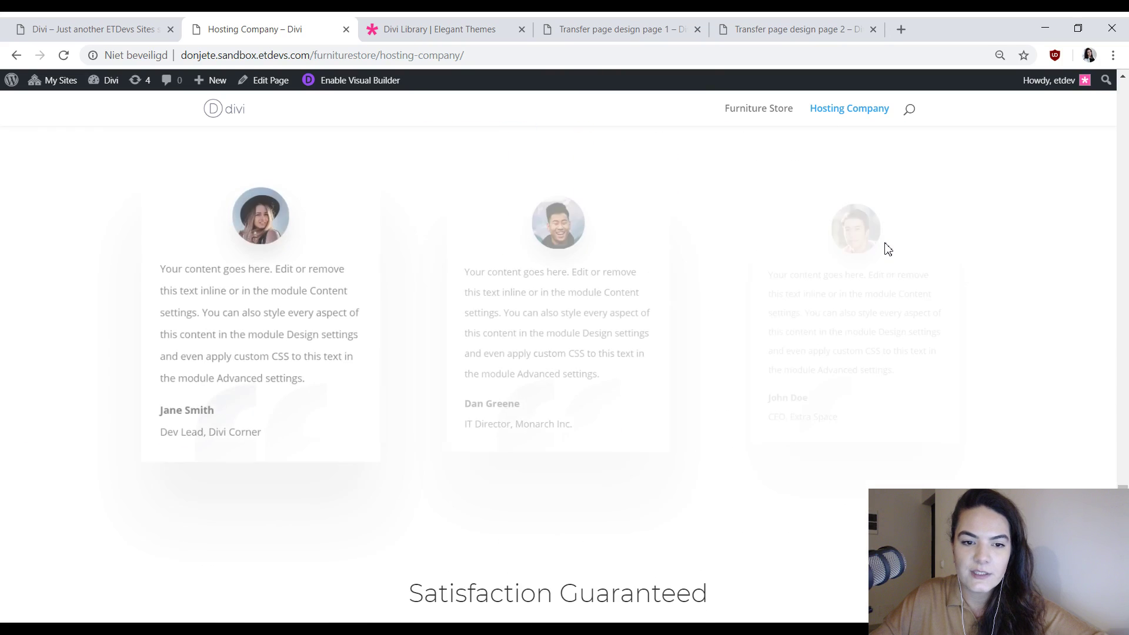
pyautogui.scroll(-10, 887, 248)
# - Find the Hosting Company pack among the Divi Layout Packs and open the live demo of its landing page
pyautogui.click(462, 27)
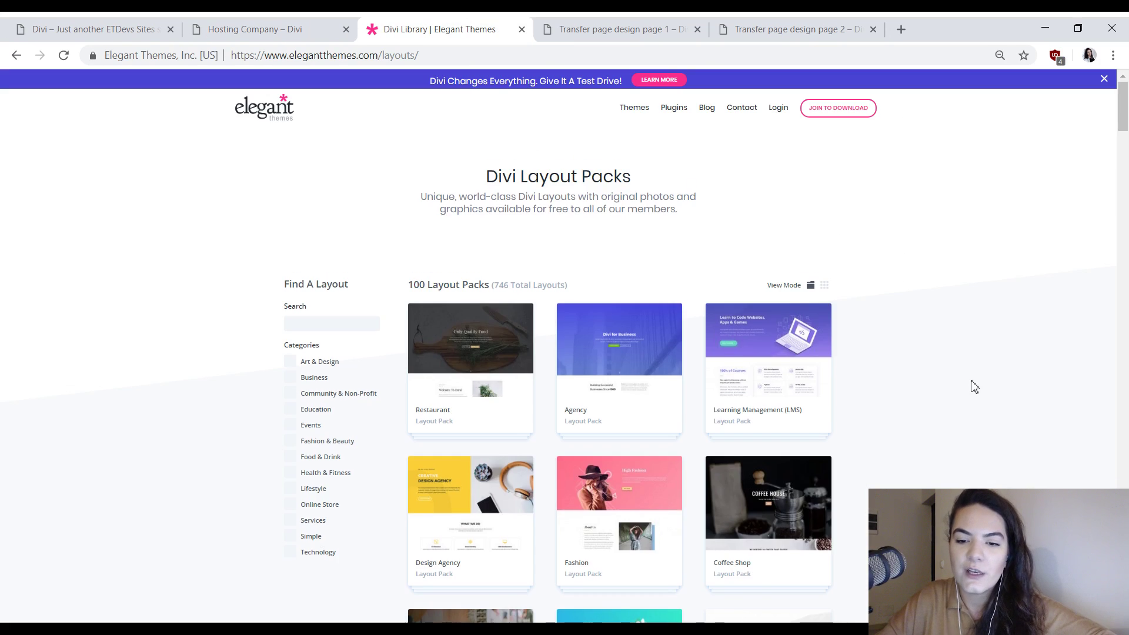
pyautogui.scroll(-20, 1003, 319)
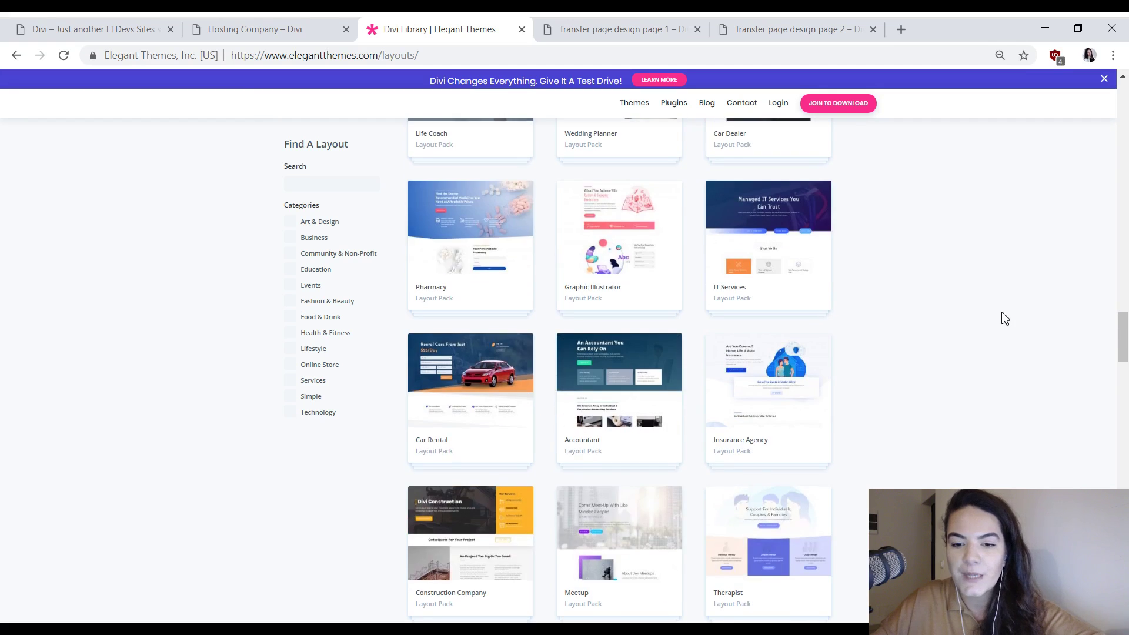
pyautogui.scroll(-5, 1005, 318)
pyautogui.scroll(-8, 1003, 318)
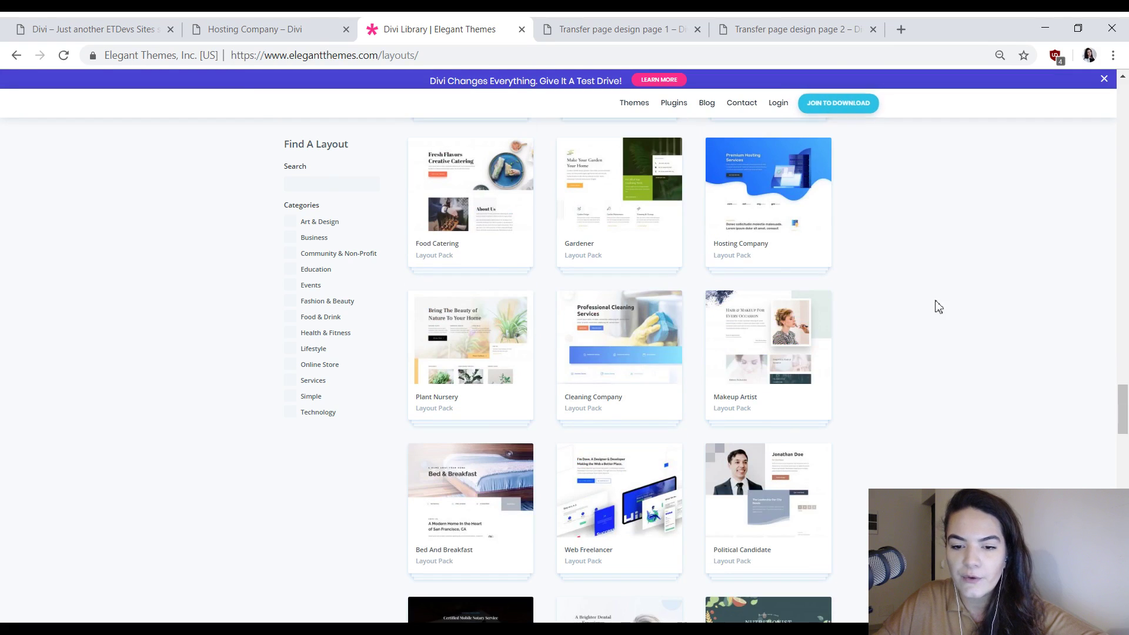
pyautogui.click(778, 222)
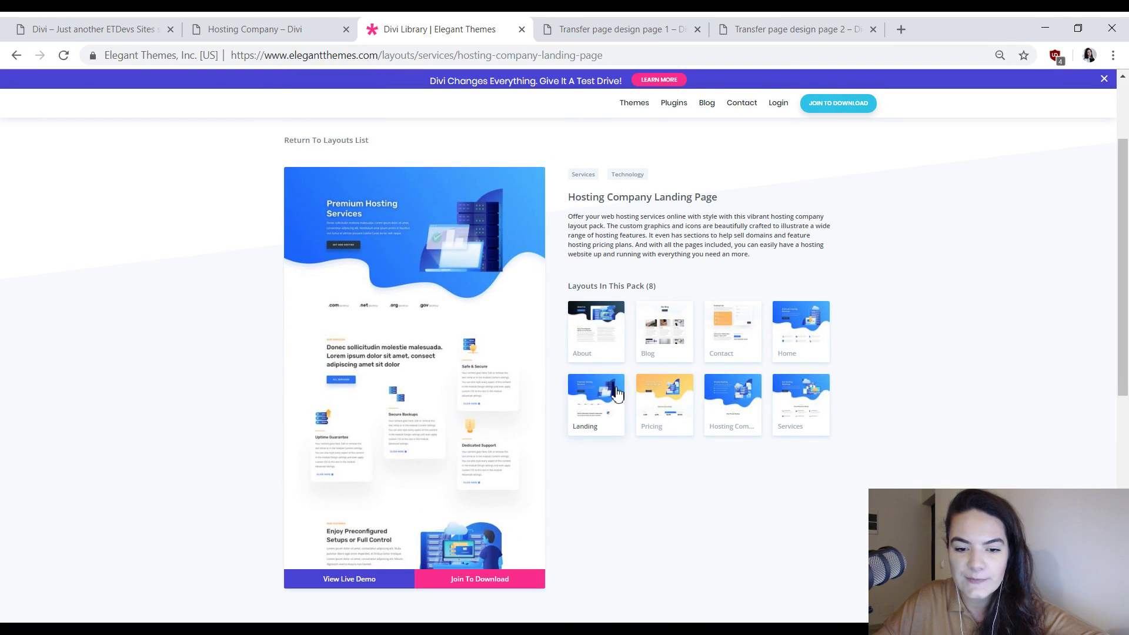
pyautogui.click(351, 584)
pyautogui.moveTo(550, 23); pyautogui.dragTo(408, 23)
# - Examine the original Hosting Company landing demo from start to footer and return to the restyled Hosting Company page to compare
pyautogui.scroll(-12, 837, 230)
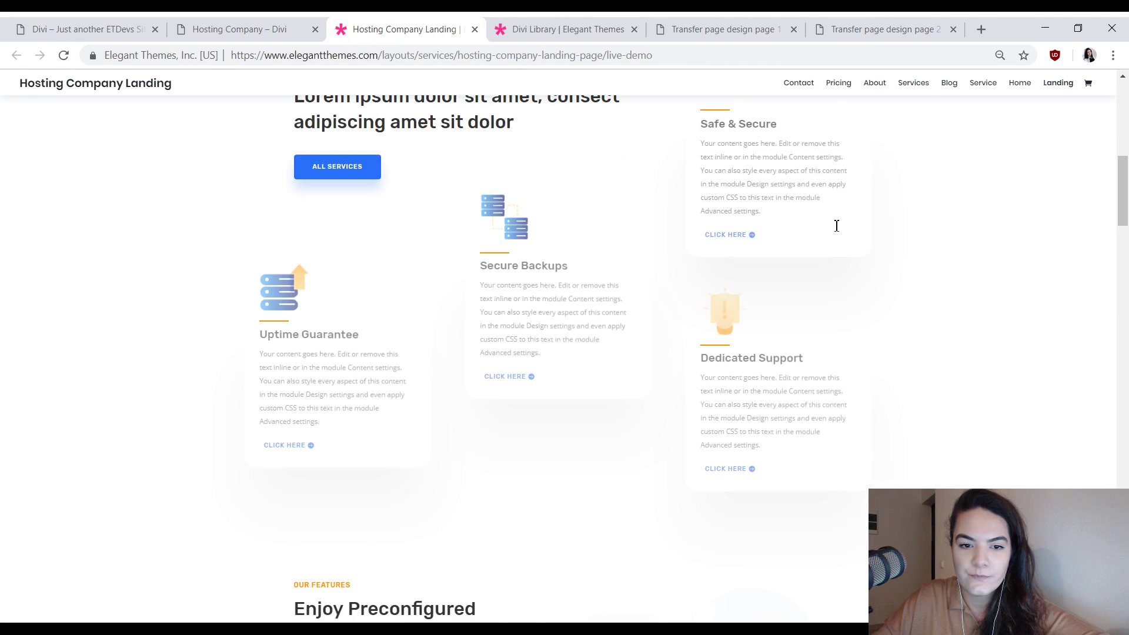
pyautogui.scroll(-15, 837, 230)
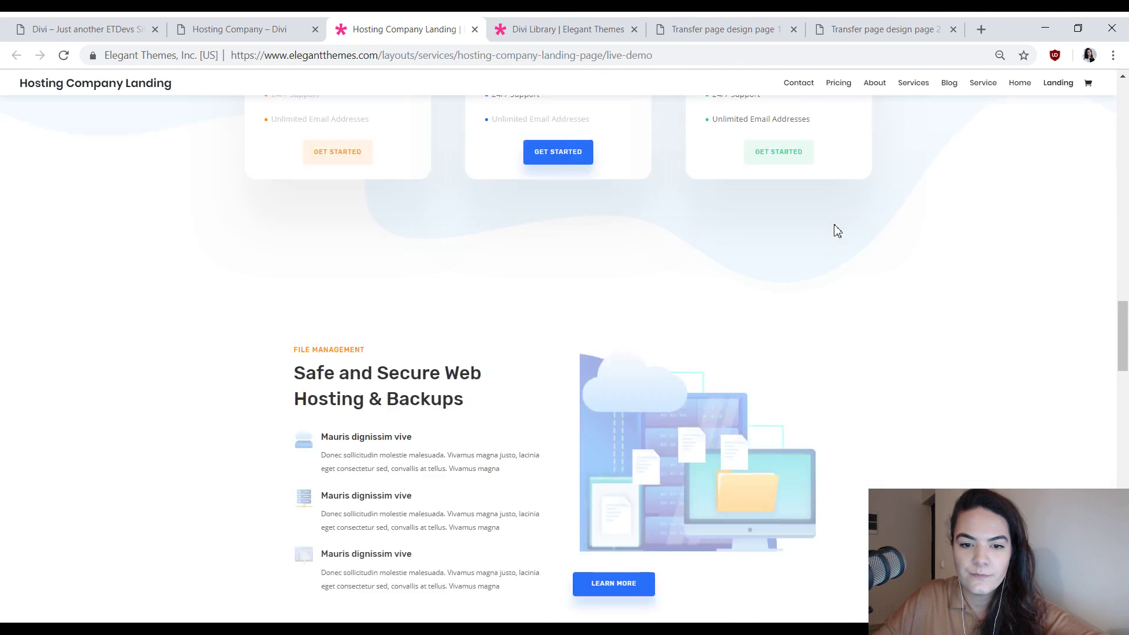
pyautogui.scroll(-15, 837, 231)
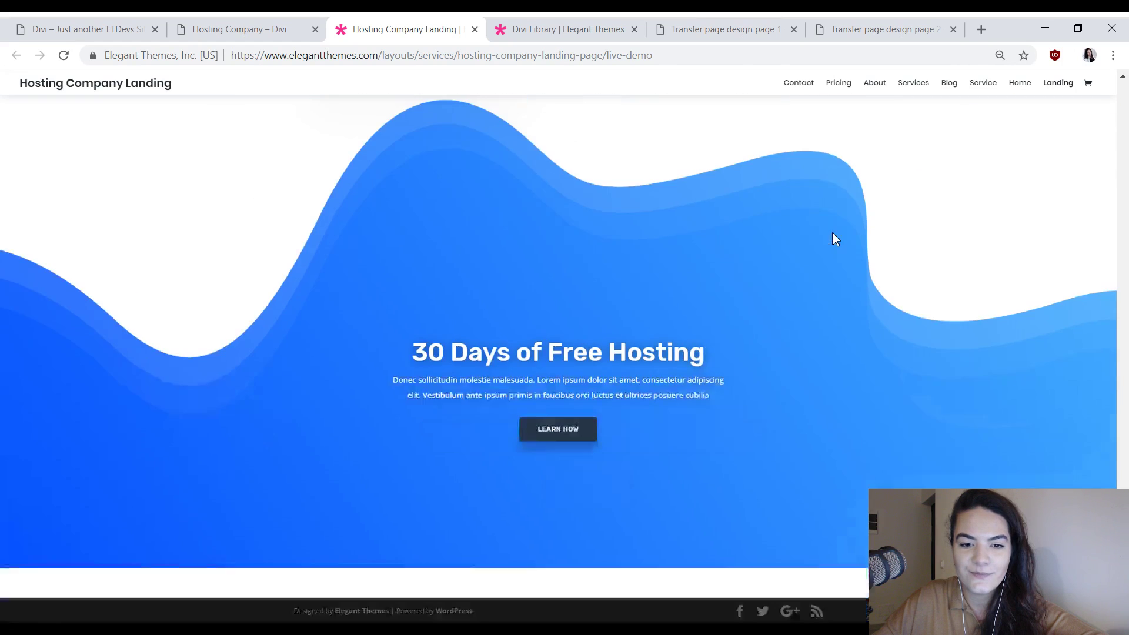
pyautogui.click(237, 26)
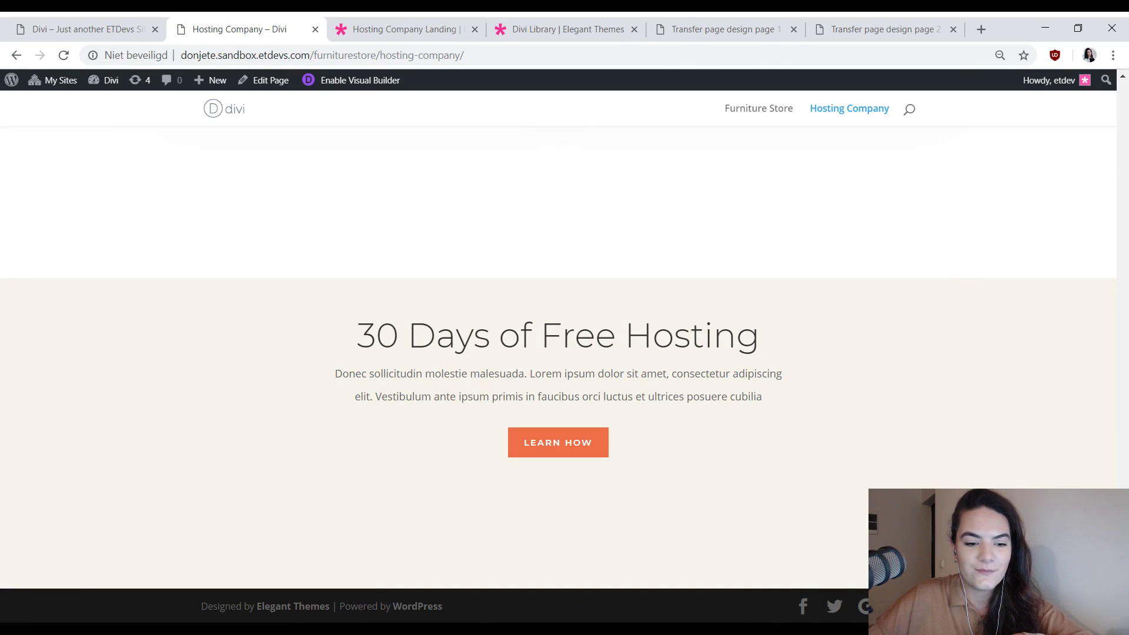